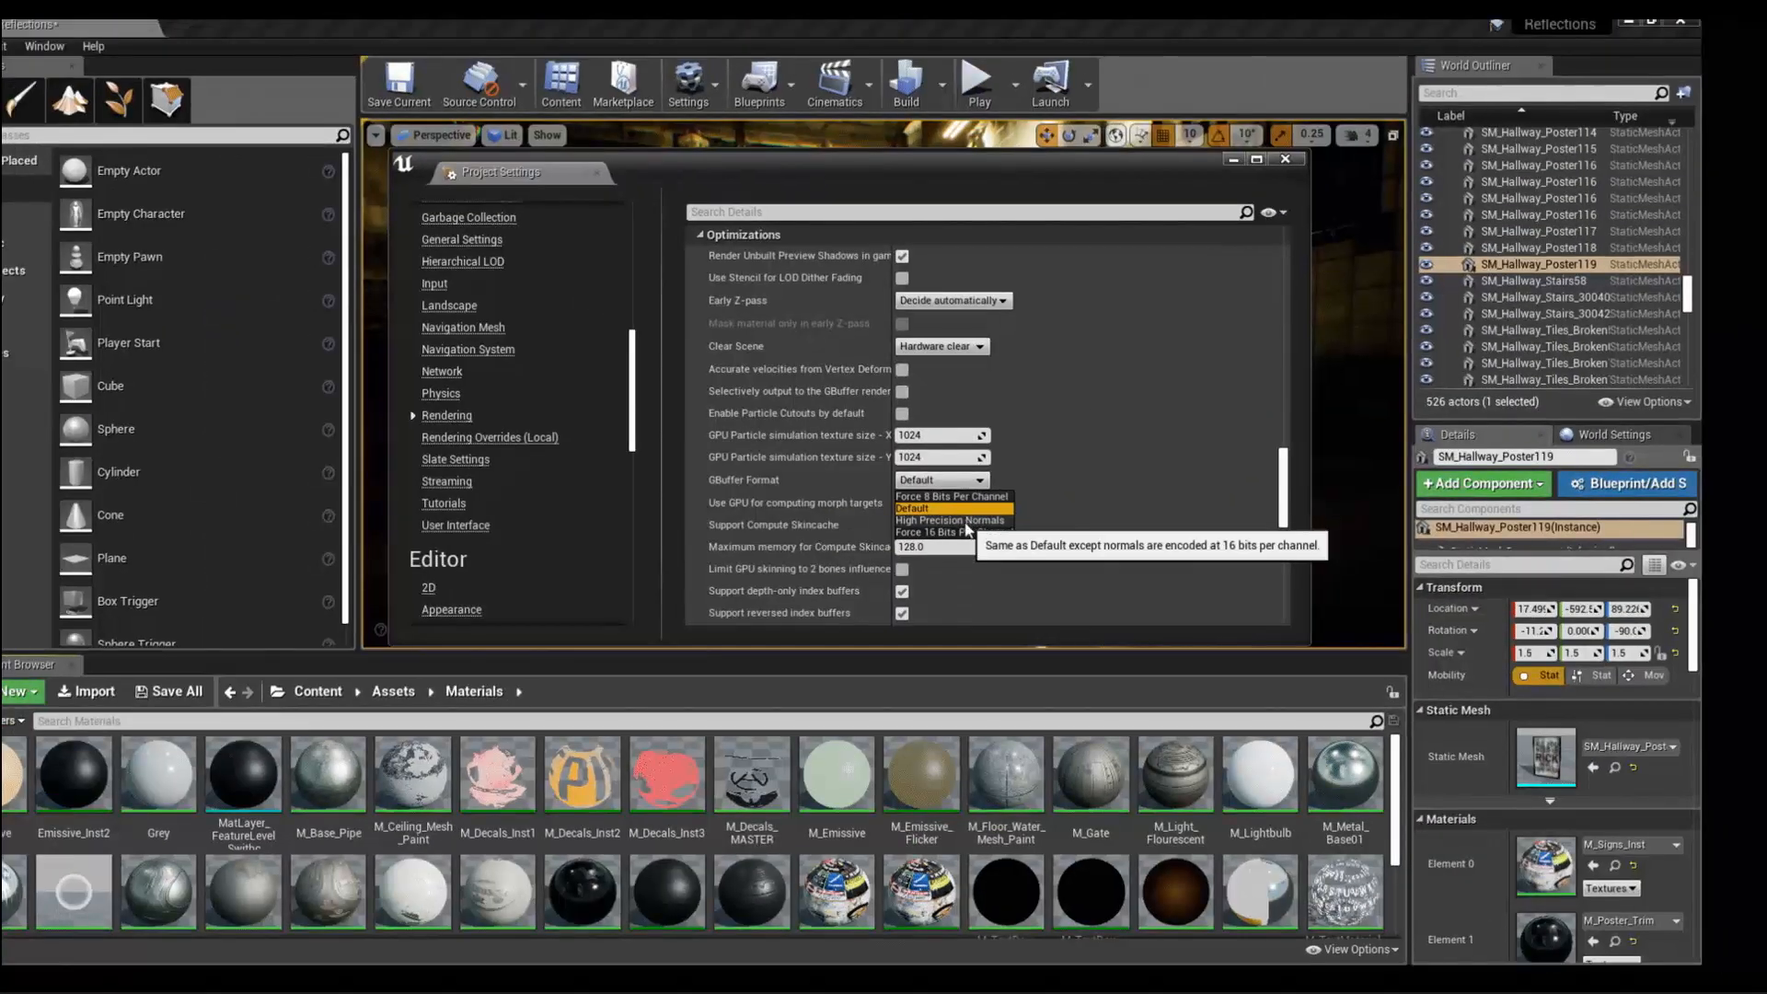
# Open the project's Rendering settings and bring up the GBuffer Format choices under Optimizations.
pyautogui.click(1178, 585)
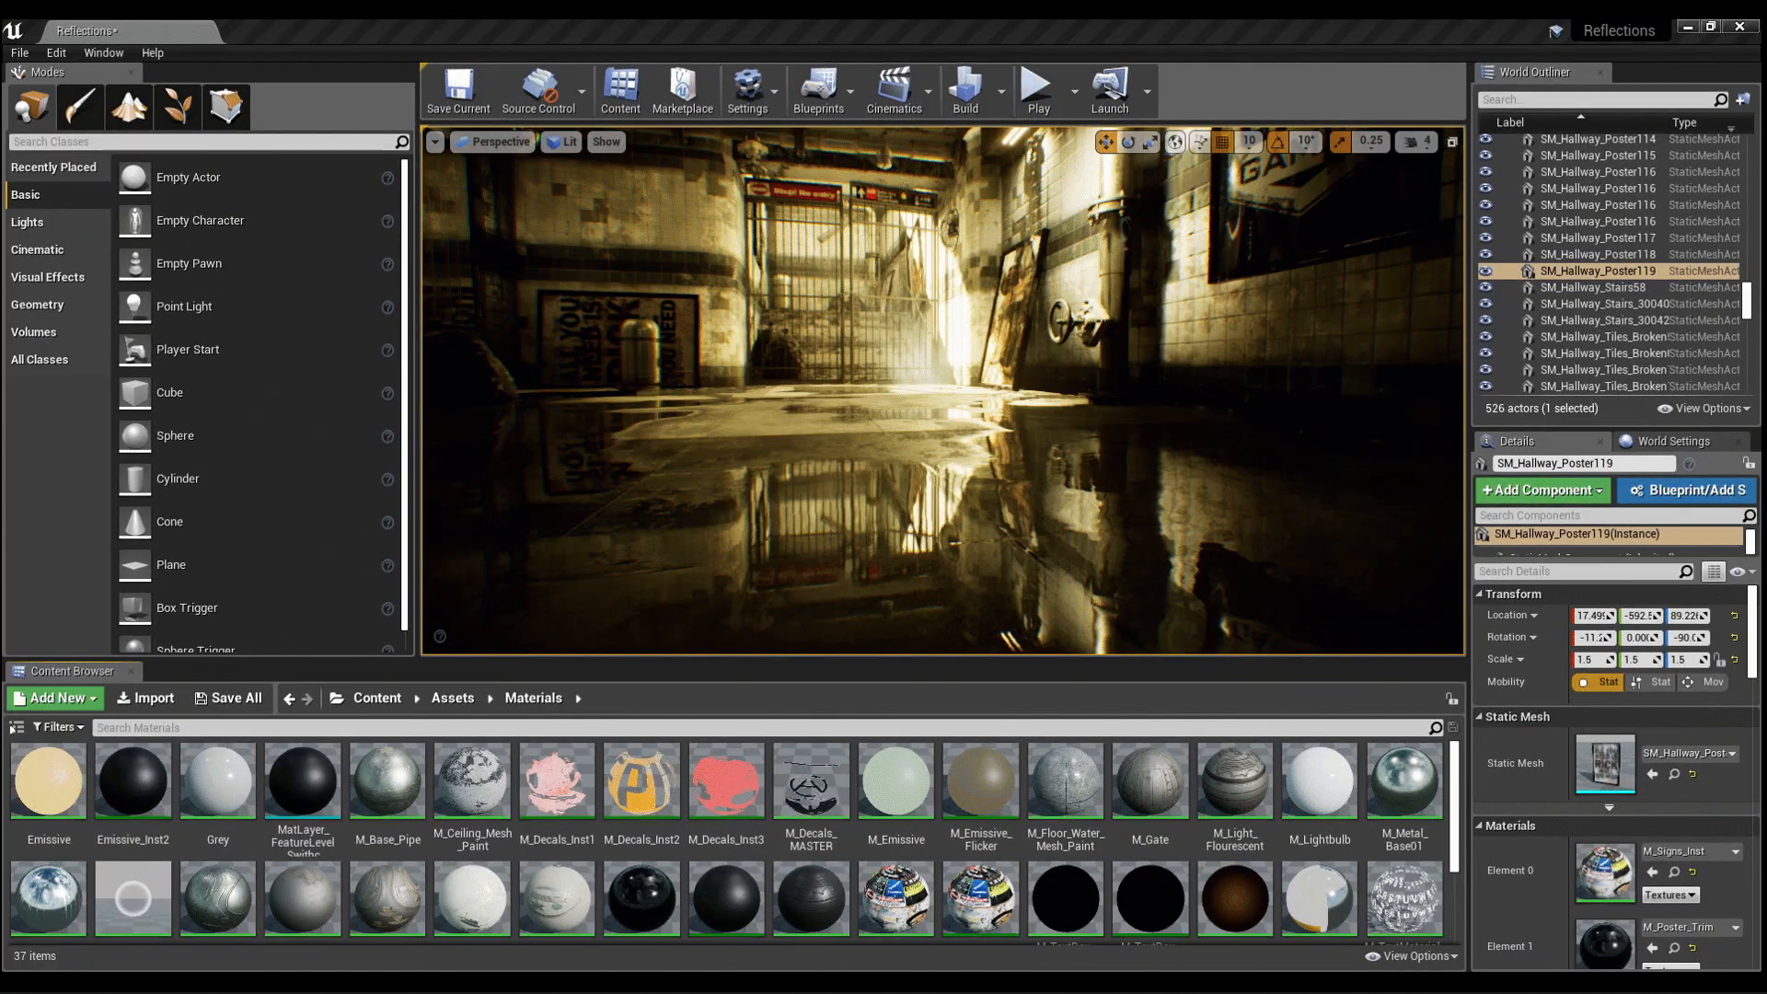
pyautogui.click(776, 99)
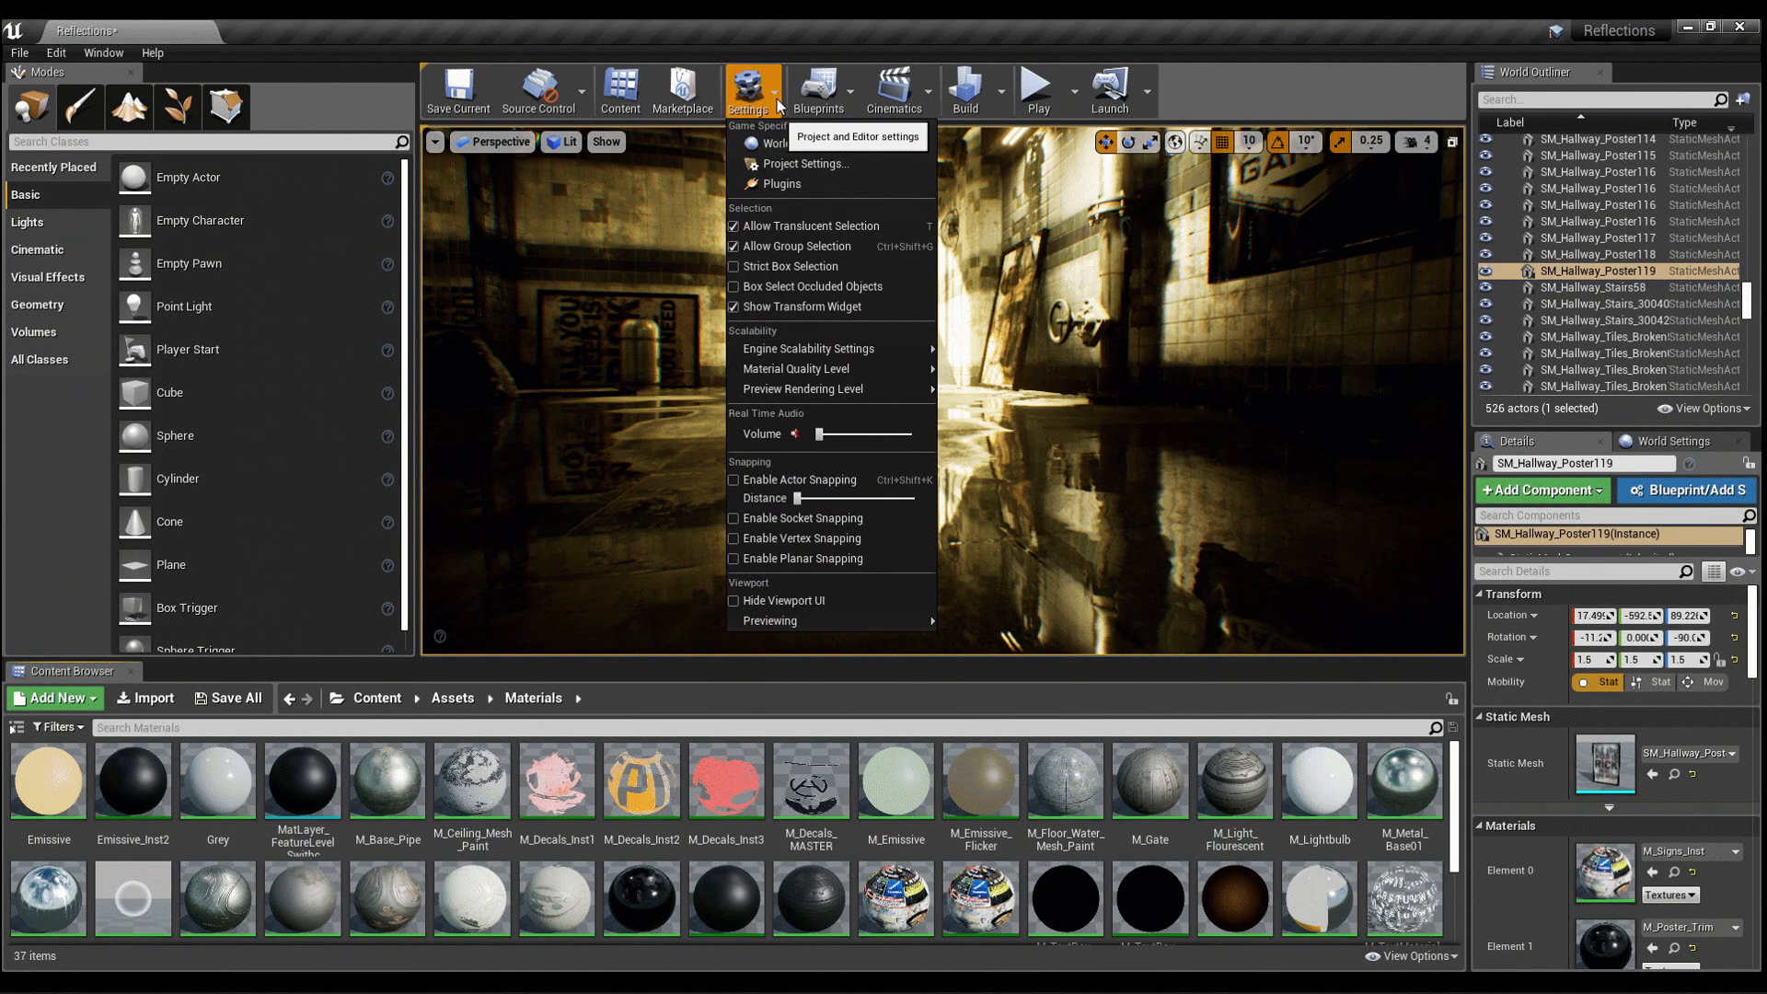
pyautogui.click(841, 167)
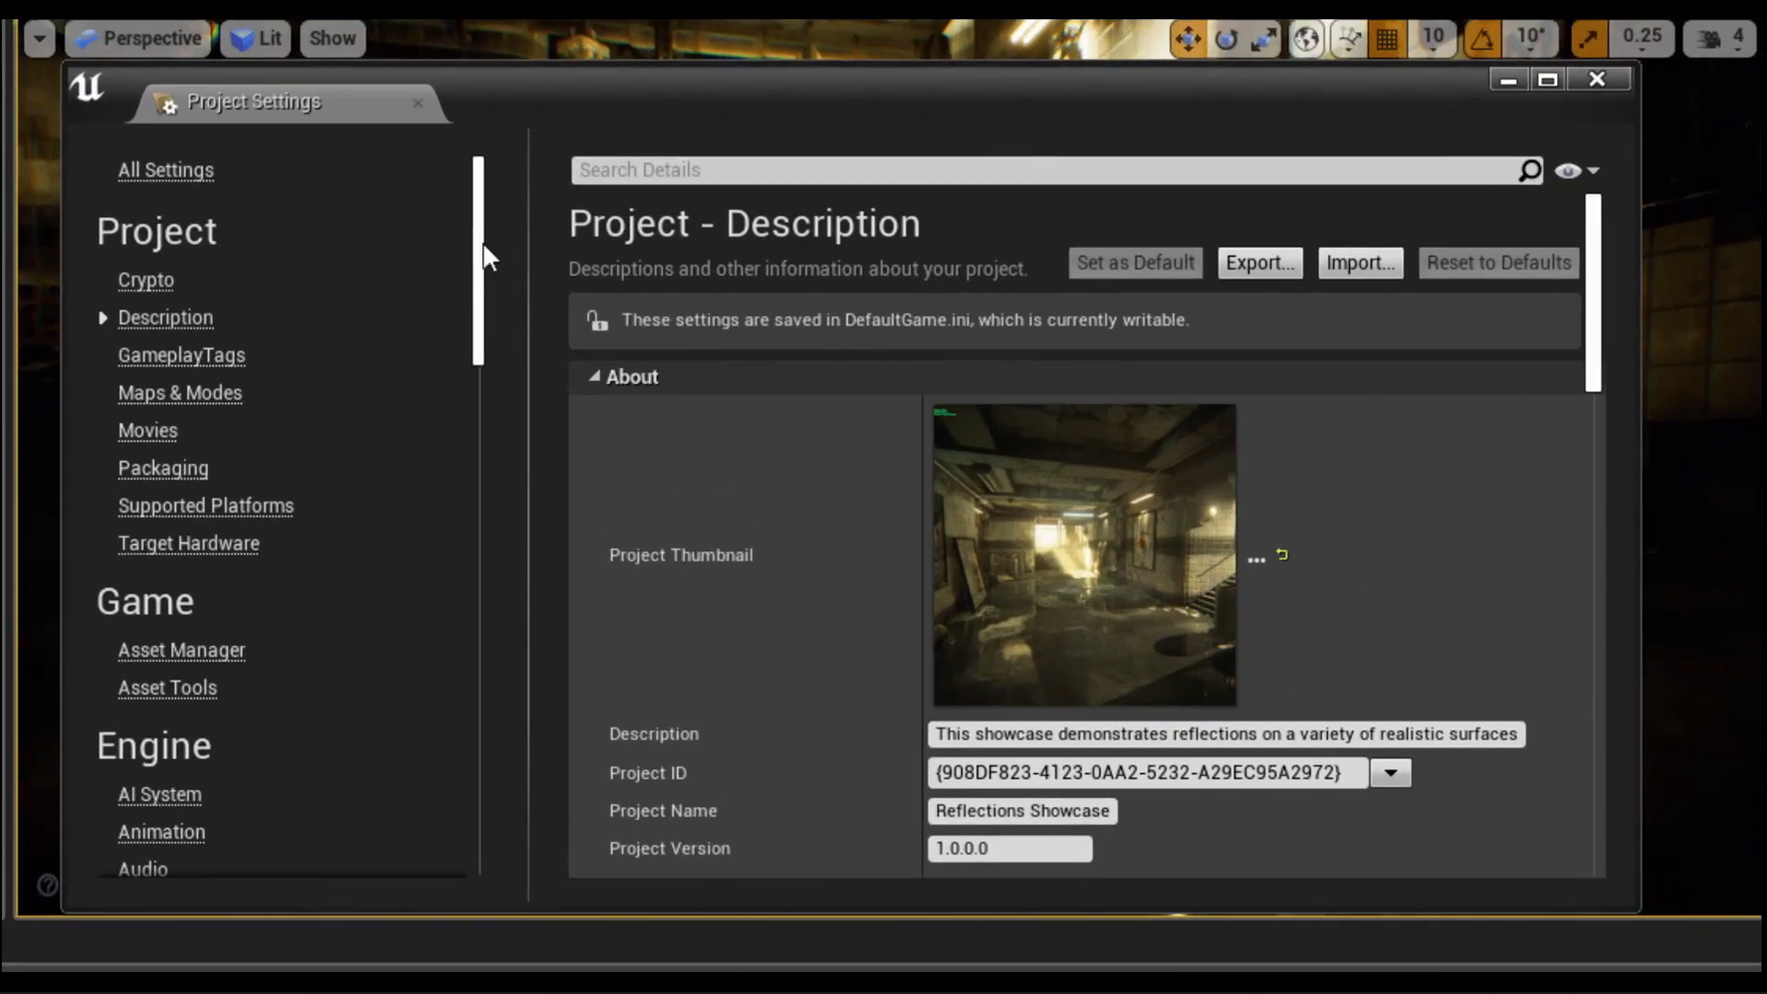
pyautogui.moveTo(677, 259); pyautogui.dragTo(677, 327)
pyautogui.moveTo(483, 358); pyautogui.dragTo(482, 462)
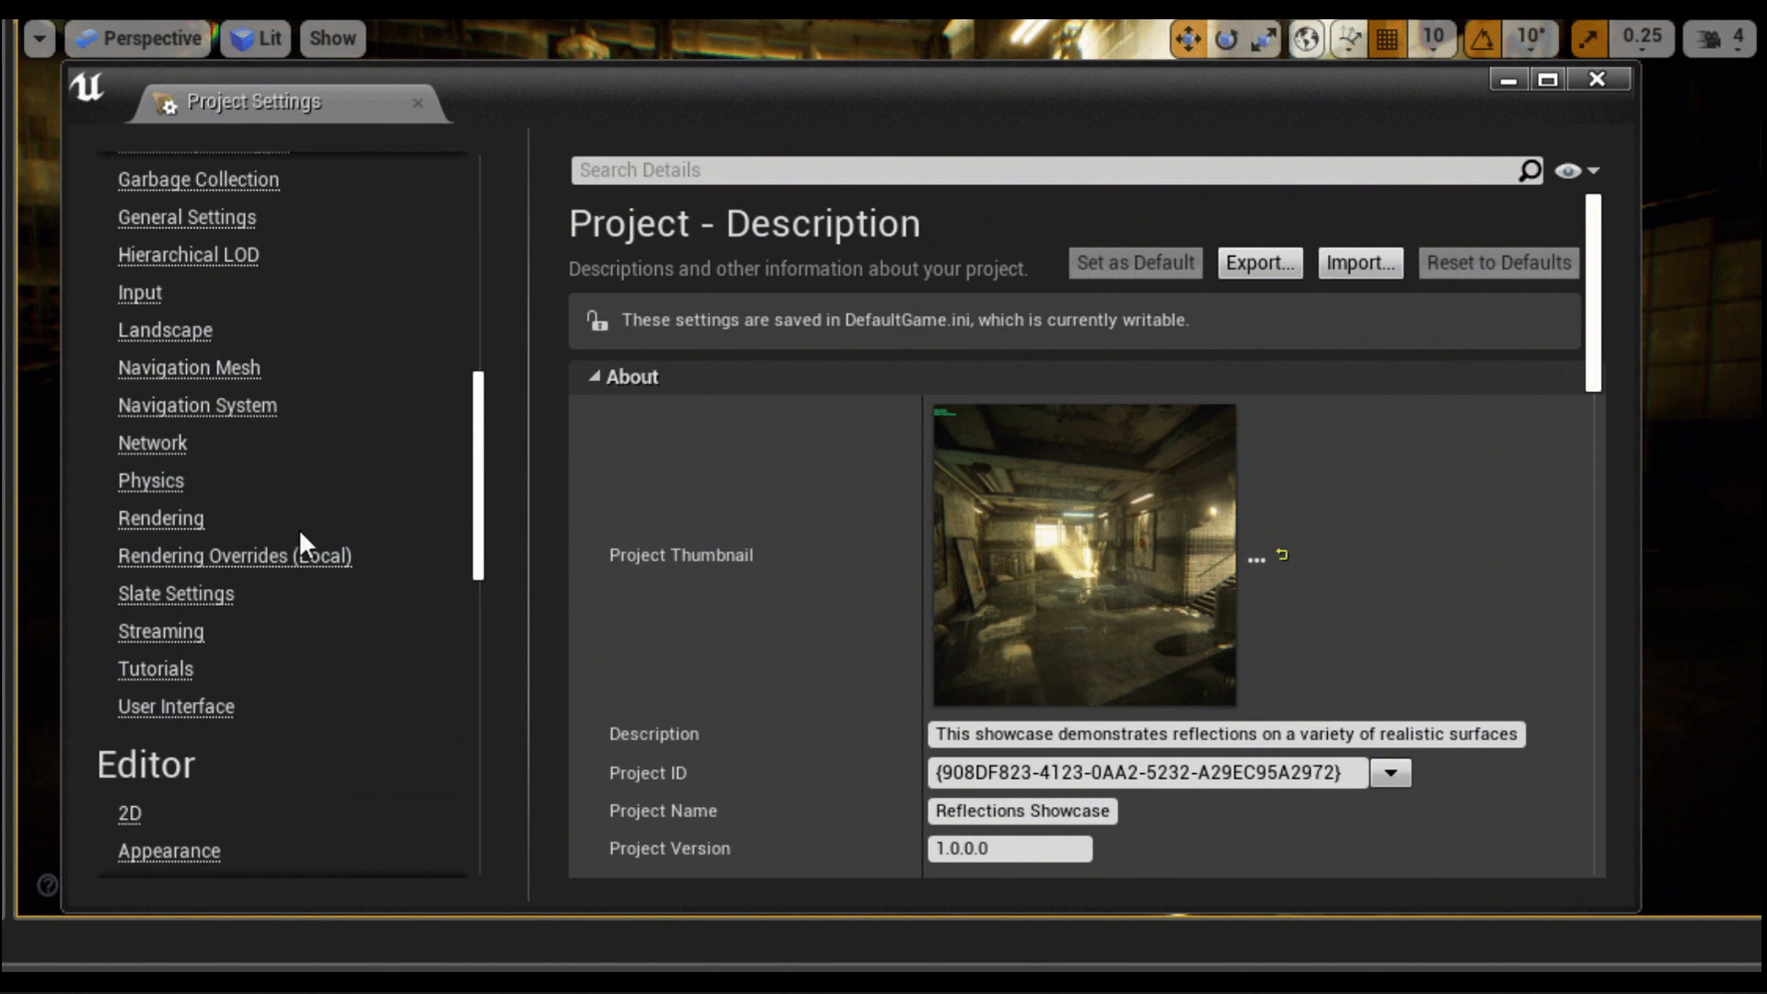
pyautogui.click(184, 526)
pyautogui.moveTo(1602, 257); pyautogui.dragTo(1597, 649)
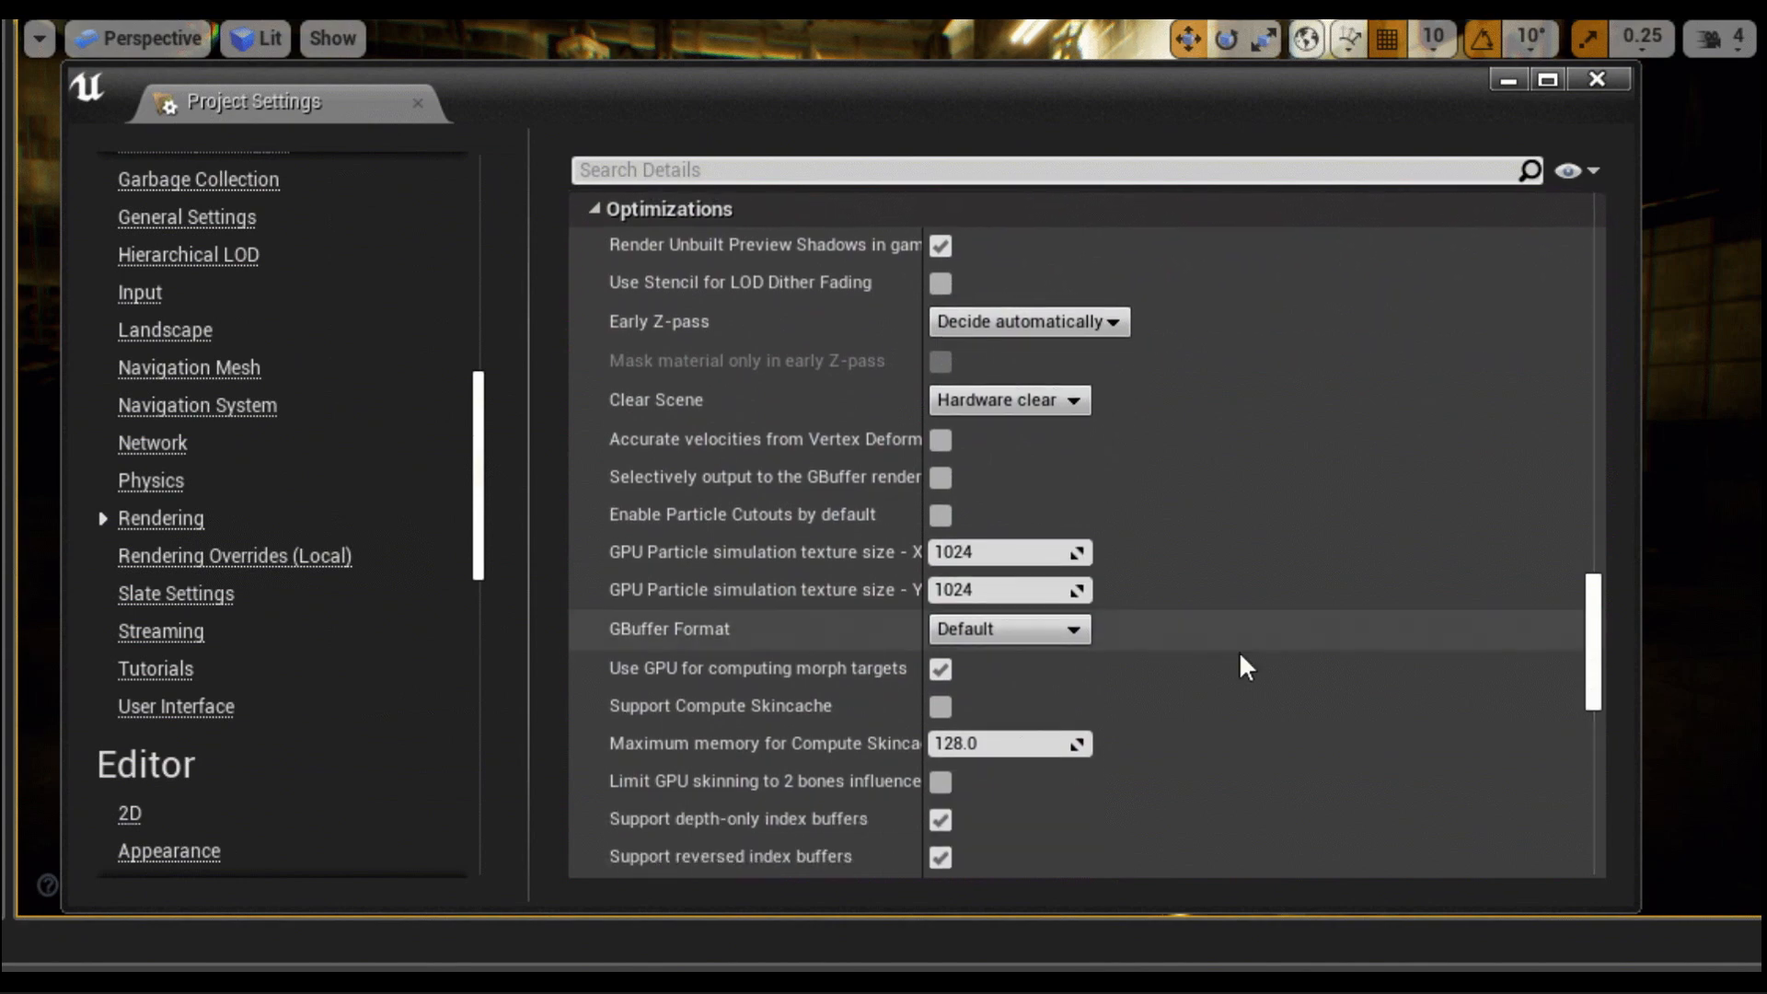
pyautogui.click(1008, 630)
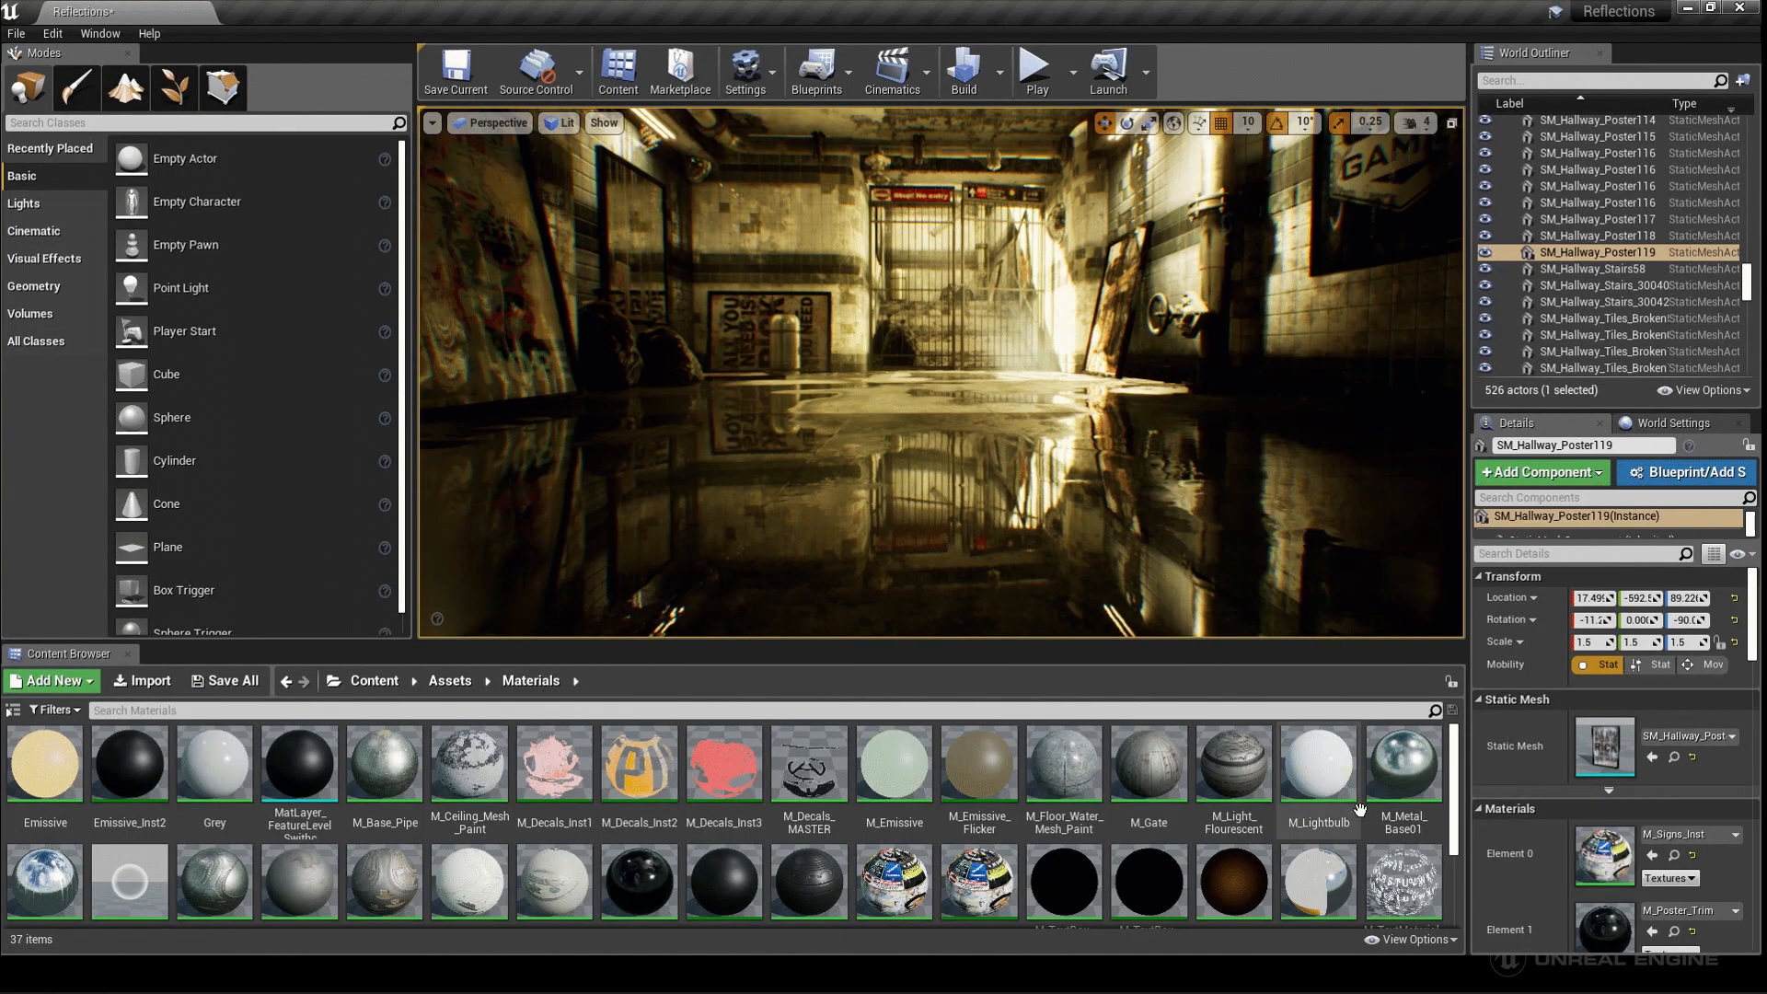
# Go up to the Assets folder and give the Blueprints folder a new blue color, sRGB 5284BCFF.
pyautogui.click(447, 682)
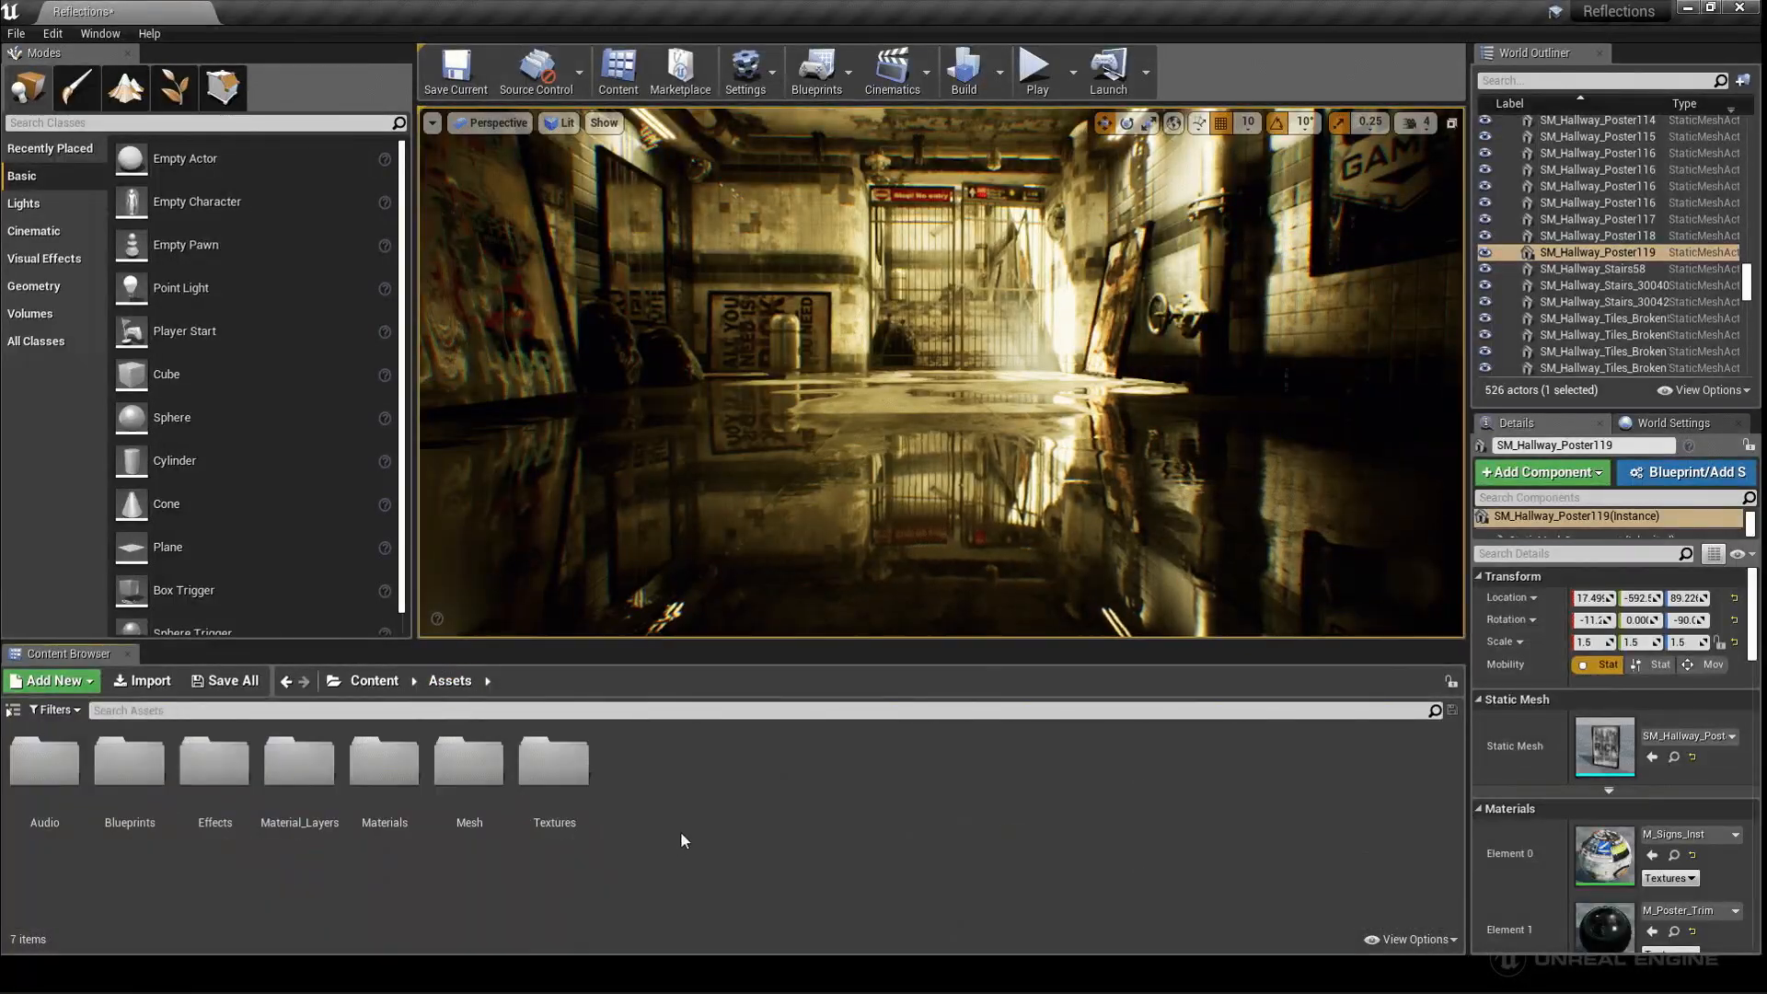
pyautogui.click(134, 768)
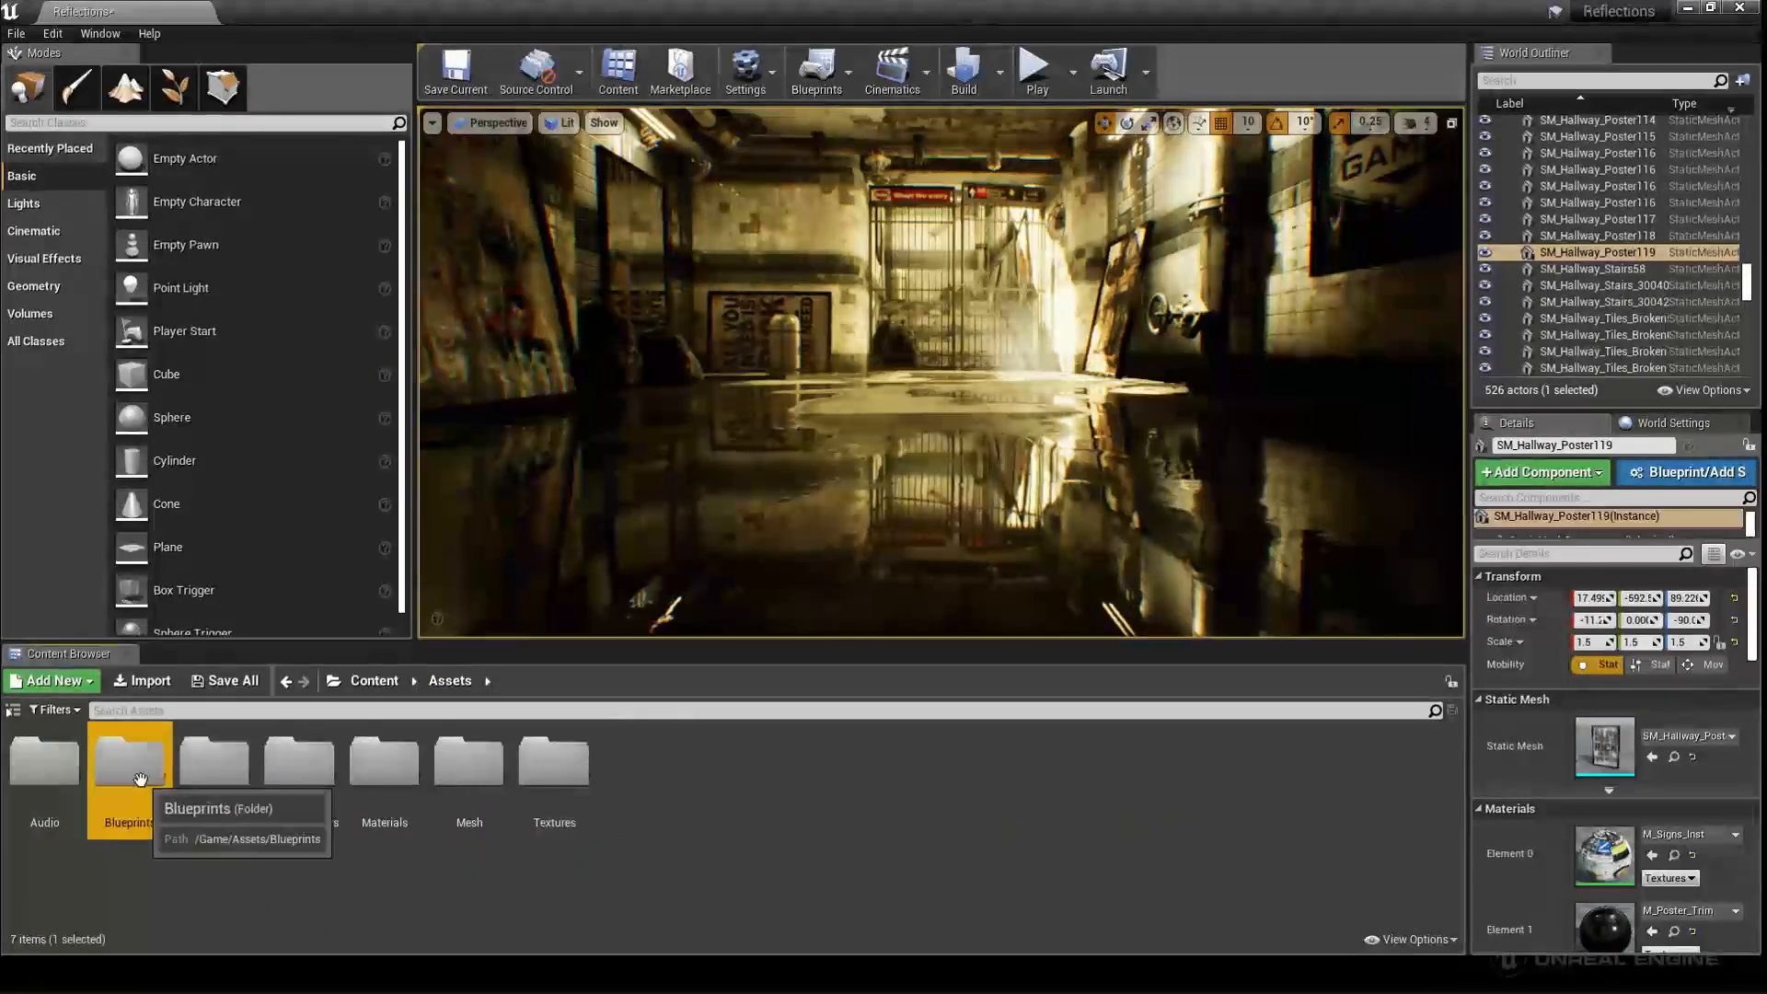
pyautogui.rightClick(140, 780)
pyautogui.click(262, 506)
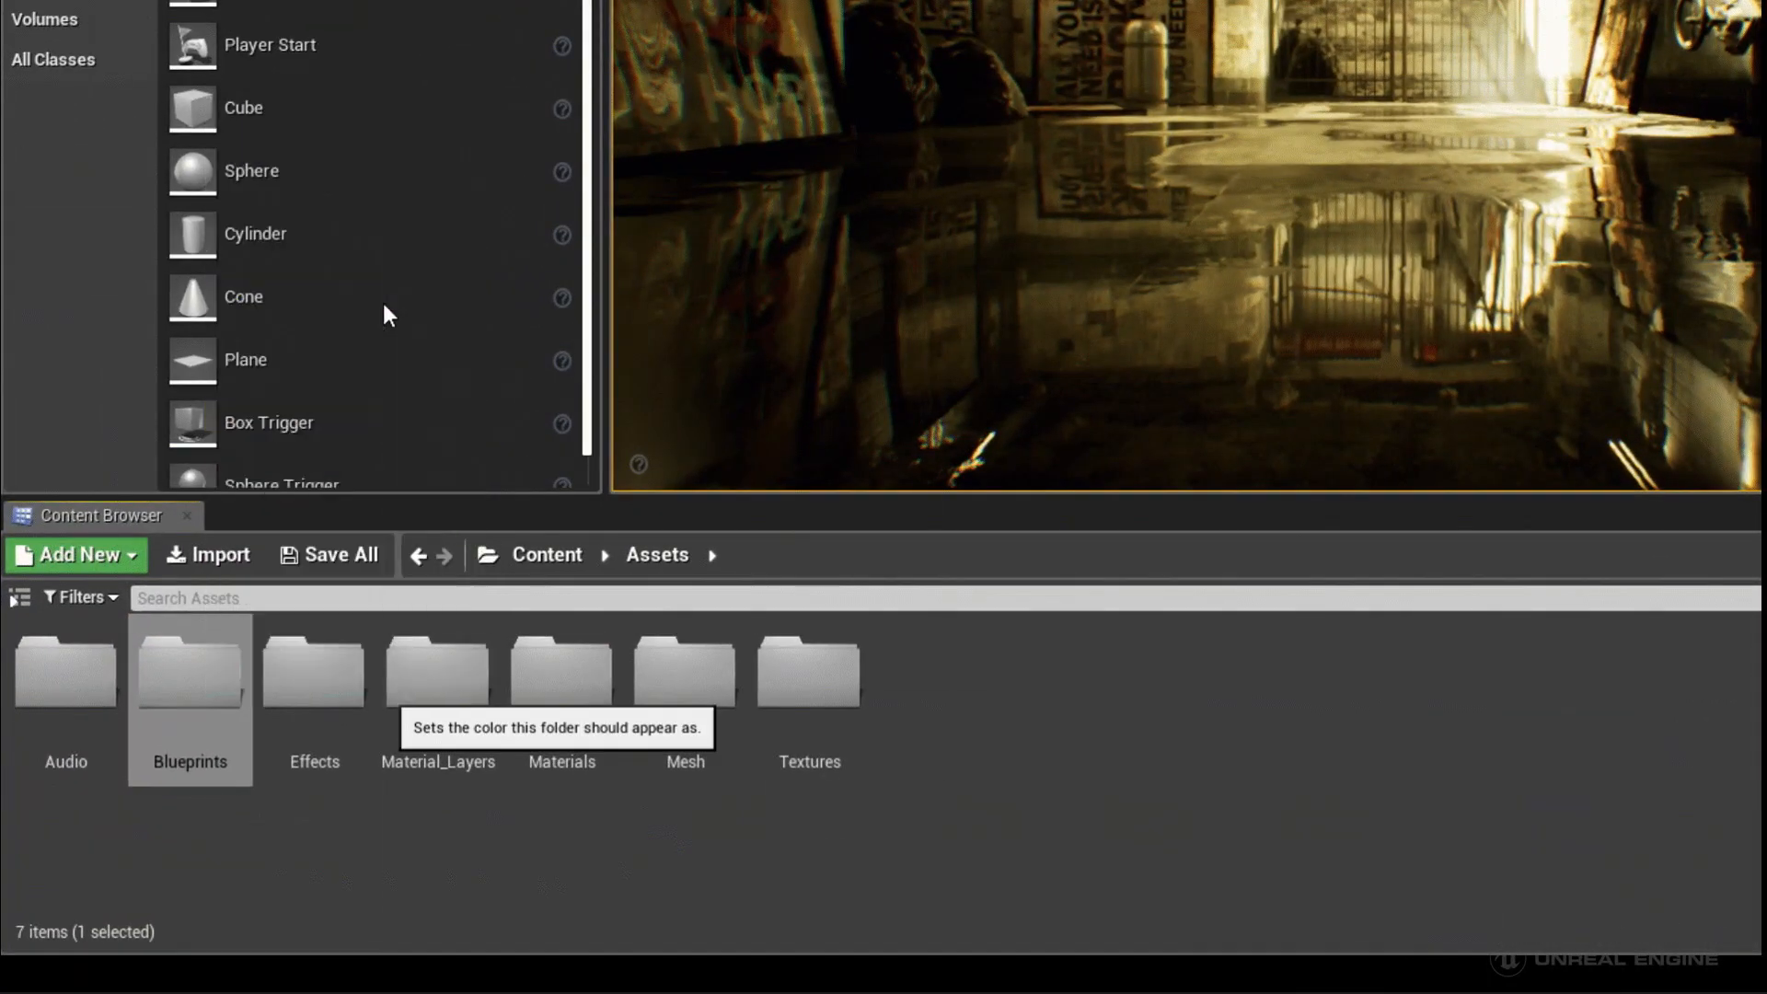
pyautogui.moveTo(554, 463); pyautogui.dragTo(477, 399)
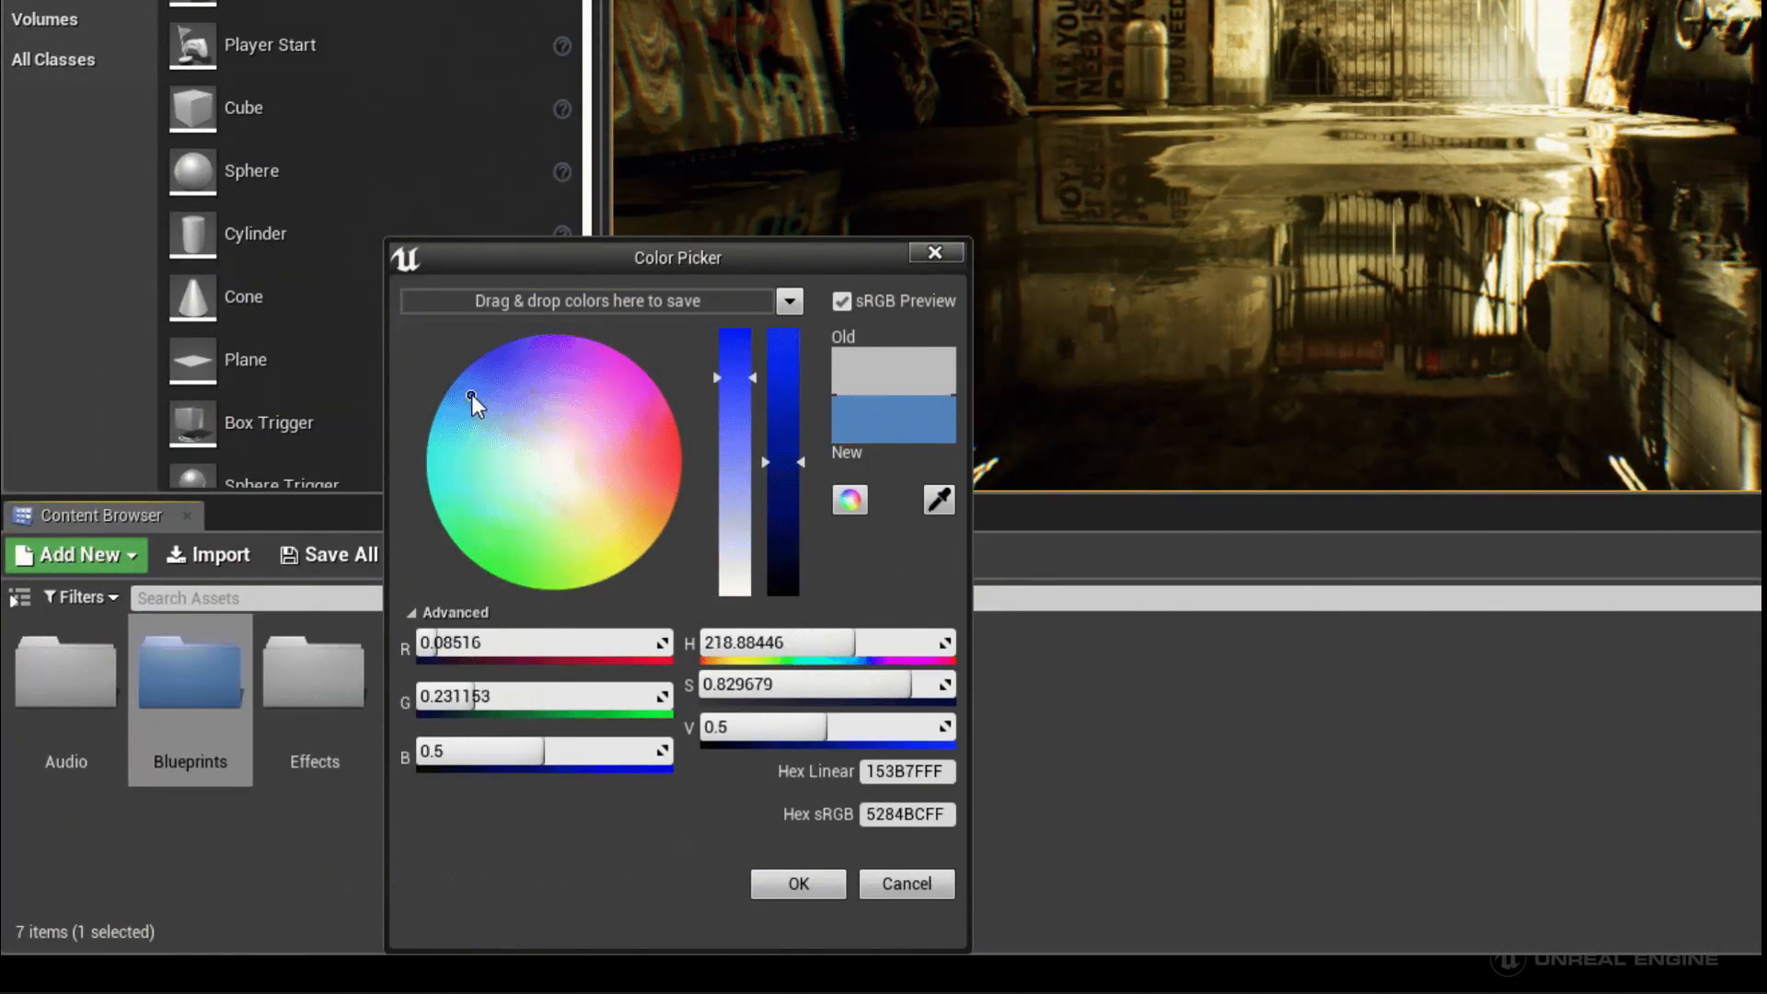
pyautogui.click(758, 880)
pyautogui.click(544, 860)
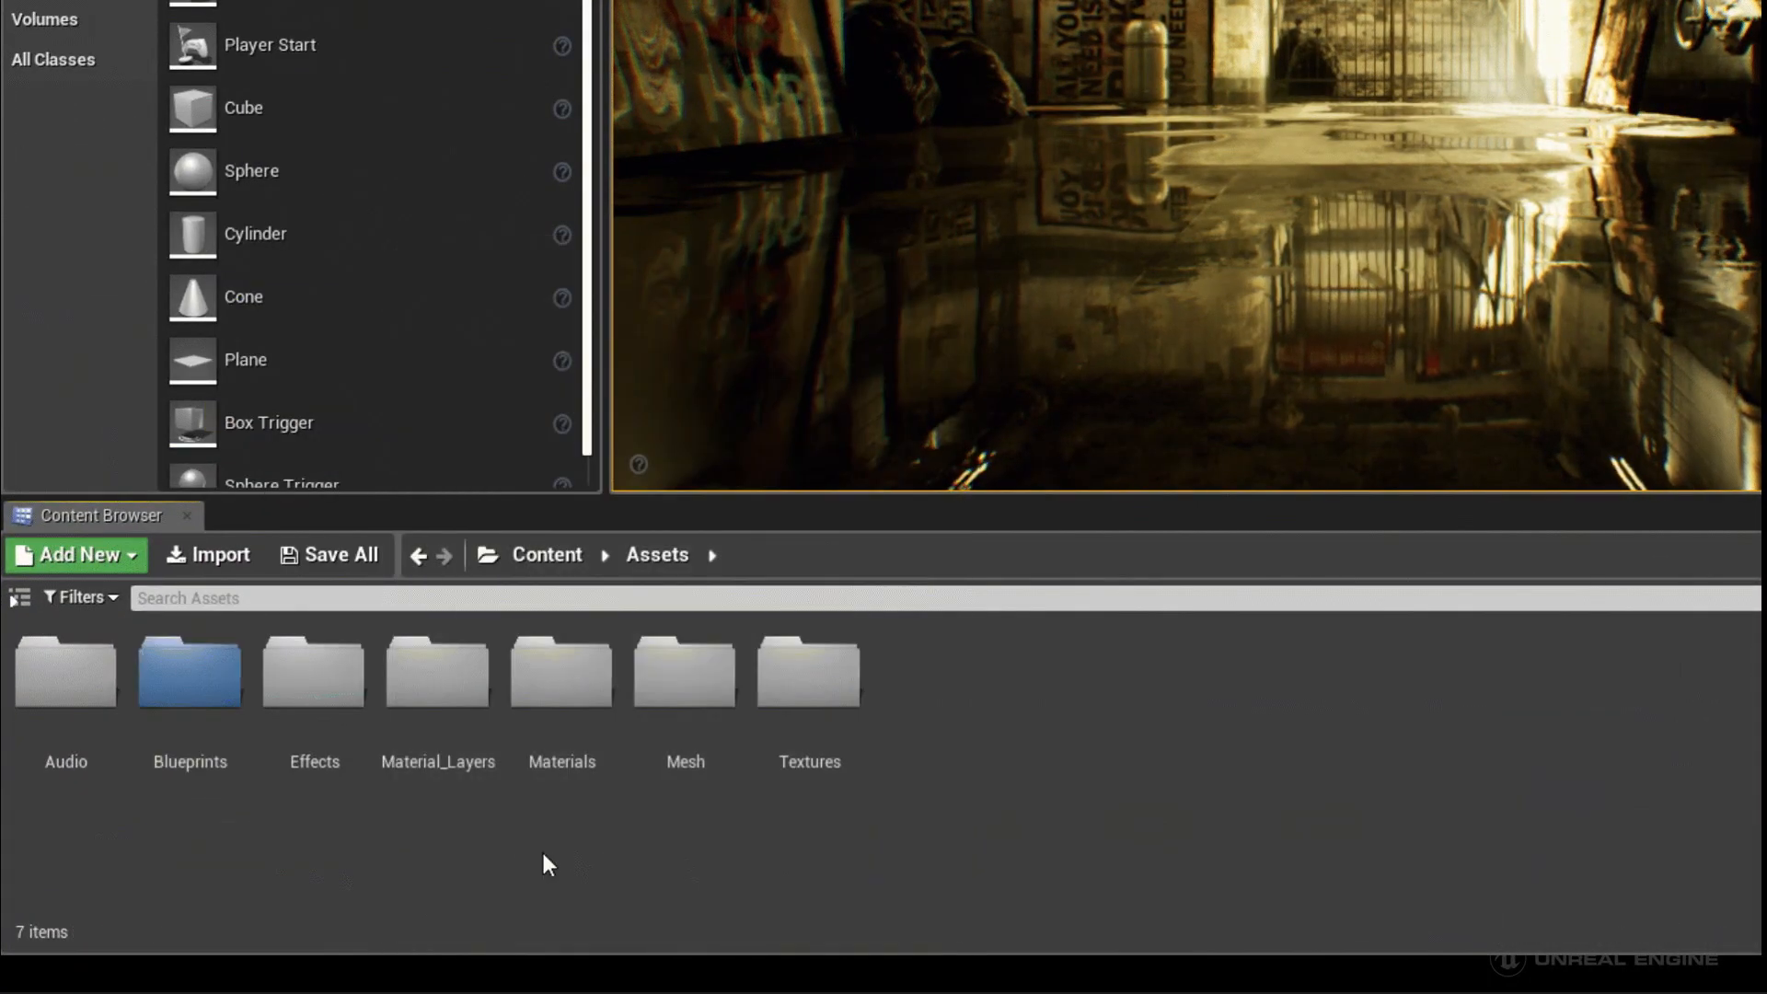
# Give the Effects folder a new light yellow color, sRGB F5D48DFF, with raised value and saturation.
pyautogui.rightClick(327, 686)
pyautogui.moveTo(438, 291)
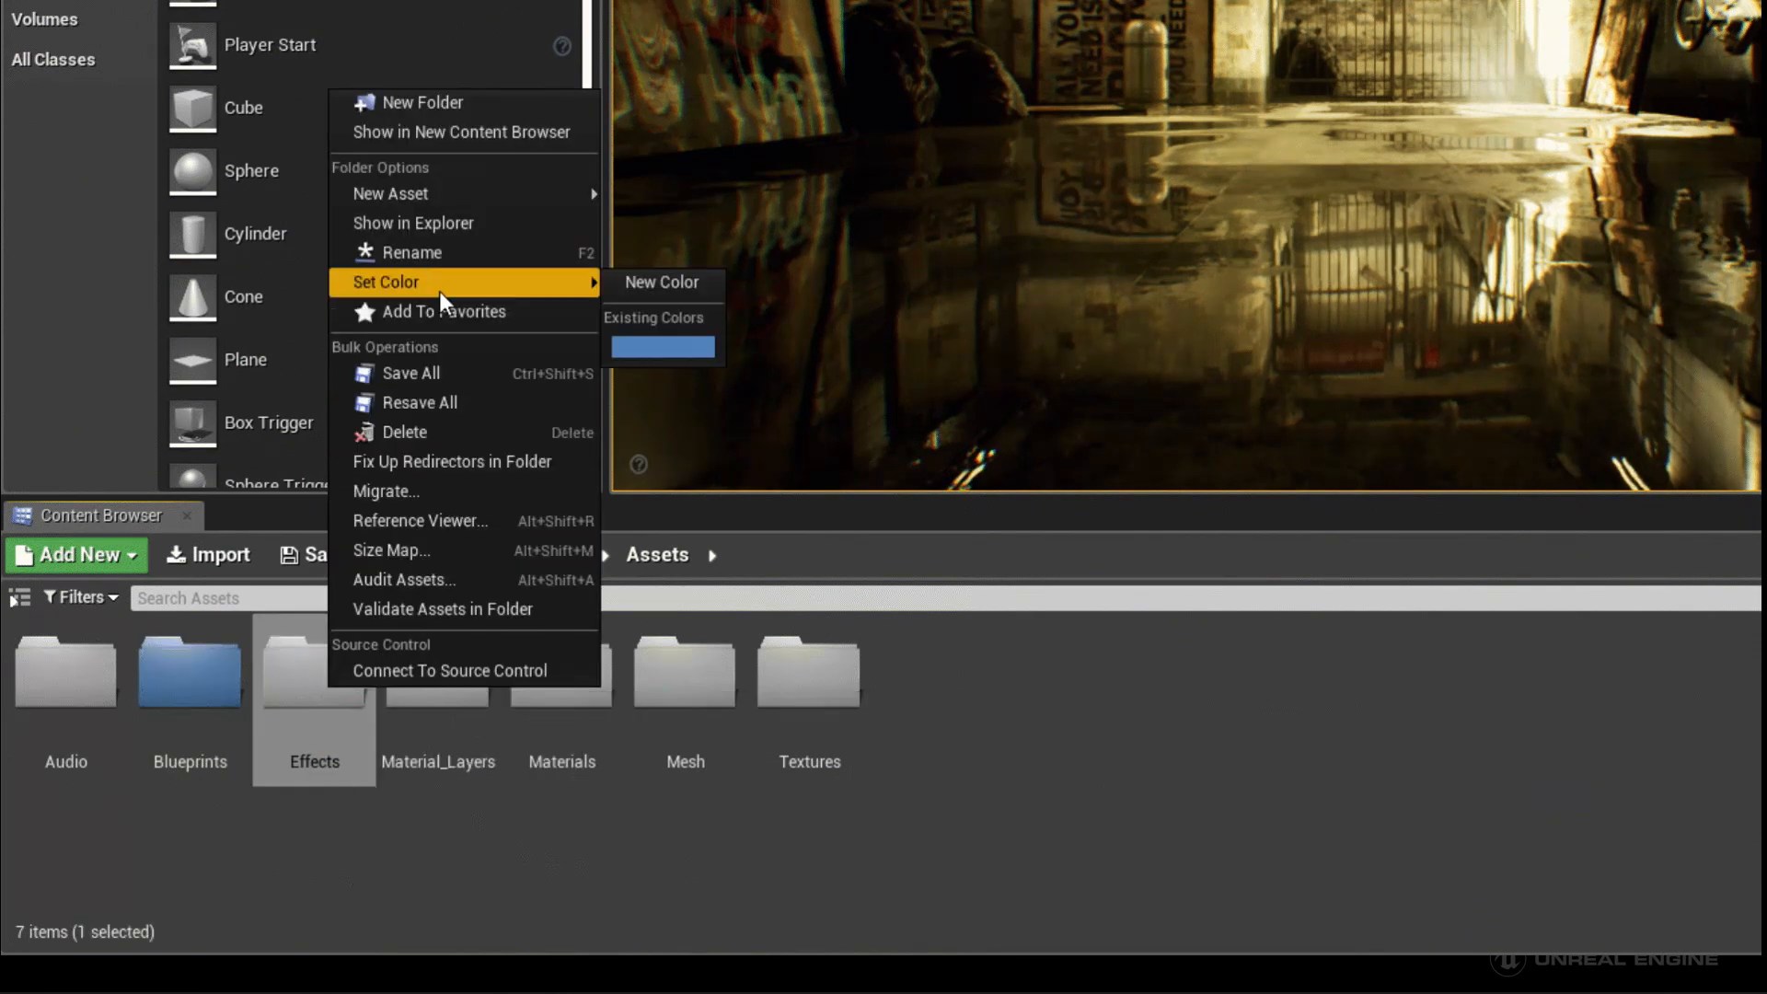
pyautogui.click(643, 283)
pyautogui.click(870, 503)
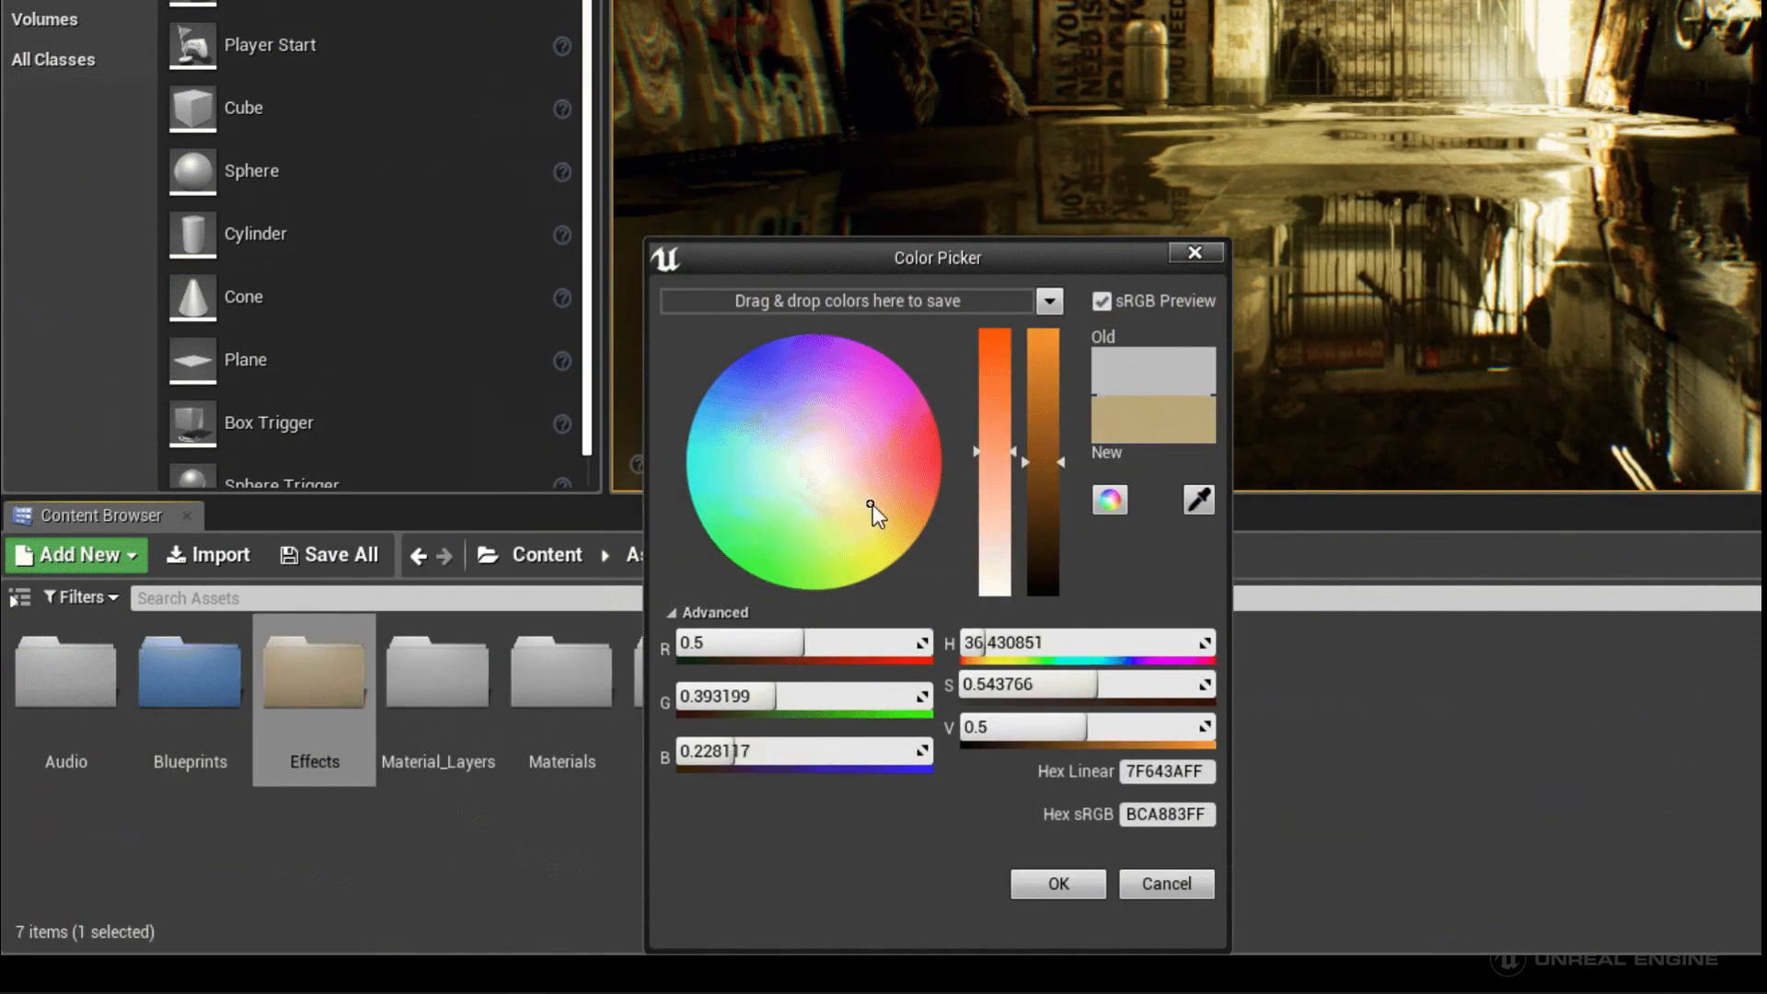
pyautogui.moveTo(1042, 460); pyautogui.dragTo(1062, 353)
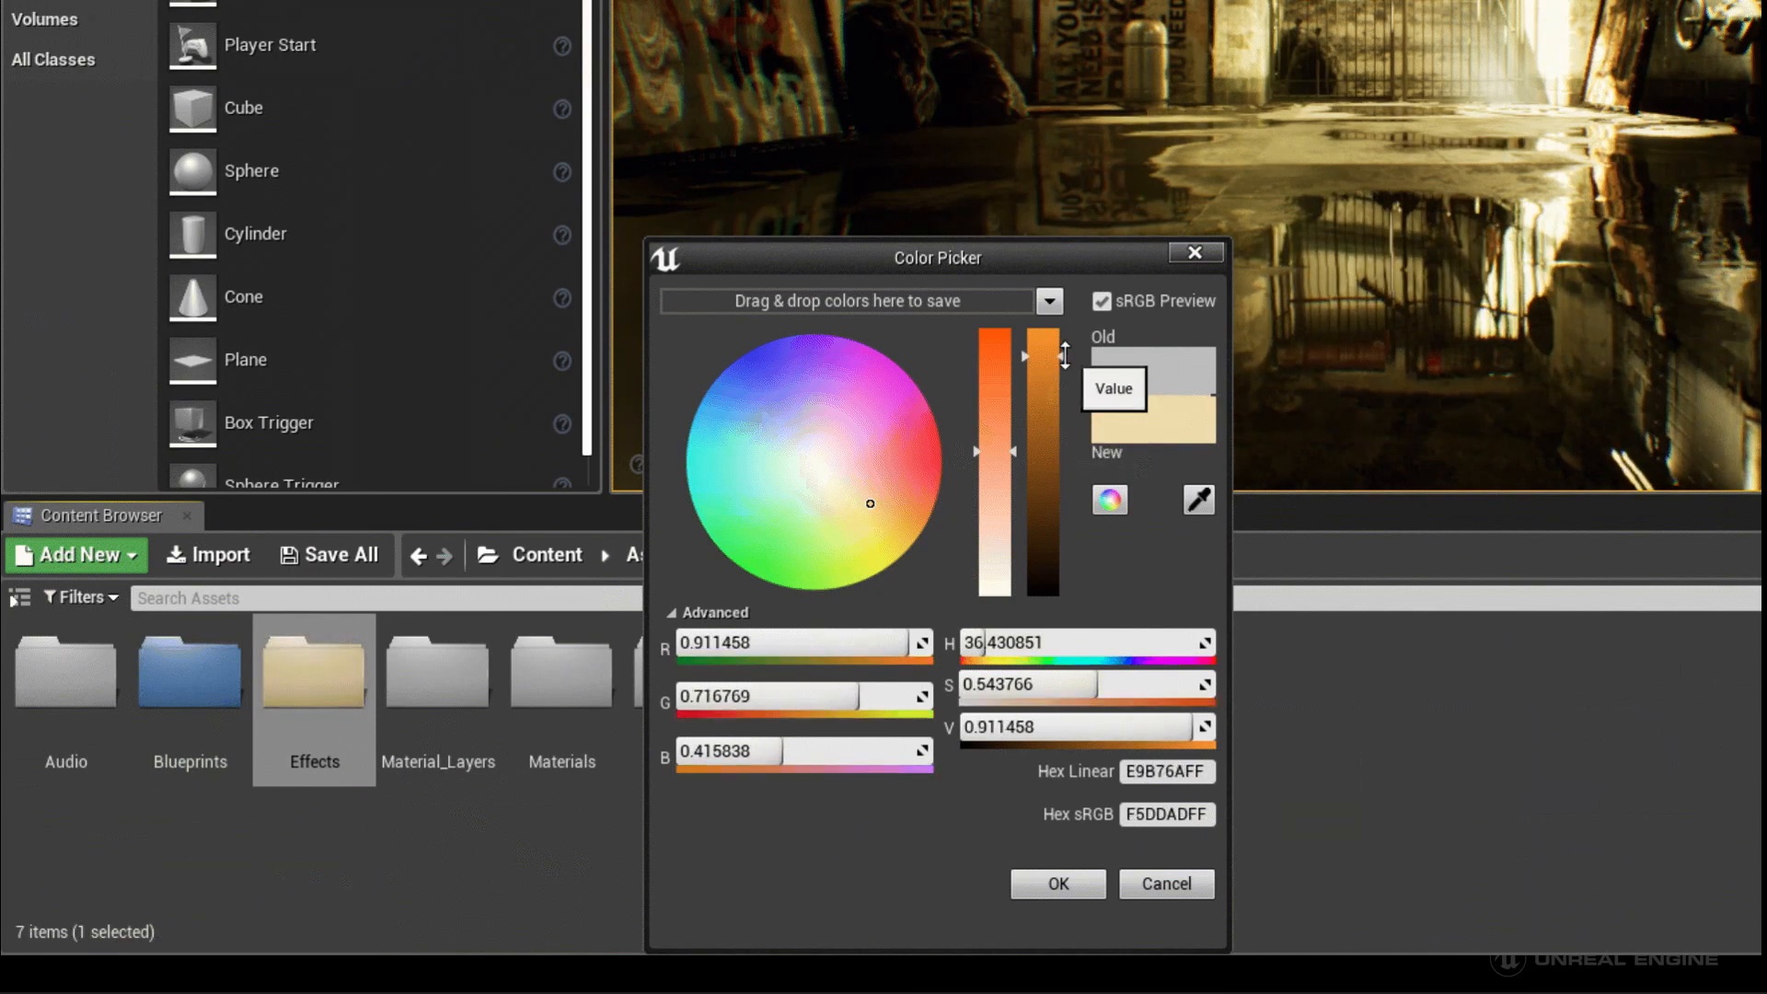
pyautogui.moveTo(998, 433); pyautogui.dragTo(996, 408)
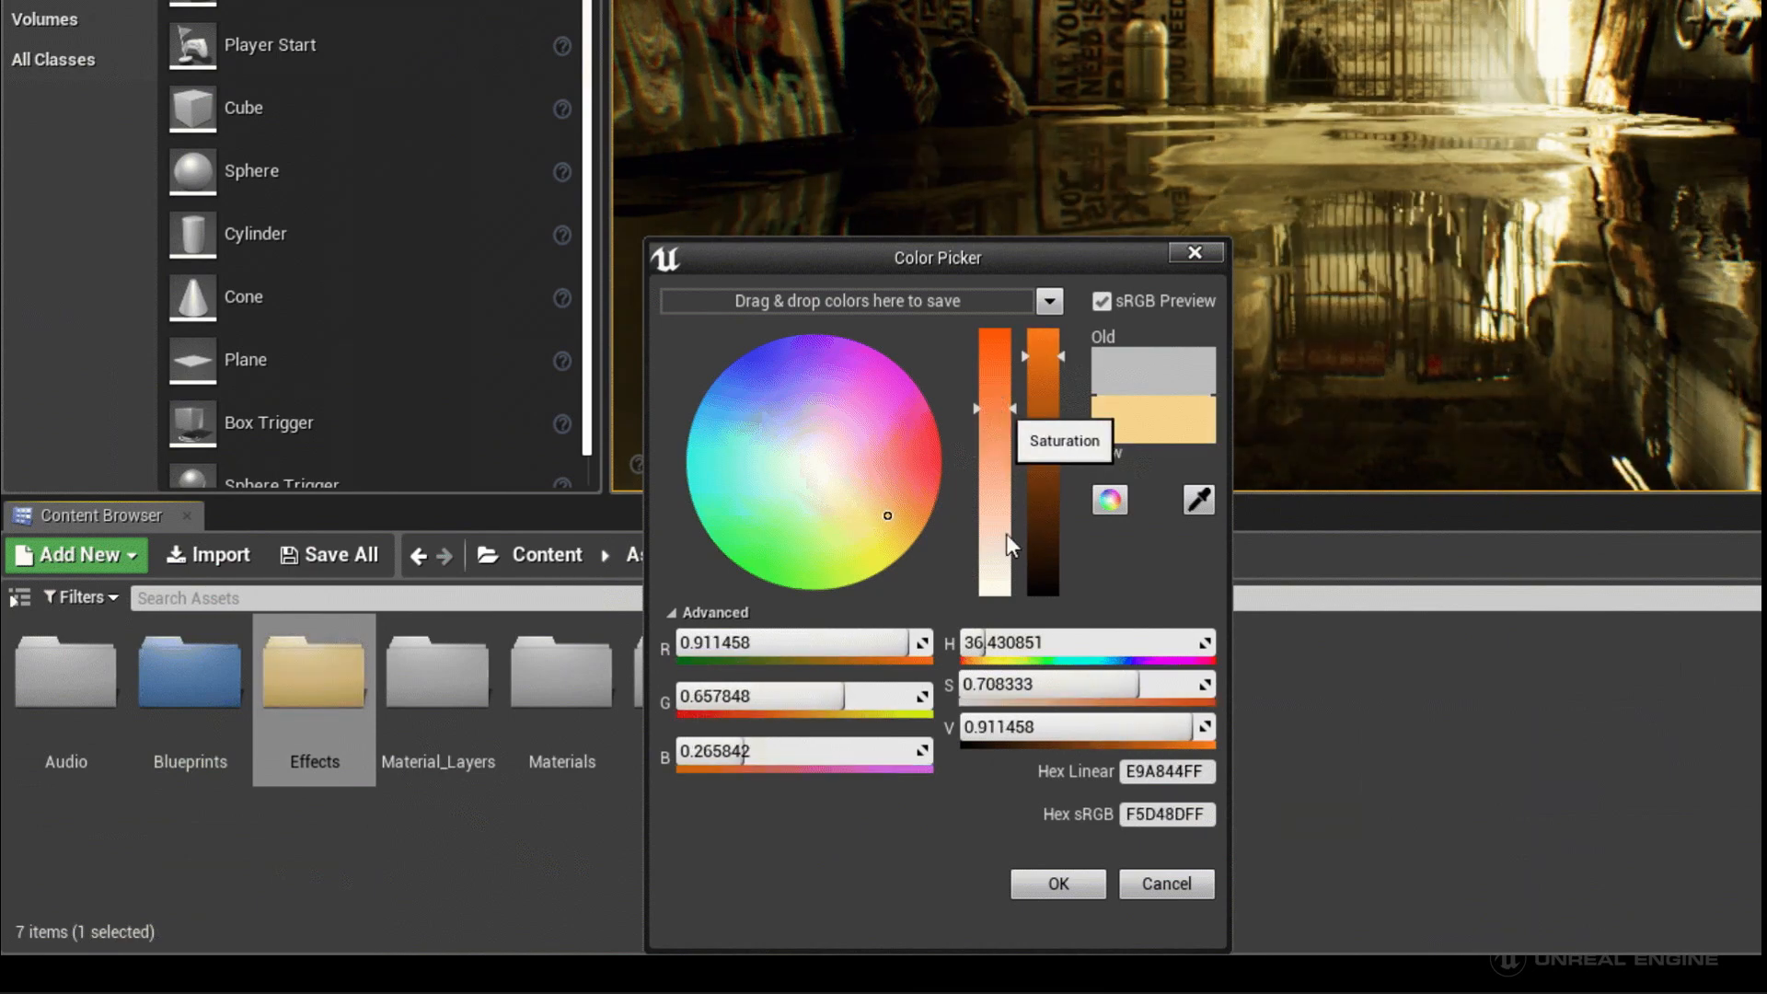
pyautogui.click(1053, 884)
pyautogui.click(721, 831)
# Give the Materials folder a new green color, sRGB 68BC65FF.
pyautogui.rightClick(584, 698)
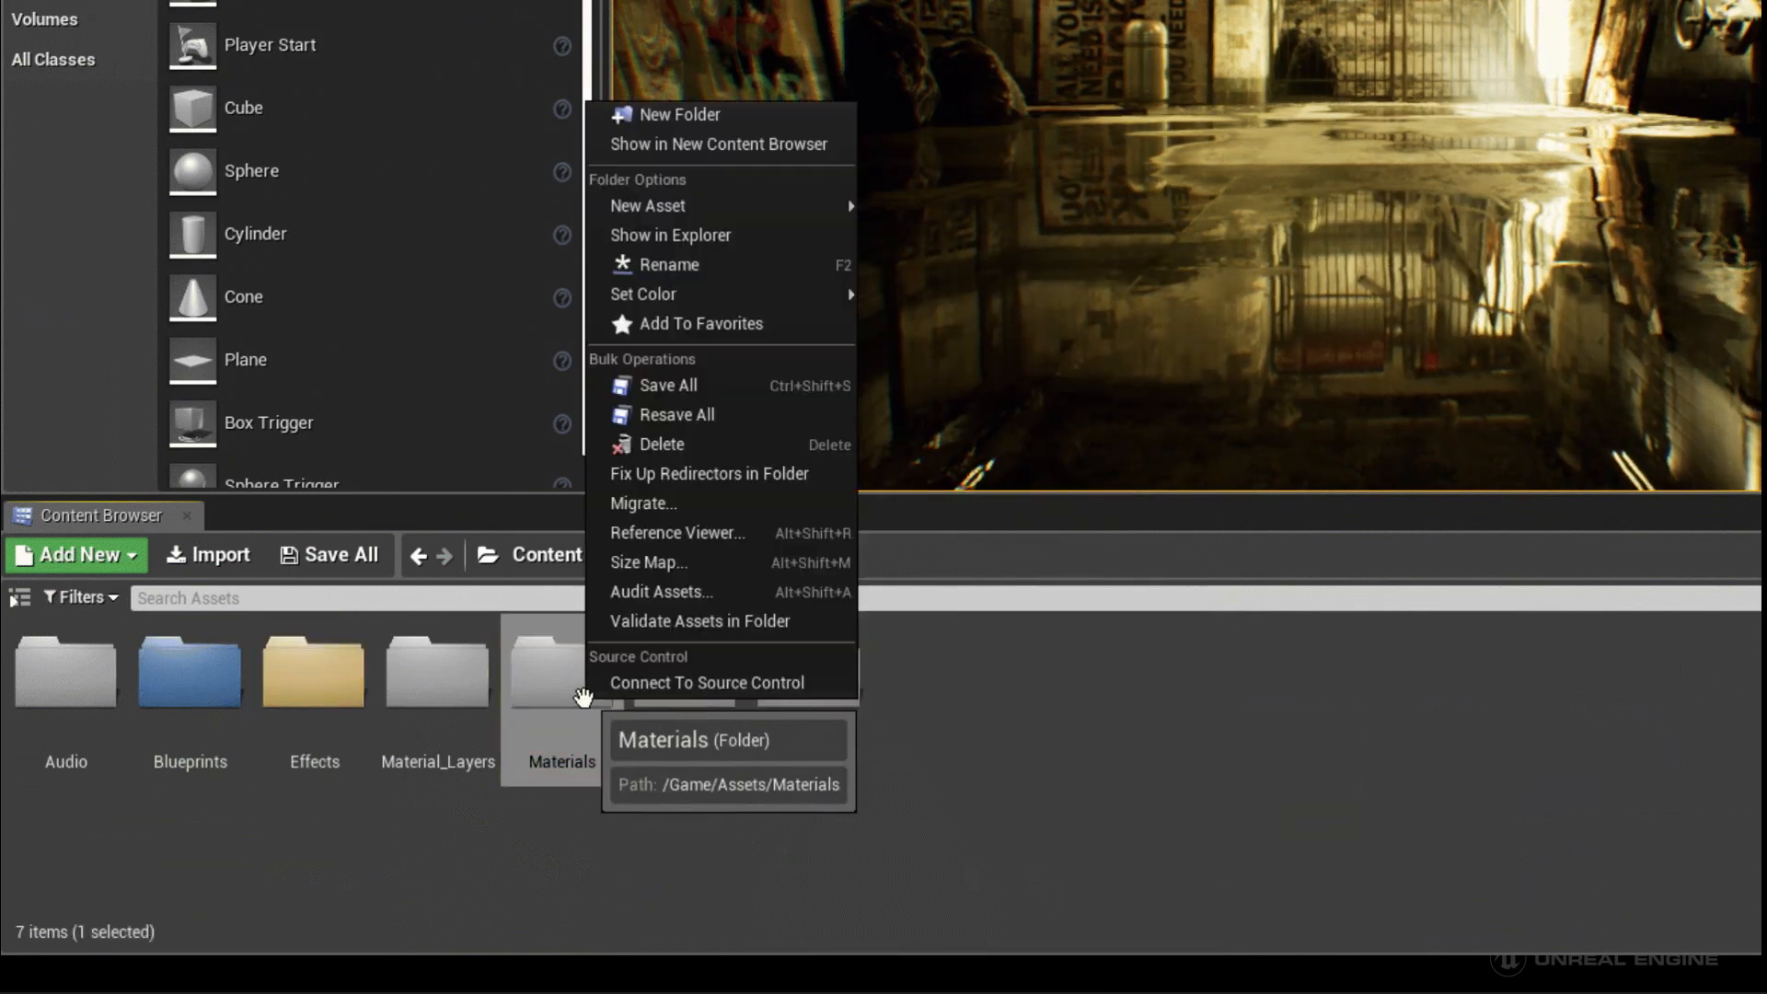
pyautogui.moveTo(724, 296)
pyautogui.click(897, 298)
pyautogui.moveTo(1057, 466); pyautogui.dragTo(1023, 545)
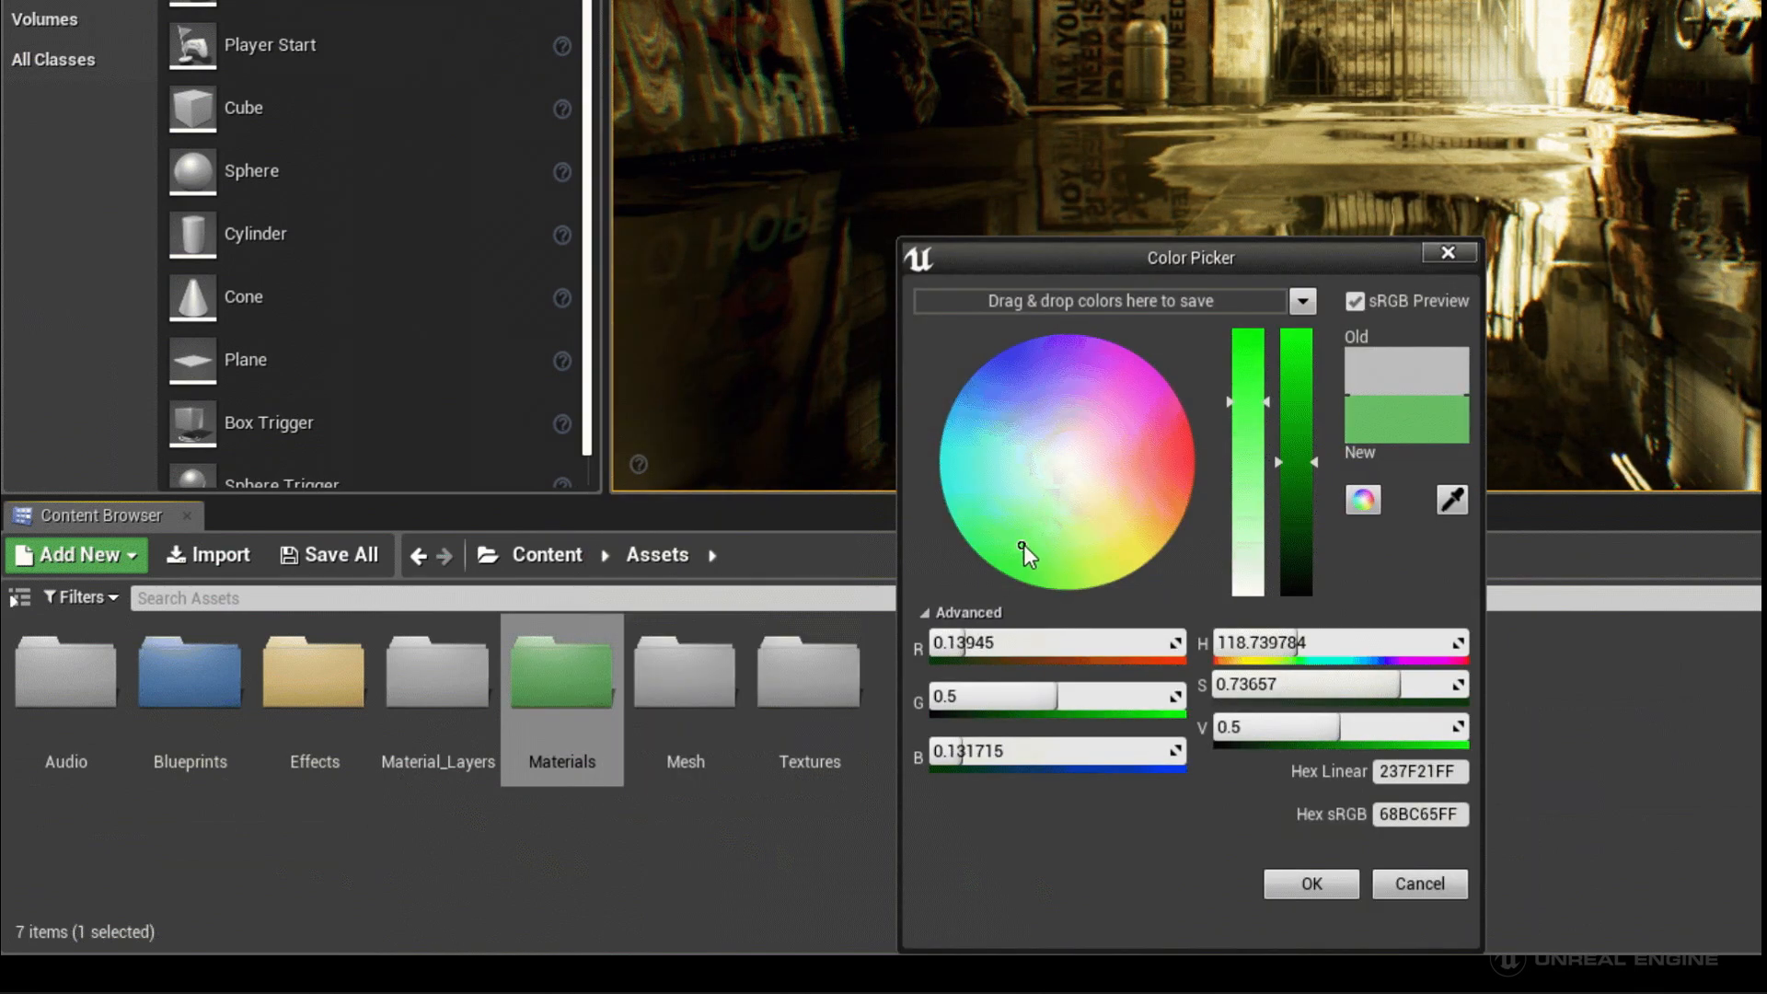
pyautogui.click(1279, 881)
pyautogui.click(1054, 772)
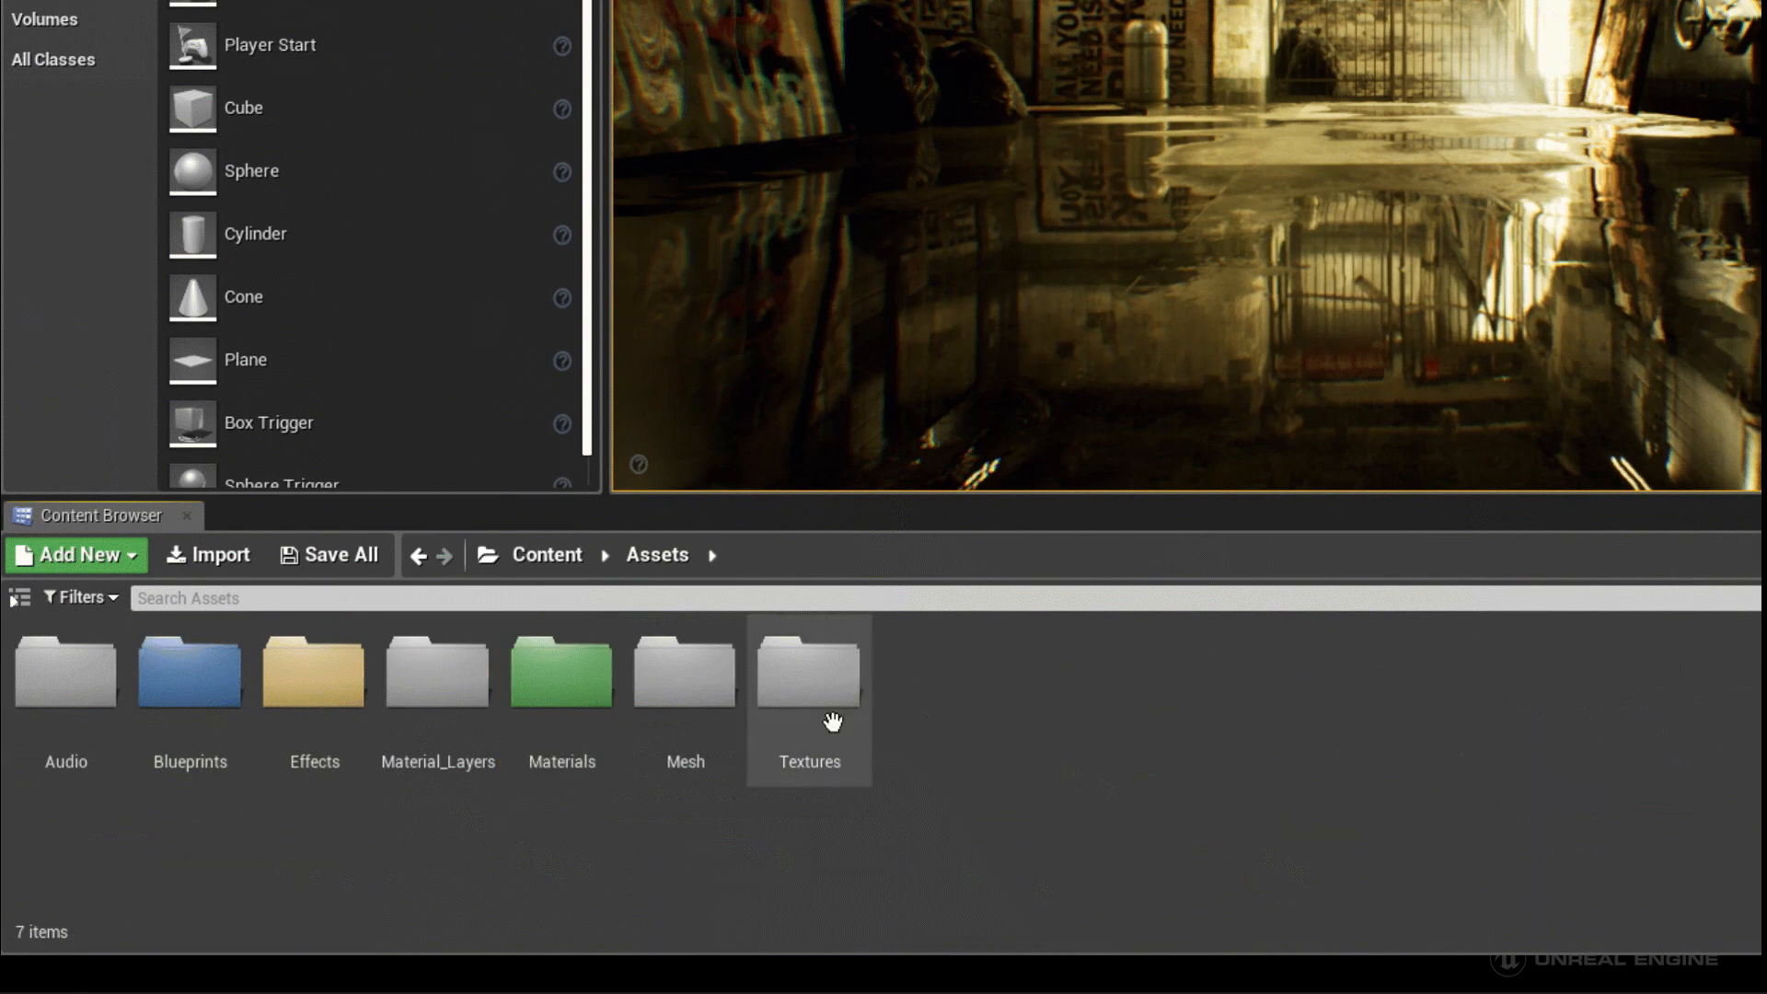
# Pick a new custom color for the Mesh folder.
pyautogui.click(704, 708)
pyautogui.rightClick(724, 702)
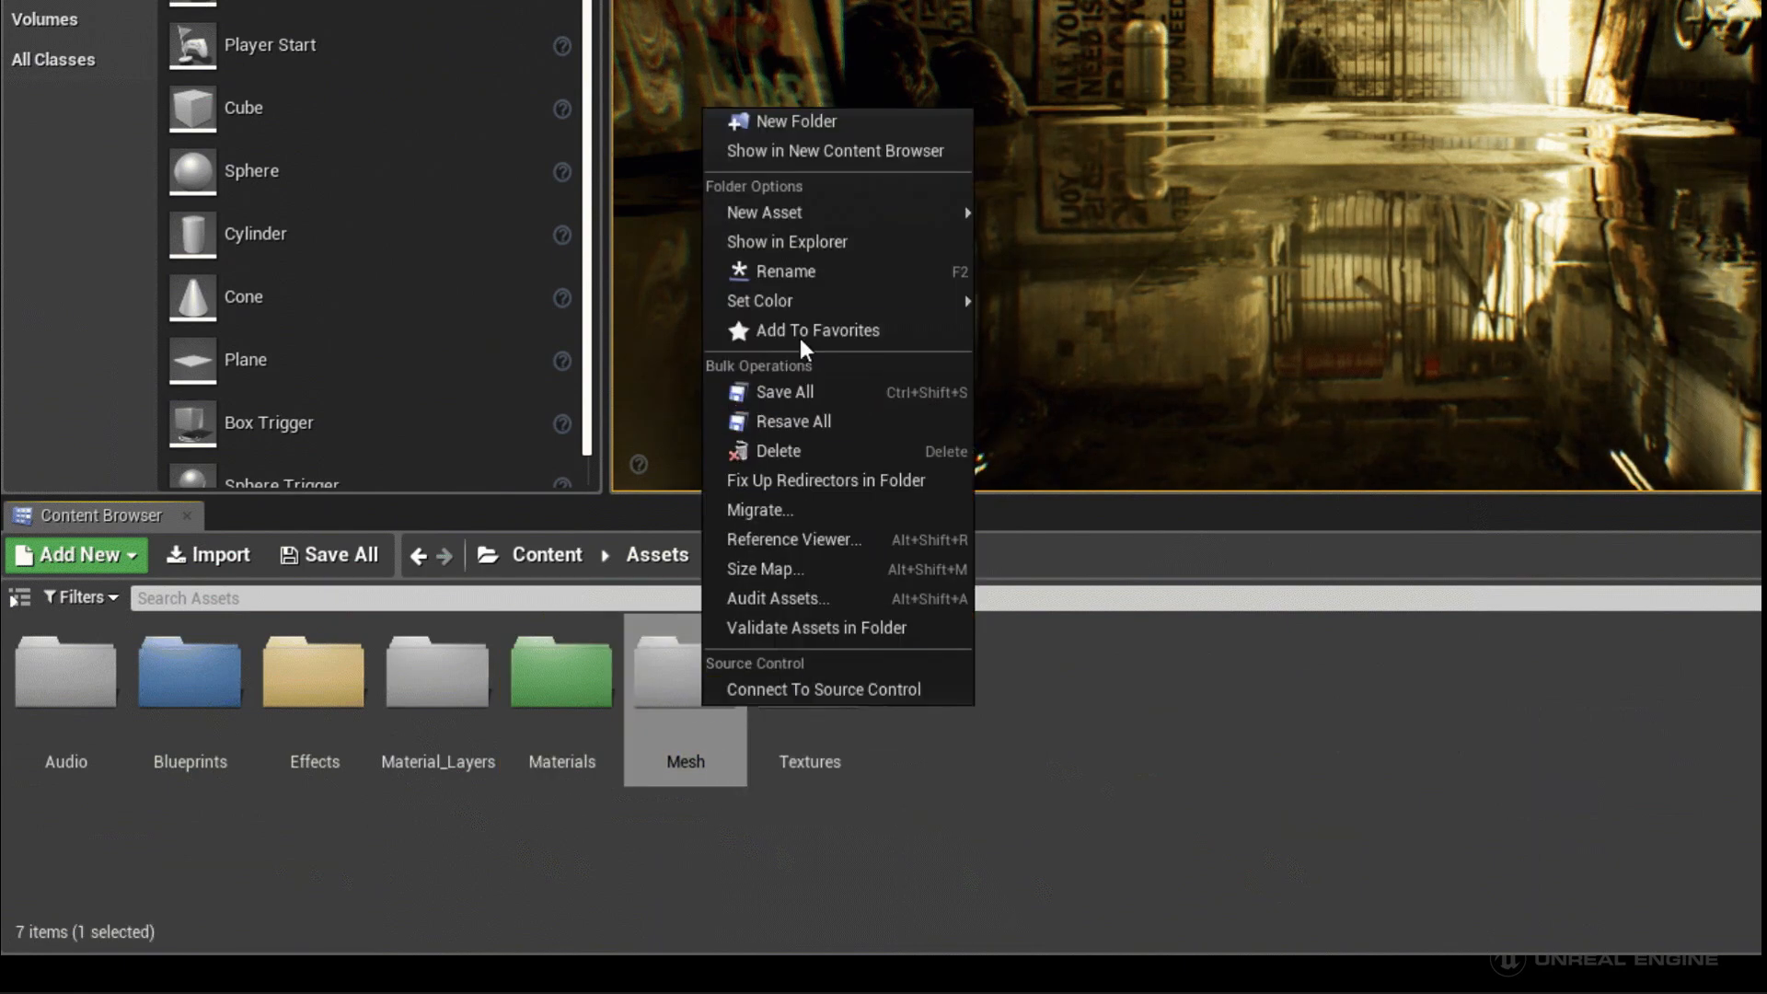
pyautogui.moveTo(828, 301)
pyautogui.click(1031, 304)
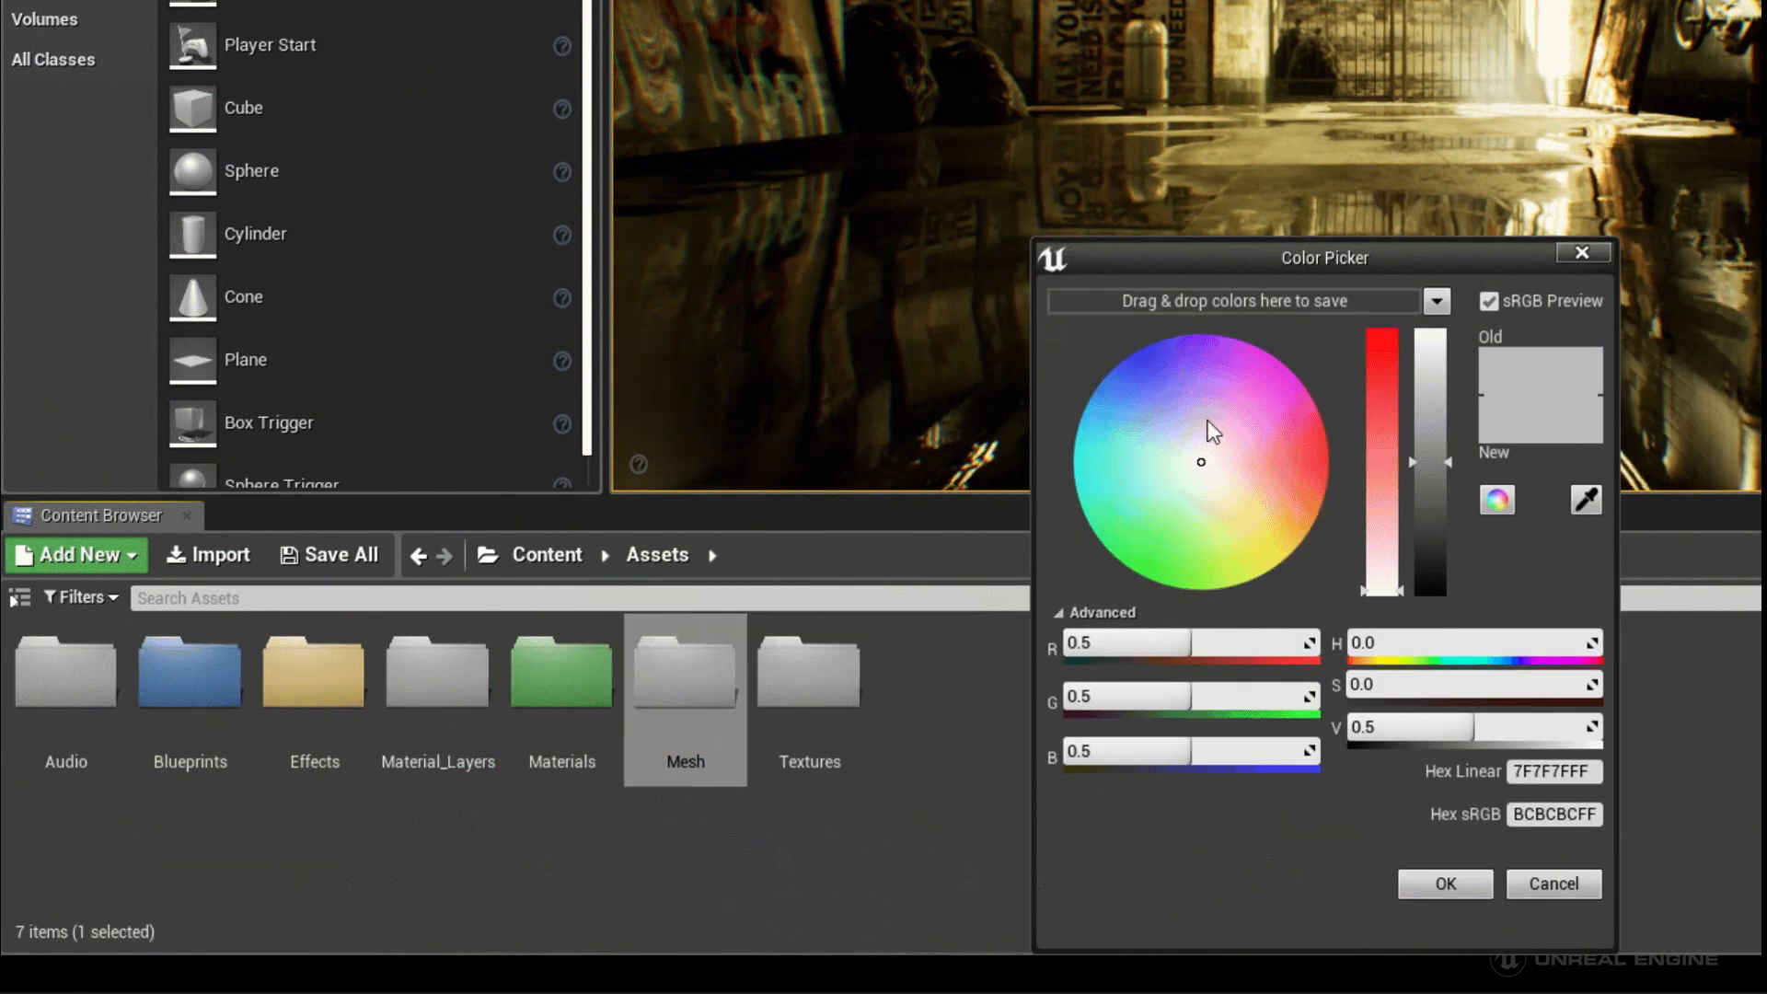
pyautogui.moveTo(1202, 463); pyautogui.dragTo(1243, 385)
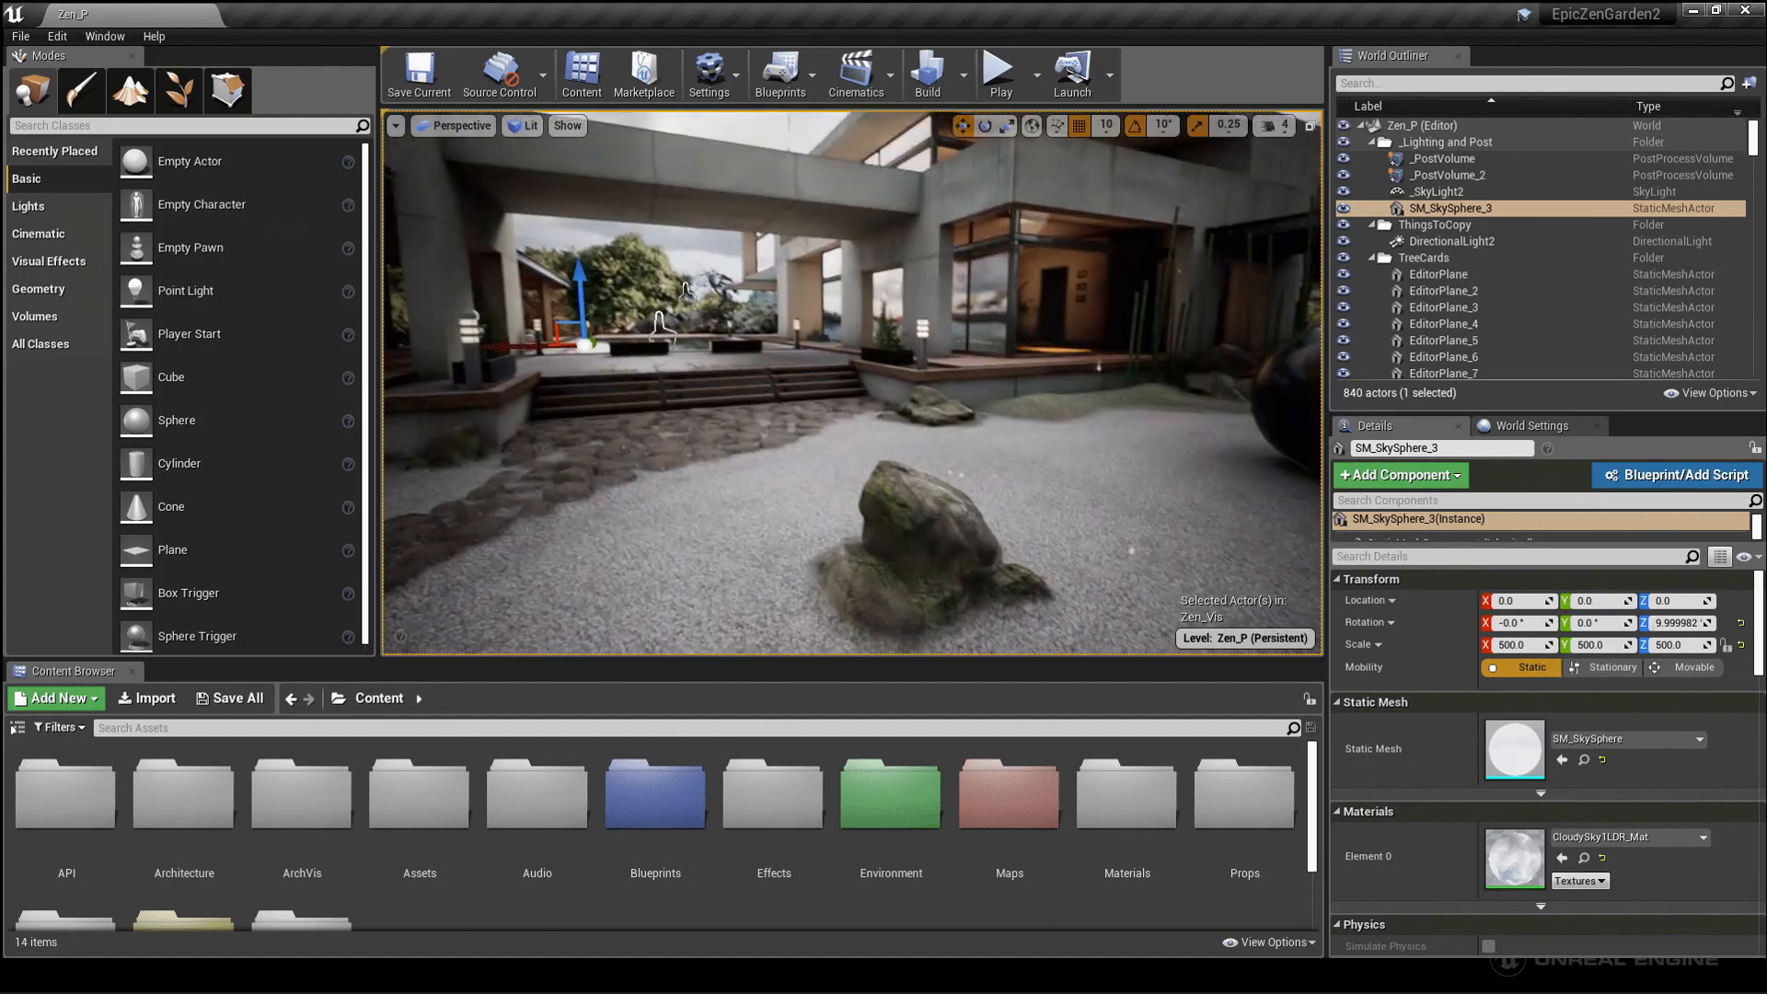
# In the EpicZenGarden2 project, enable engine content in the Content Browser, then show an enlarged folder tree with Engine Content expanded.
pyautogui.click(1270, 943)
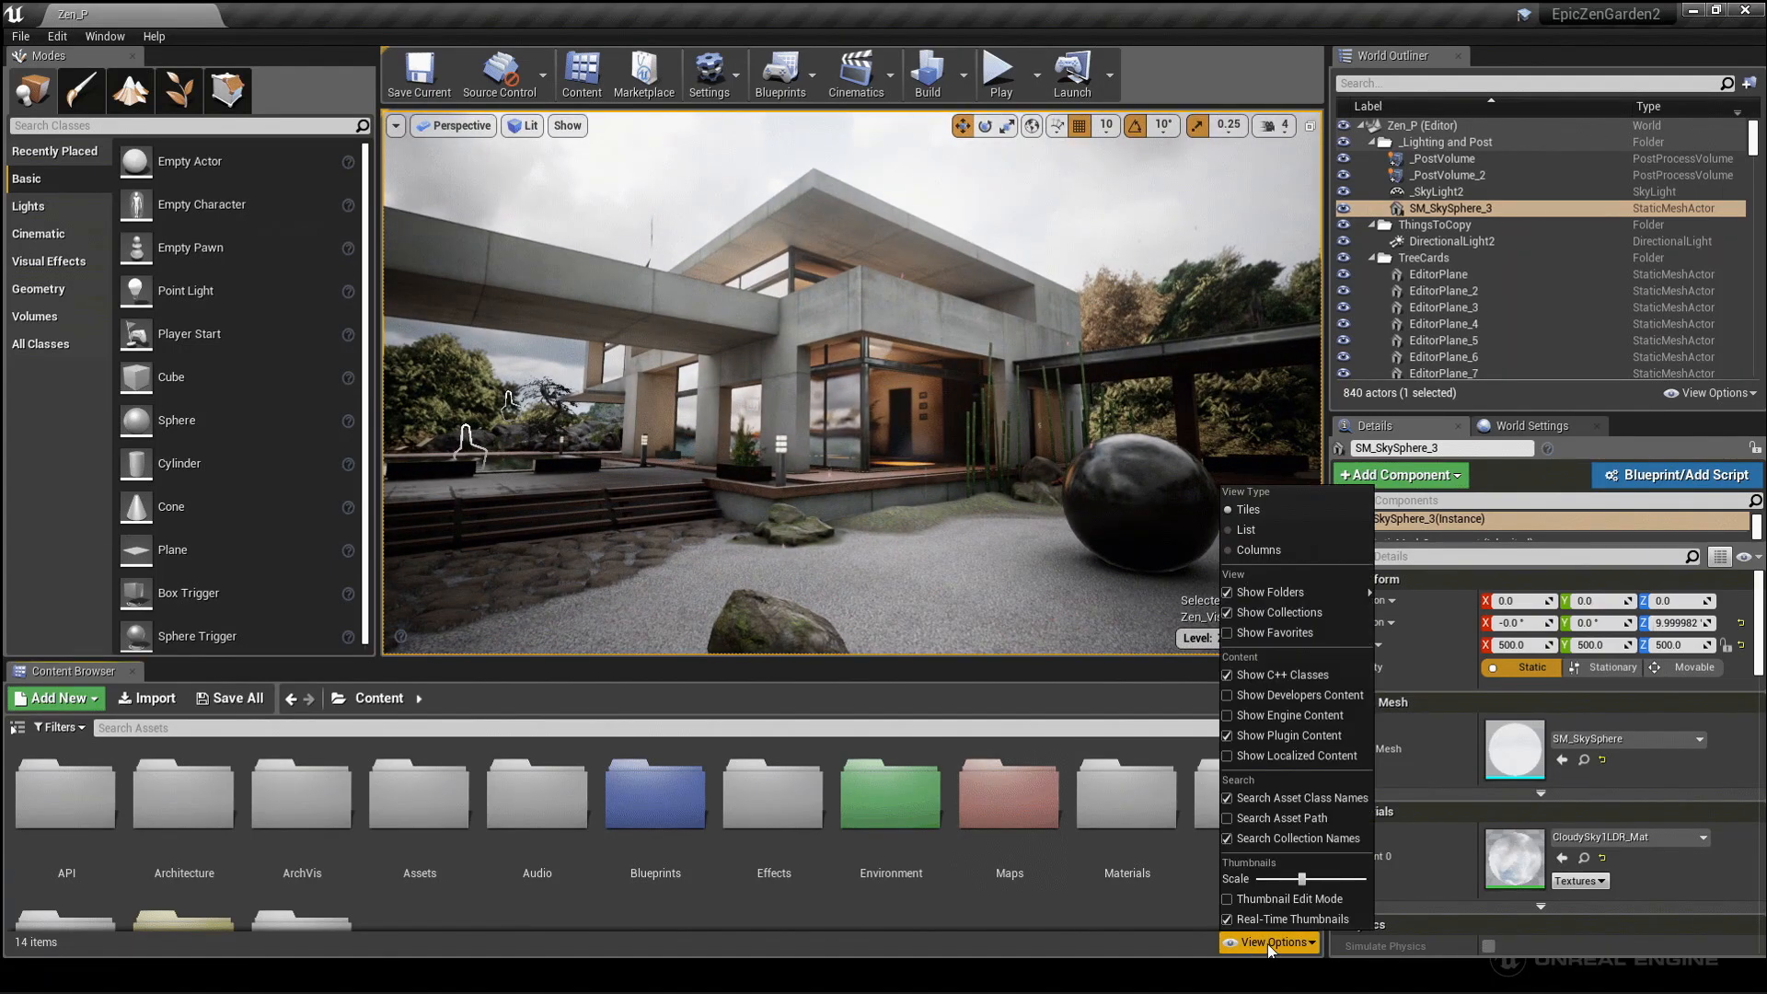
pyautogui.click(1319, 703)
pyautogui.click(17, 727)
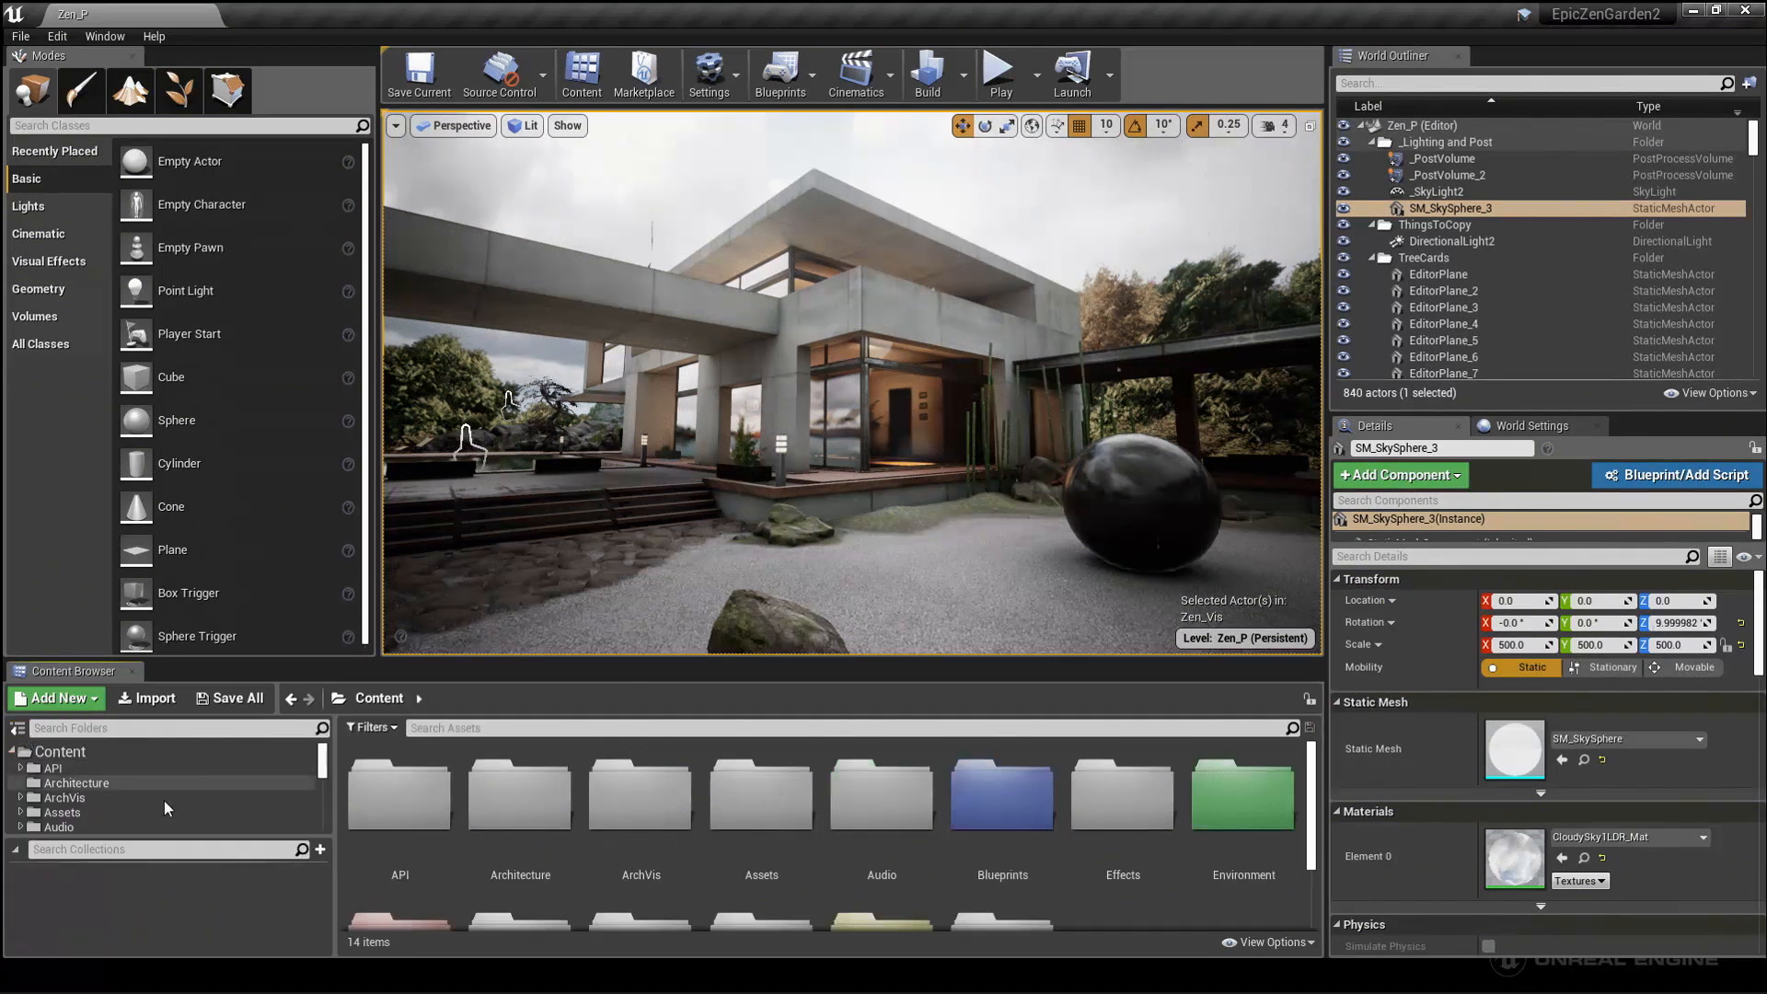
pyautogui.moveTo(199, 838); pyautogui.dragTo(184, 928)
pyautogui.click(55, 820)
pyautogui.click(13, 819)
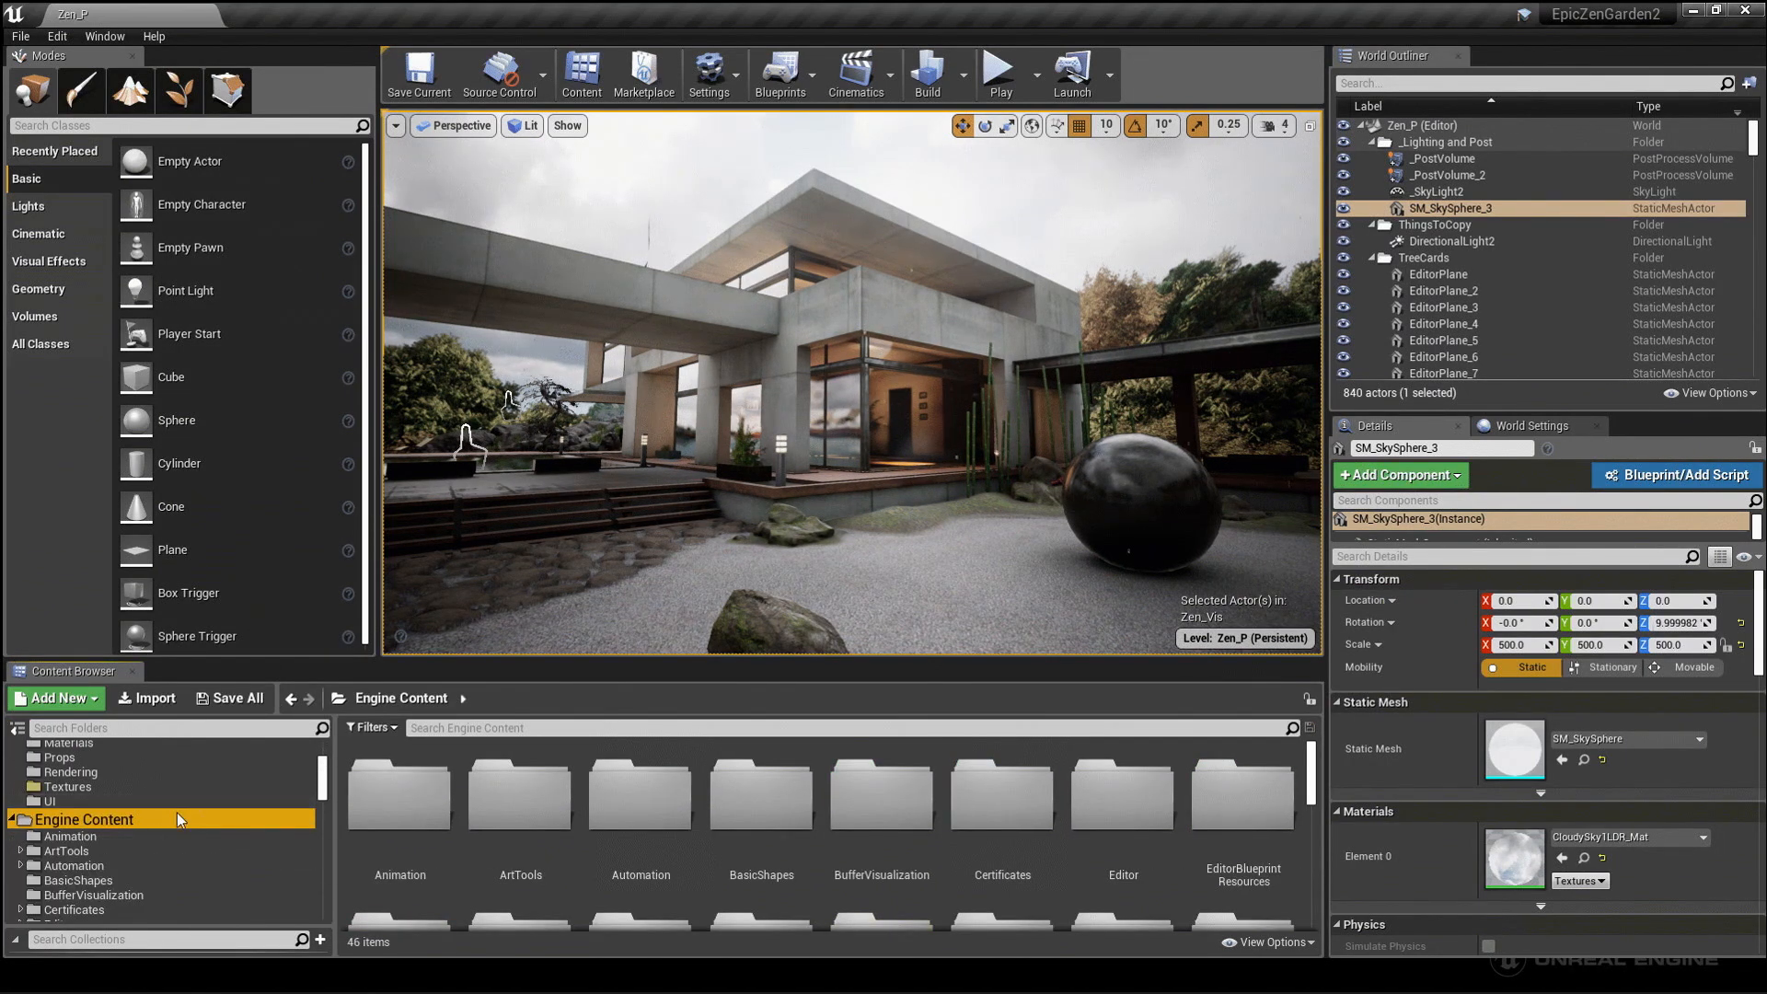
# Filter the folder tree by "color" and open the ColorCalibrator folder under EditorMeshes to find the calibrator mesh.
pyautogui.moveTo(321, 779); pyautogui.dragTo(321, 773)
pyautogui.click(243, 734)
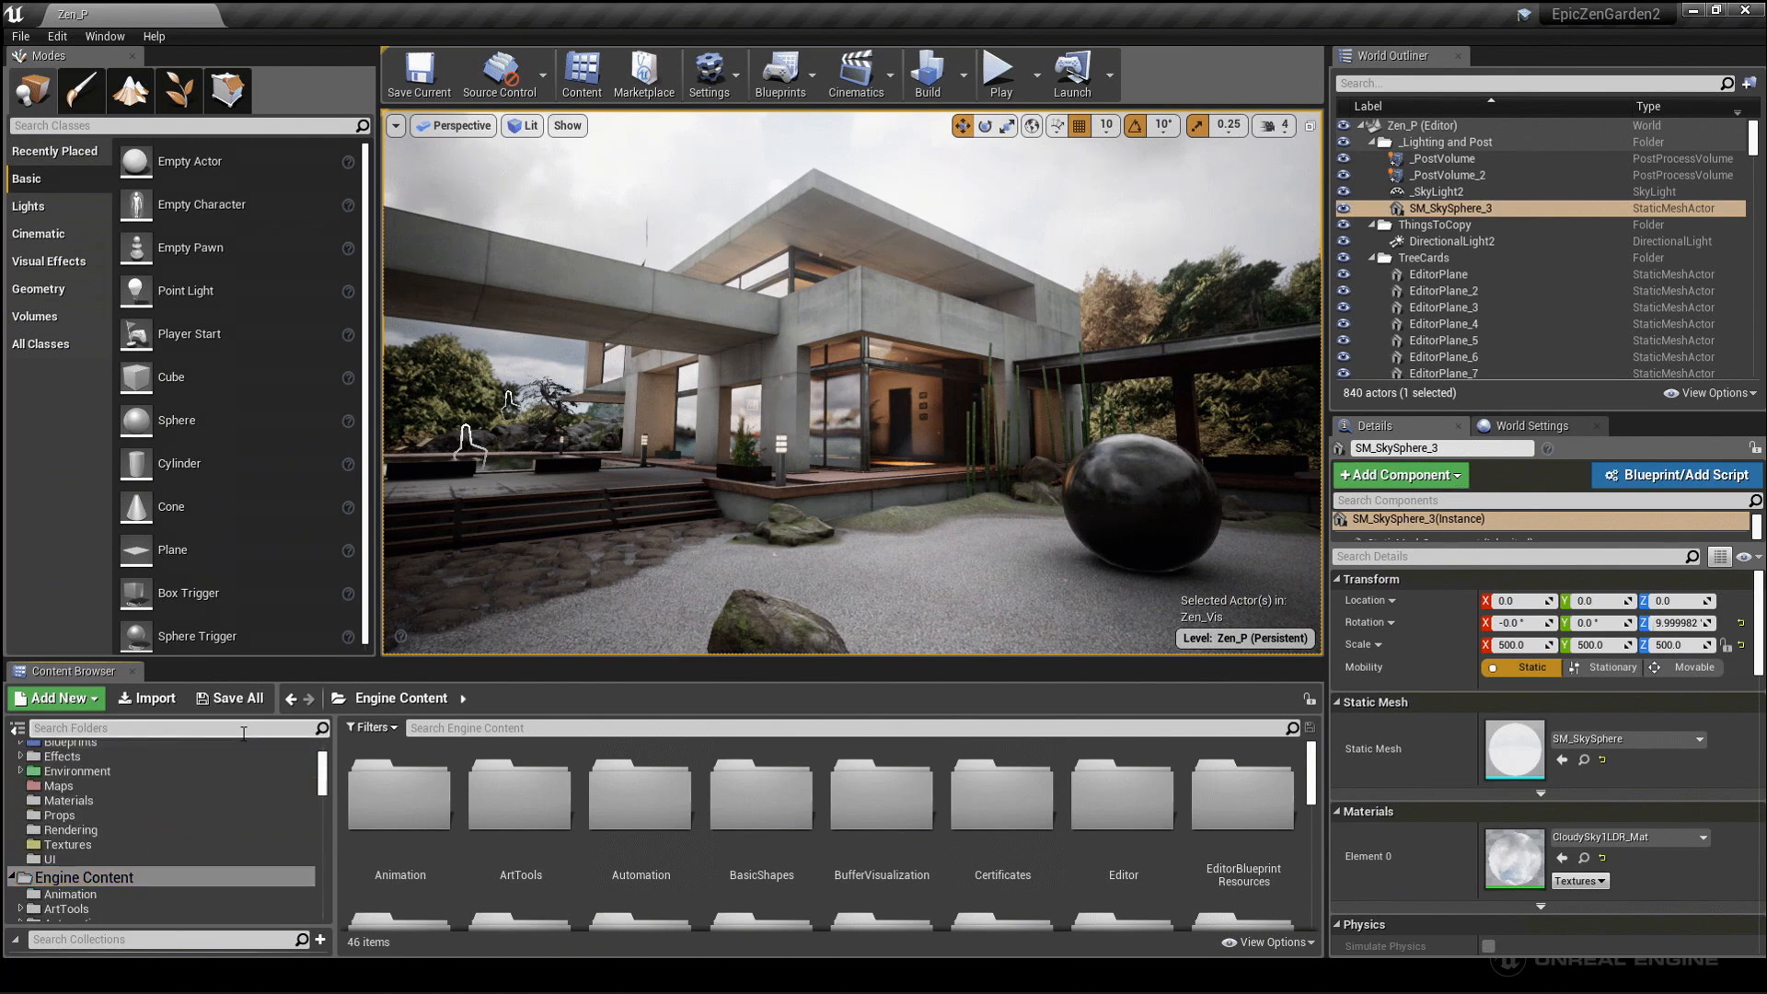
pyautogui.write('color')
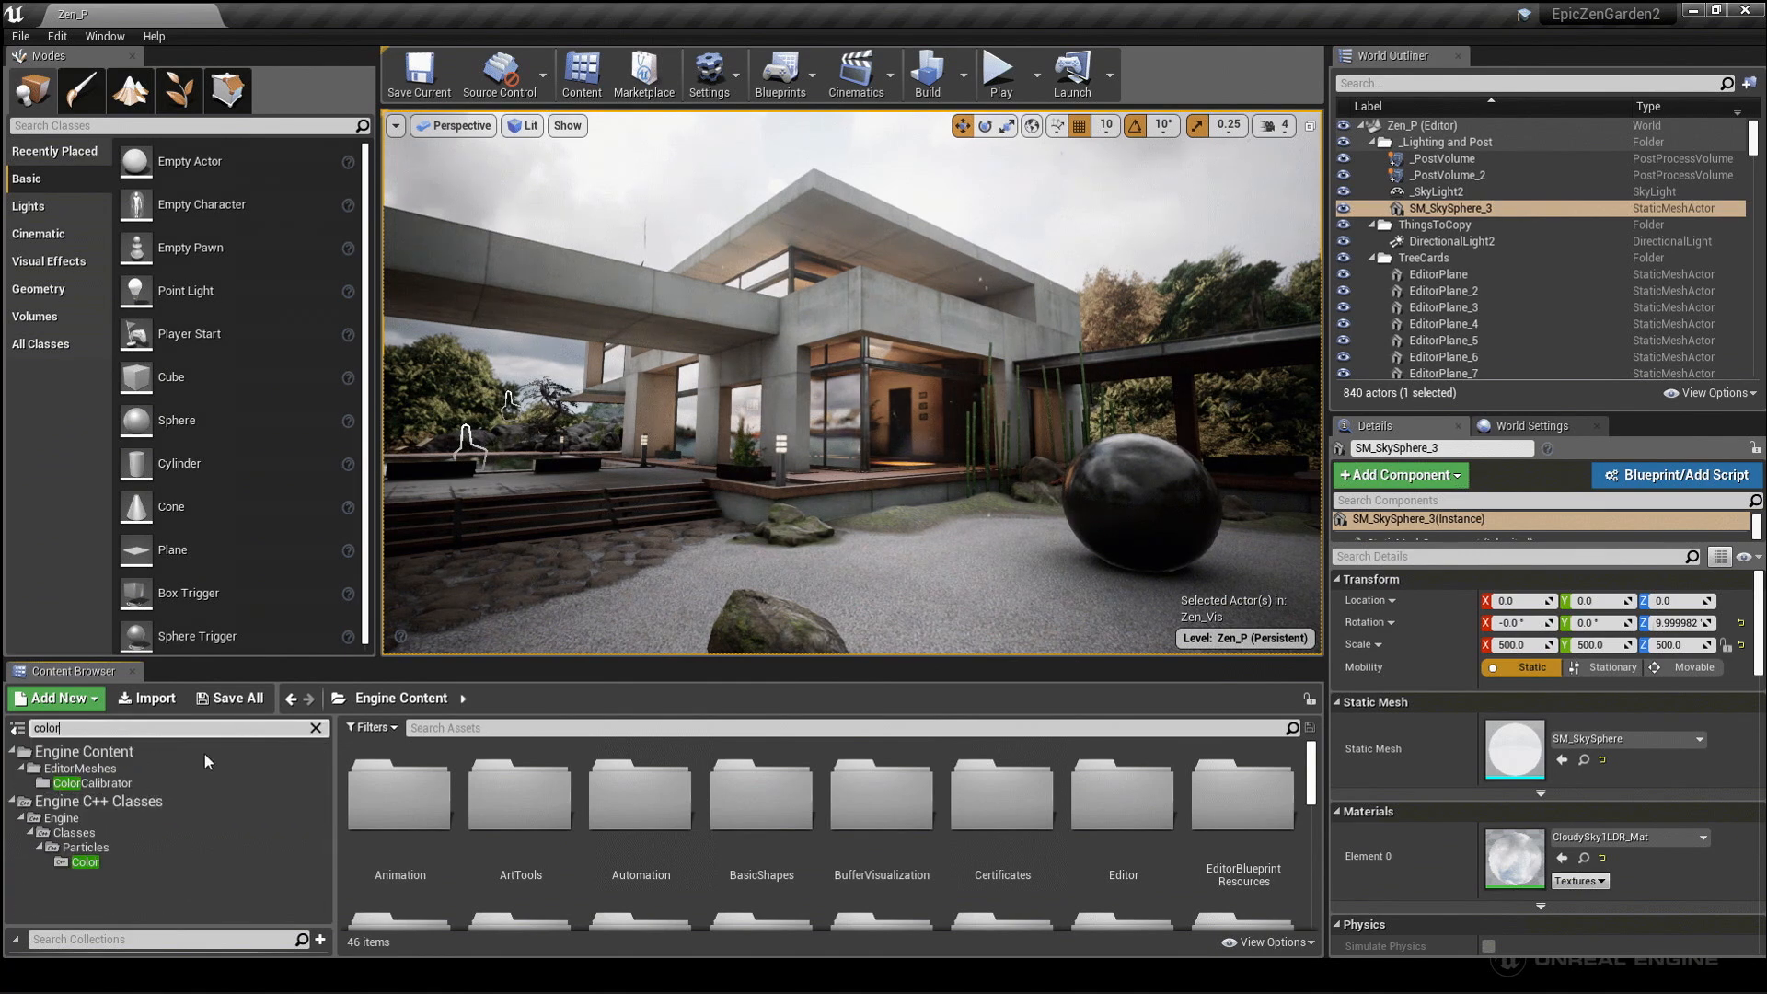
pyautogui.click(92, 783)
pyautogui.scroll(-2, 1100, 851)
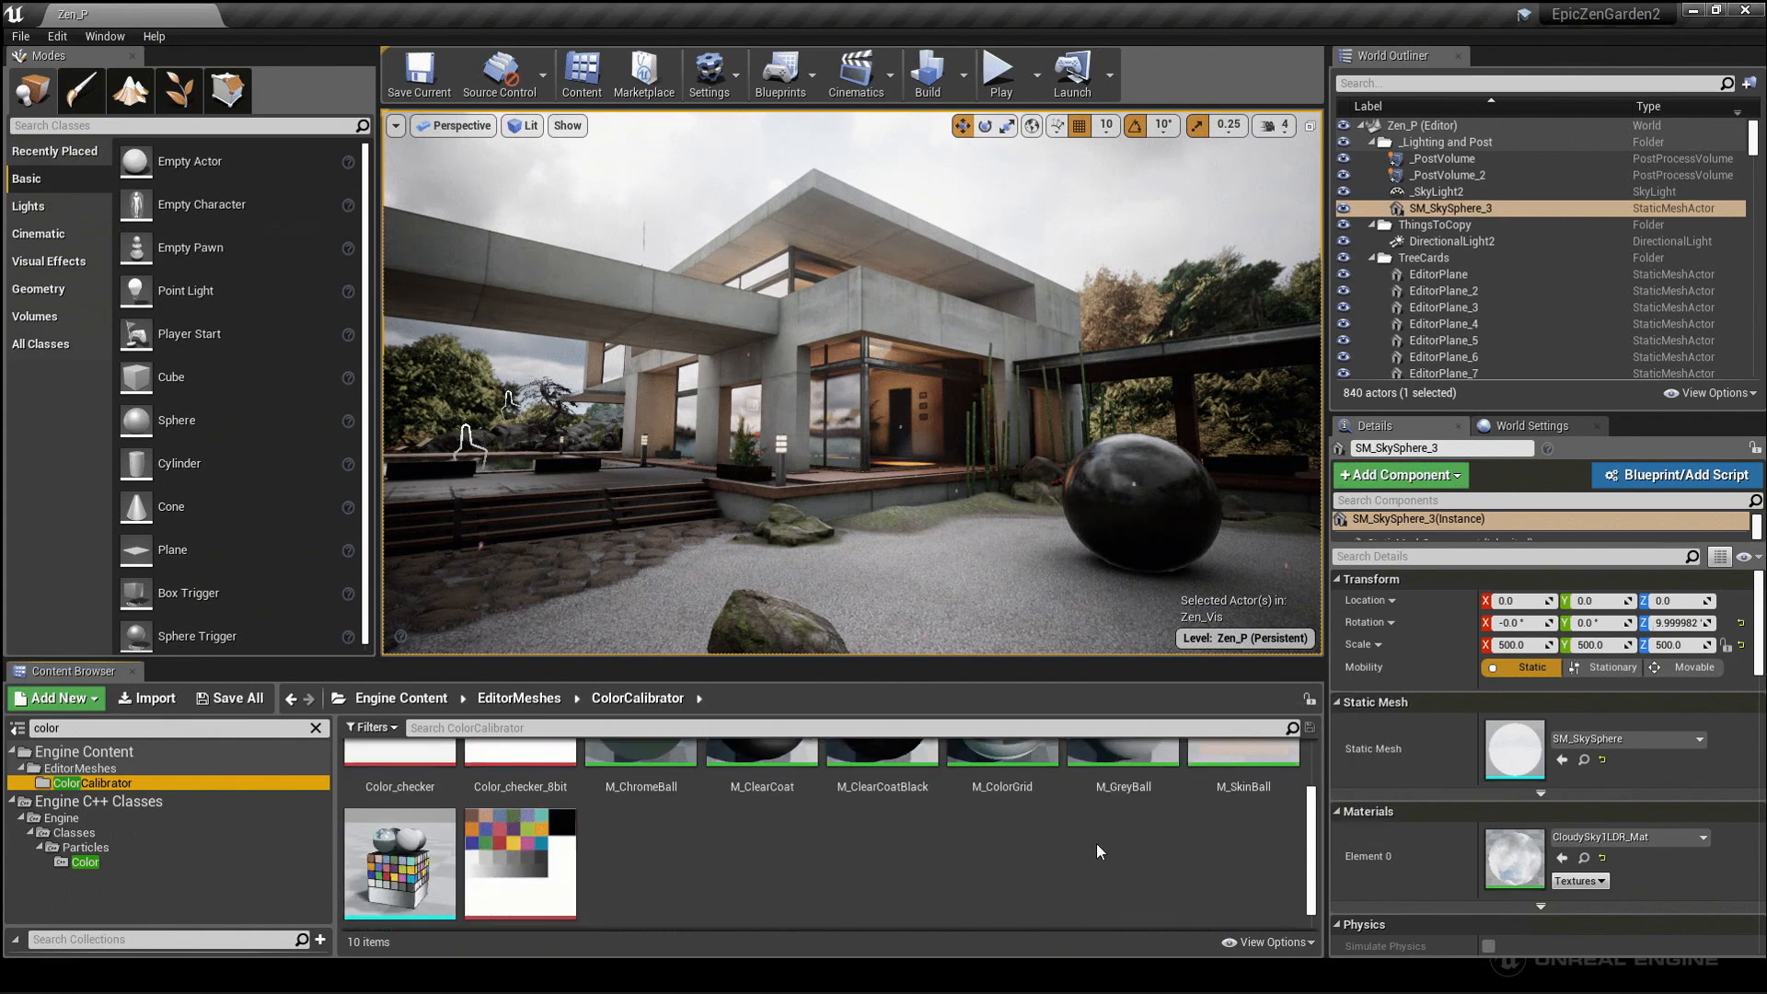
# Place the SM_ColorCalibrator mesh on the gravel beside the rock, raise it to Z -60, scale it to 2.0 and focus on it.
pyautogui.moveTo(400, 860); pyautogui.dragTo(871, 553)
pyautogui.moveTo(914, 614); pyautogui.dragTo(914, 612)
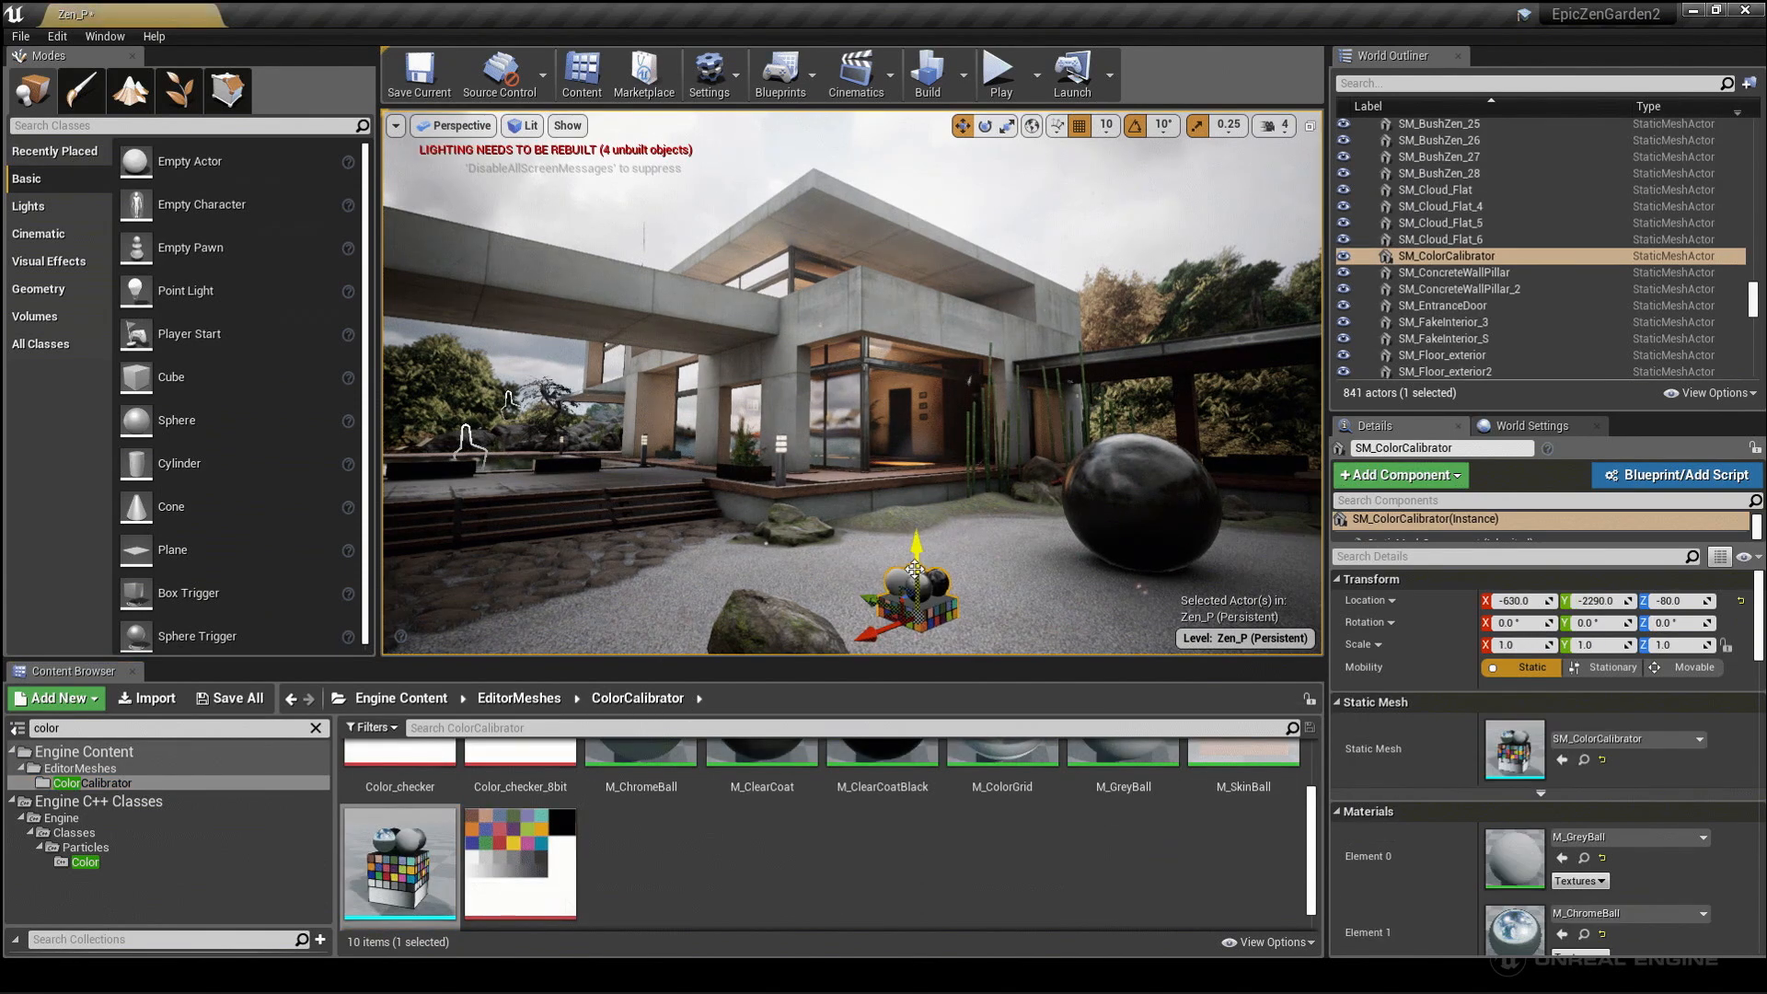
pyautogui.press('e')
pyautogui.press('r')
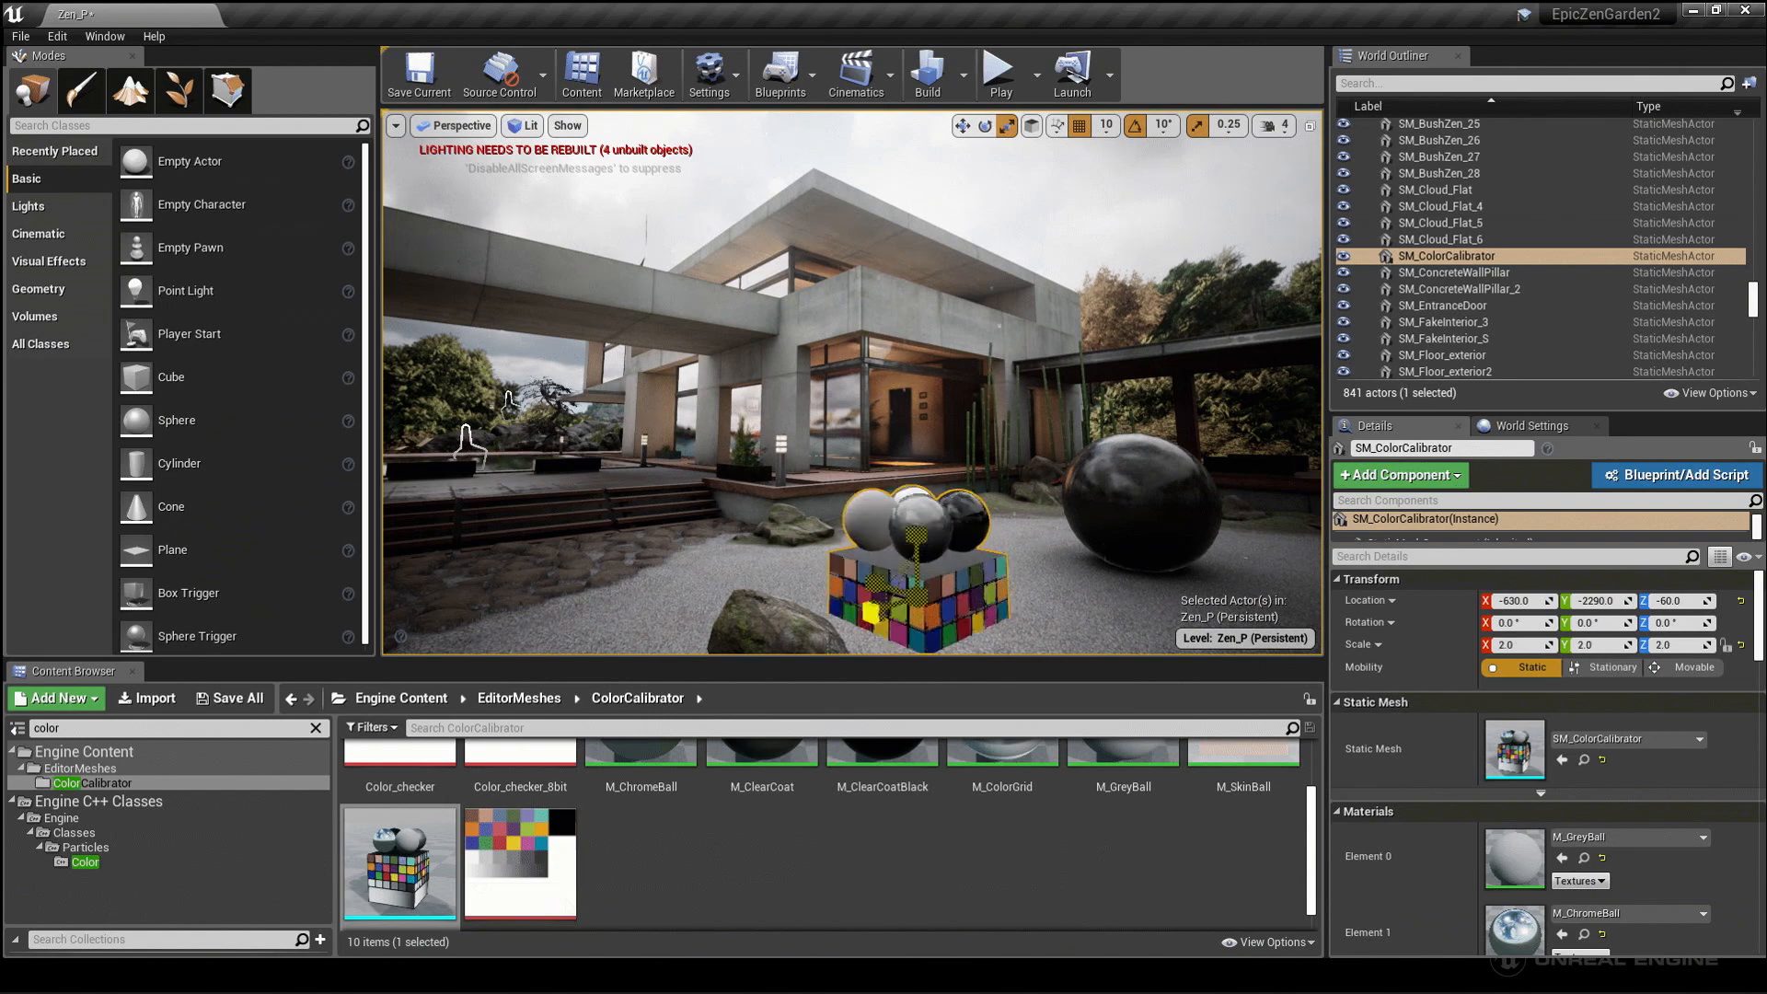
pyautogui.keyDown('alt'); pyautogui.moveTo(944, 508); pyautogui.dragTo(1192, 550); pyautogui.keyUp('alt')
pyautogui.press('f')
pyautogui.scroll(-3, 1074, 513)
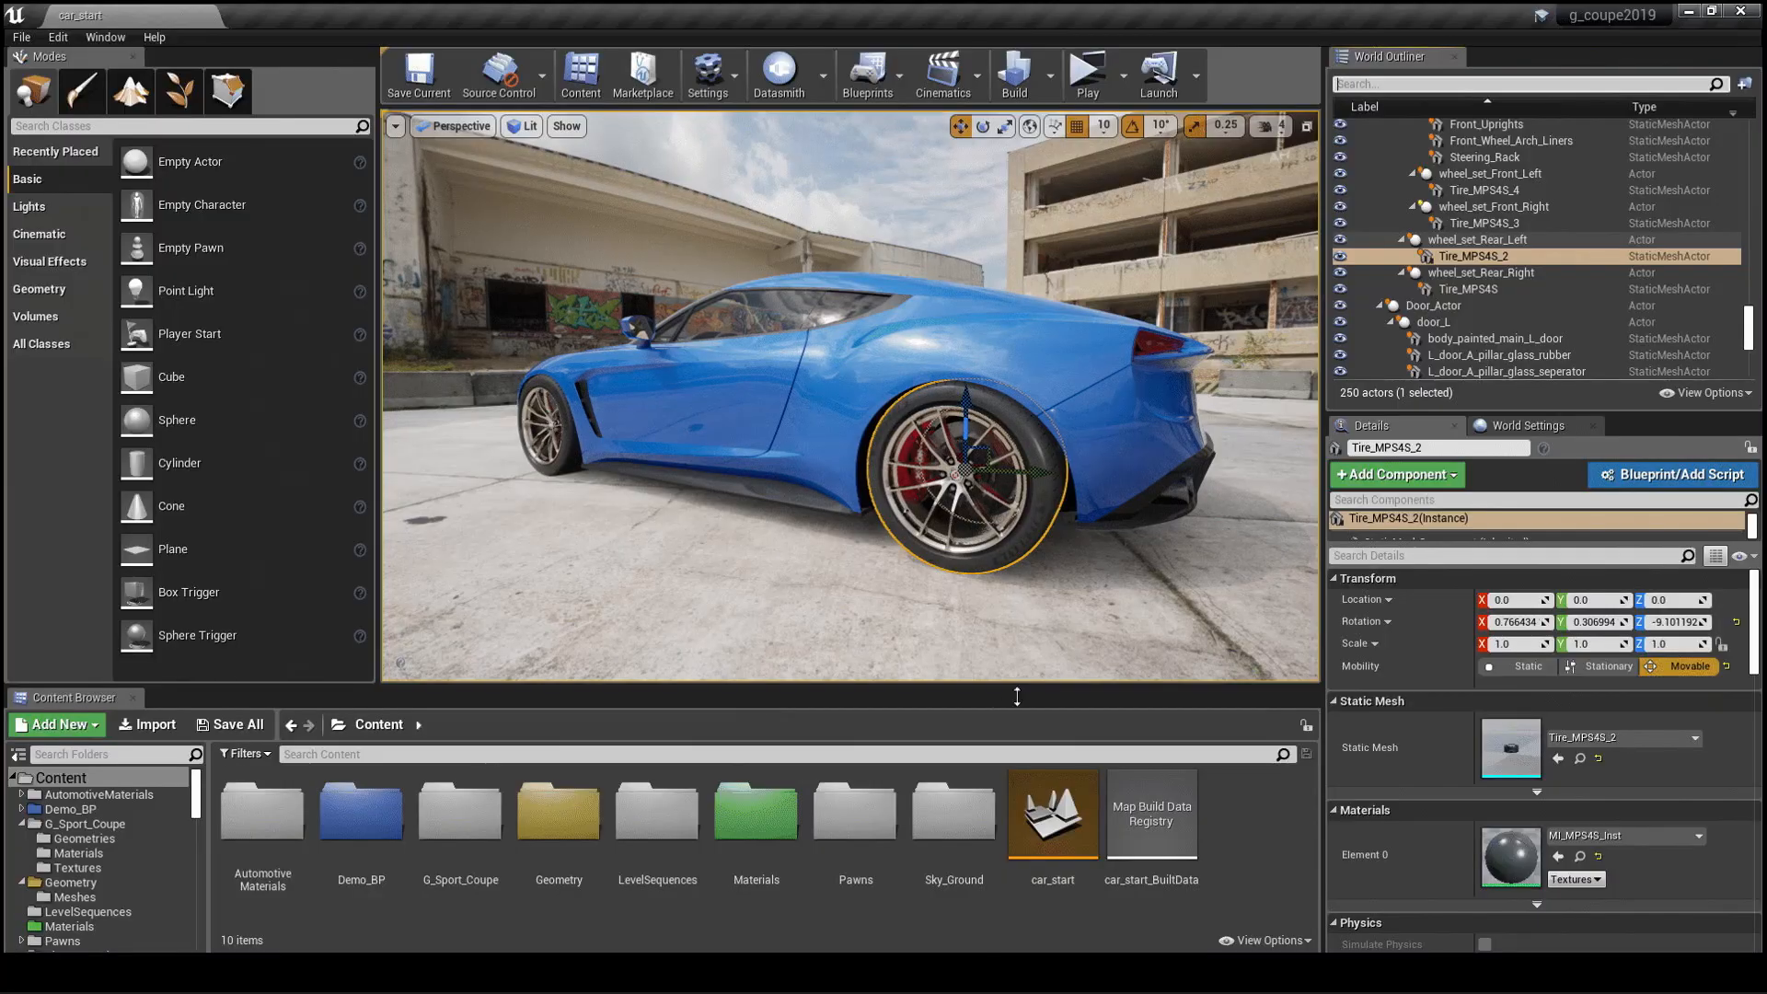
# In the g_coupe2019 project, filter the level's actors by "wheel".
pyautogui.click(1448, 84)
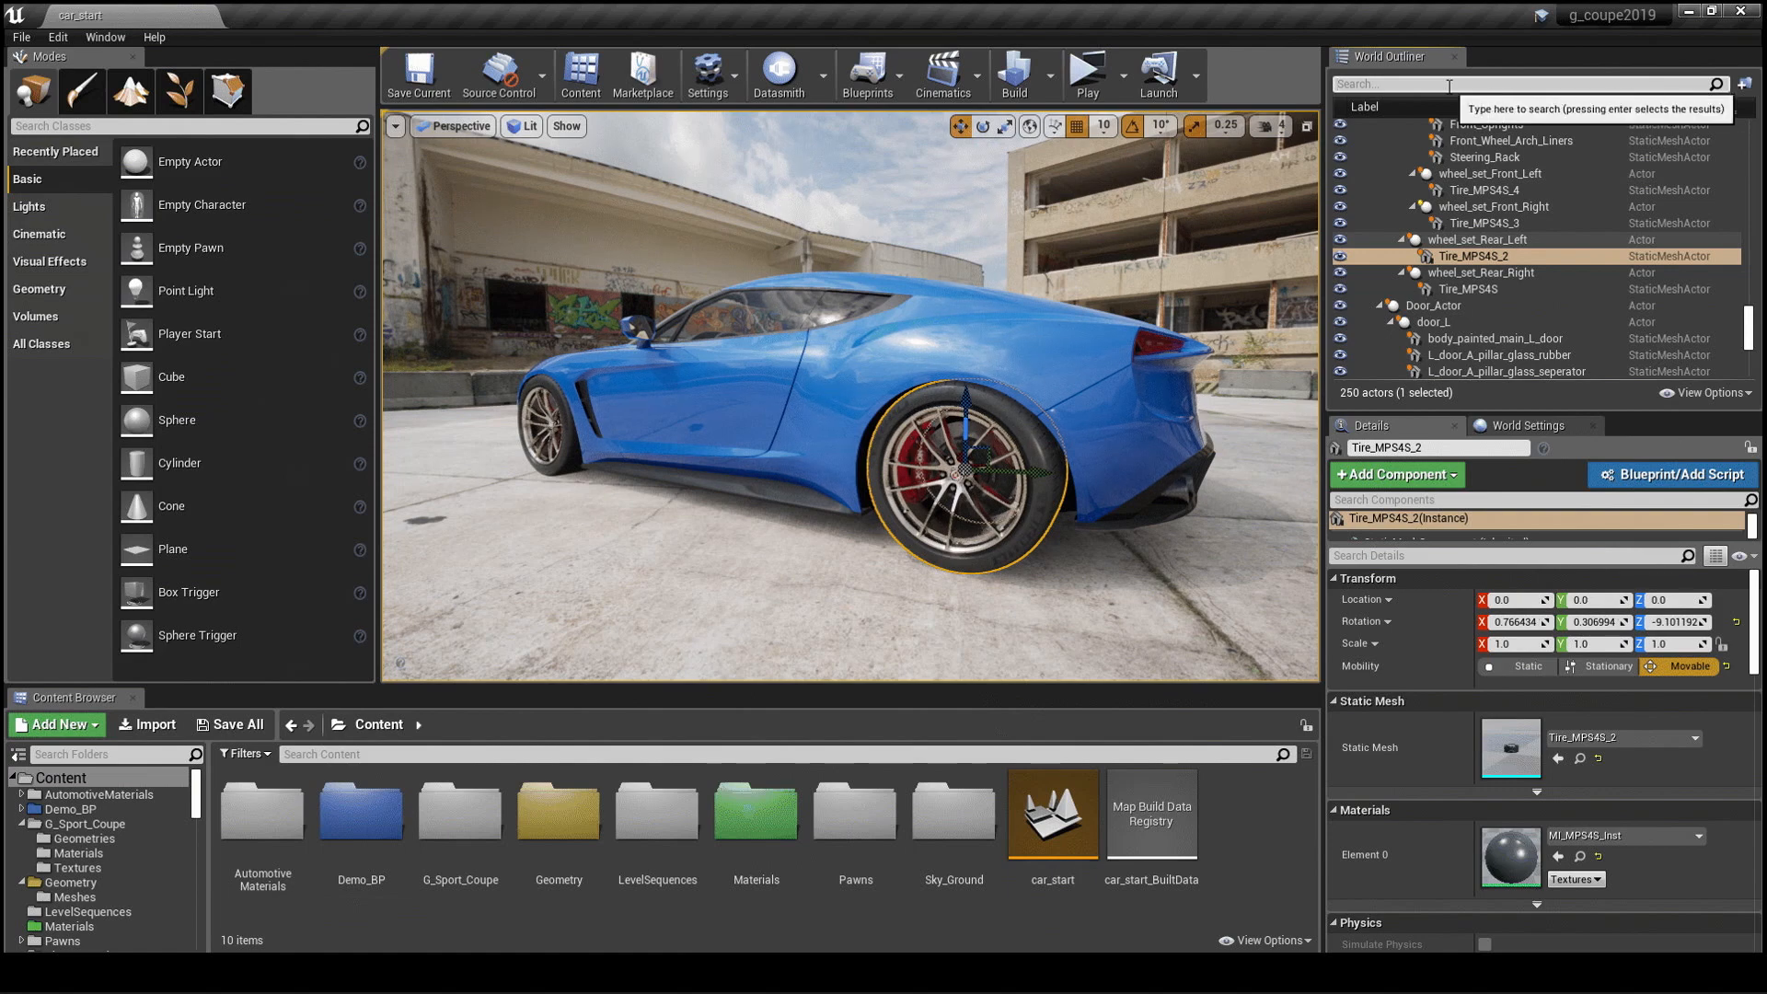
pyautogui.write('wheel')
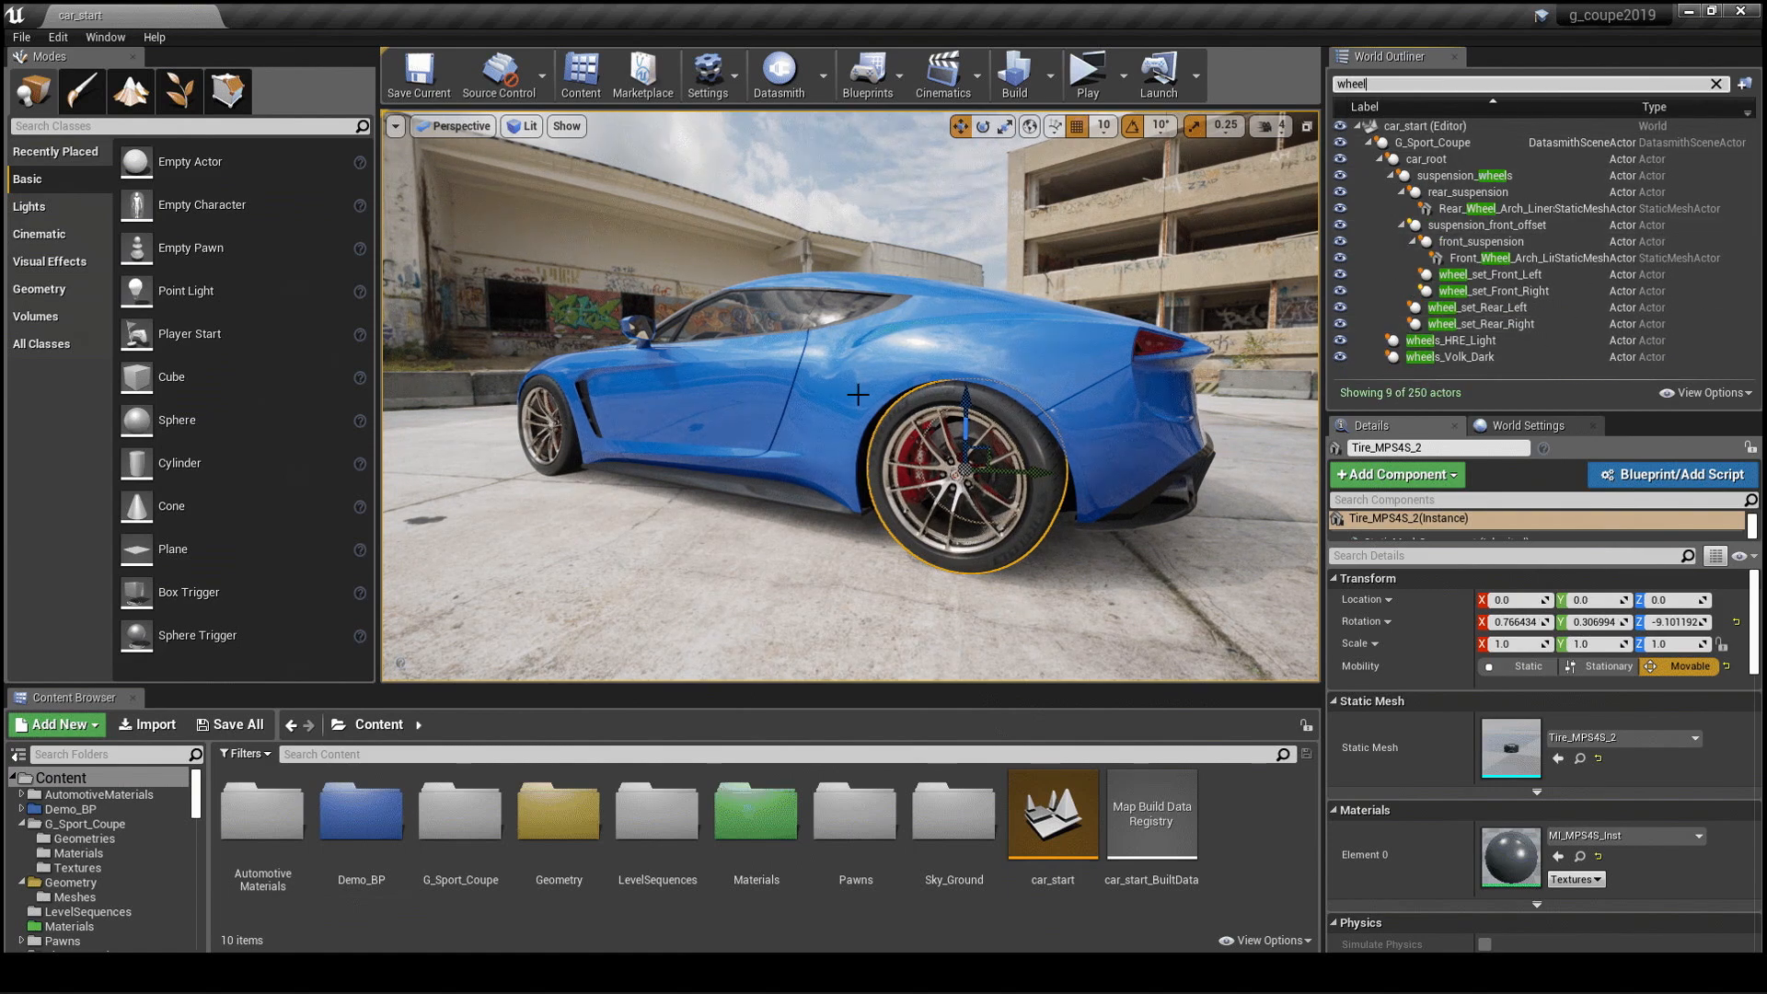
# Show collections and favorites in the Content Browser and enlarge the browser area upward.
pyautogui.click(1226, 938)
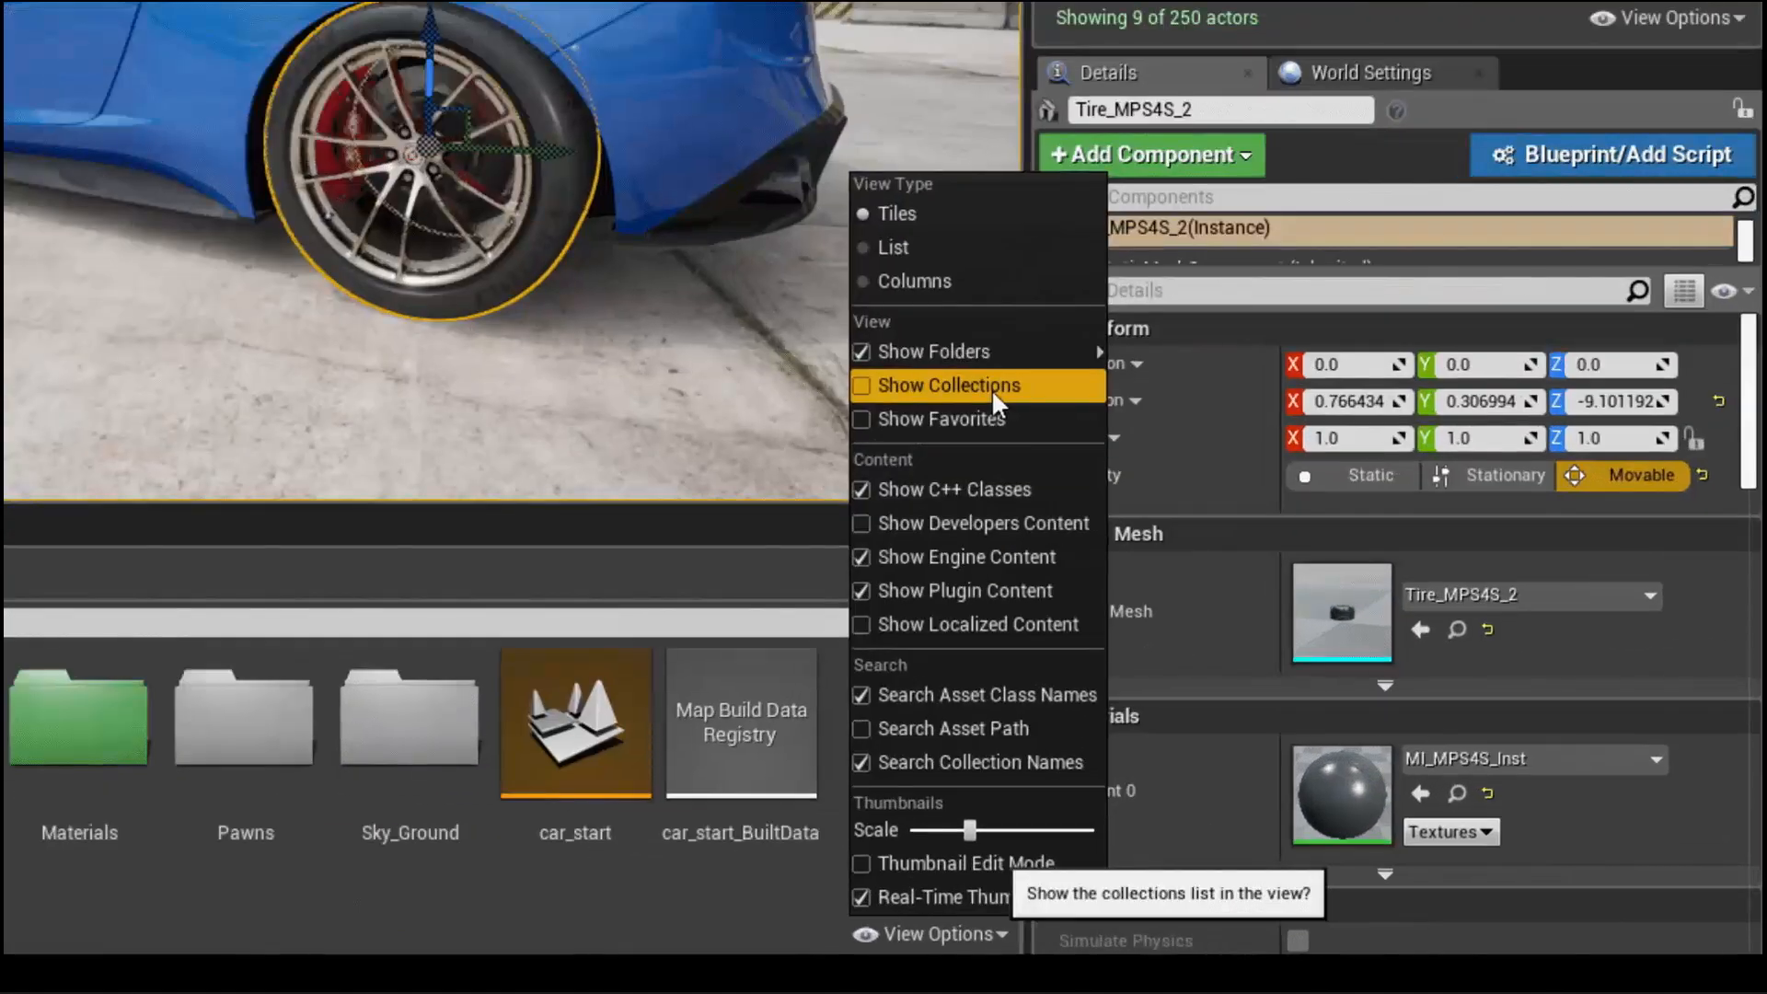
pyautogui.click(991, 388)
pyautogui.click(865, 414)
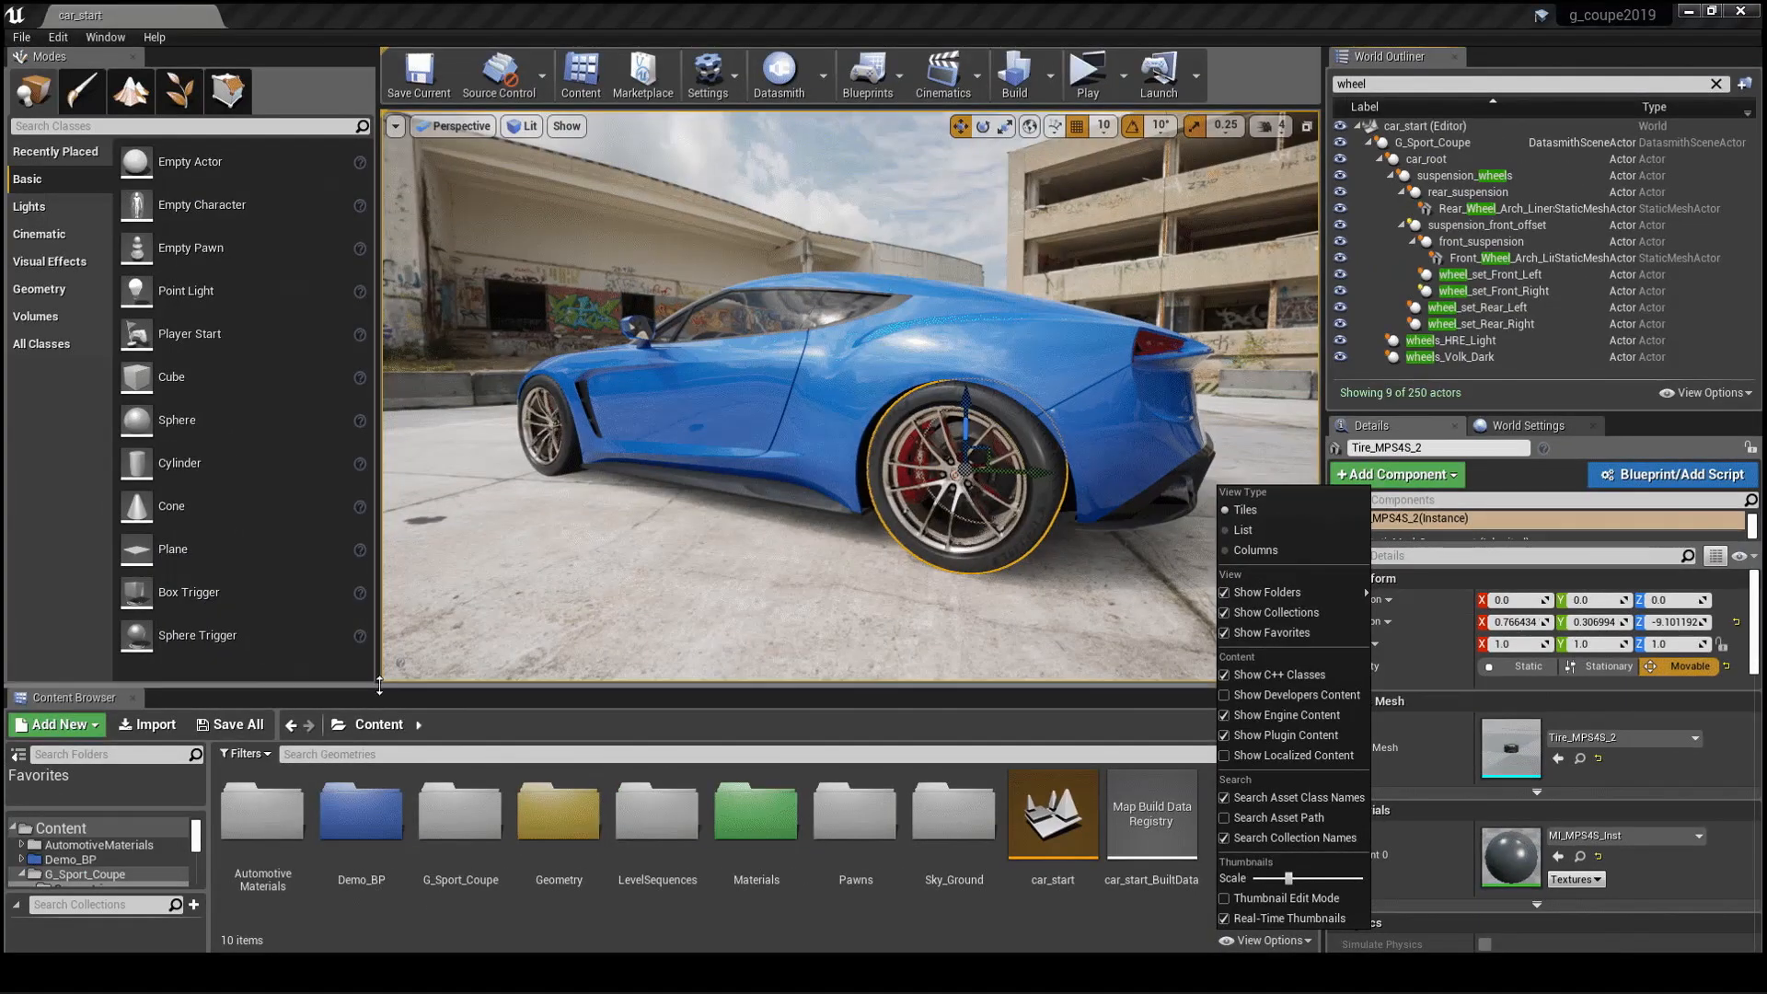
pyautogui.moveTo(339, 670); pyautogui.dragTo(339, 495)
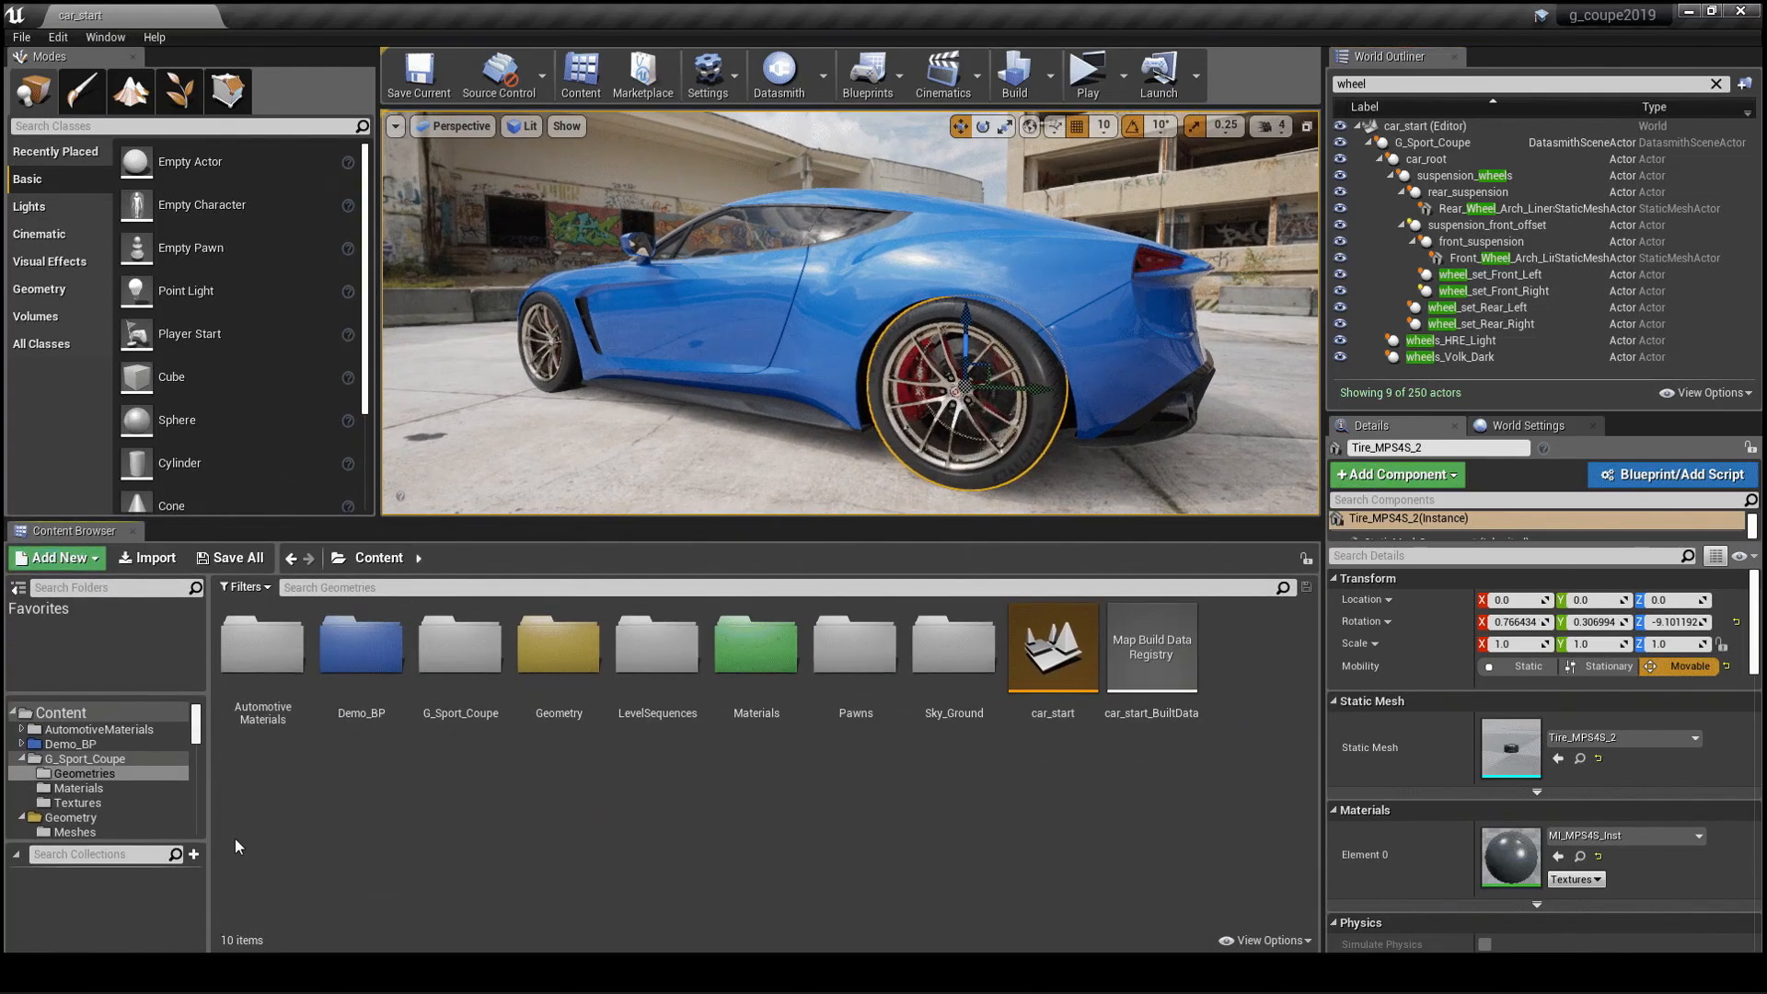
# Add the G_Sport_Coupe folder to the favorites, open it from there and return to the Content root folder.
pyautogui.rightClick(469, 664)
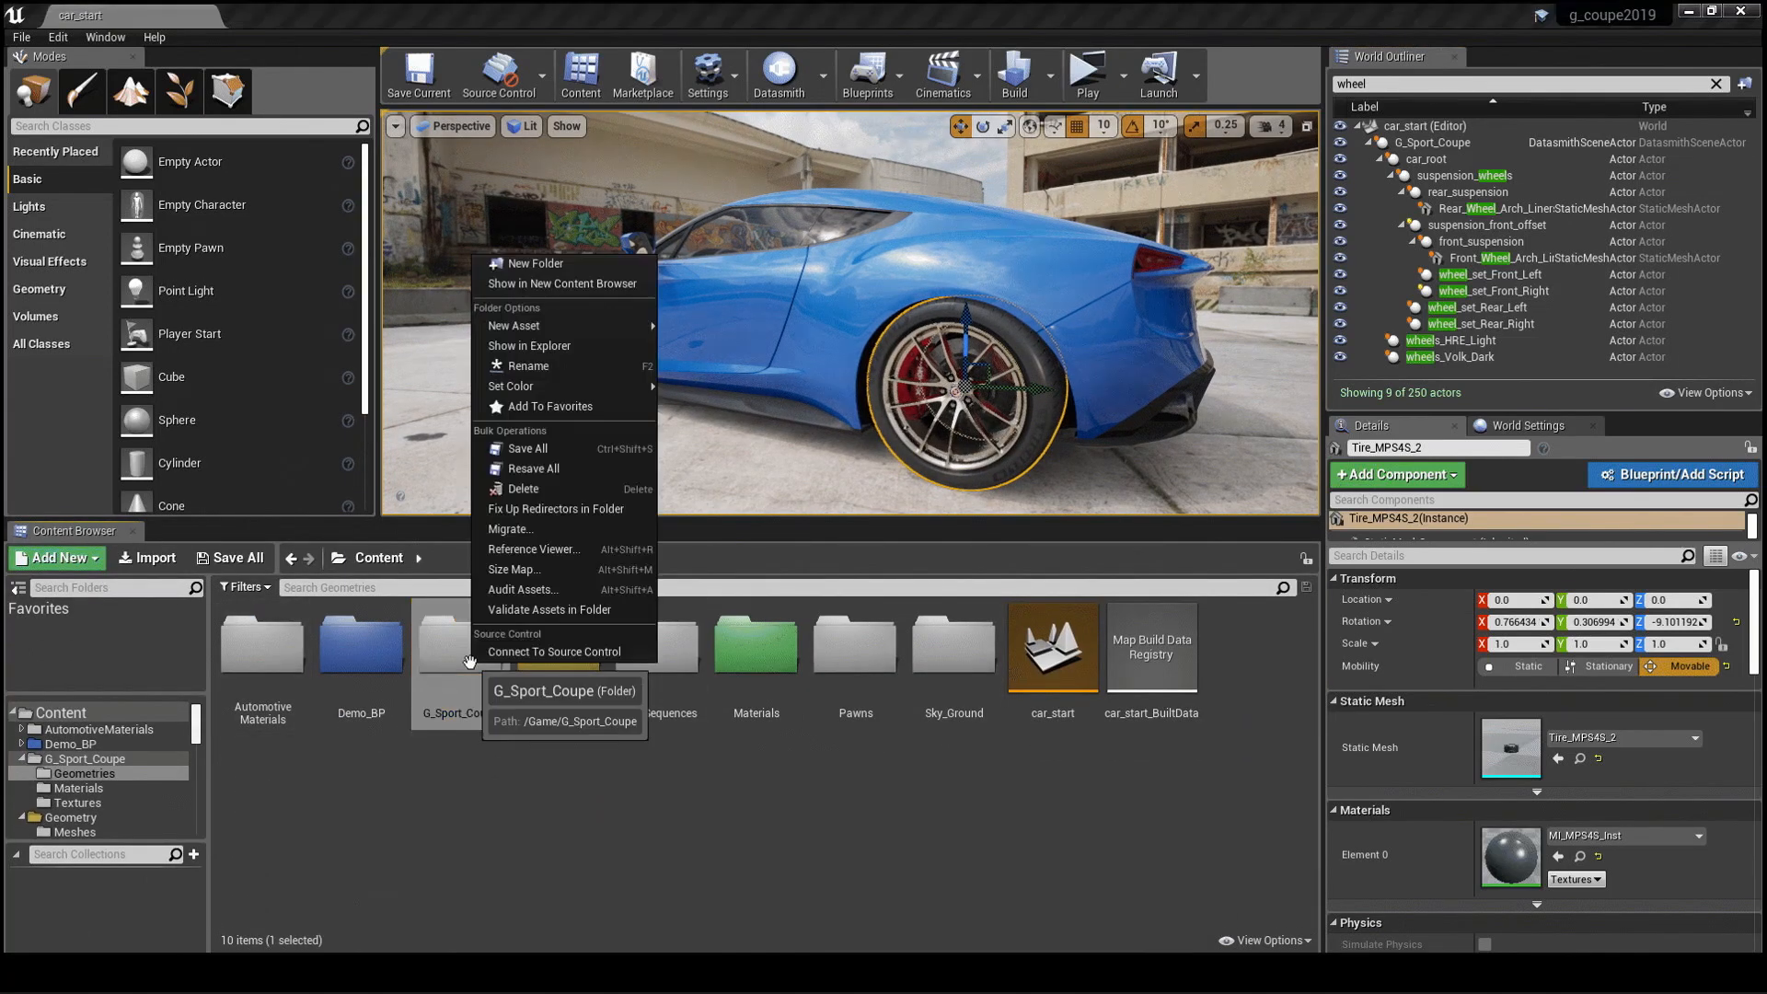
pyautogui.click(550, 406)
pyautogui.click(50, 630)
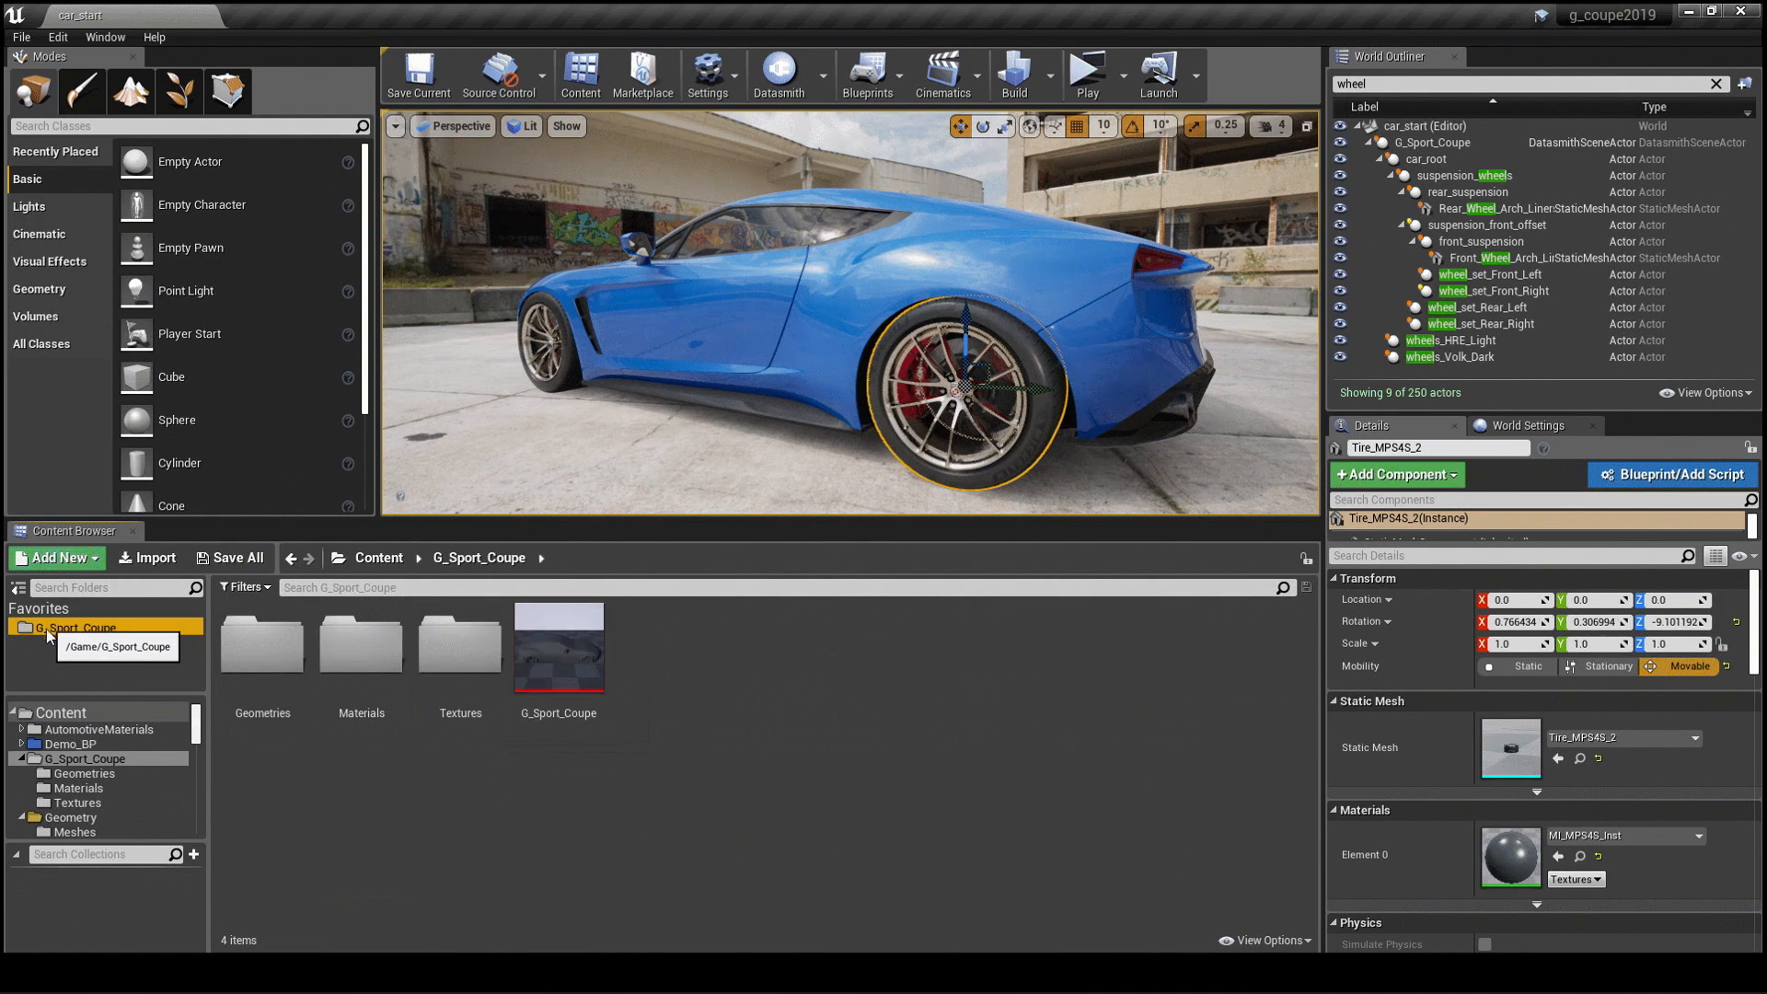
pyautogui.click(378, 558)
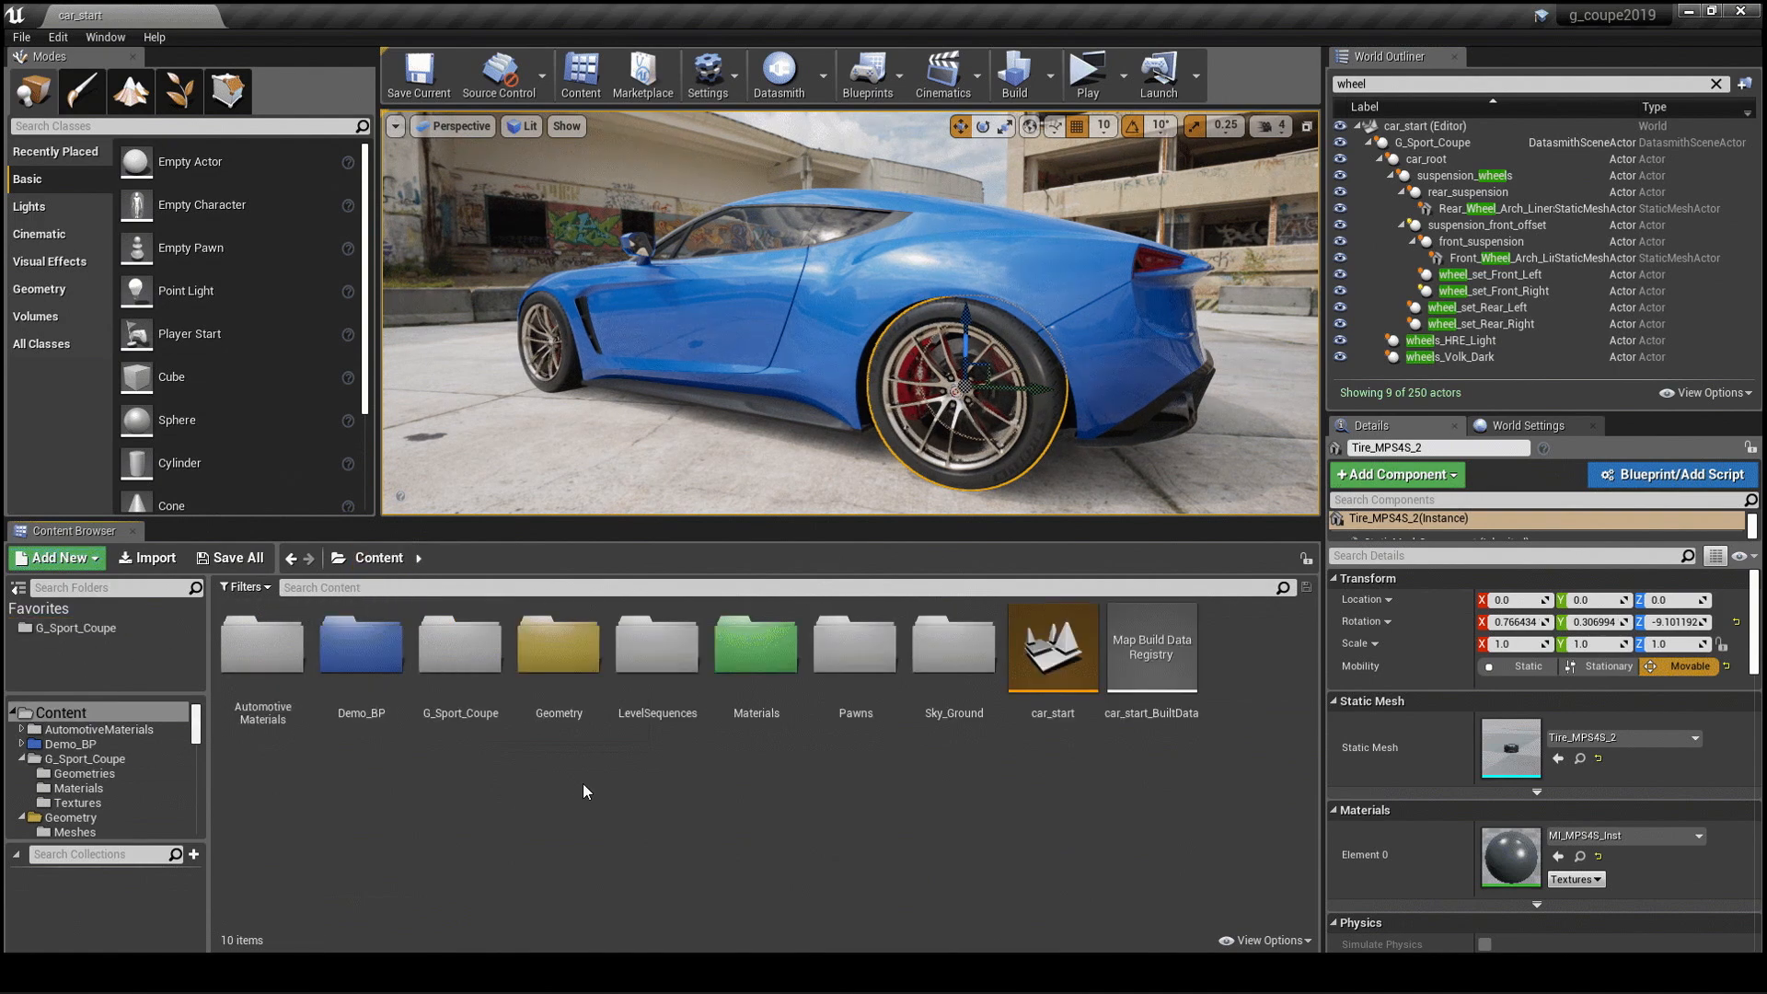
# Add the Geometries folder inside G_Sport_Coupe to the favorites and open it from there.
pyautogui.doubleClick(460, 644)
pyautogui.doubleClick(262, 644)
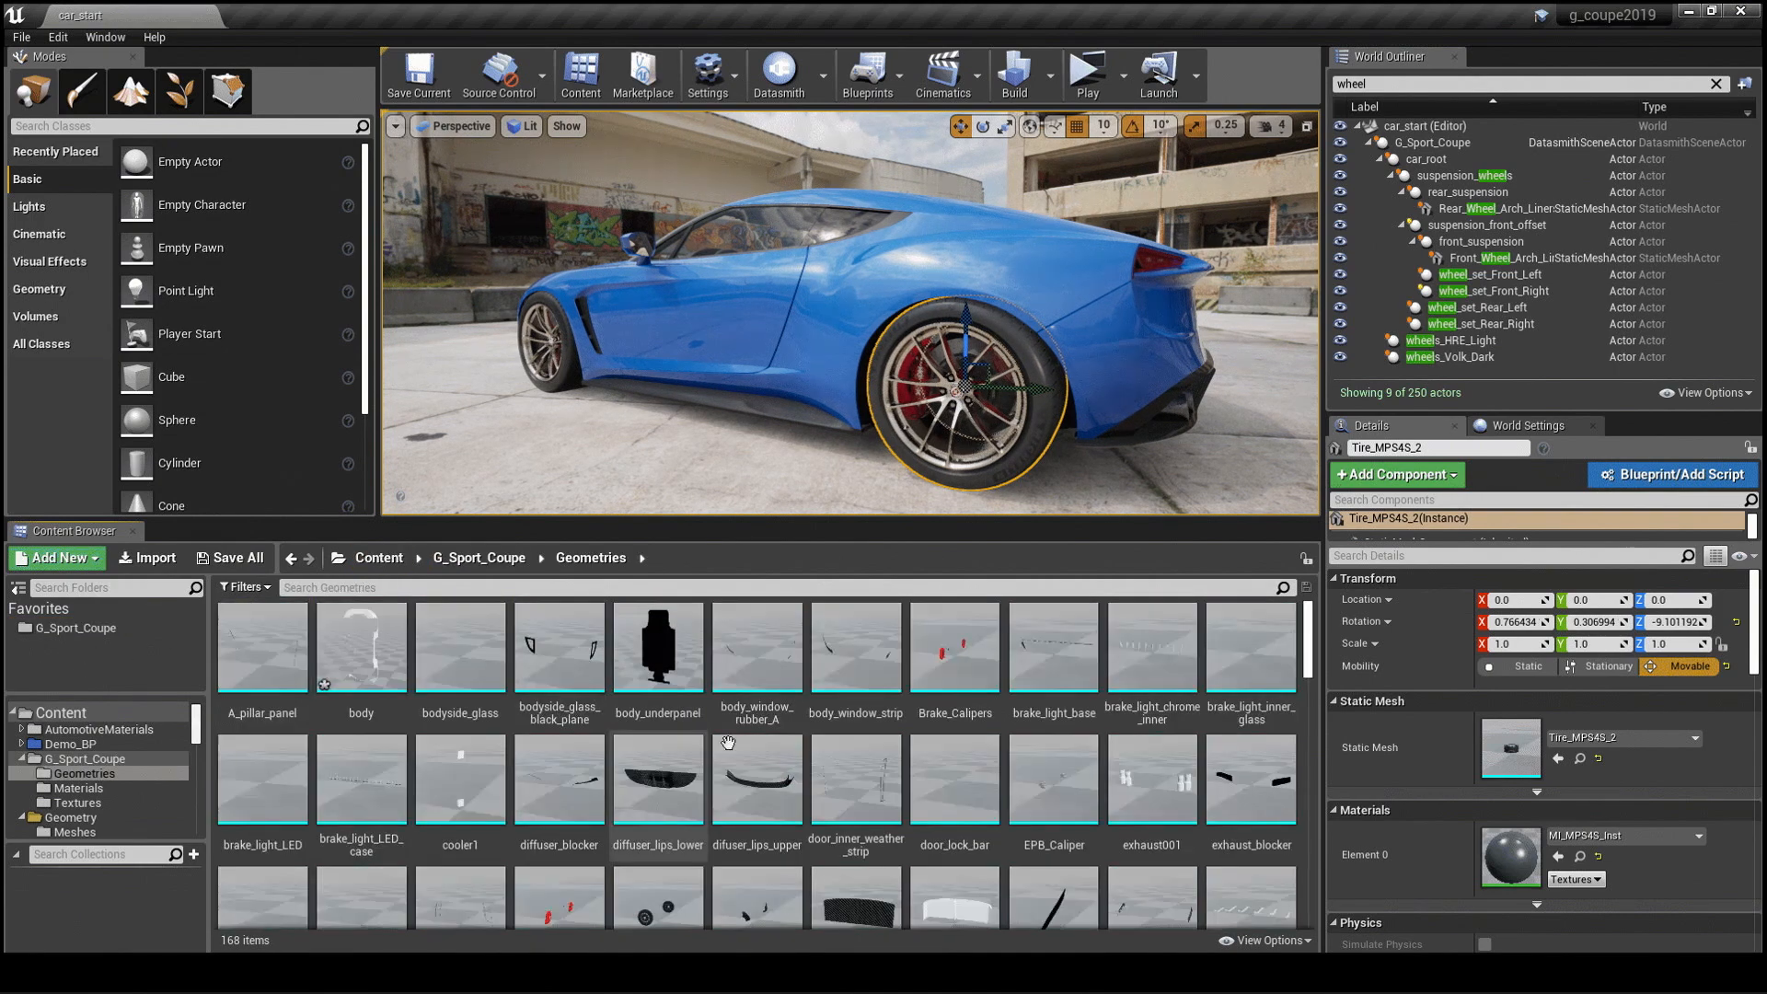
pyautogui.click(483, 558)
pyautogui.rightClick(262, 653)
pyautogui.click(313, 407)
pyautogui.click(57, 646)
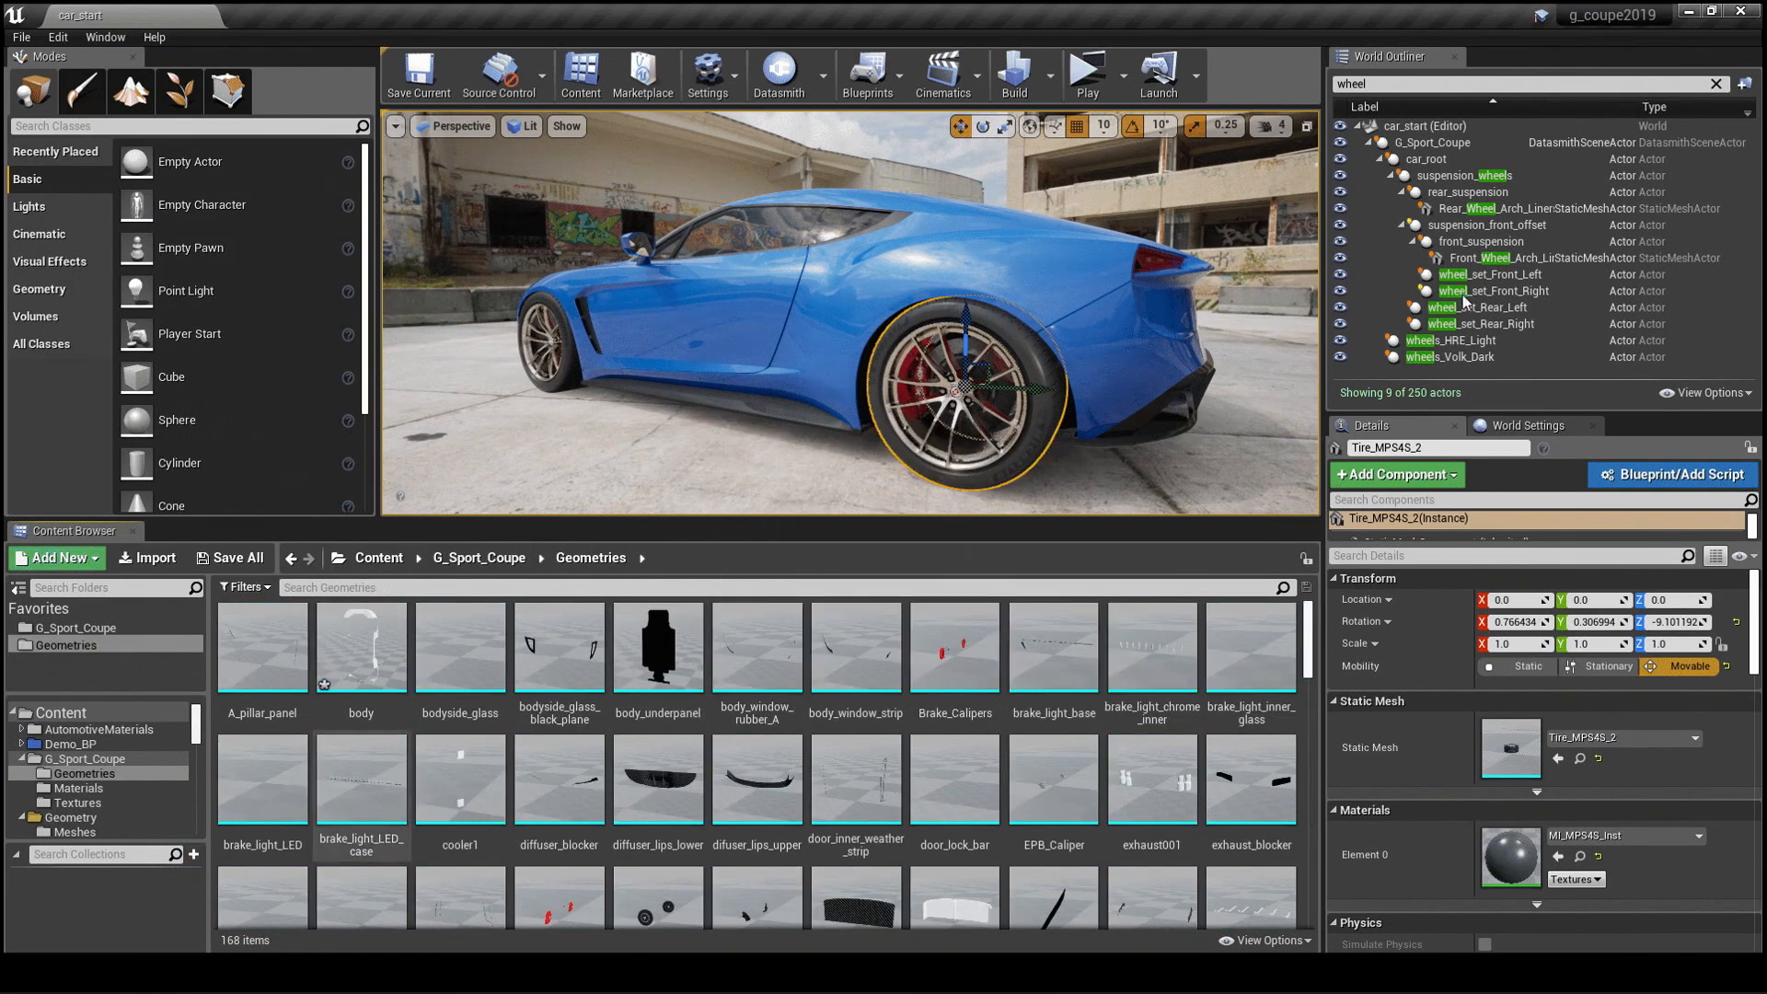
# Locate the selected tire's static mesh in the Content Browser and create a new collection named Wheels.
pyautogui.click(1579, 758)
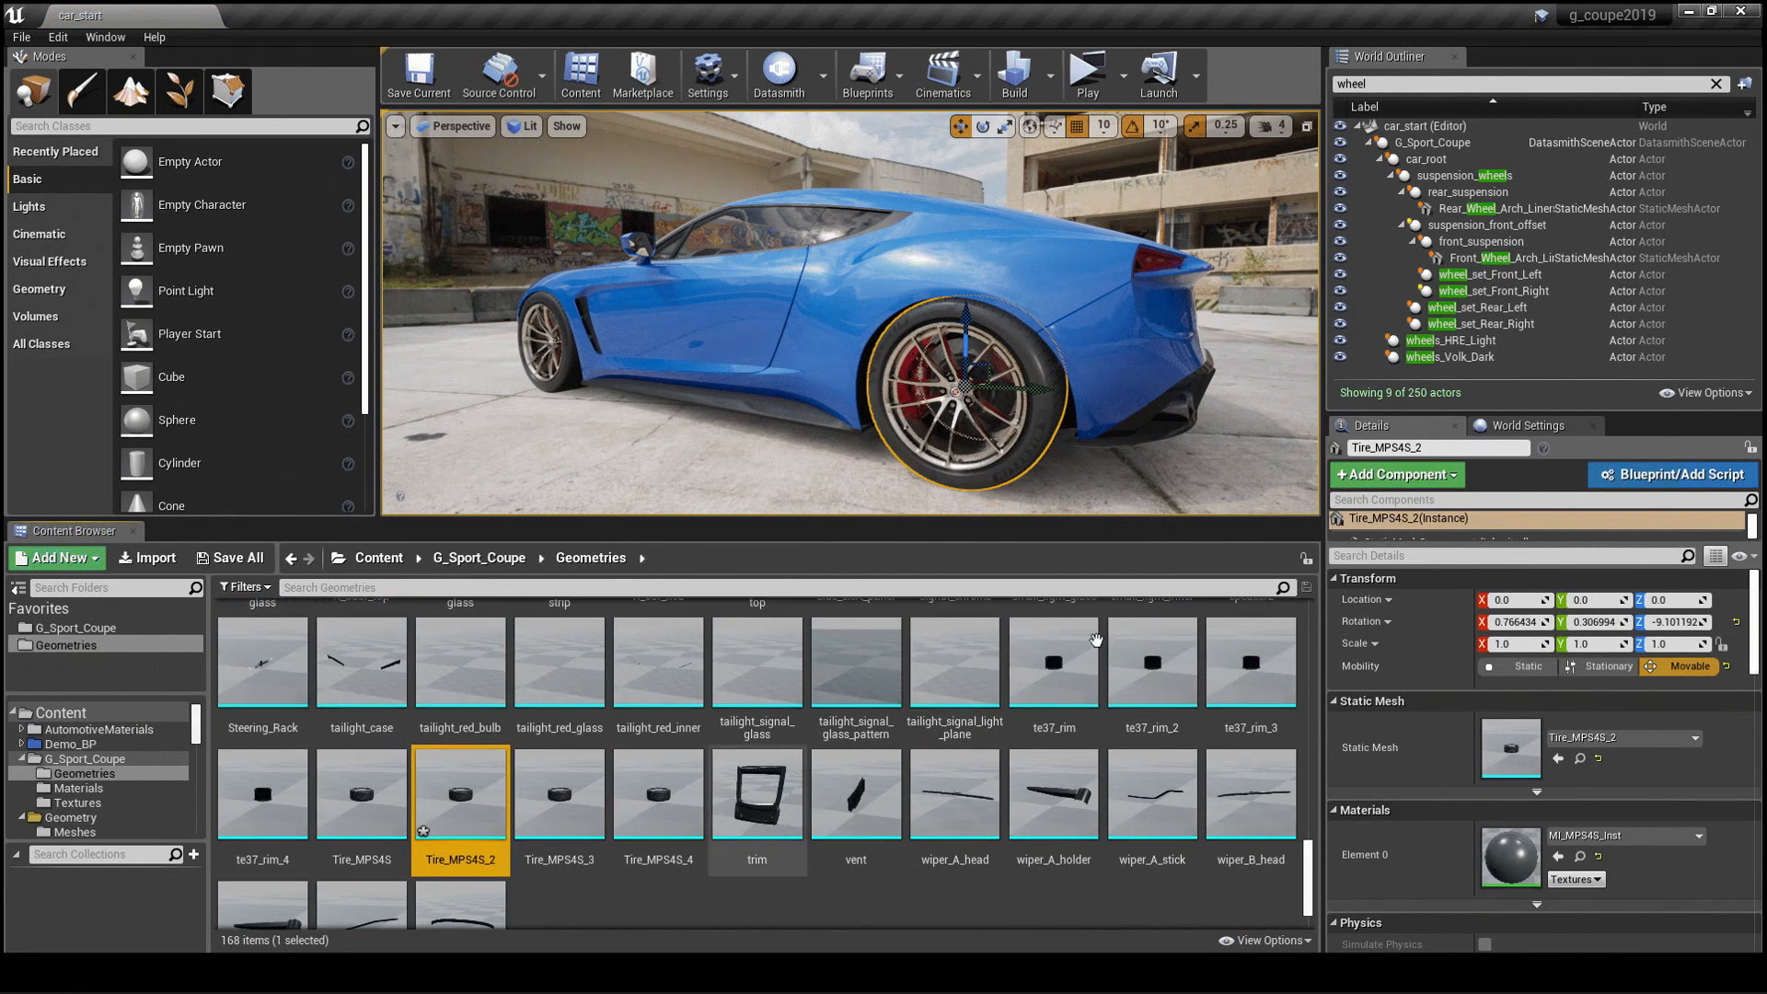
pyautogui.click(193, 854)
pyautogui.click(239, 918)
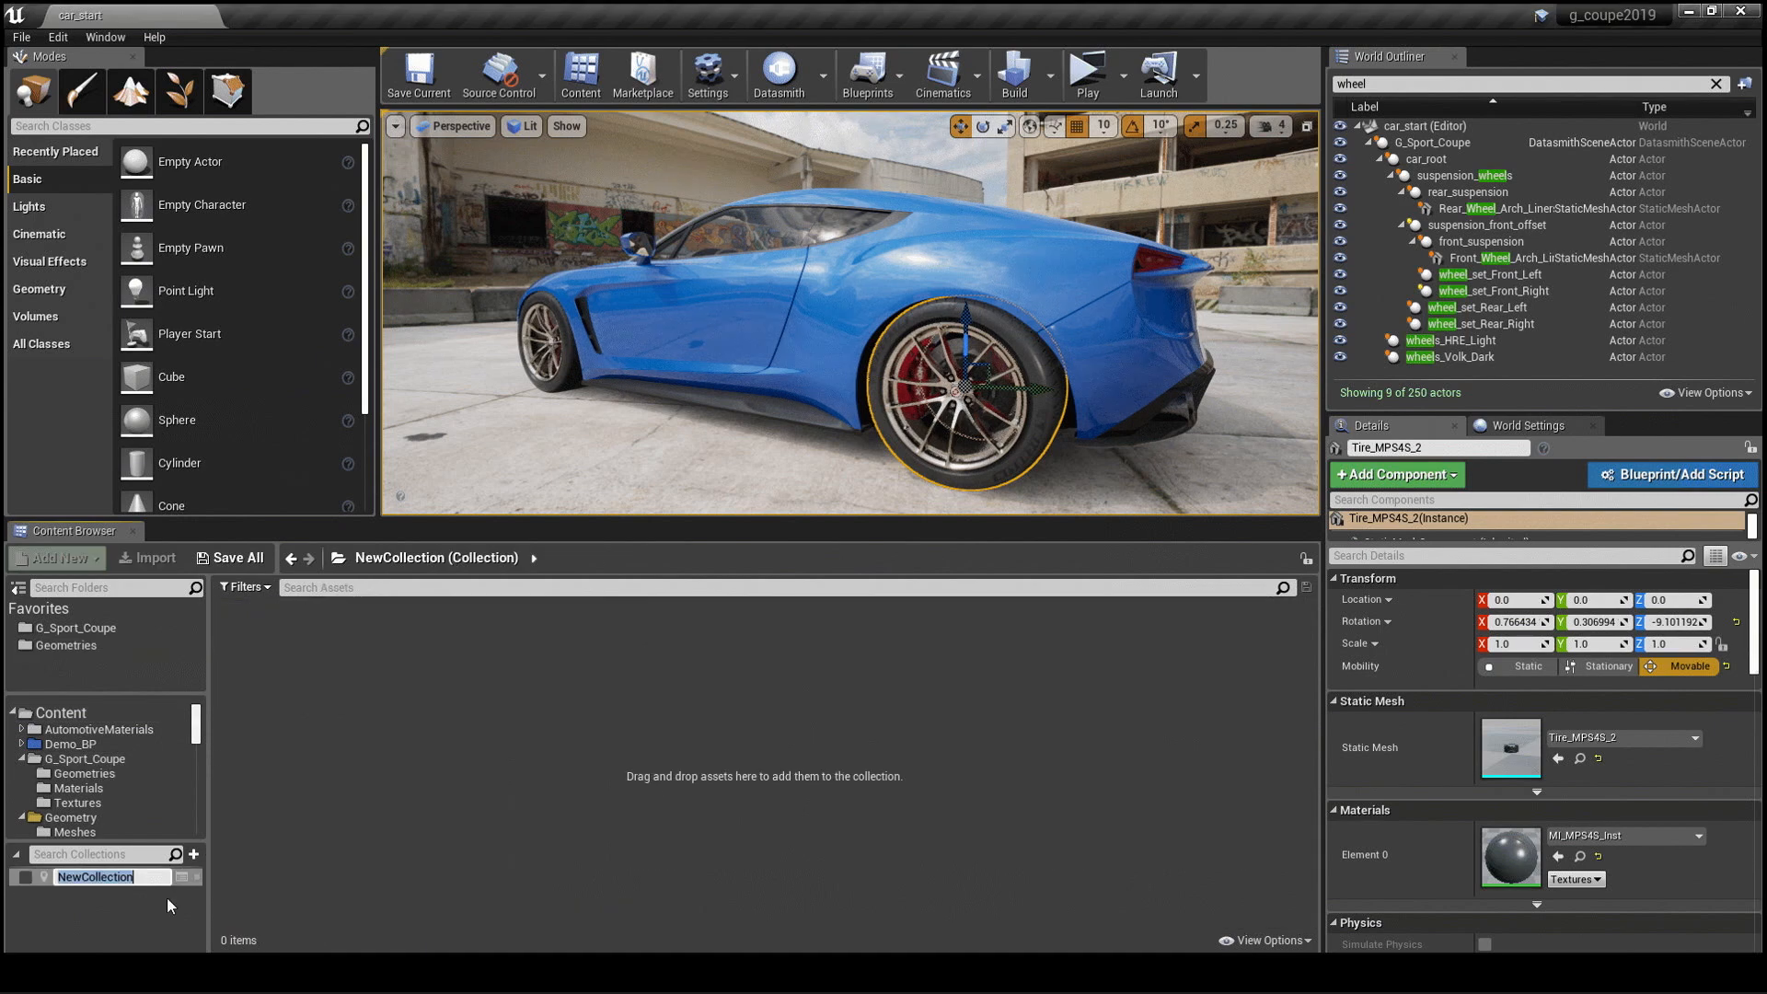
pyautogui.write('Wheels')
pyautogui.press('Return')
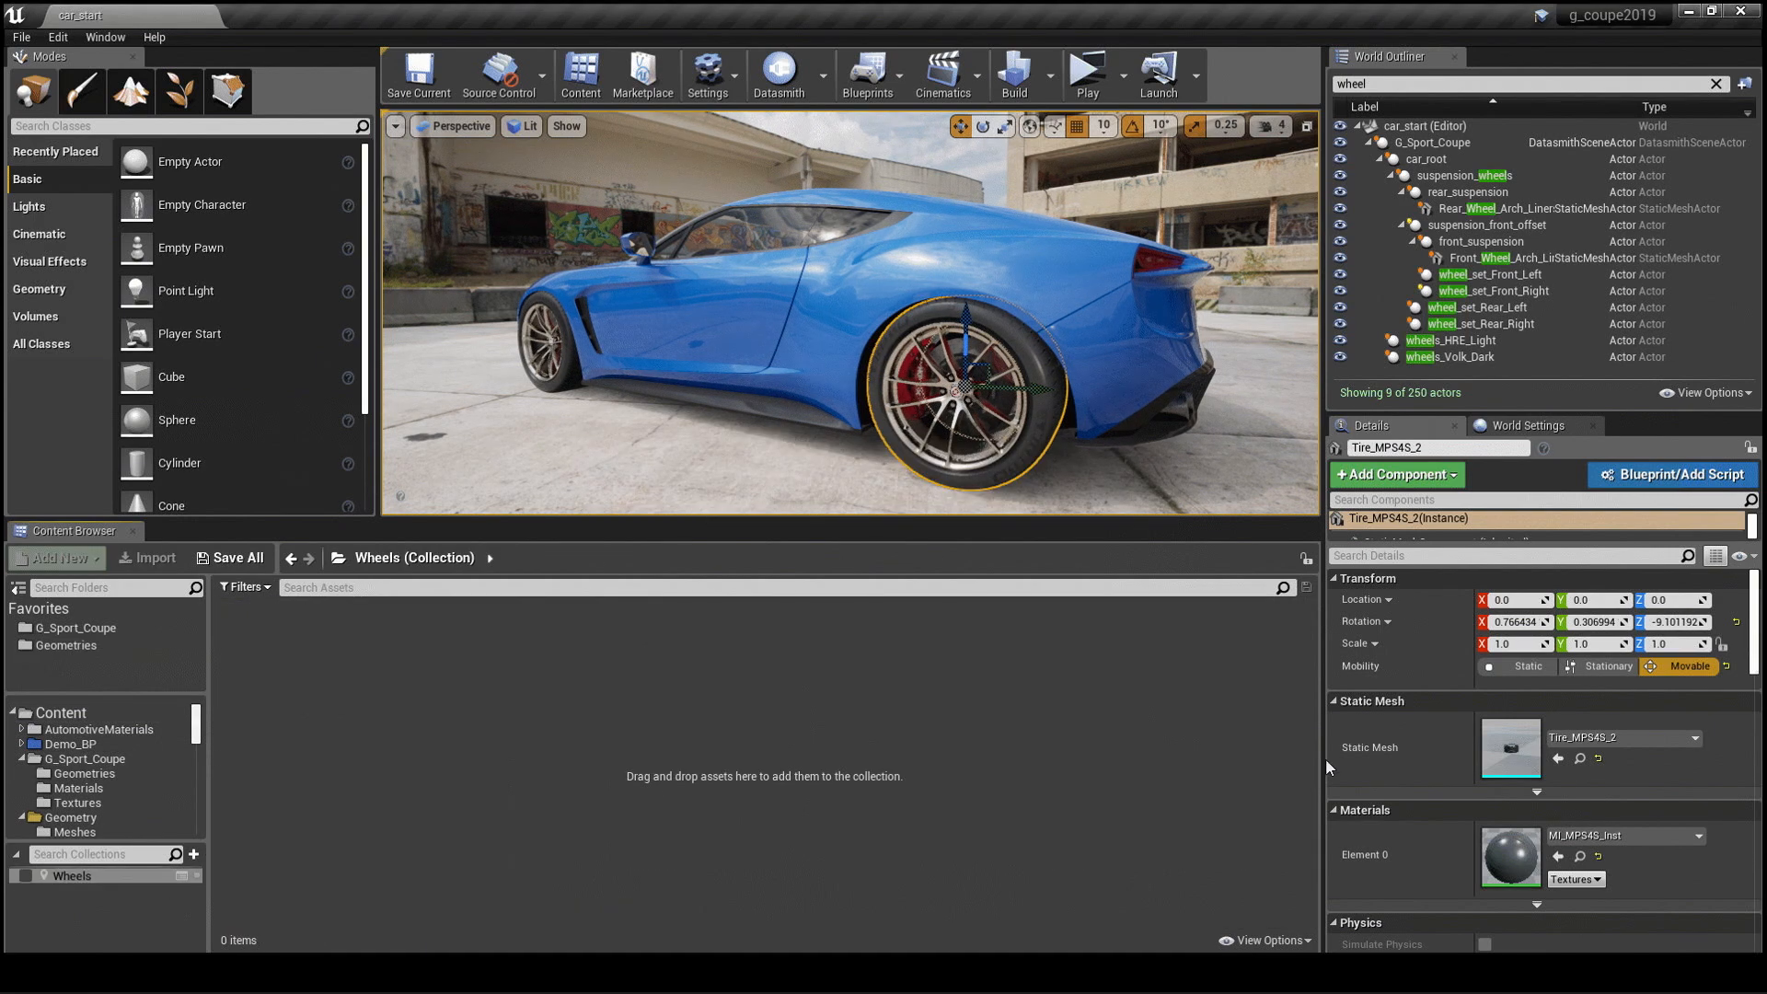
# Add the four te37_rim meshes and the four Tire_MPS4S meshes from the Geometries folder to the Wheels collection.
pyautogui.click(1579, 758)
pyautogui.click(1053, 635)
pyautogui.keyDown('ctrl'); pyautogui.click(1152, 635); pyautogui.keyUp('ctrl')
pyautogui.keyDown('ctrl'); pyautogui.click(1250, 634); pyautogui.keyUp('ctrl')
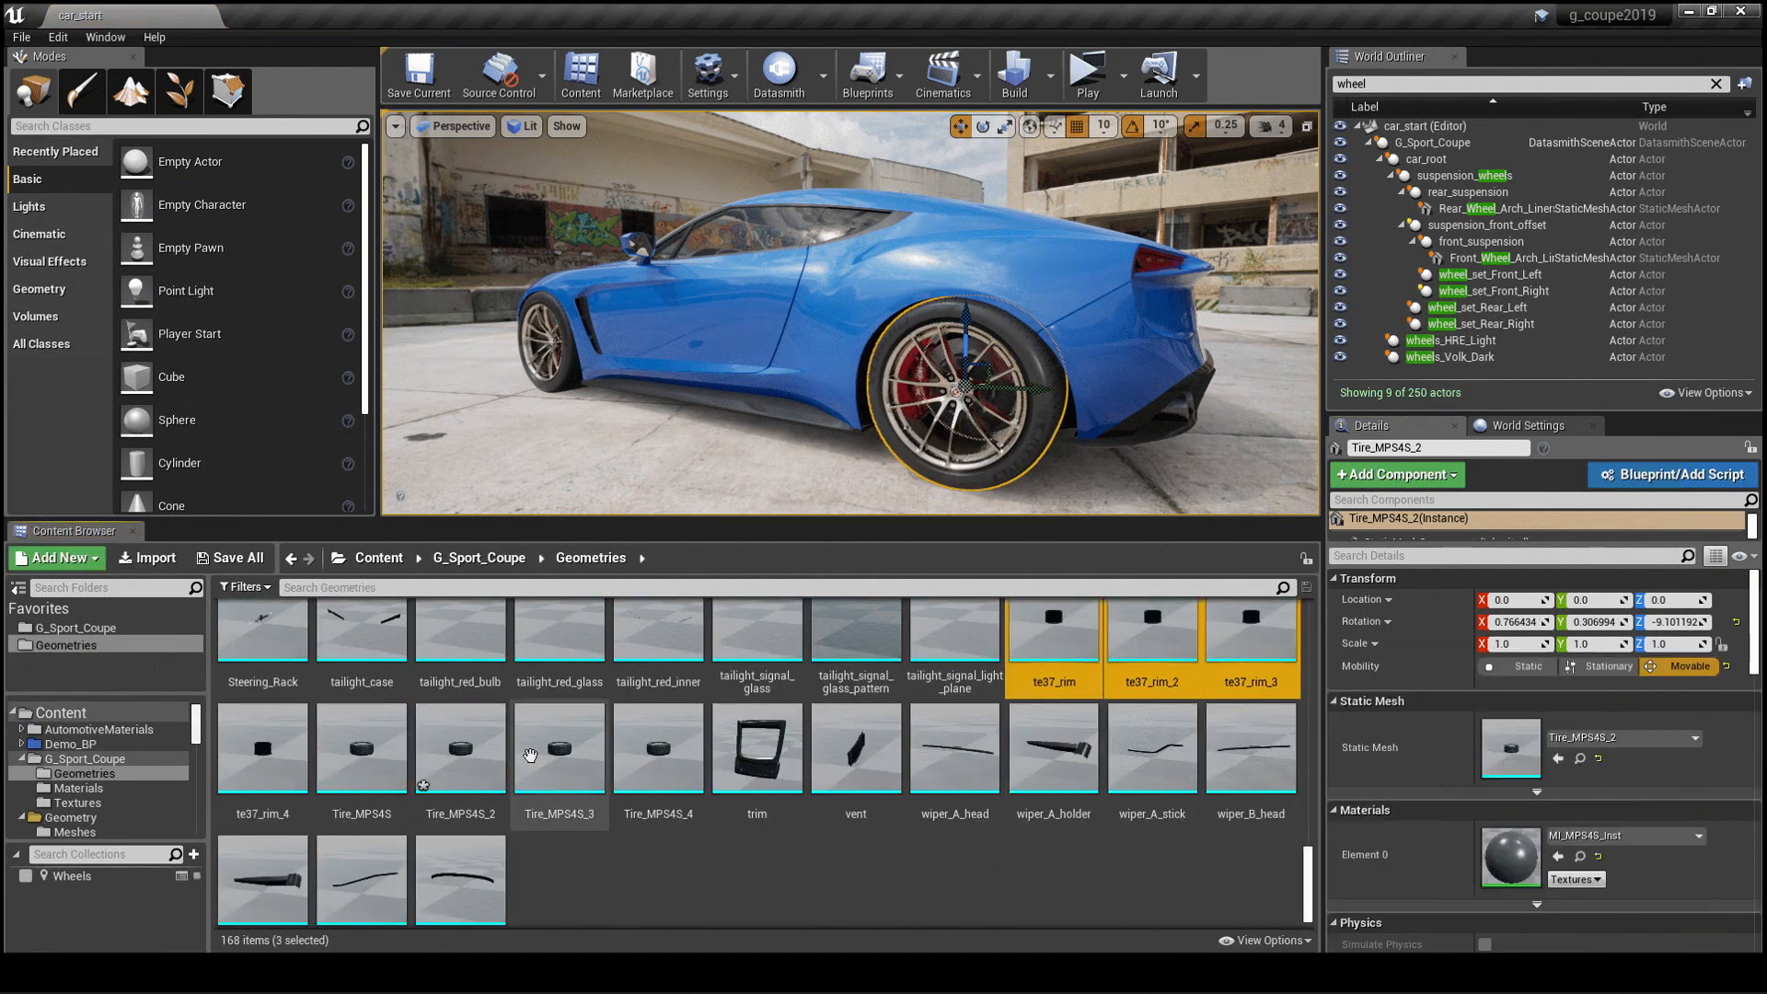
pyautogui.keyDown('ctrl'); pyautogui.click(558, 748); pyautogui.keyUp('ctrl')
pyautogui.keyDown('ctrl'); pyautogui.click(658, 747); pyautogui.keyUp('ctrl')
pyautogui.keyDown('ctrl'); pyautogui.click(485, 781); pyautogui.keyUp('ctrl')
pyautogui.keyDown('ctrl'); pyautogui.click(362, 747); pyautogui.keyUp('ctrl')
pyautogui.keyDown('ctrl'); pyautogui.click(262, 747); pyautogui.keyUp('ctrl')
pyautogui.moveTo(263, 747); pyautogui.dragTo(73, 876)
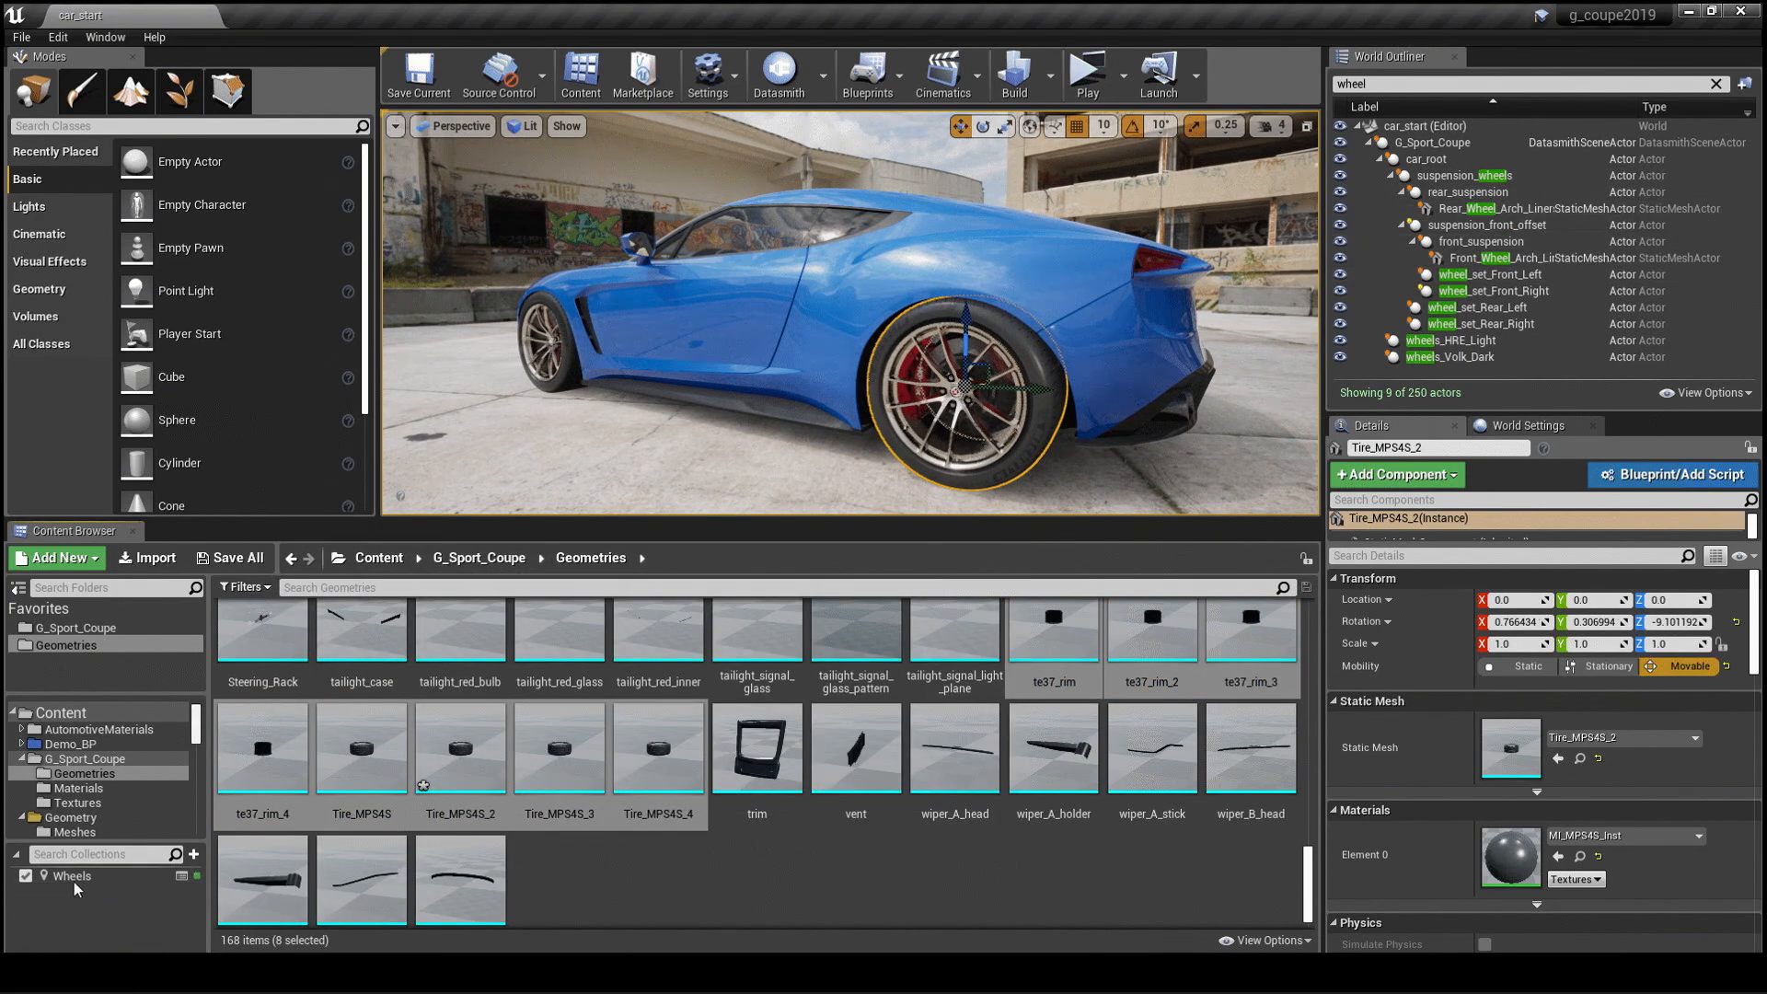
# Switch between the Wheels collection and the Geometries favorite to compare their contents.
pyautogui.click(72, 876)
pyautogui.click(87, 644)
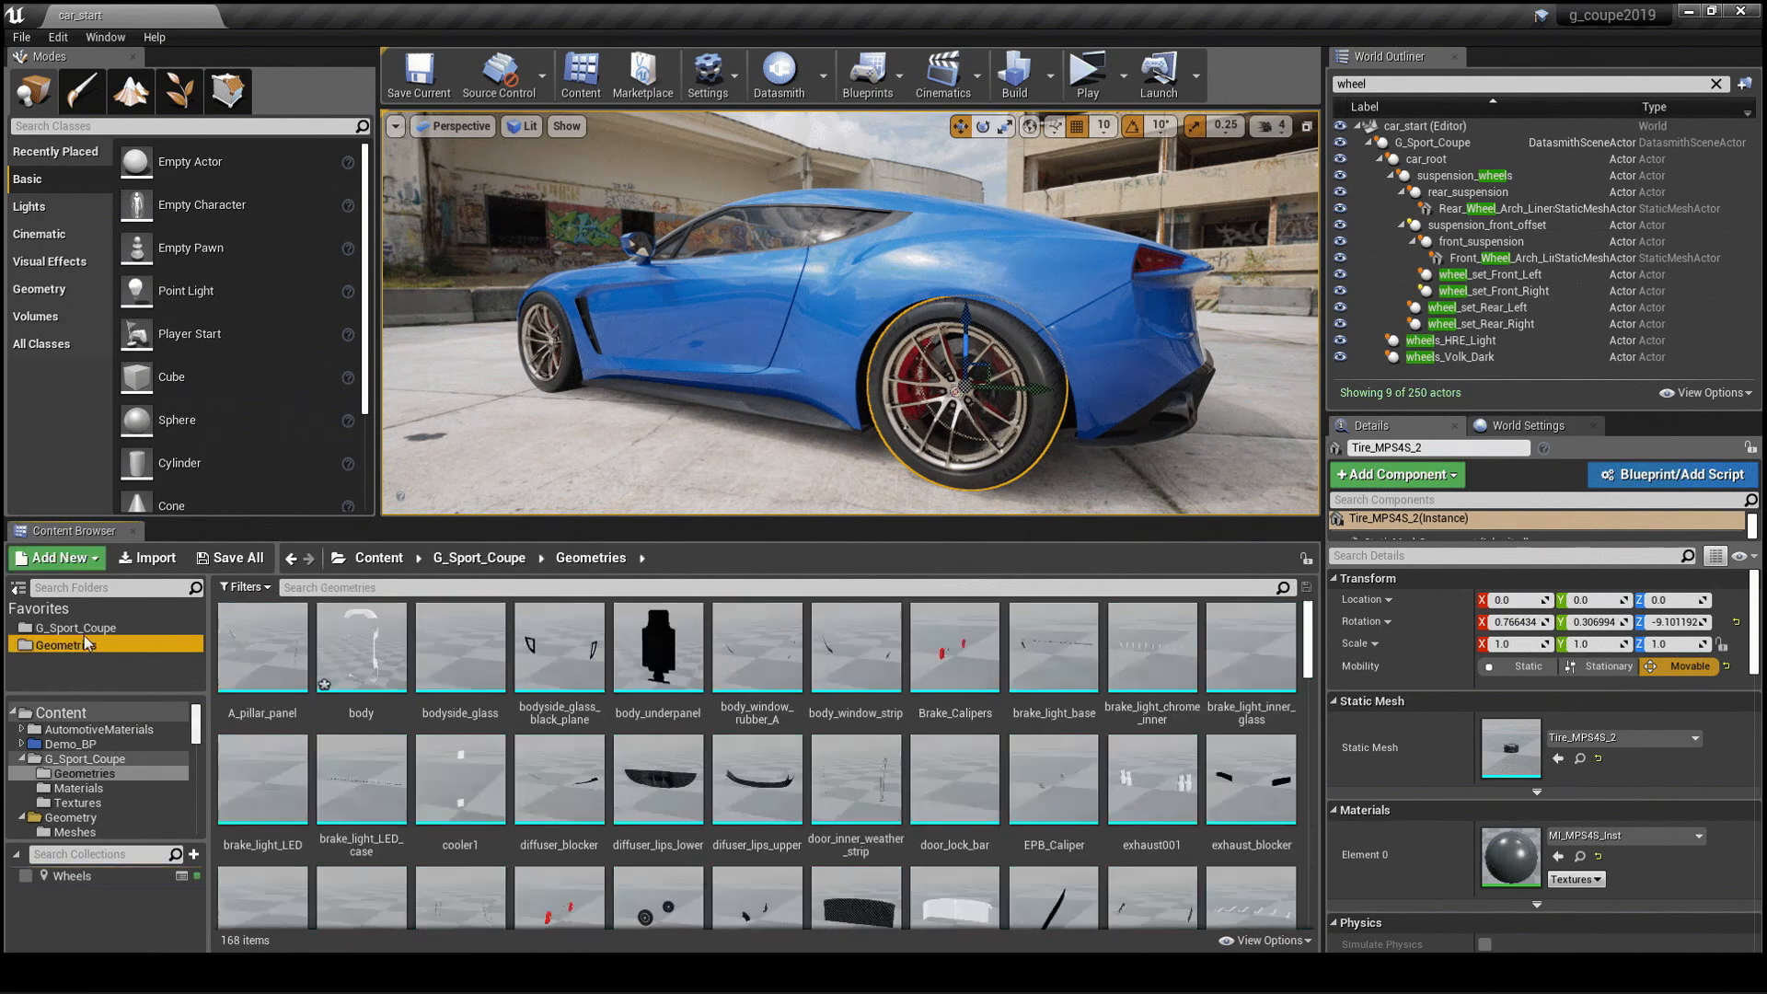
pyautogui.click(73, 876)
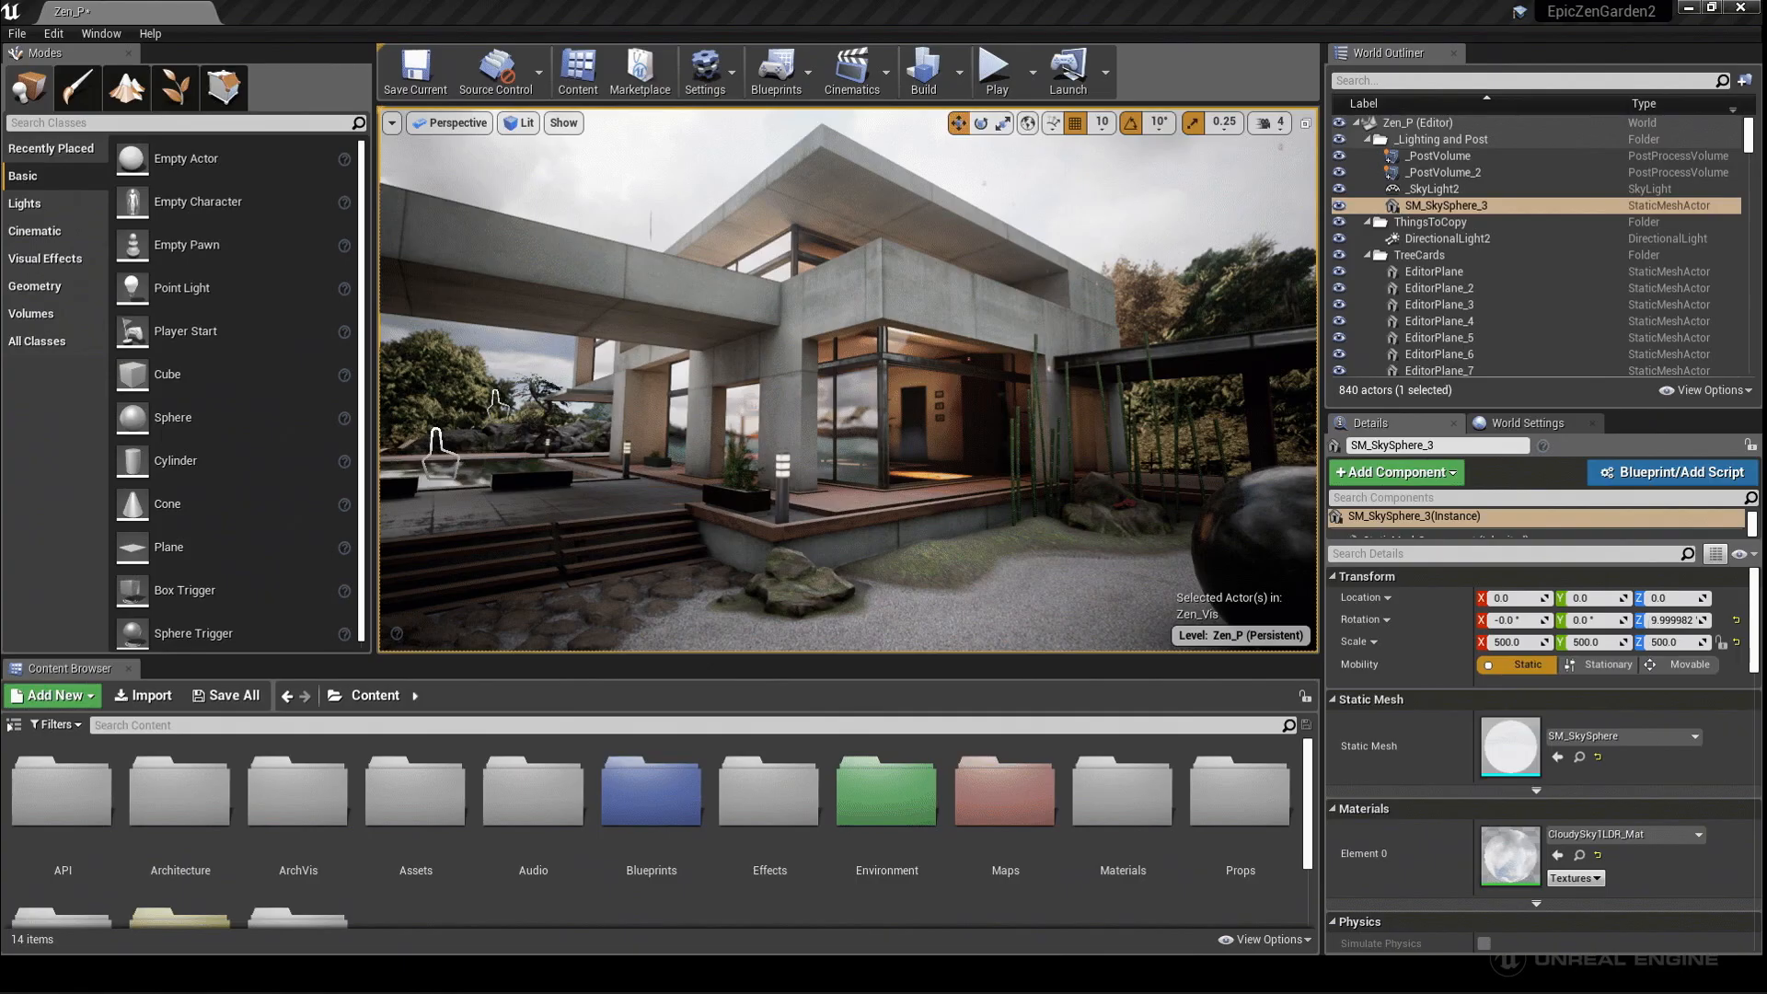
# In the EpicZenGarden2 project, open the Project Settings and filter them by "maps".
pyautogui.moveTo(847, 379)
pyautogui.mouseDown(button='right')
pyautogui.moveTo(543, 379)
pyautogui.moveTo(750, 379)
pyautogui.moveTo(775, 405)
pyautogui.moveTo(865, 365)
pyautogui.mouseUp(button='right')
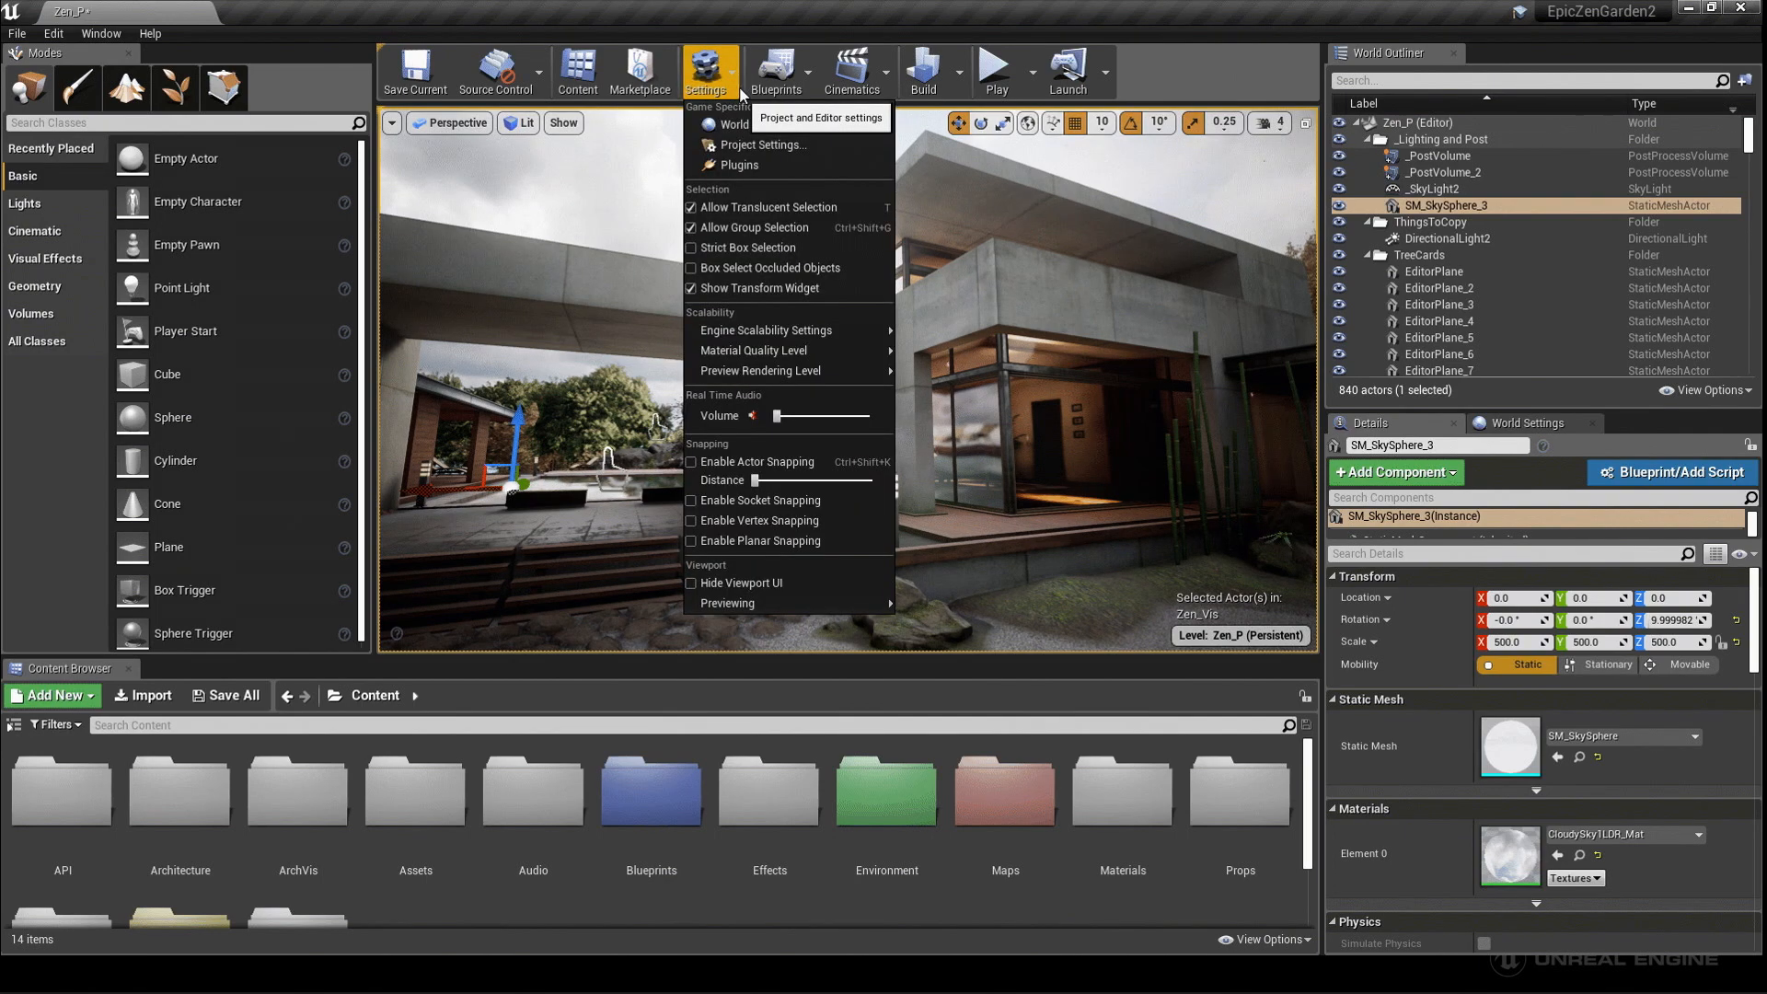
pyautogui.click(734, 147)
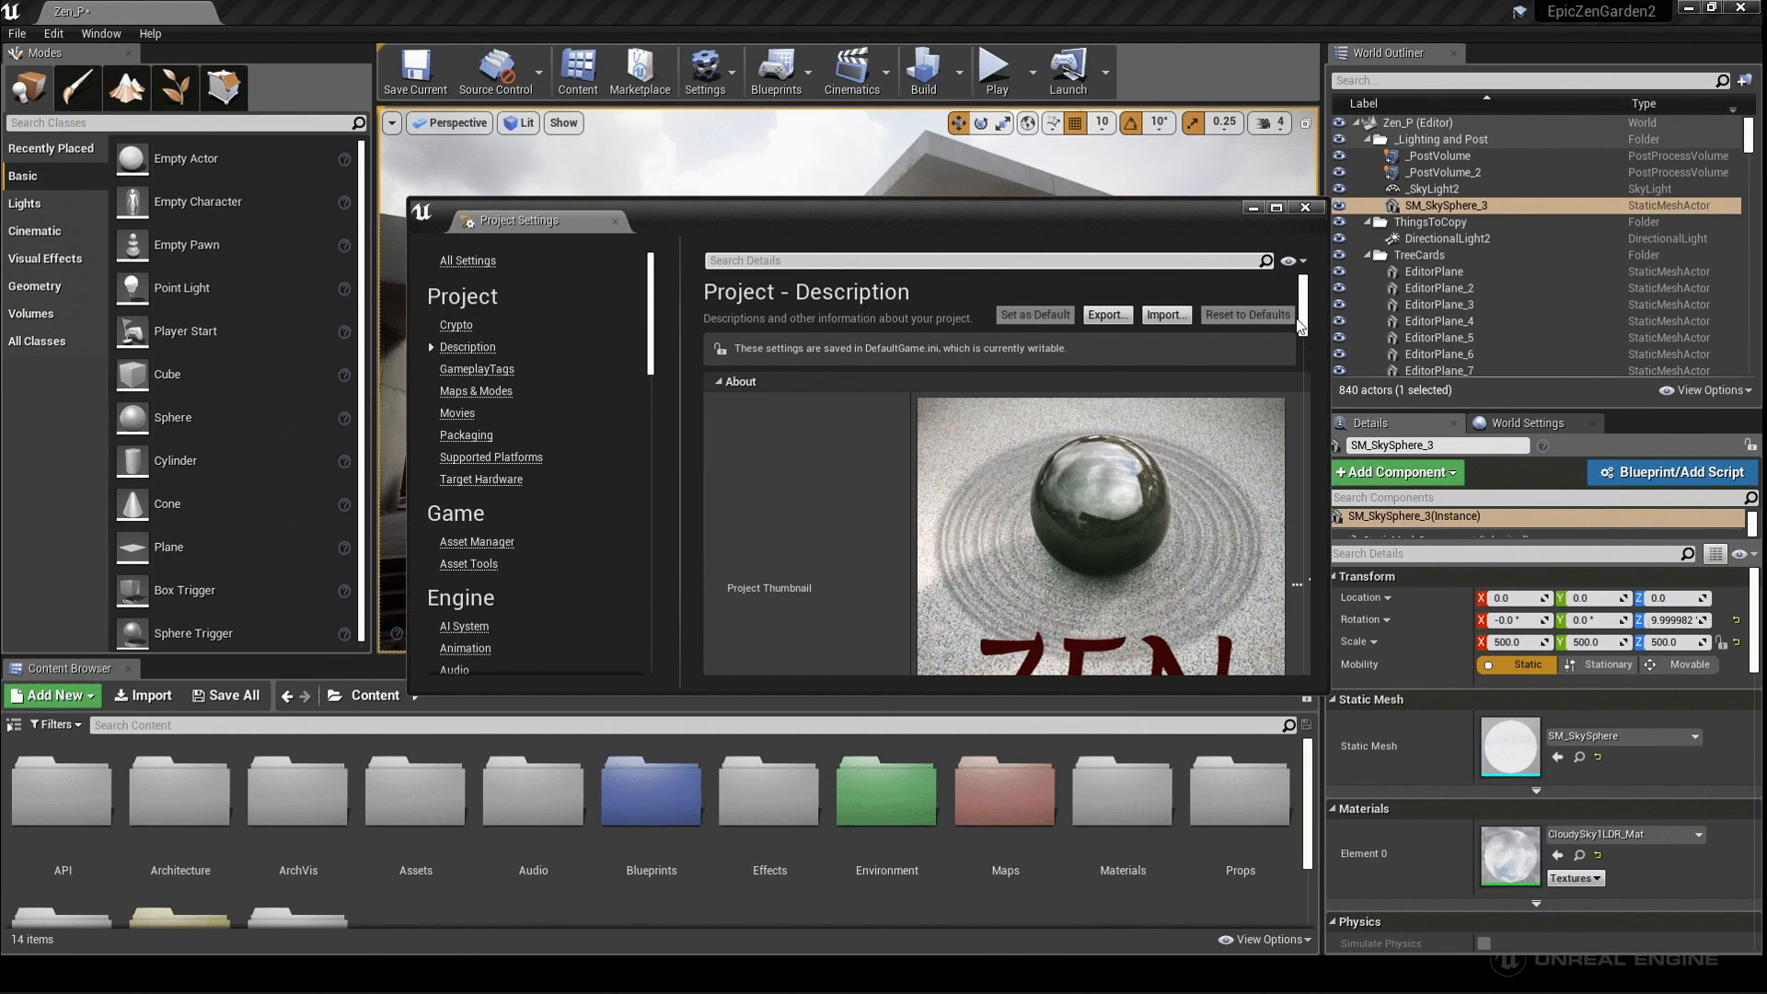
pyautogui.moveTo(1303, 308); pyautogui.dragTo(1304, 510)
pyautogui.moveTo(1301, 432); pyautogui.dragTo(1301, 293)
pyautogui.click(746, 260)
pyautogui.write('map')
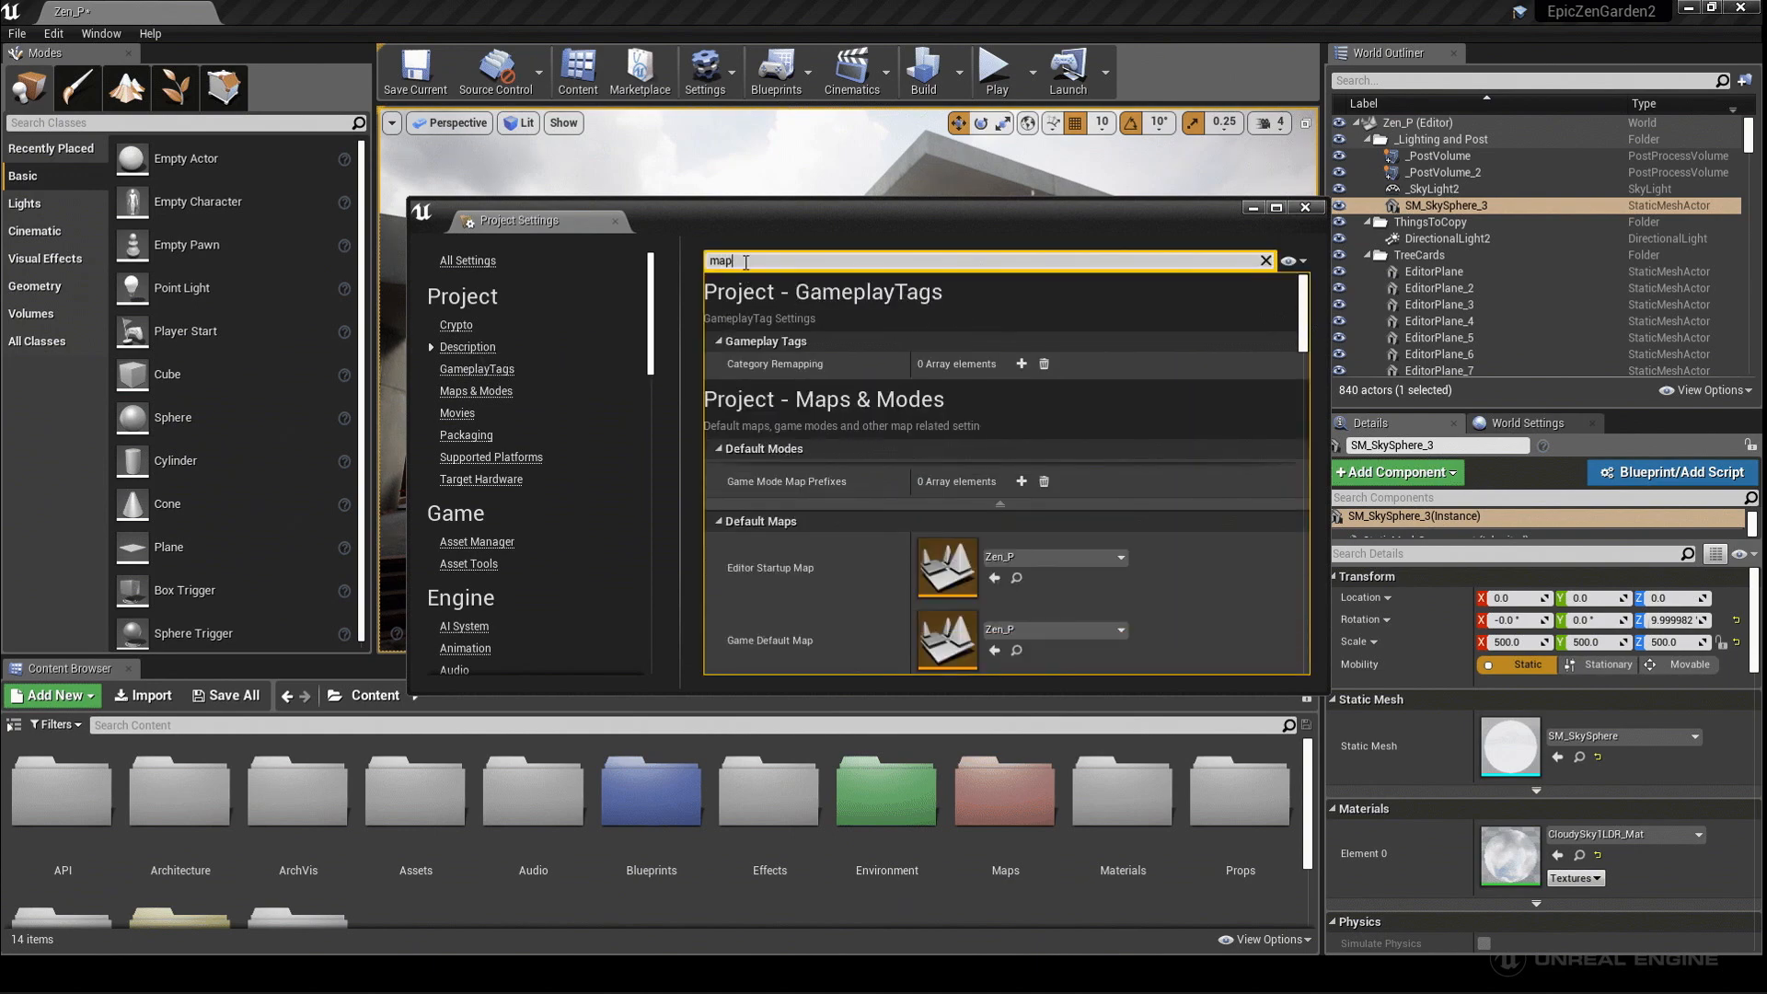
pyautogui.write('s')
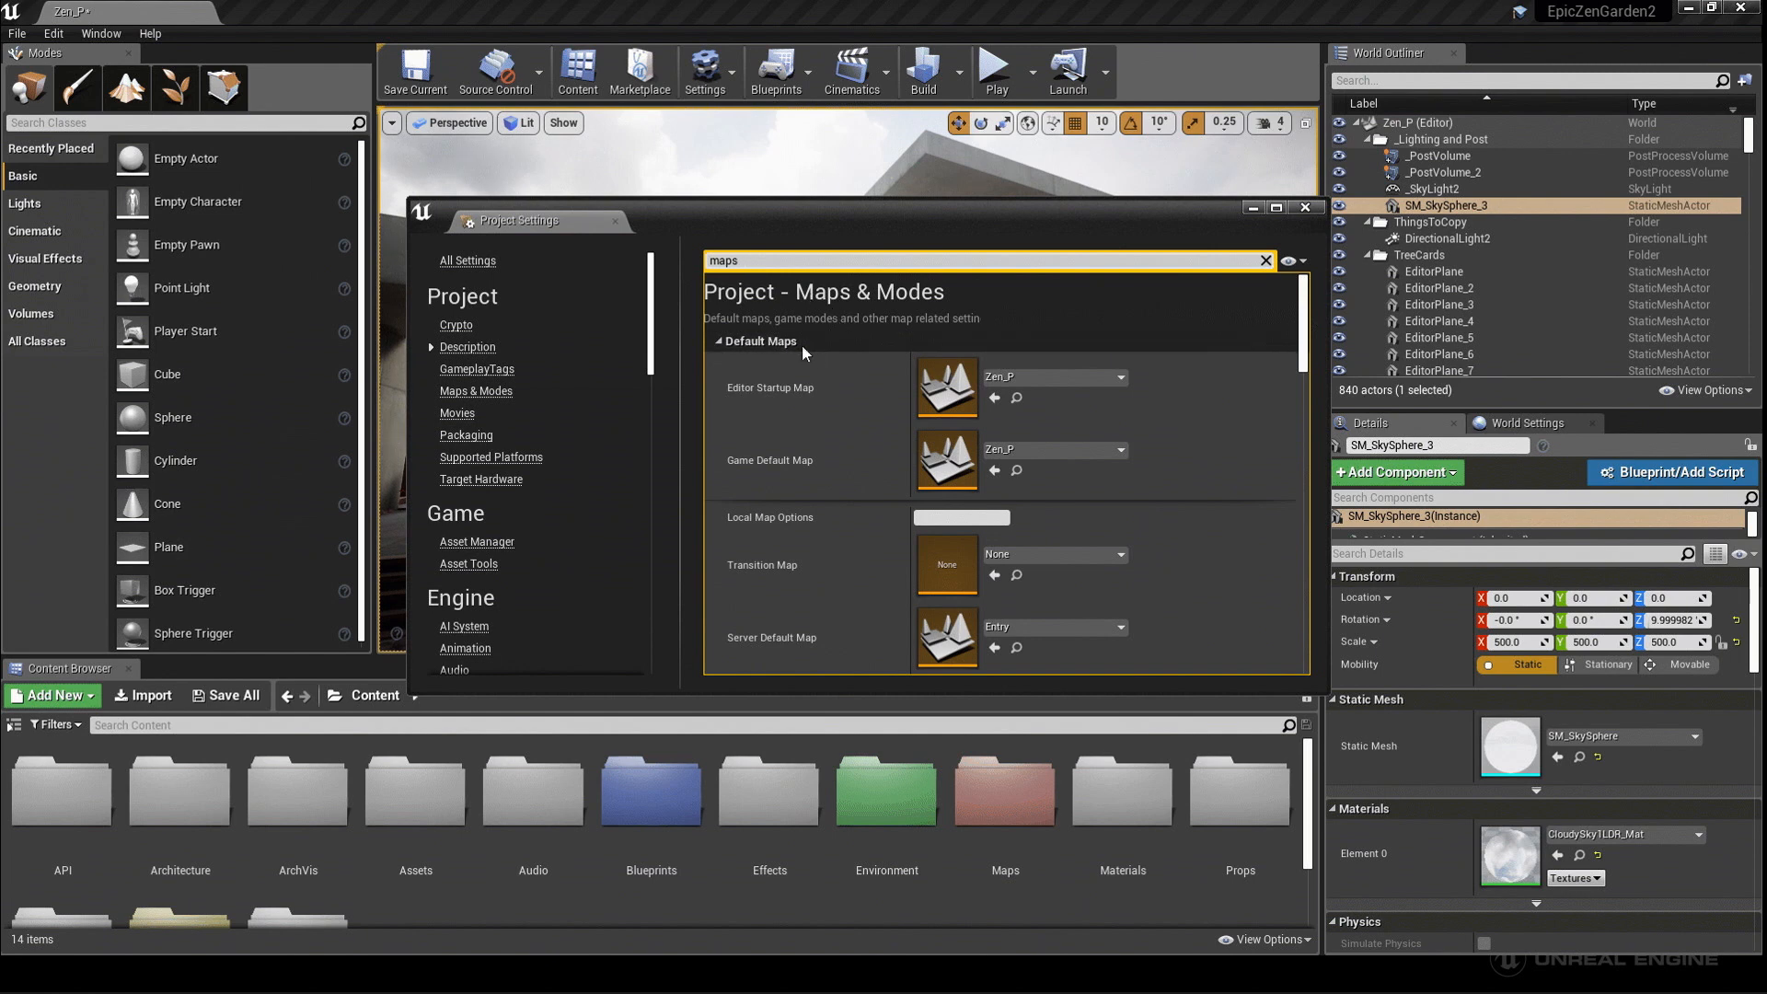
# Examine the levels available for the Editor Startup Map and close the Project Settings.
pyautogui.click(1121, 377)
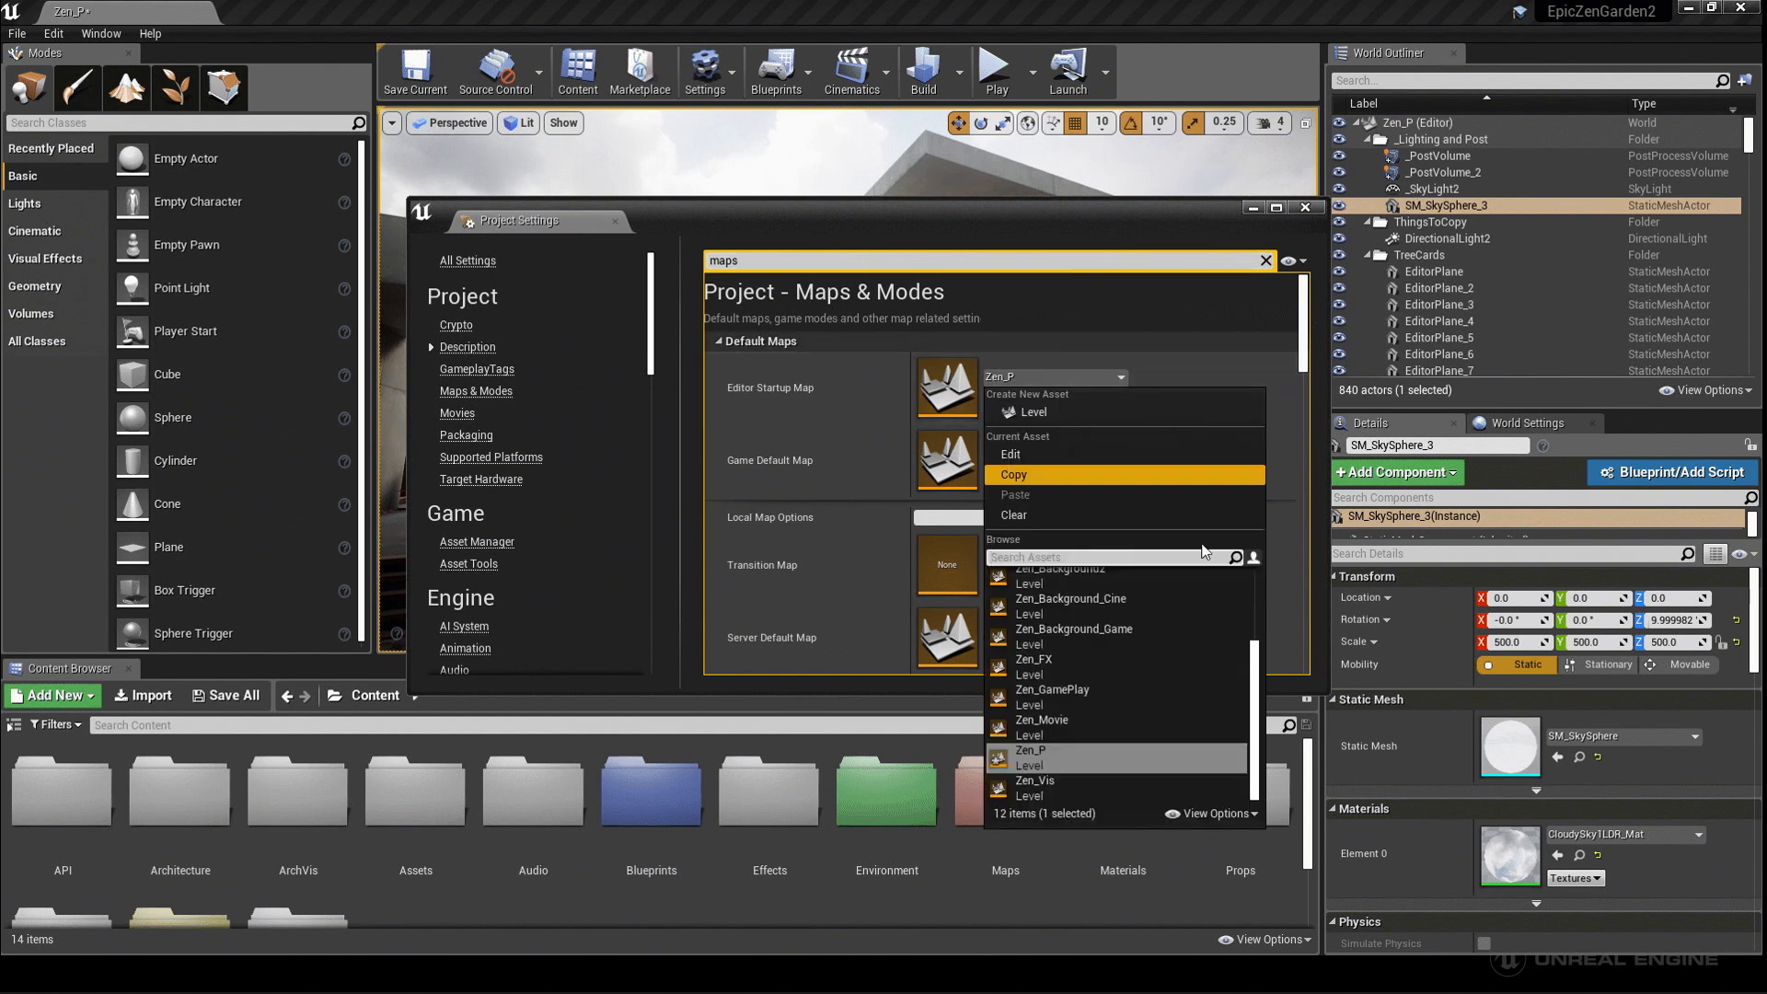
pyautogui.moveTo(1256, 677)
pyautogui.mouseDown()
pyautogui.moveTo(1251, 554)
pyautogui.moveTo(1260, 731)
pyautogui.moveTo(1257, 658)
pyautogui.mouseUp()
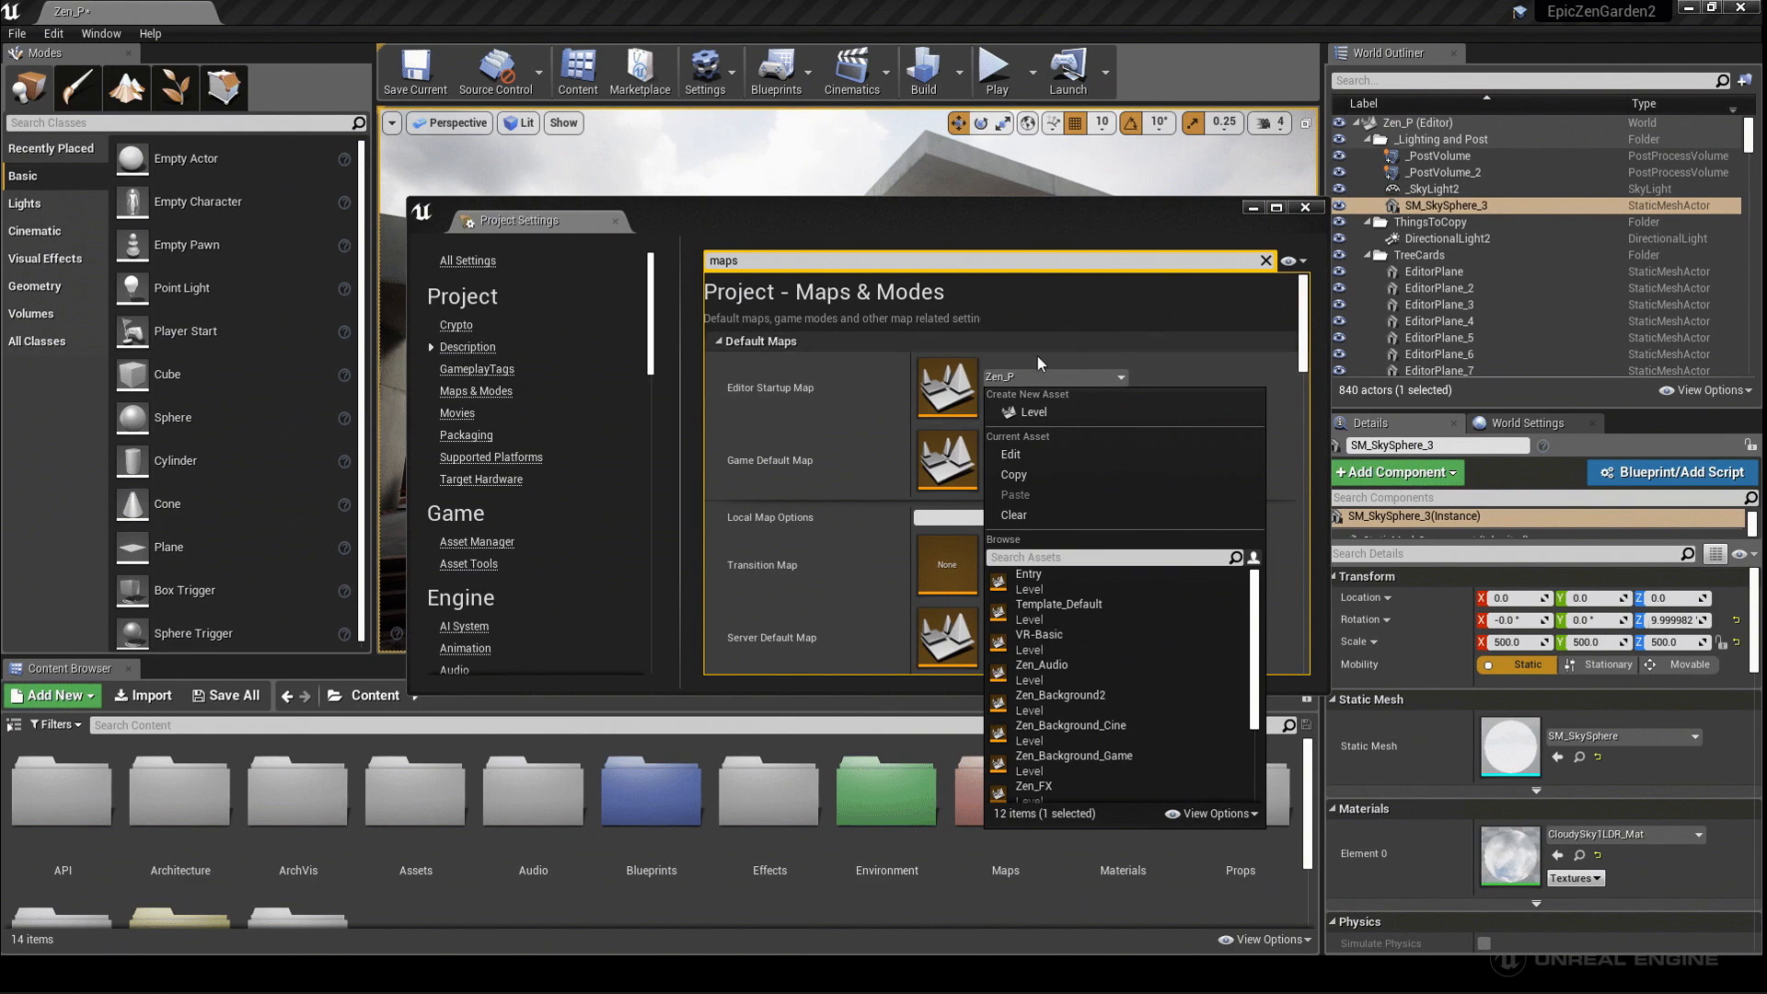
pyautogui.click(1138, 224)
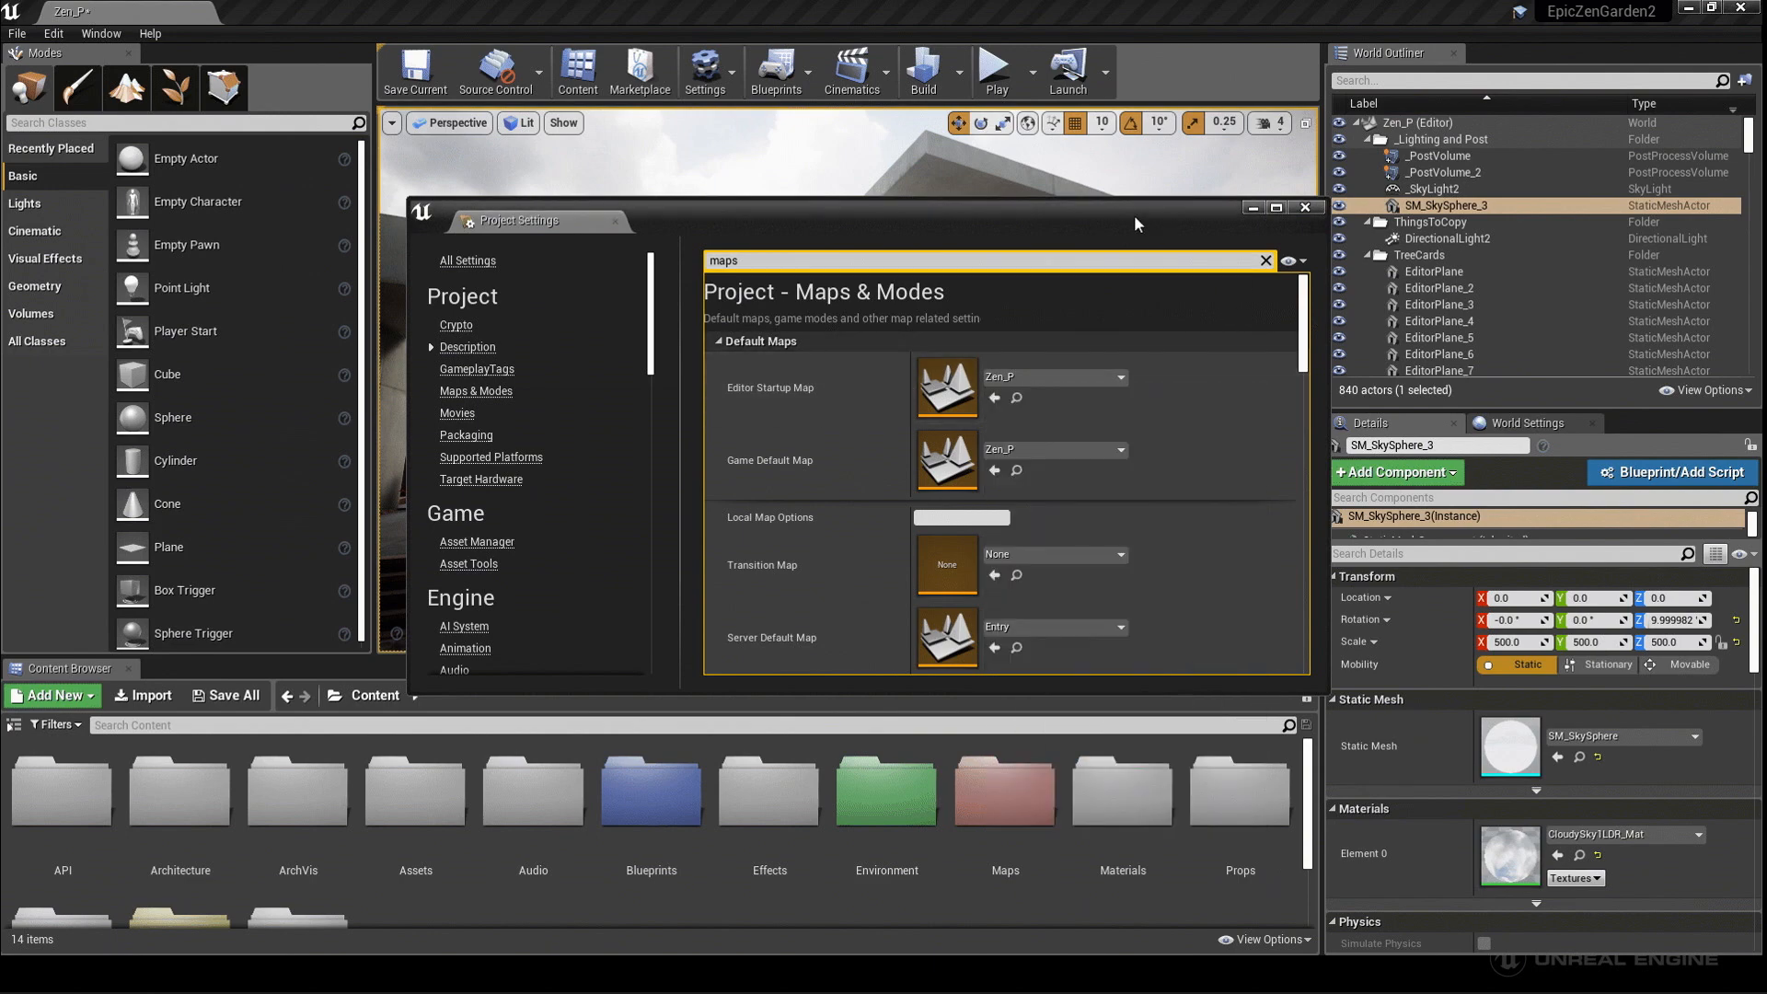
pyautogui.click(1306, 210)
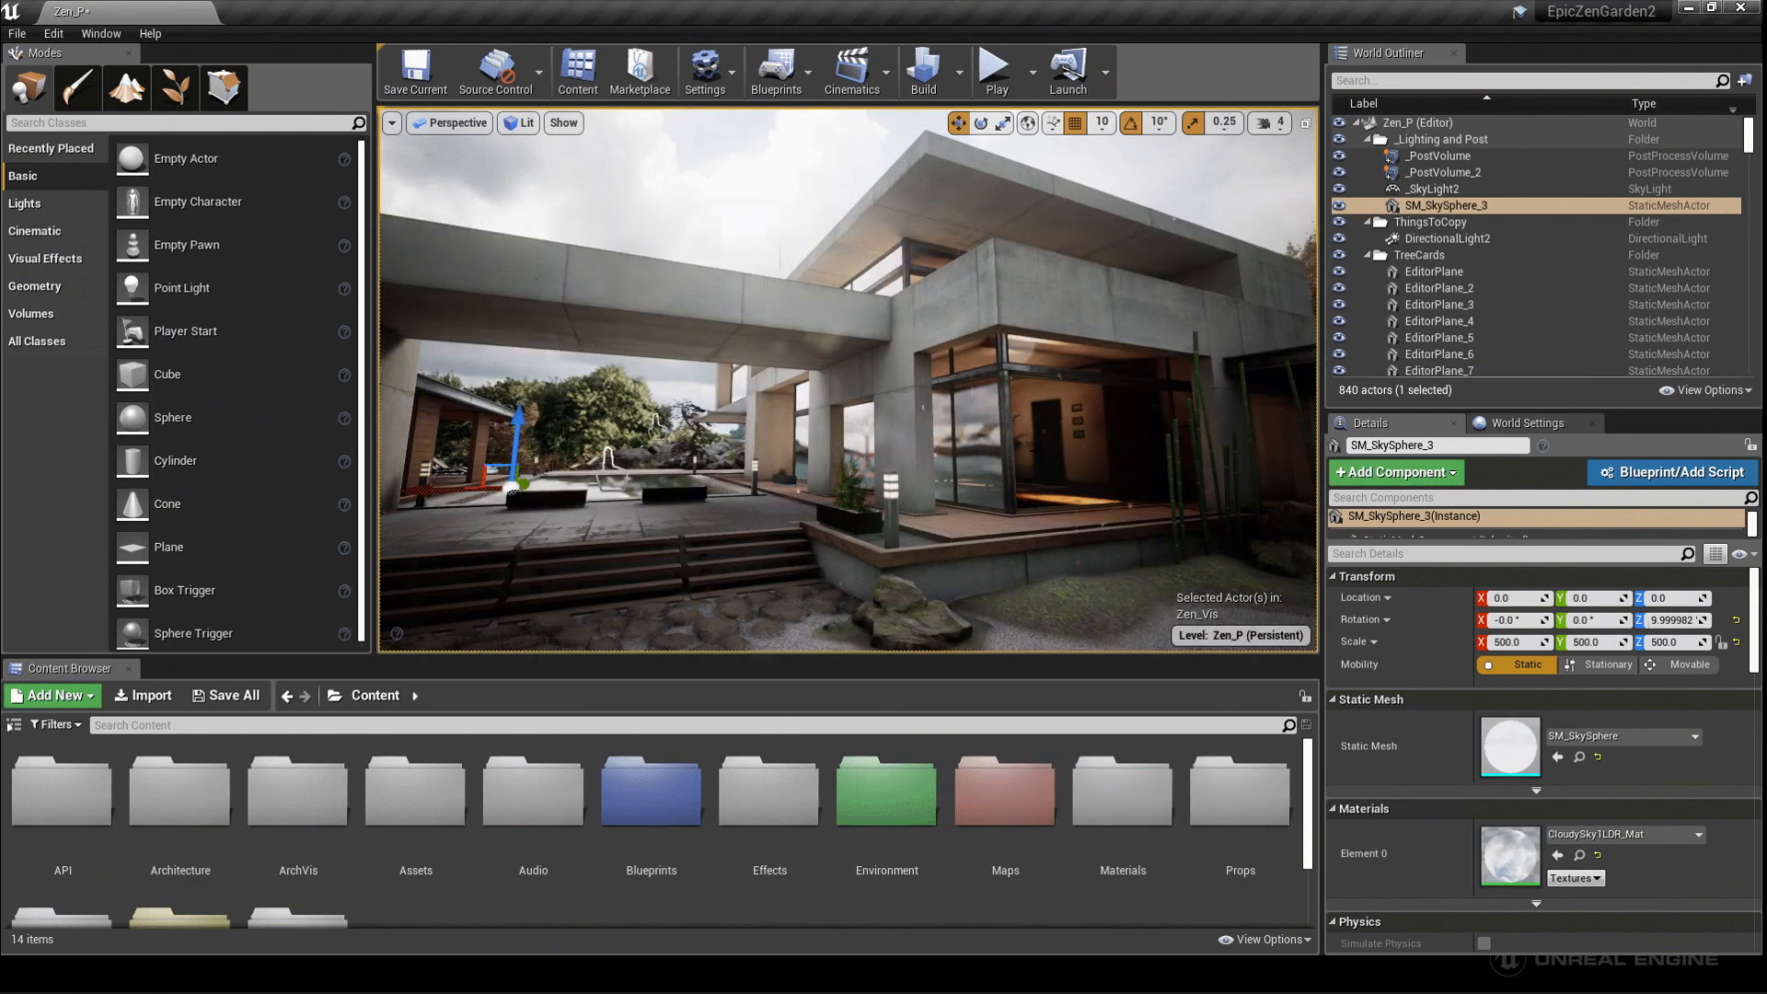
pyautogui.moveTo(848, 379); pyautogui.dragTo(994, 414, button='right')
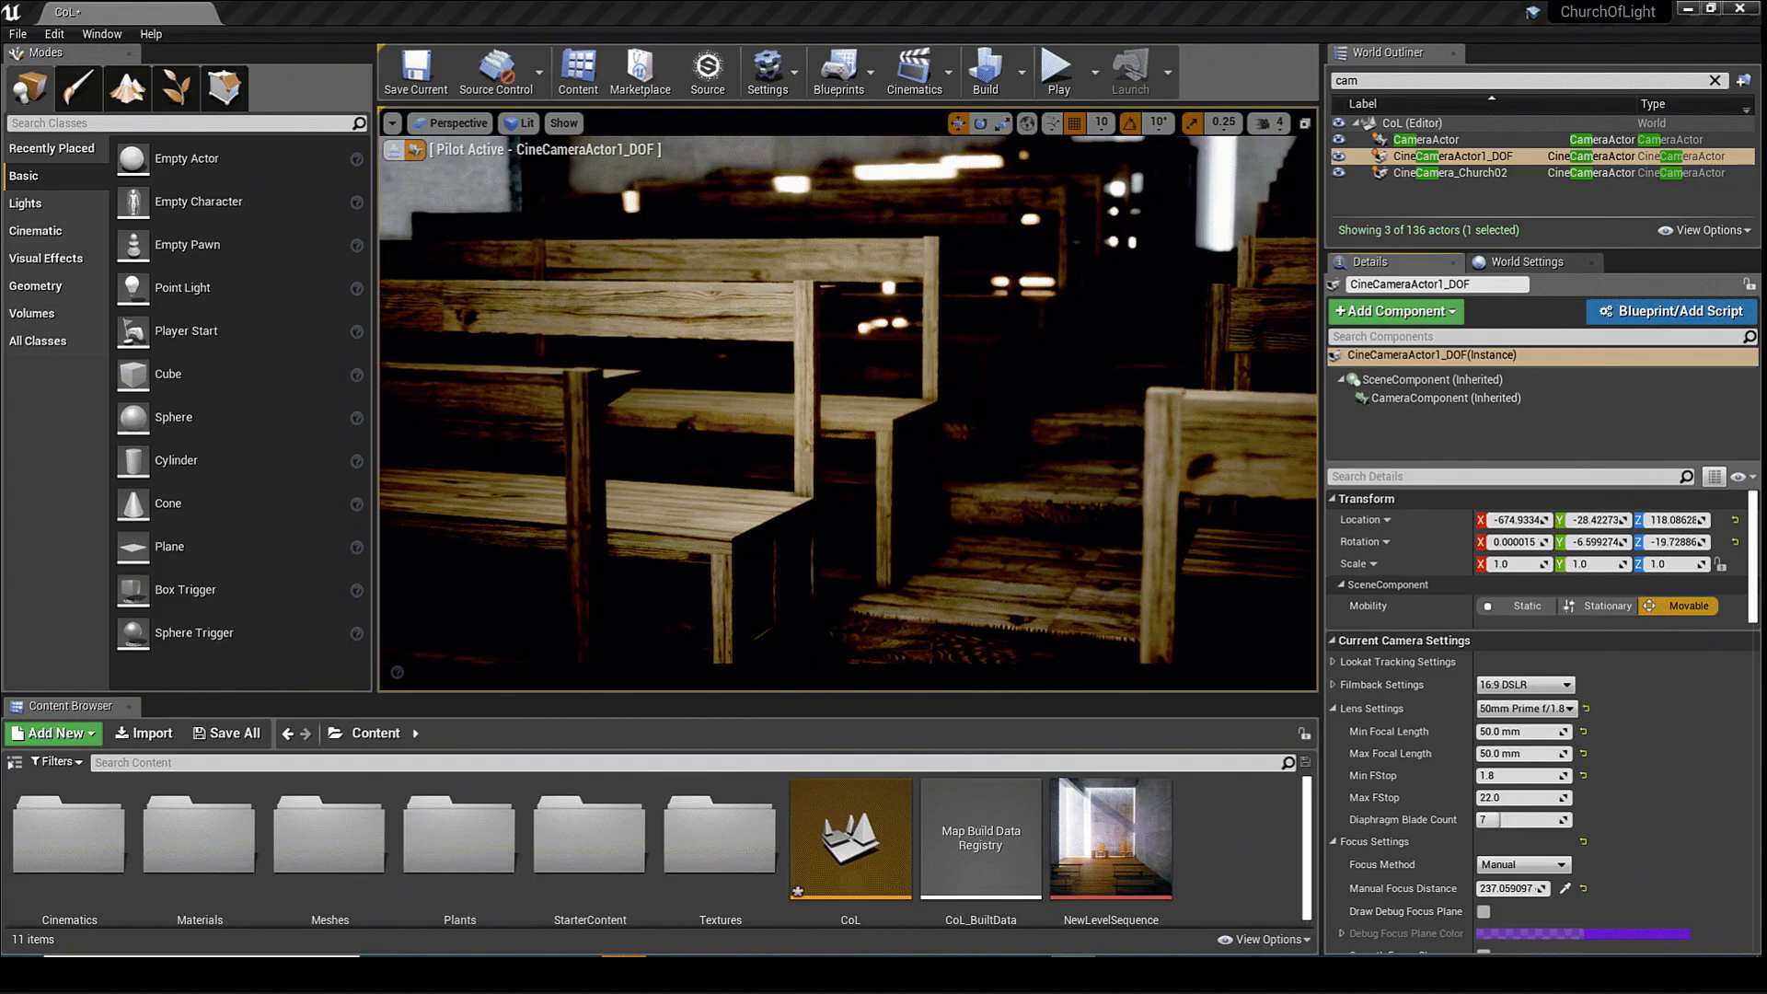
# In the ChurchOfLight project, enable the debug focus plane for CineCameraActor1_DOF and adjust its manual focus distance.
pyautogui.moveTo(848, 442); pyautogui.dragTo(778, 378)
pyautogui.scroll(-1, 1680, 750)
pyautogui.scroll(1, 1680, 750)
pyautogui.moveTo(1751, 617); pyautogui.dragTo(1749, 671)
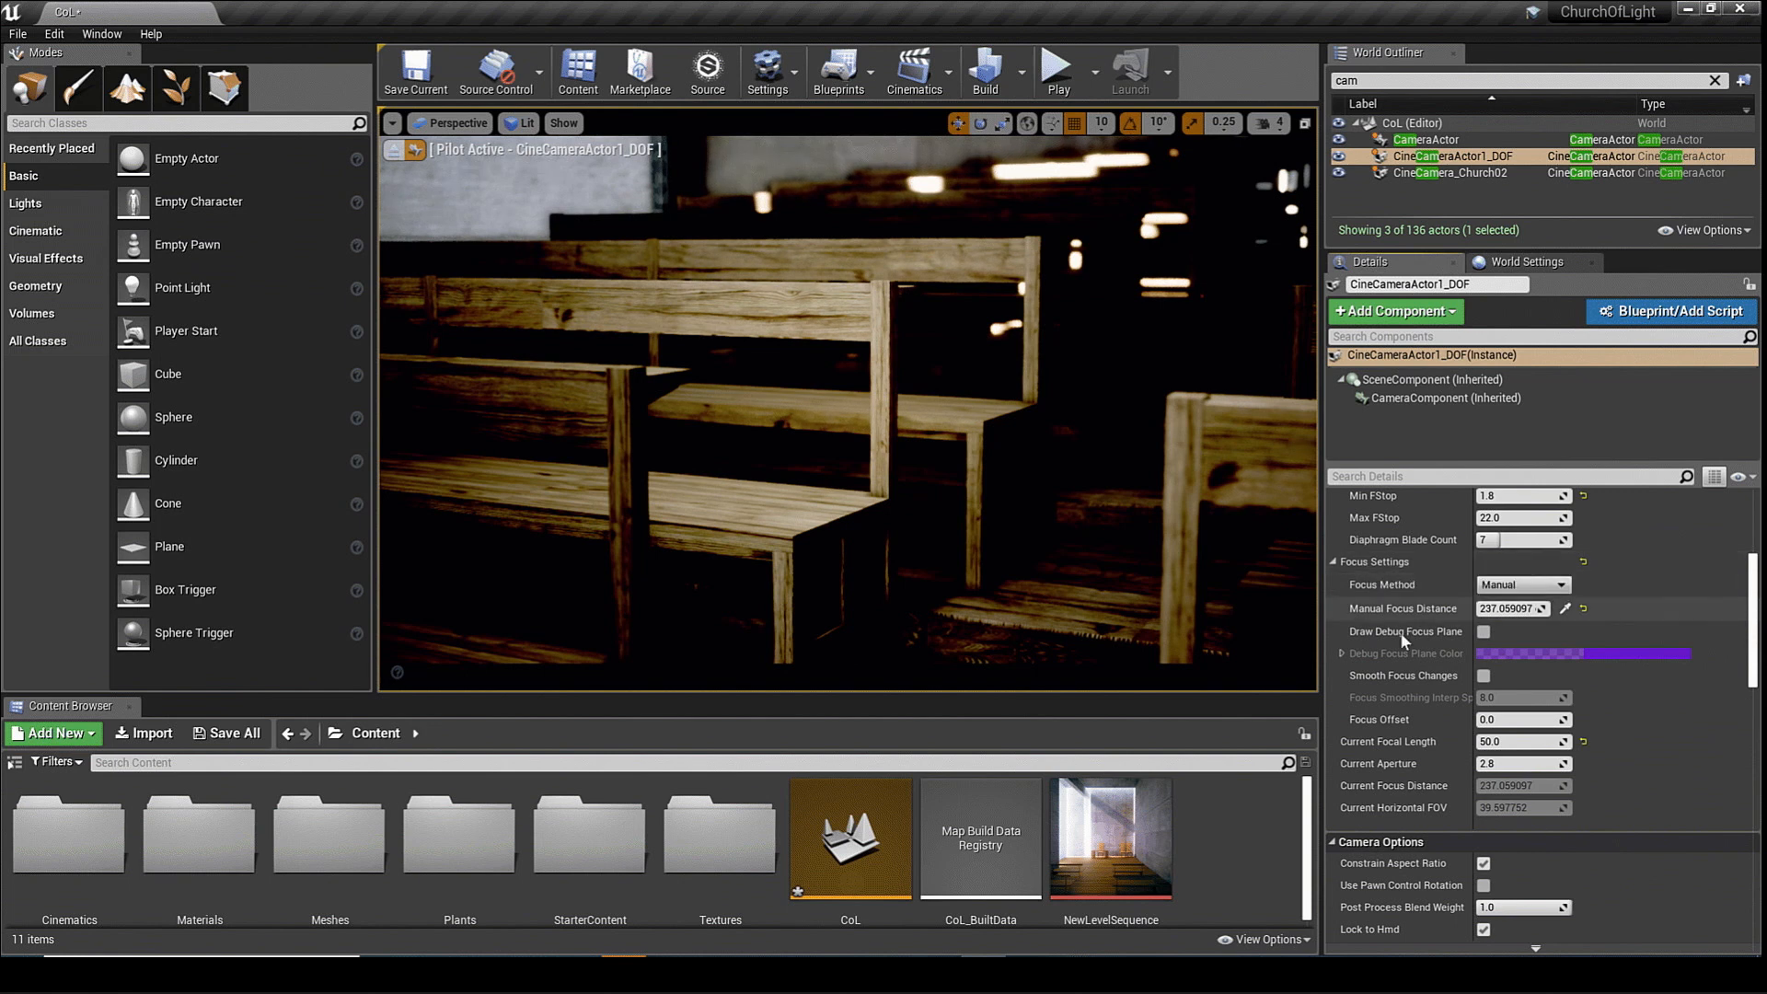
pyautogui.click(1483, 632)
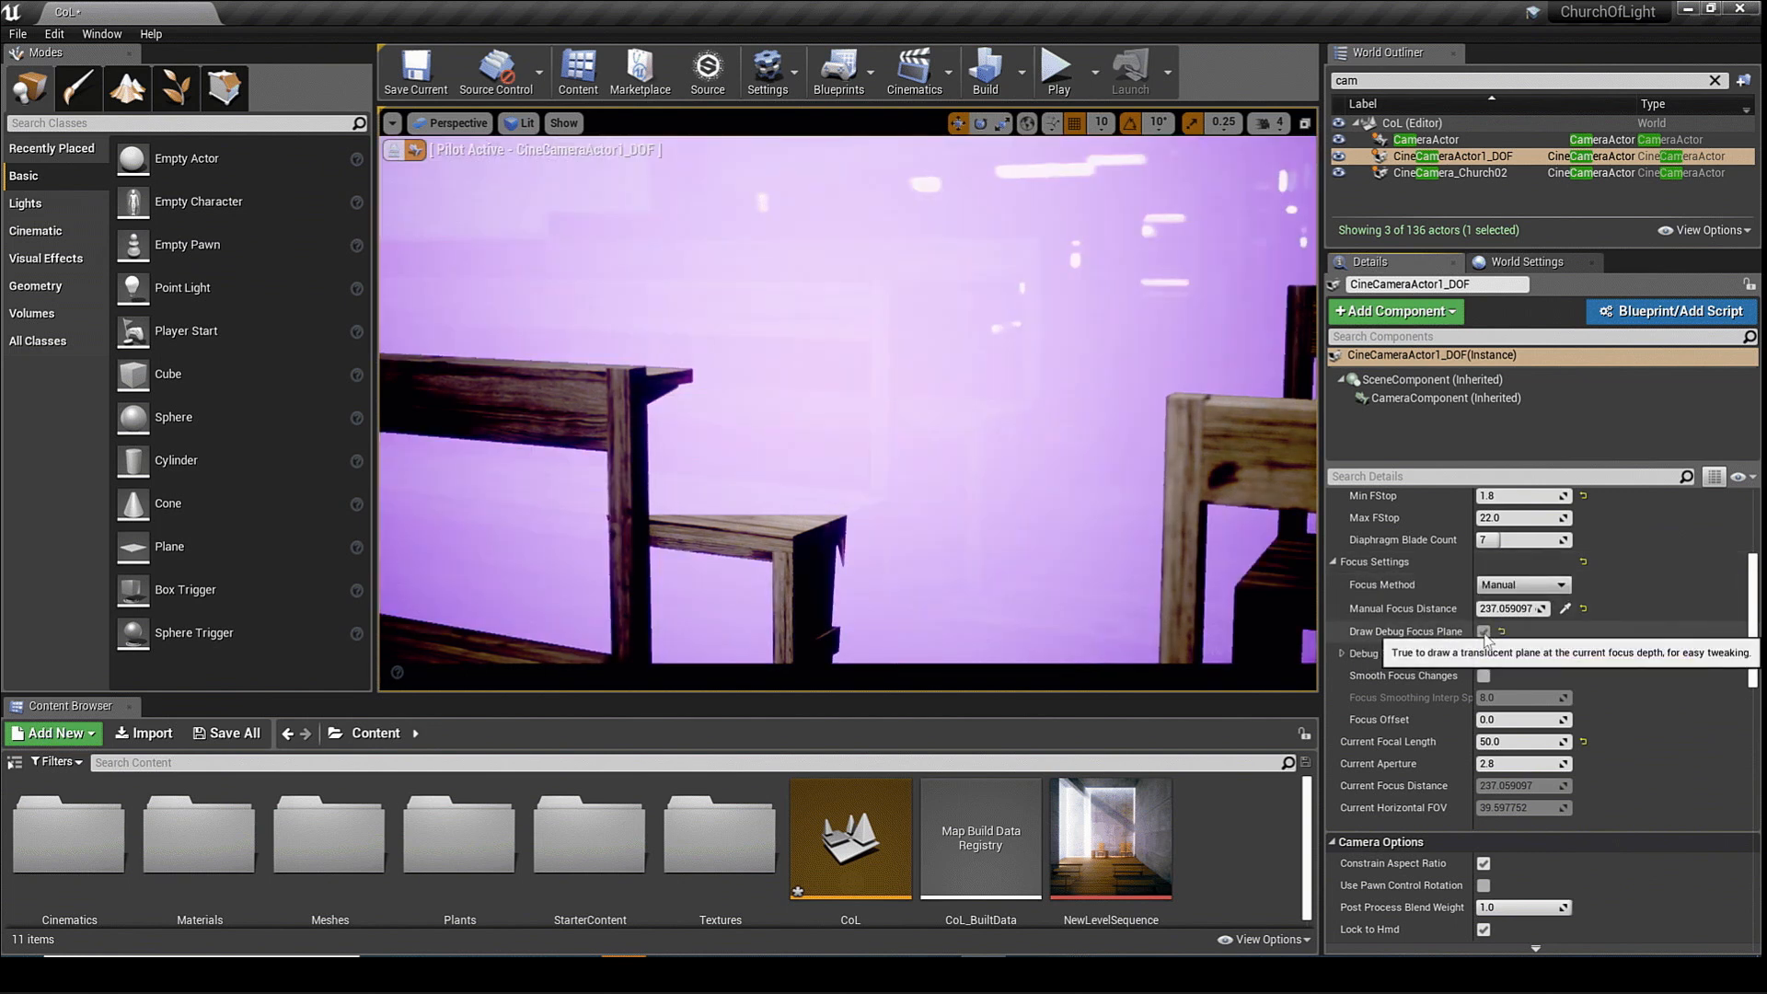
pyautogui.moveTo(1509, 609)
pyautogui.mouseDown()
pyautogui.moveTo(1454, 608)
pyautogui.moveTo(1560, 608)
pyautogui.moveTo(1494, 609)
pyautogui.mouseUp()
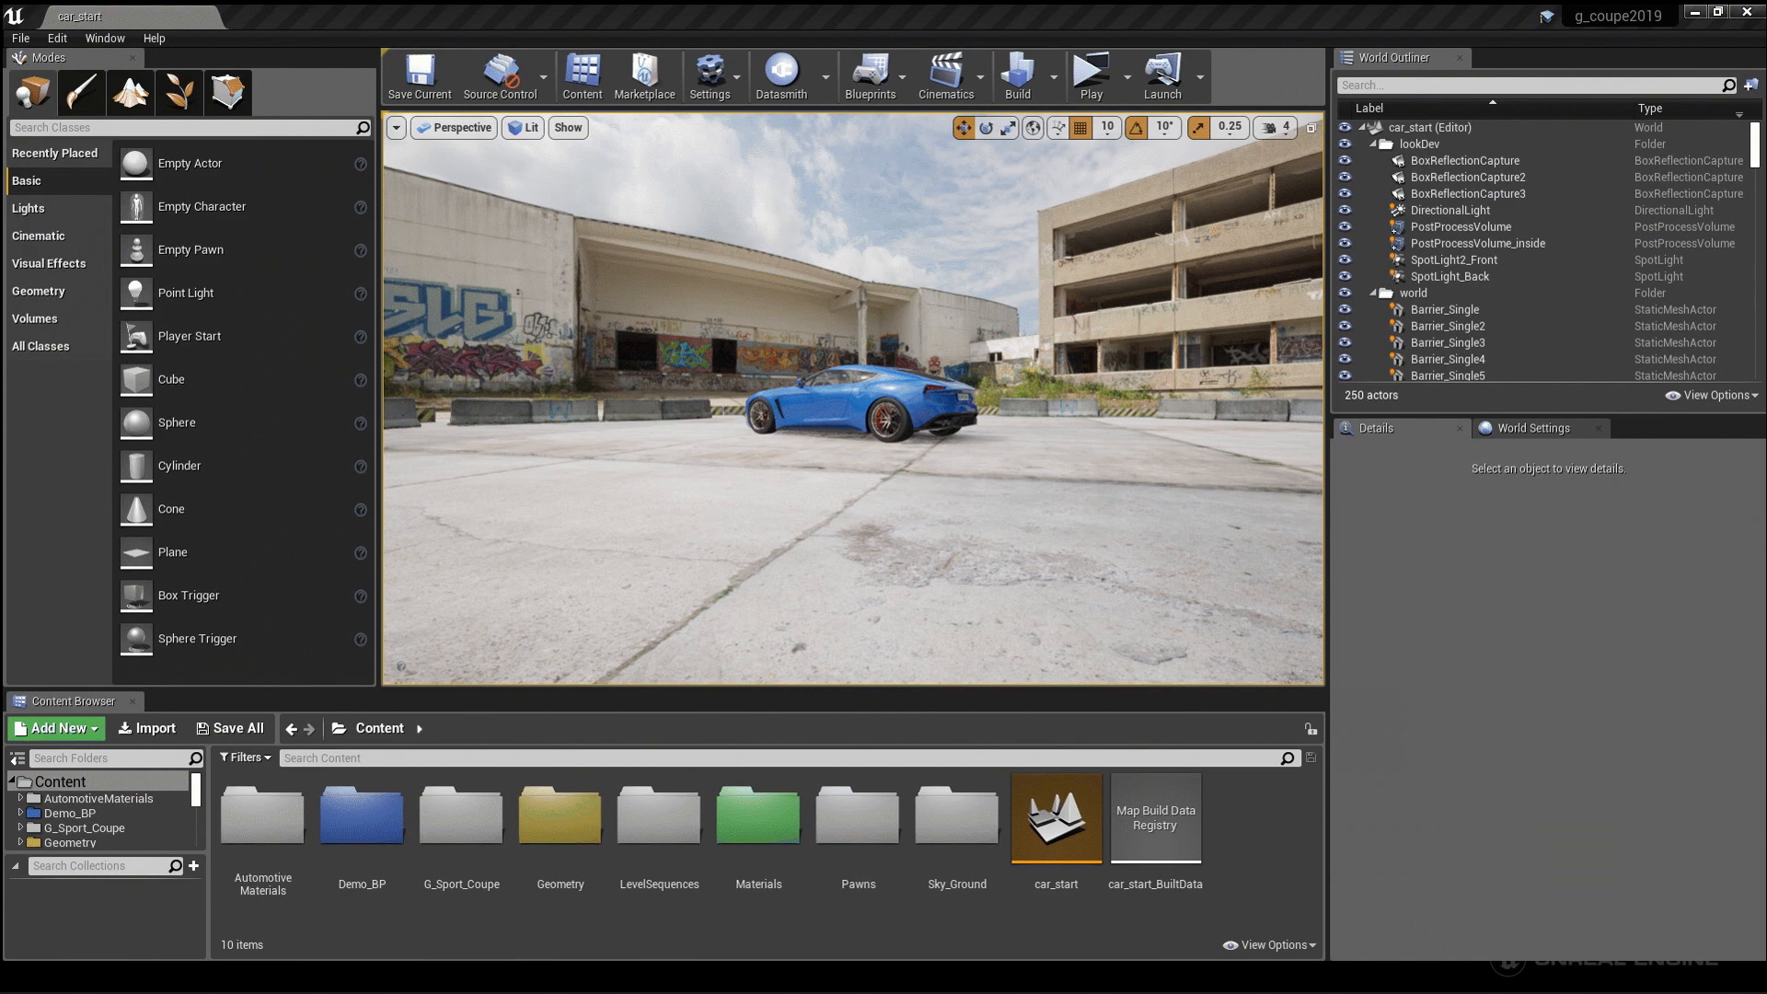
# In the g_coupe2019 project, move closer to the car and open the Cam_Move sequence from the LevelSequences folder.
pyautogui.moveTo(853, 398); pyautogui.dragTo(809, 359, button='right')
pyautogui.click(679, 842)
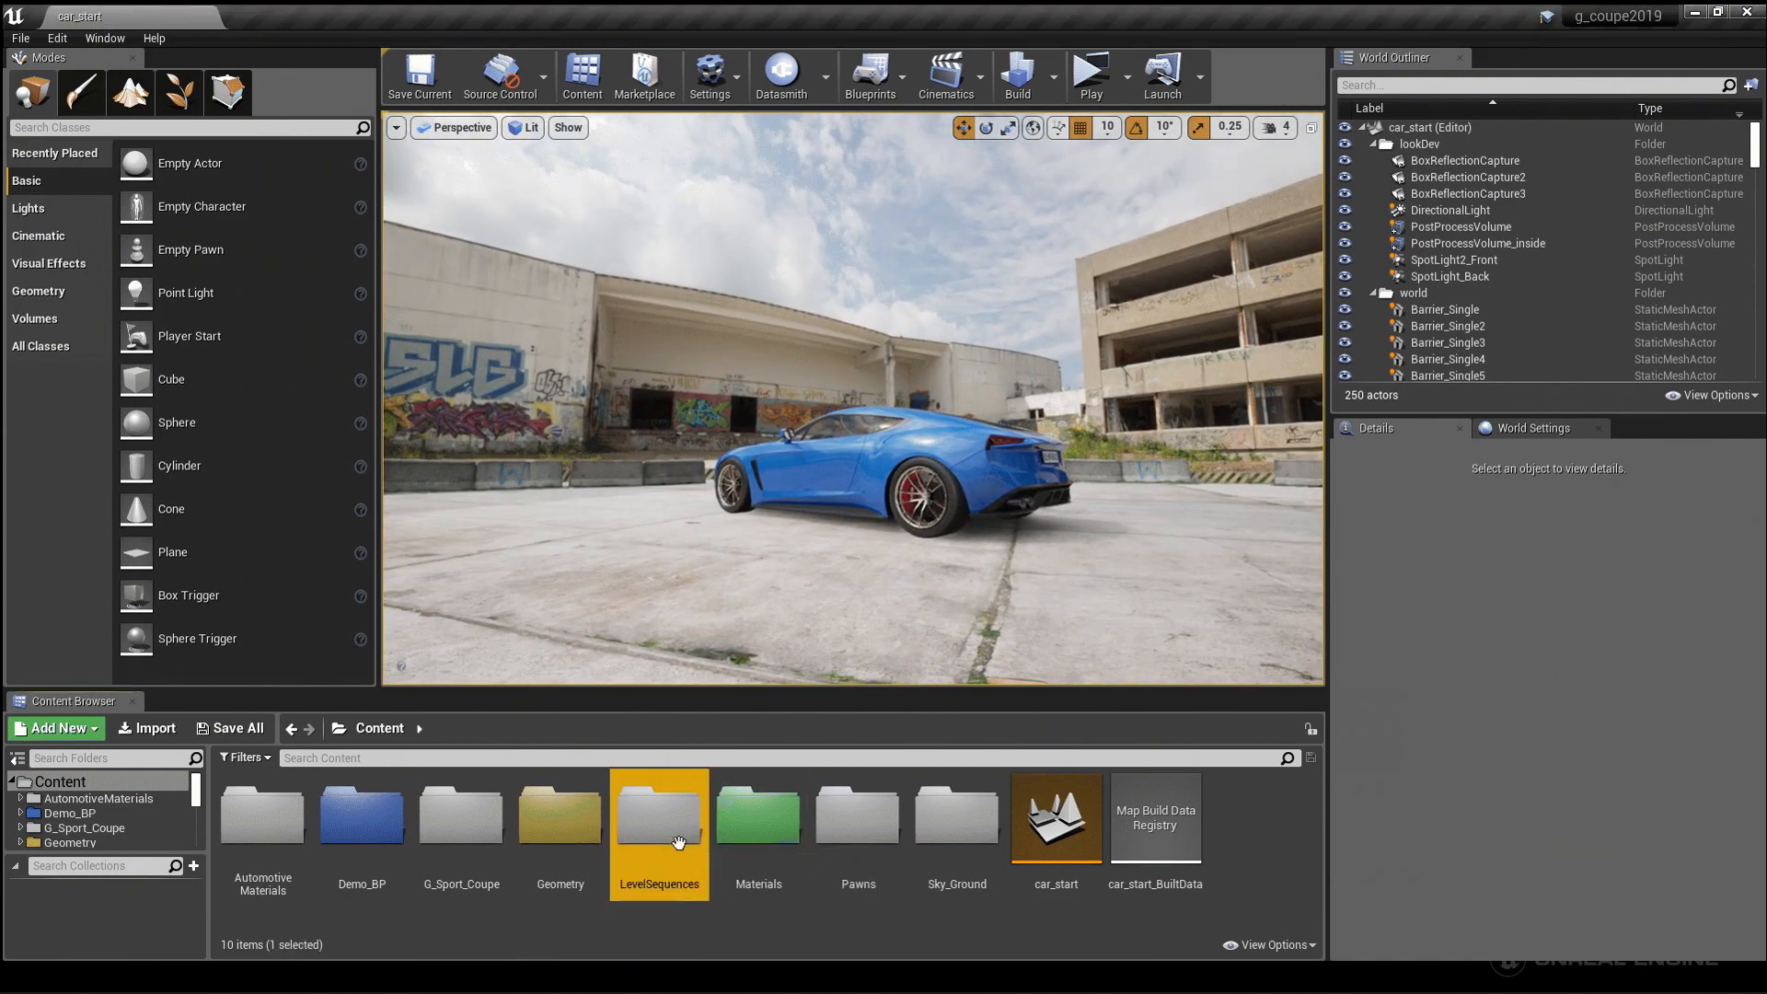
pyautogui.doubleClick(679, 843)
pyautogui.doubleClick(264, 817)
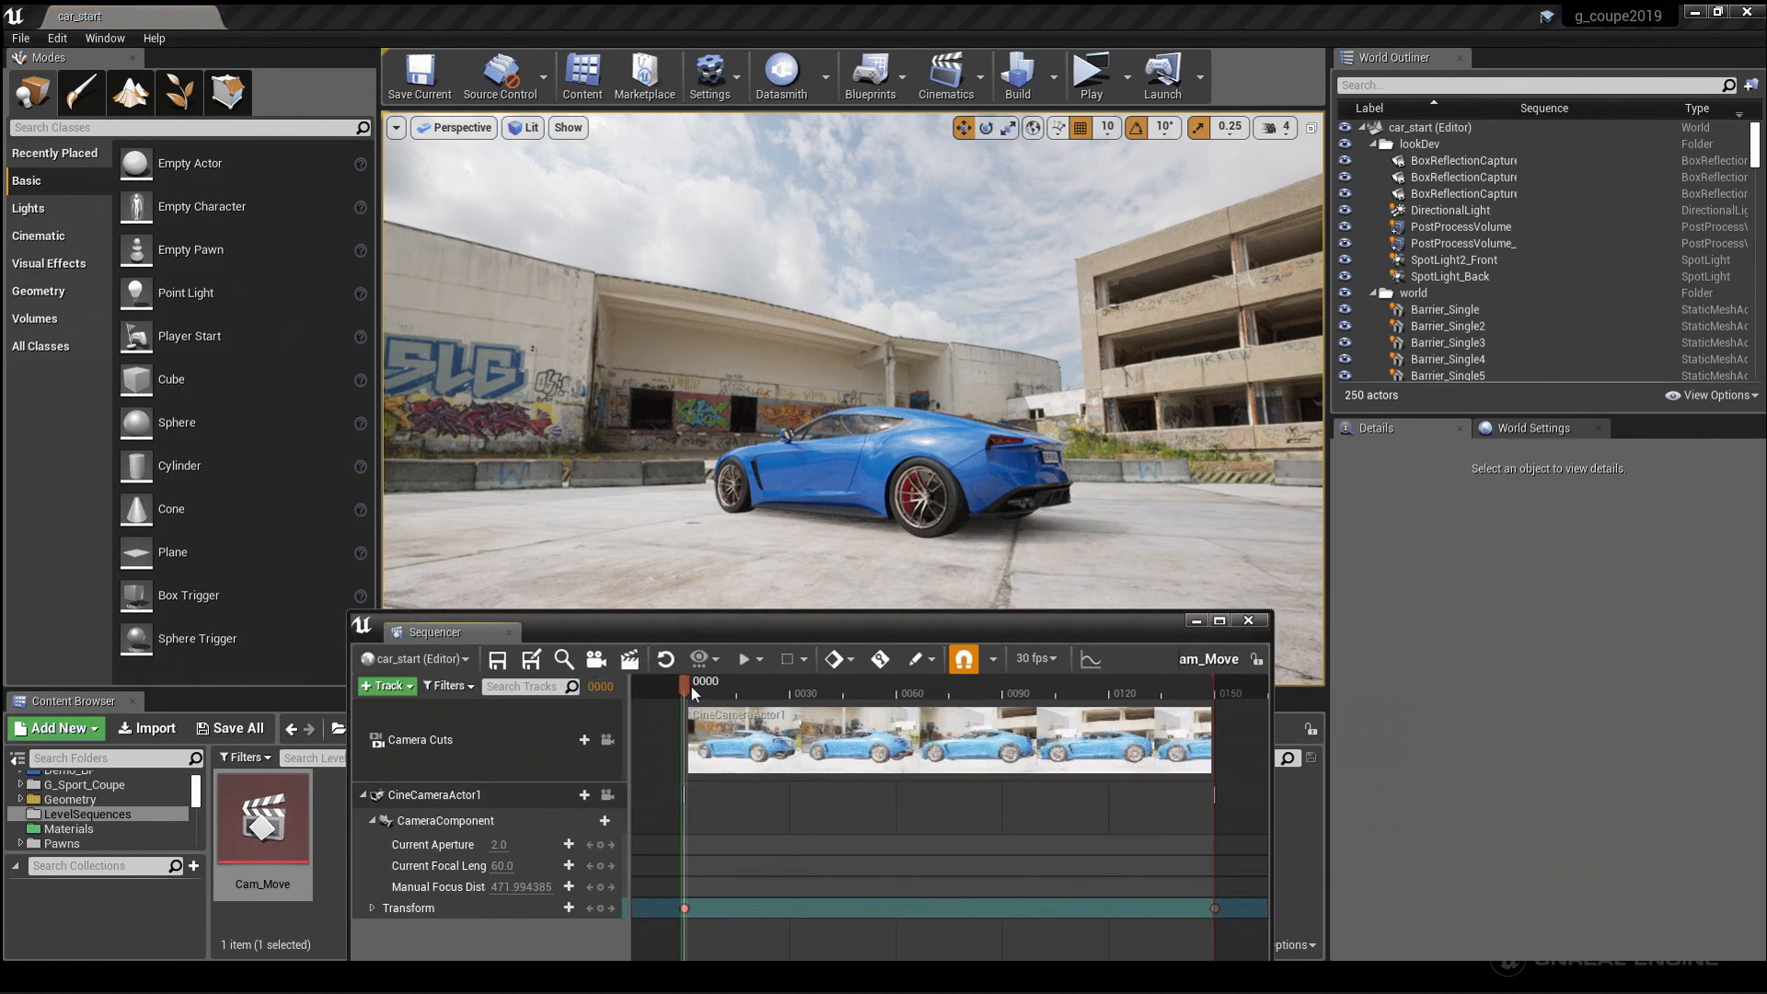
# Lock the viewport to the Camera Cuts track and play the sequence up to frame 40.
pyautogui.click(608, 739)
pyautogui.press('space')
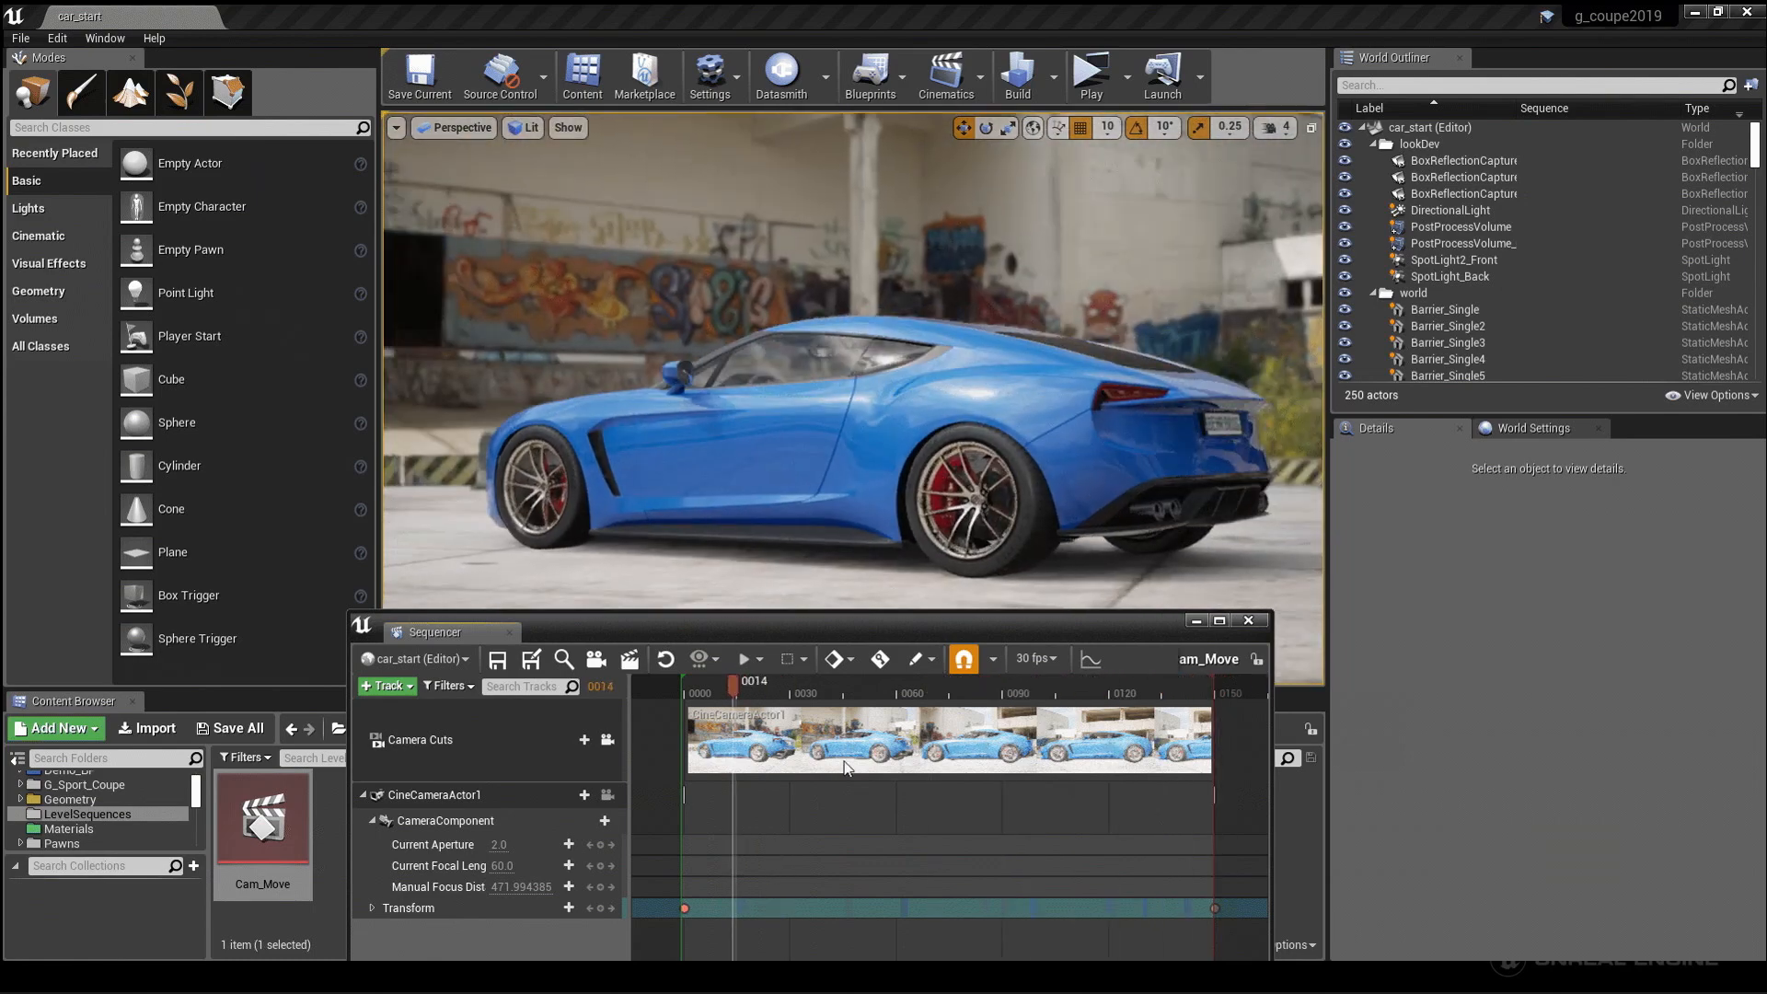
pyautogui.click(827, 783)
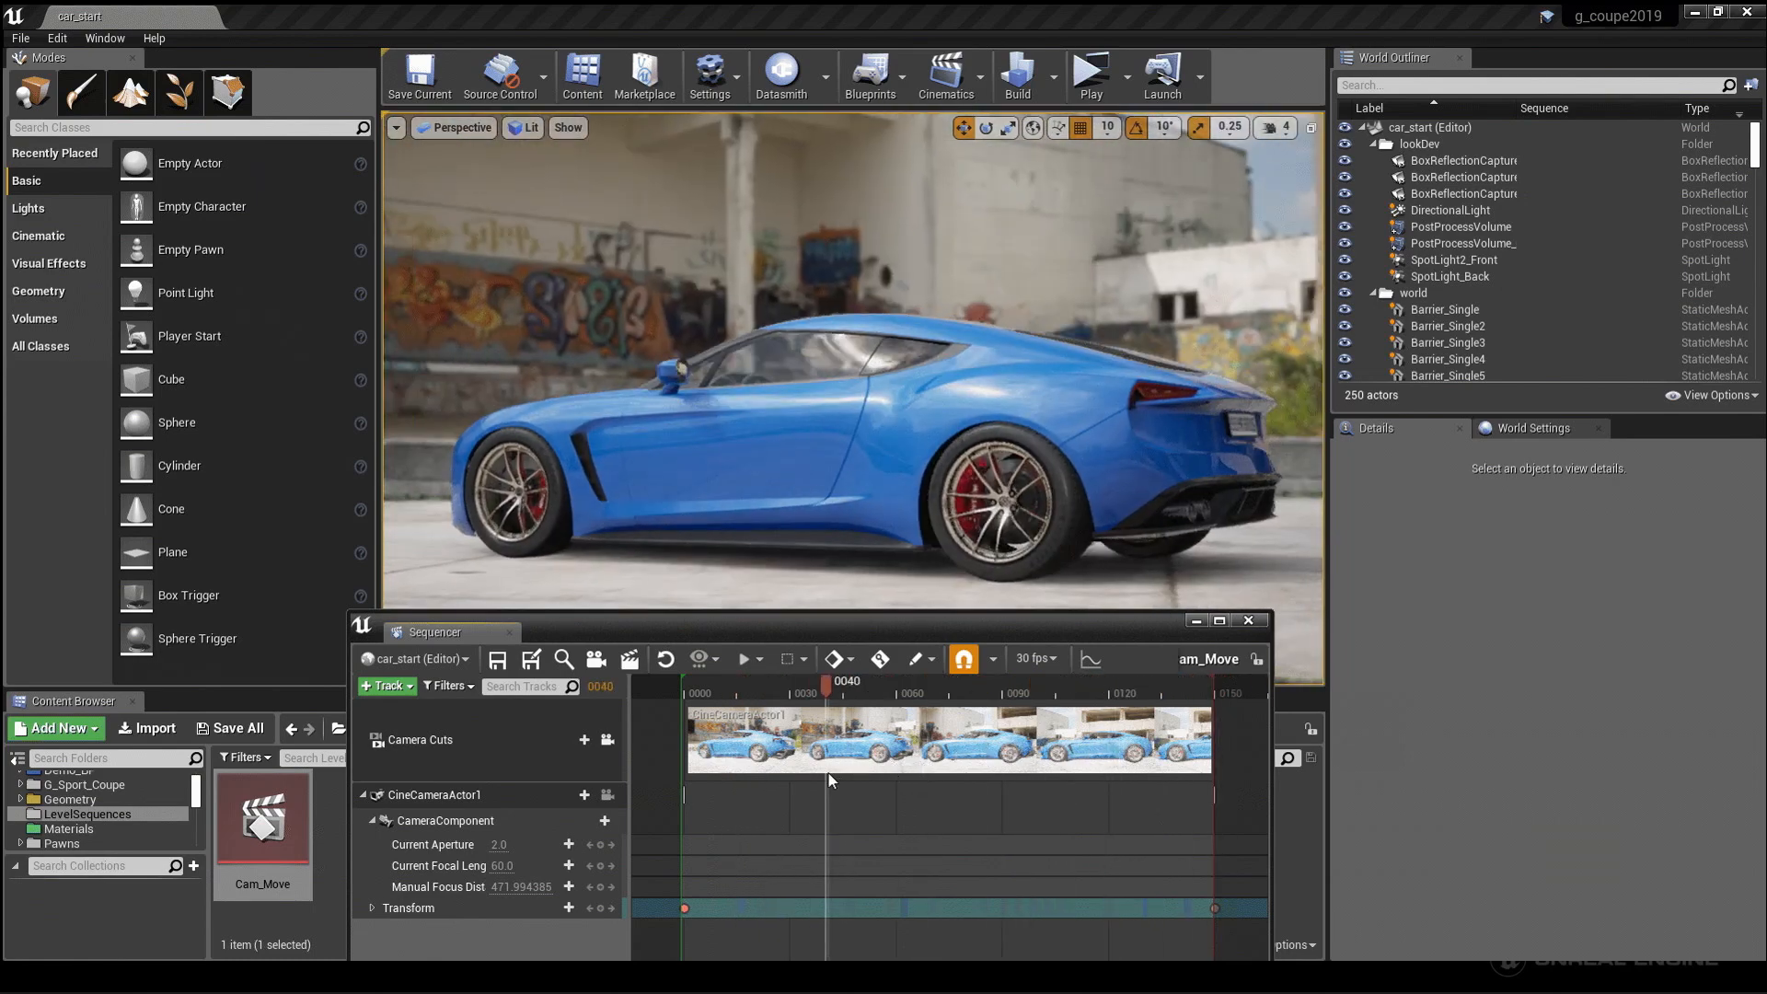
# Open the movie render settings for the sequence and set the image output format to Custom Render Passes.
pyautogui.click(629, 659)
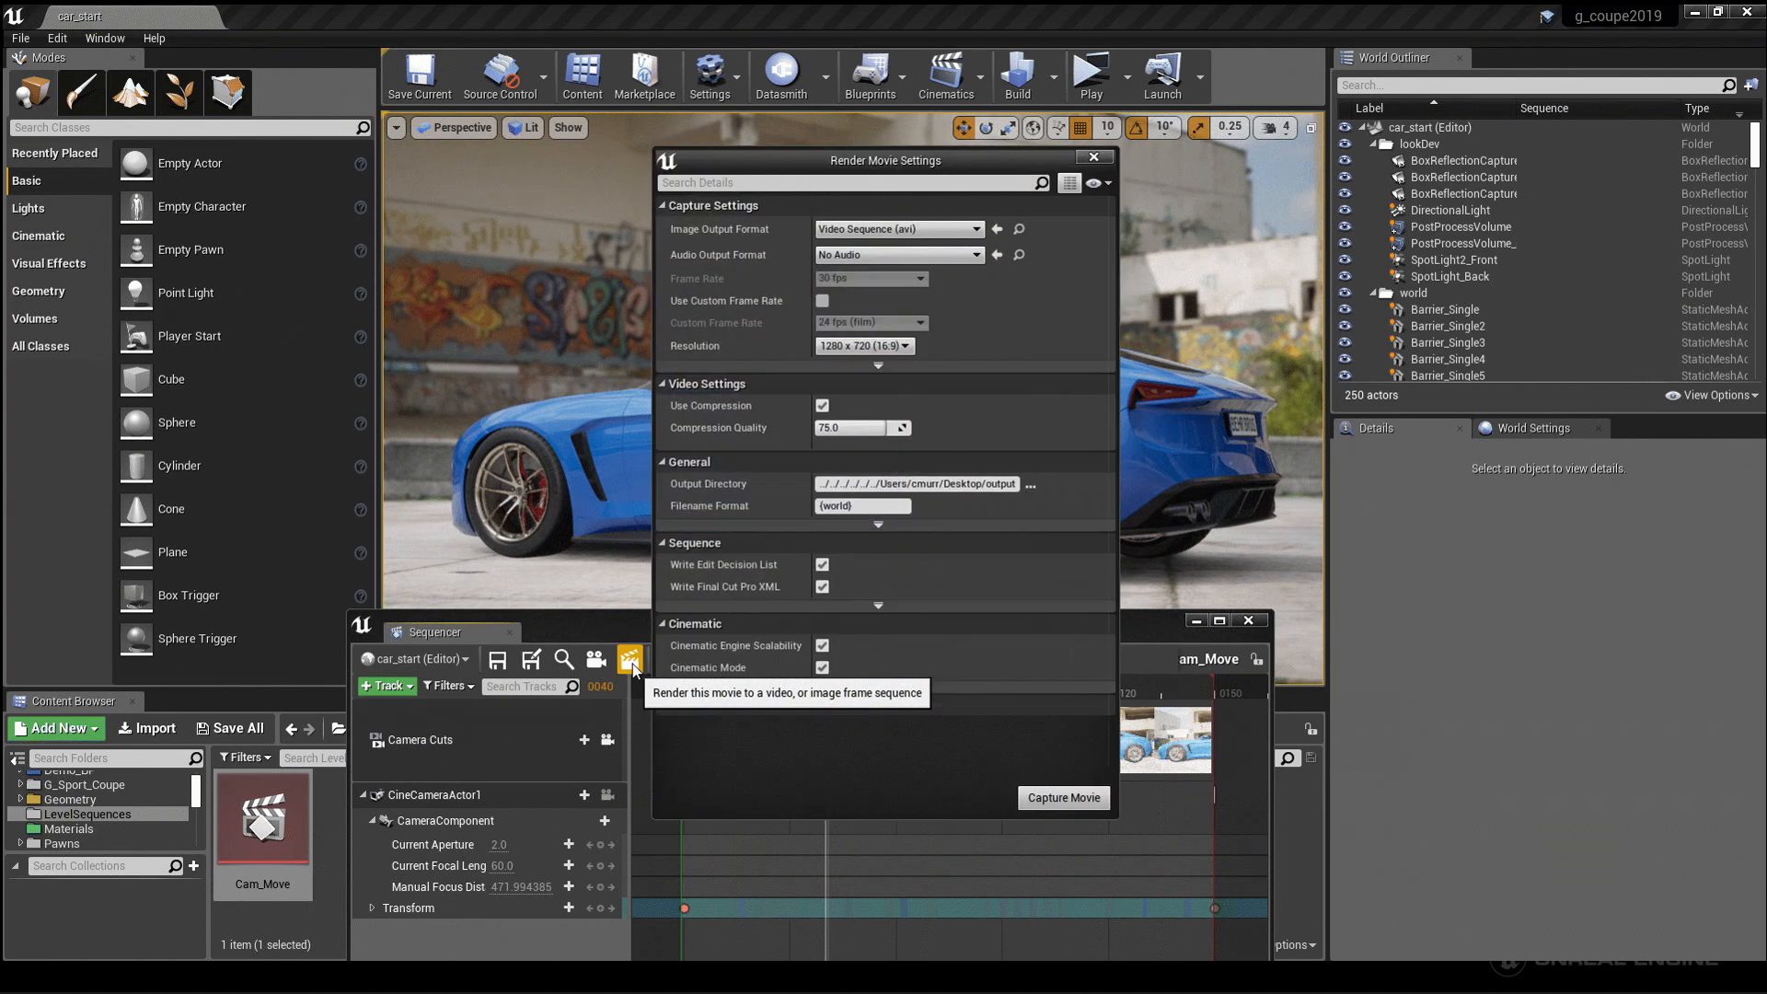
pyautogui.click(881, 229)
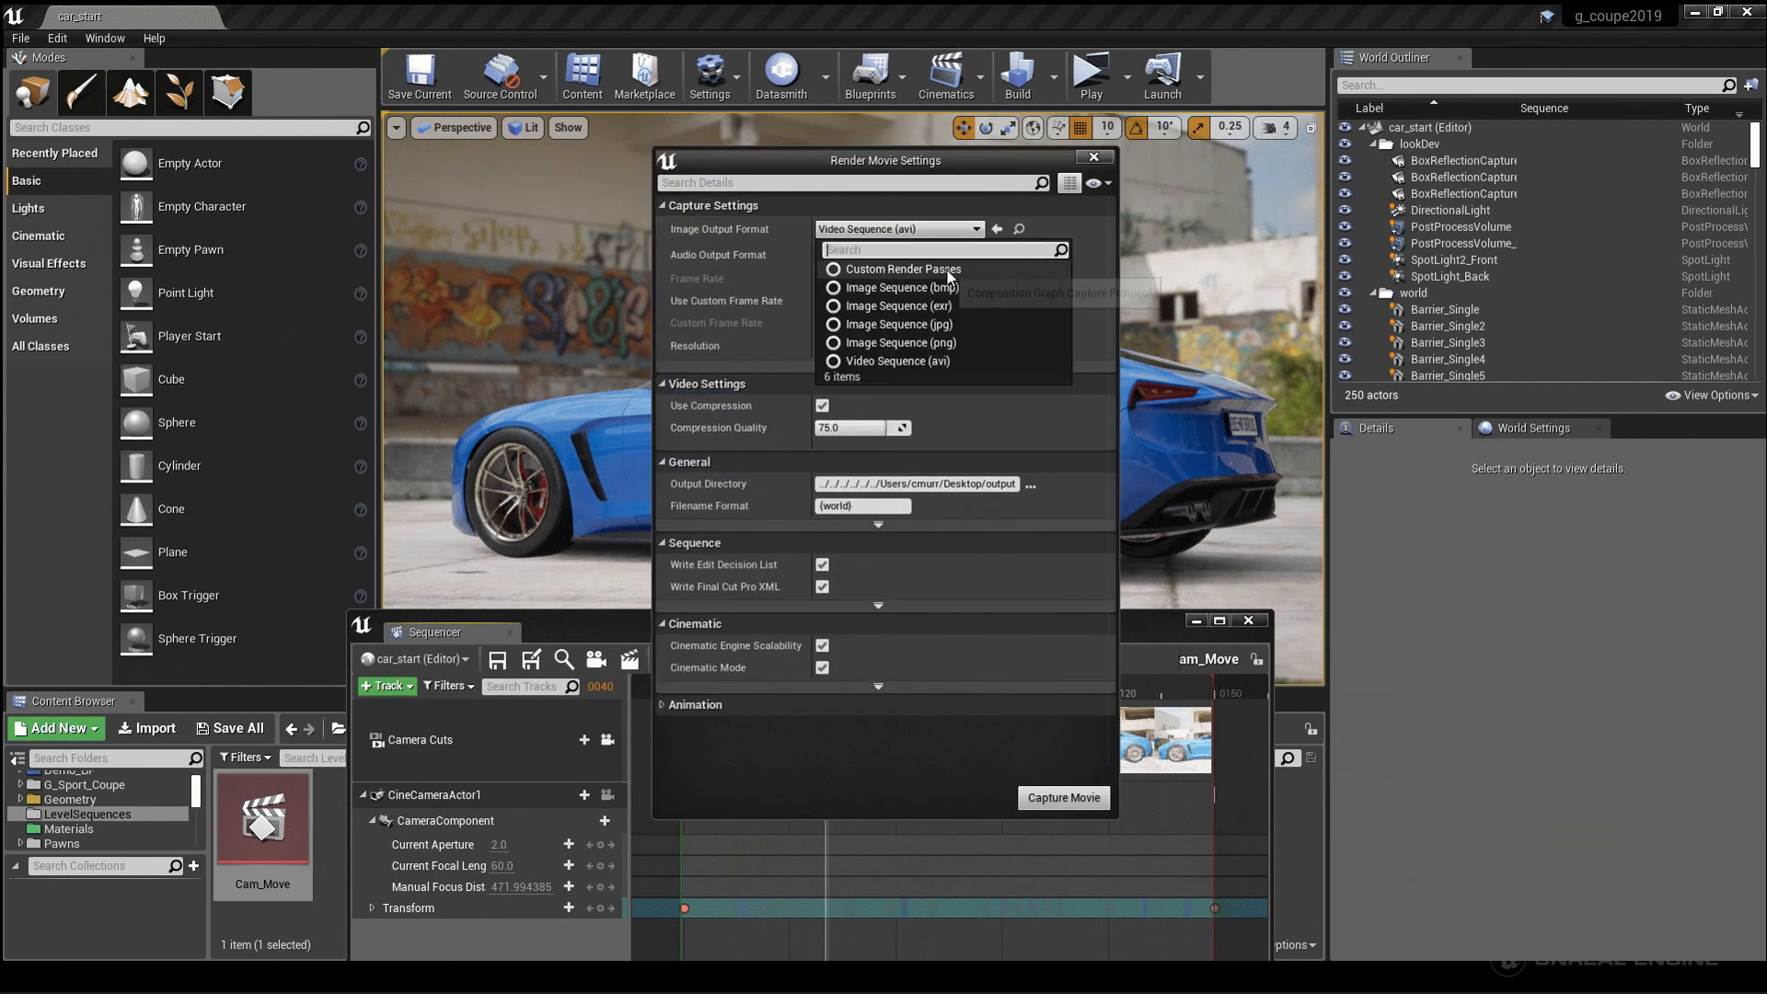
pyautogui.click(874, 249)
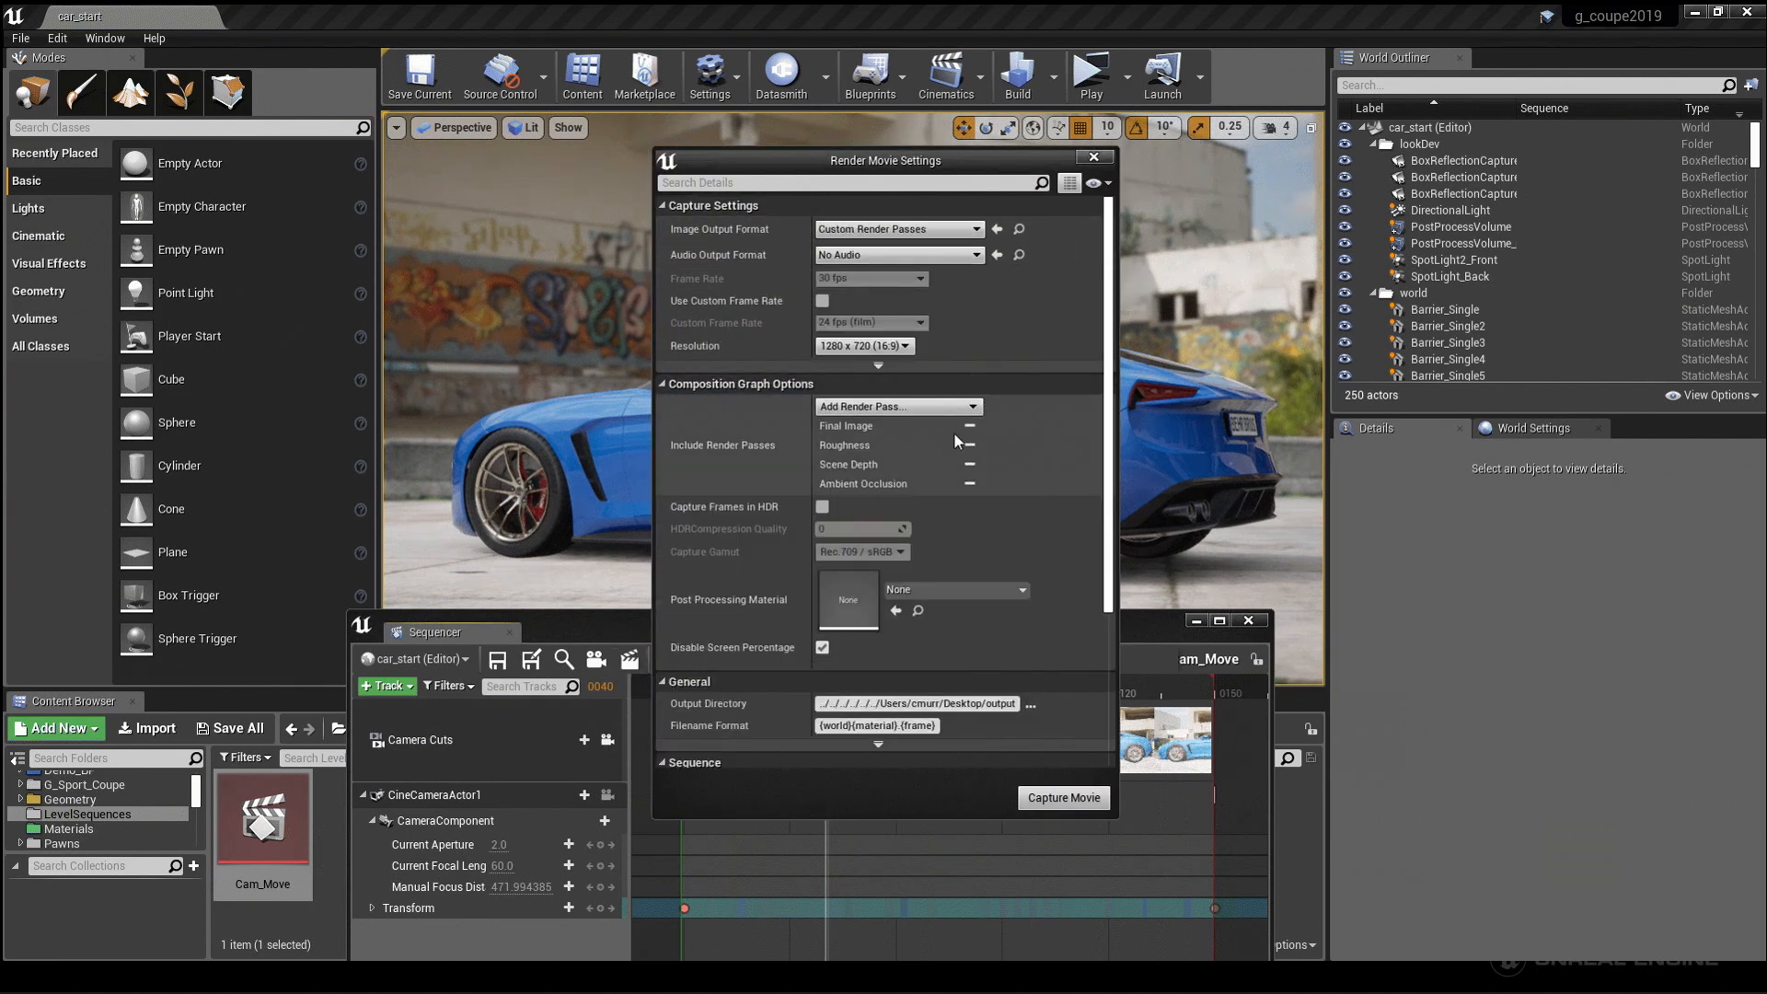
# Include the Scene Color and Specular render passes and move the render settings window away from the car.
pyautogui.click(946, 409)
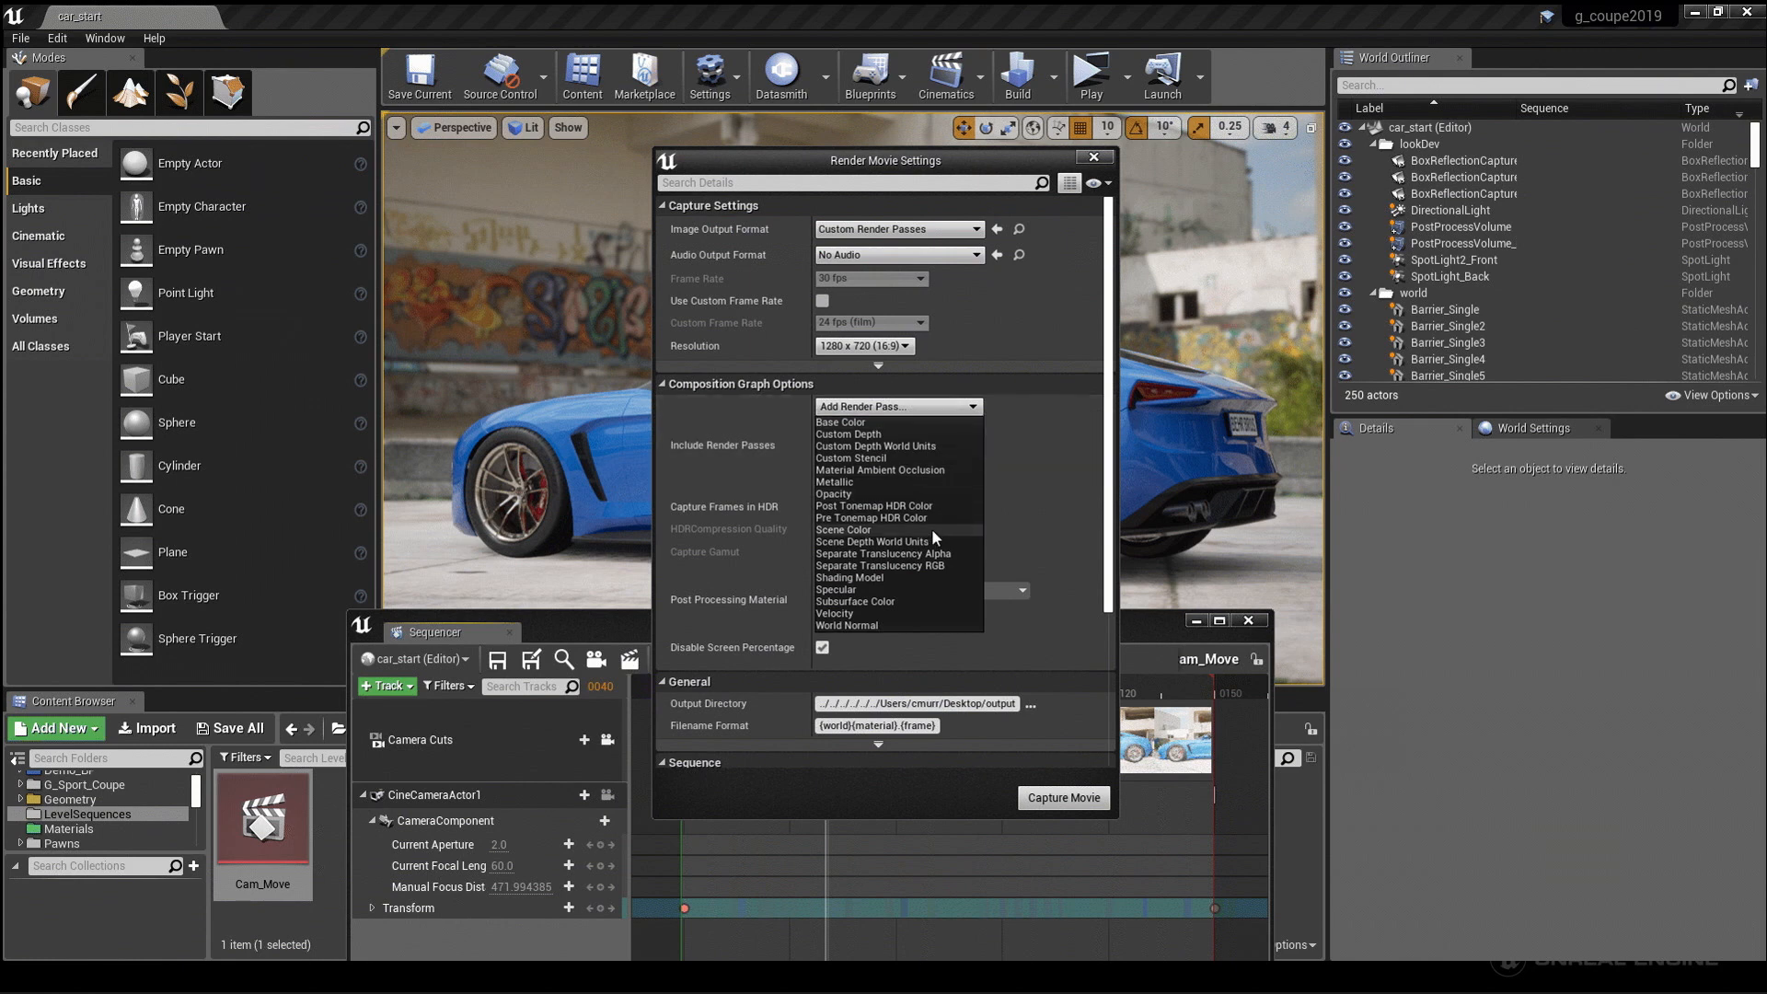
pyautogui.click(931, 526)
pyautogui.click(918, 408)
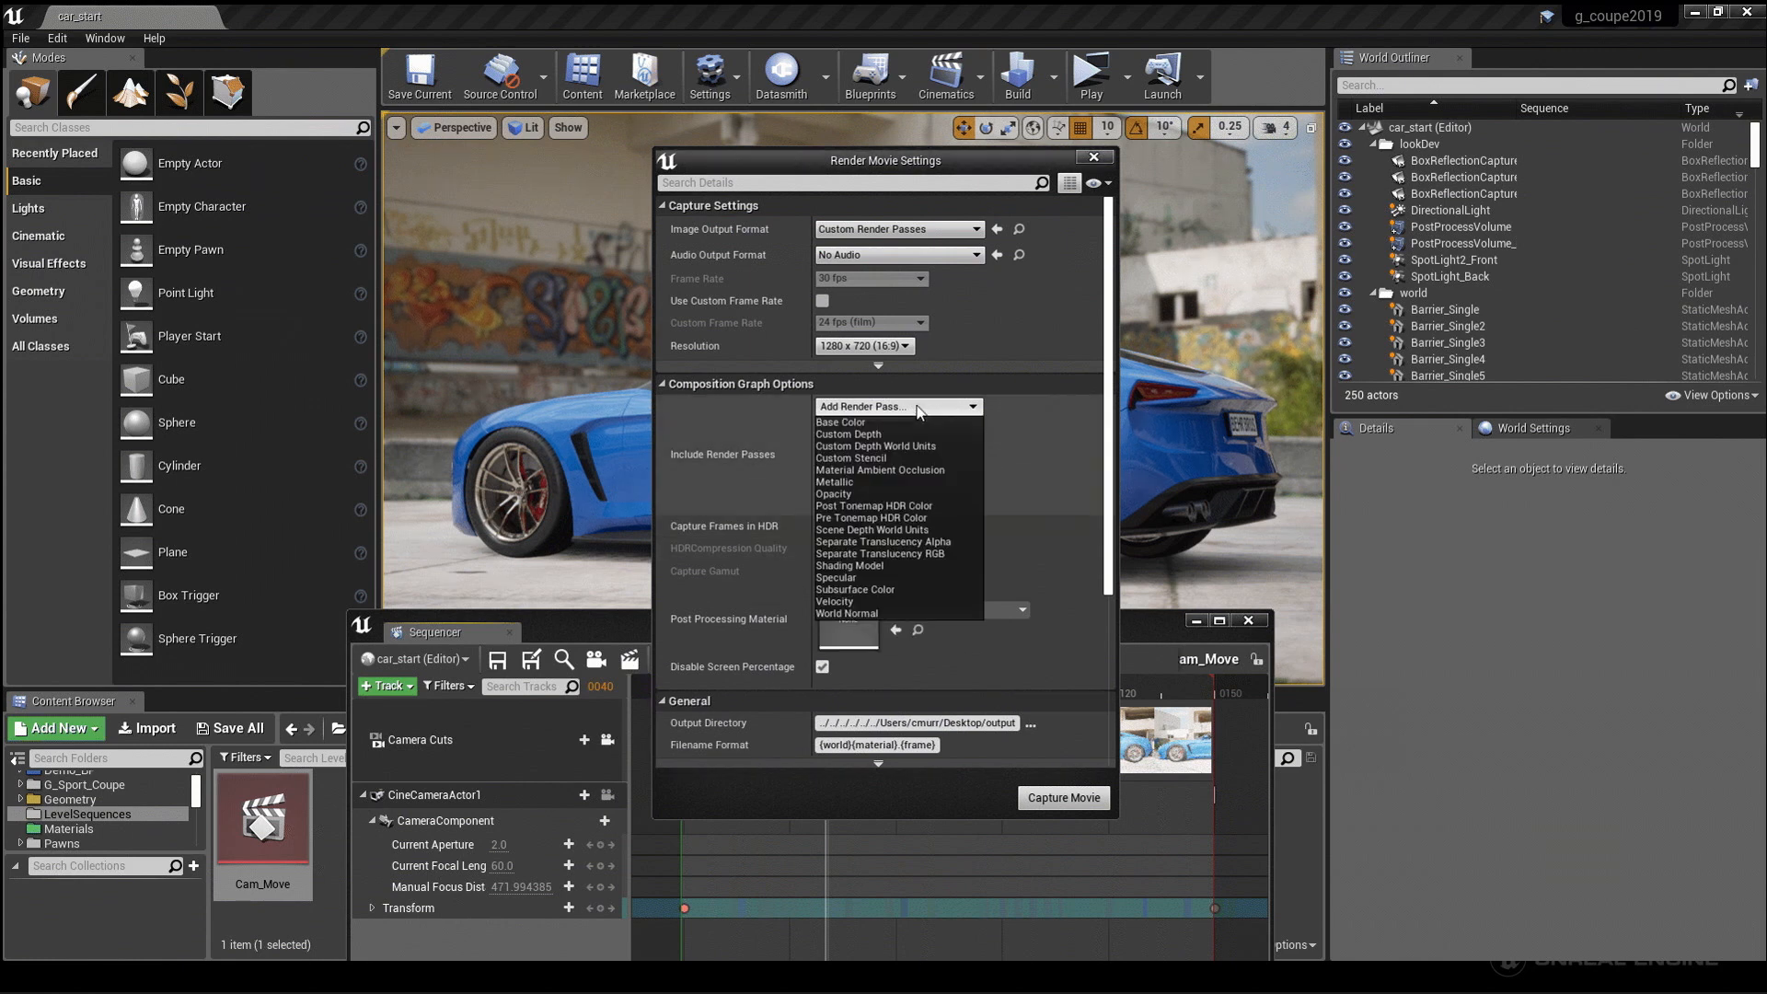
pyautogui.click(912, 571)
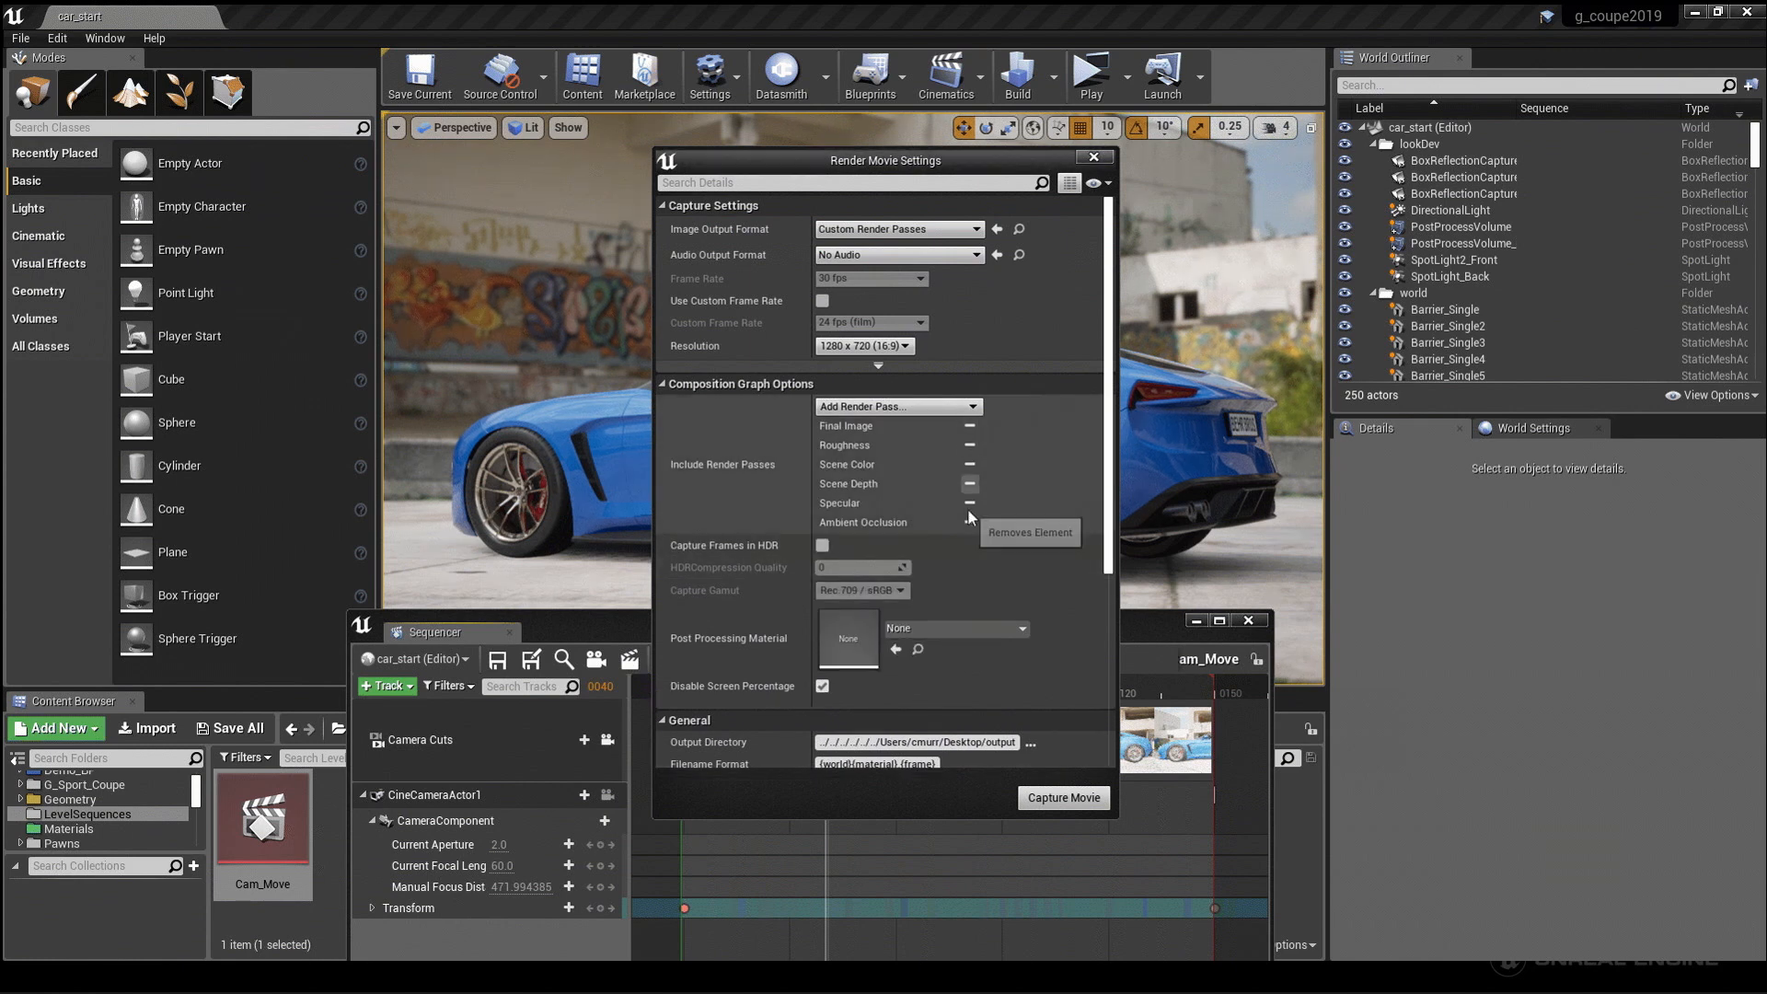
pyautogui.moveTo(893, 169); pyautogui.dragTo(345, 187)
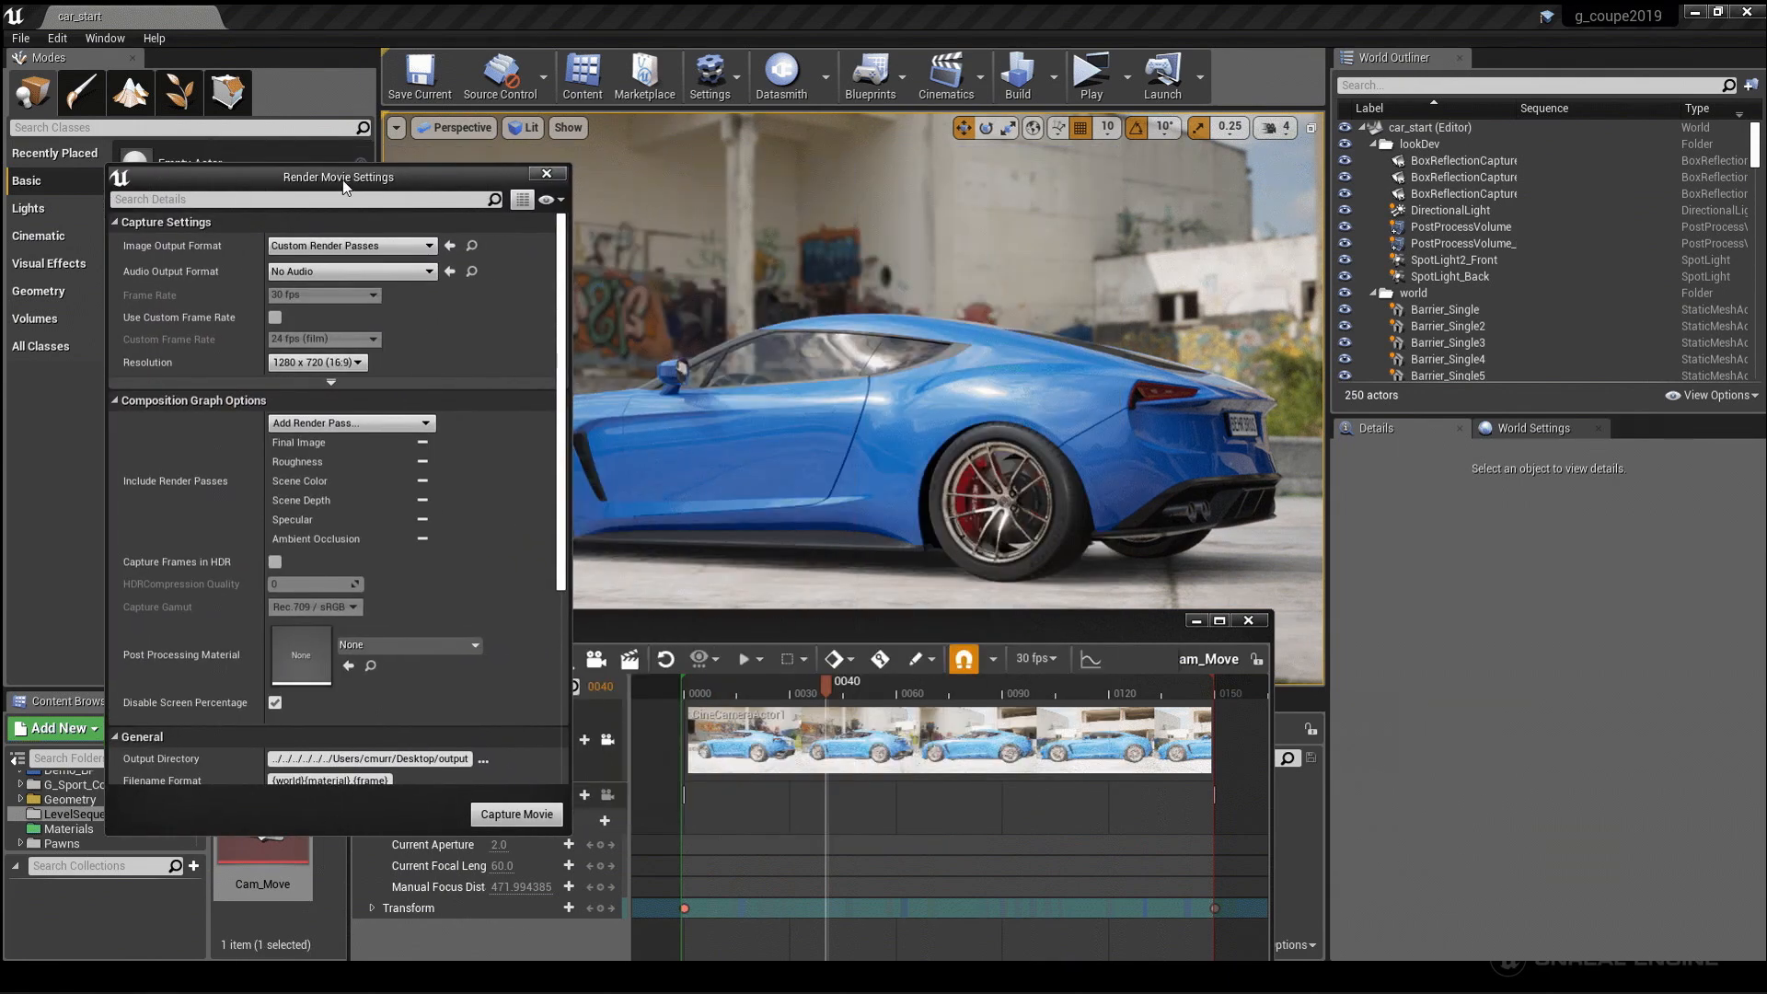
# Choose the 1280 x 720 (16:9) render resolution and start capturing the movie with the custom render passes.
pyautogui.scroll(-5, 405, 645)
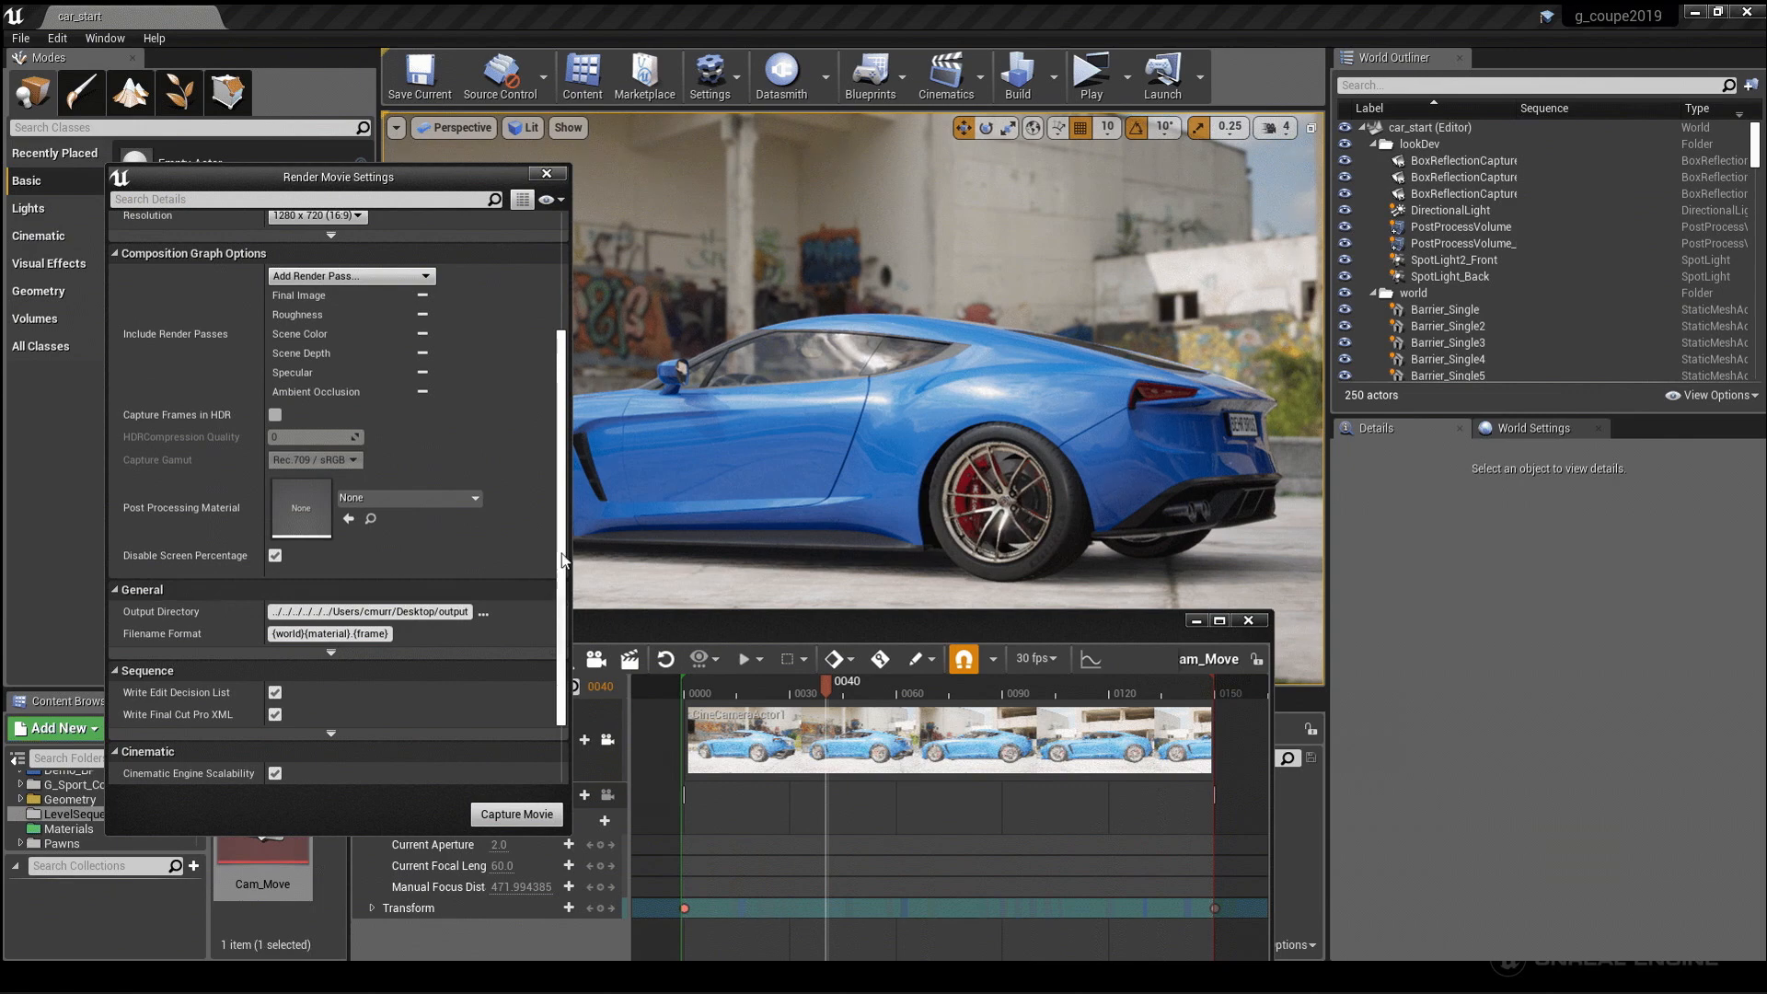
pyautogui.scroll(4, 349, 389)
pyautogui.click(327, 350)
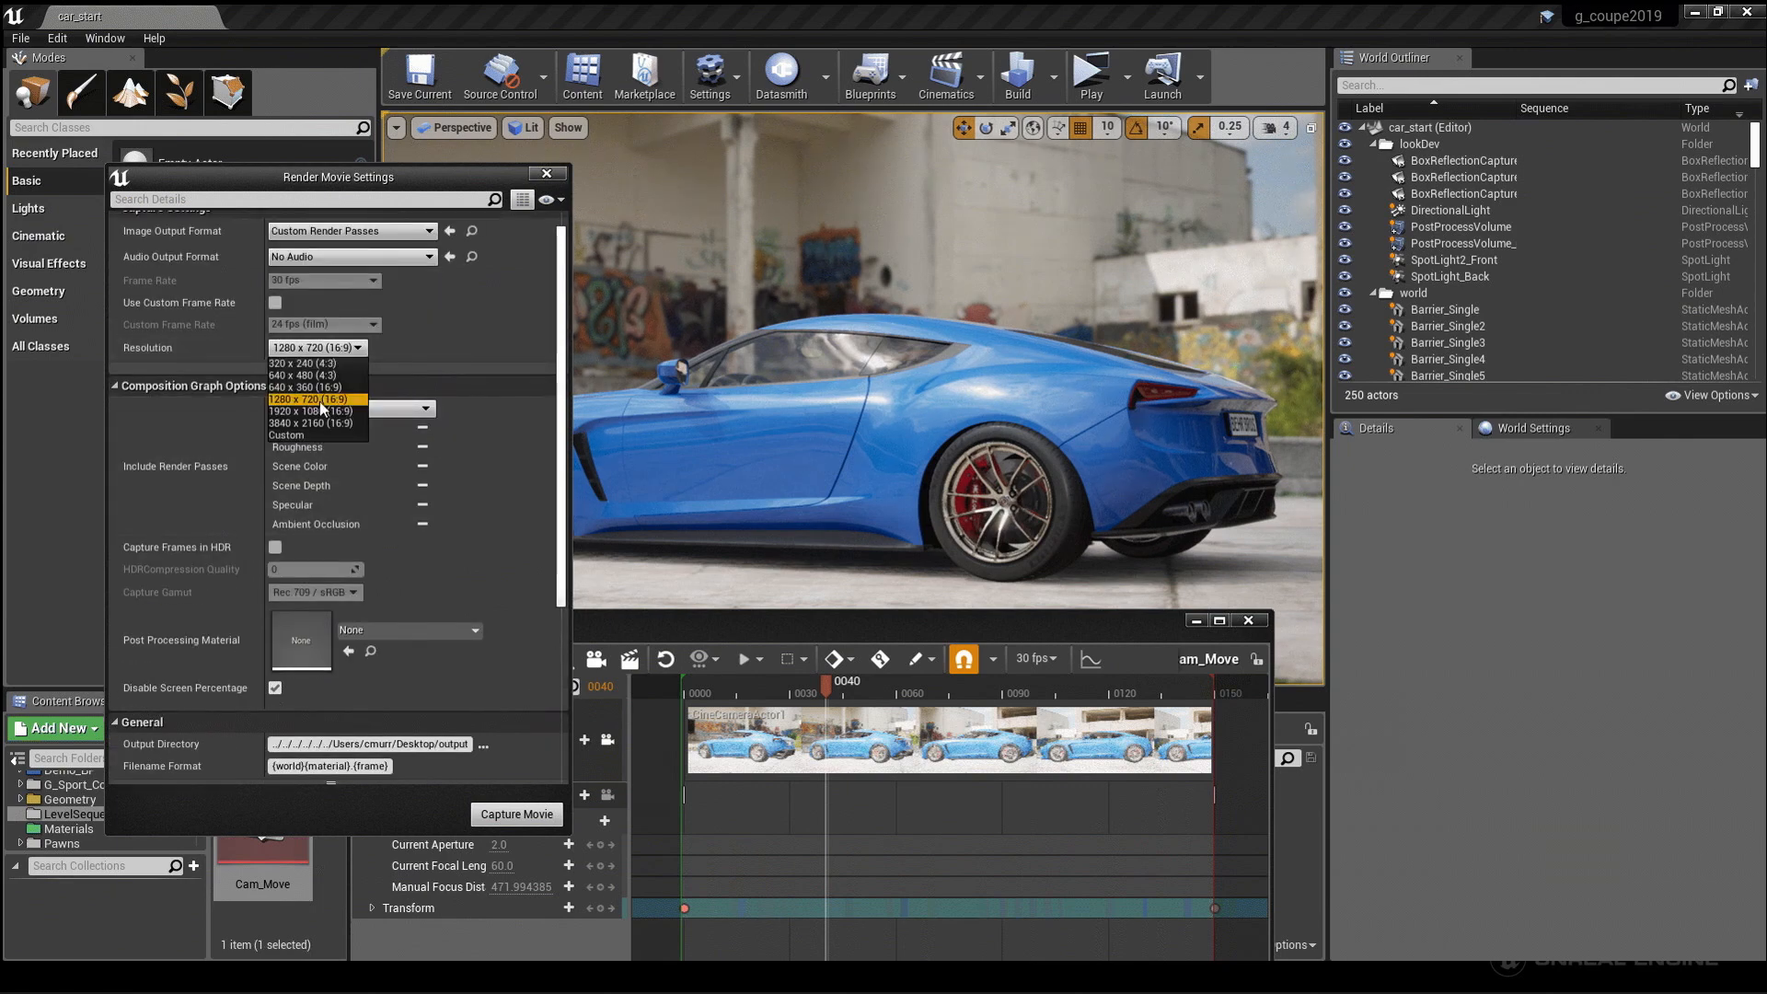
pyautogui.click(322, 402)
pyautogui.click(517, 814)
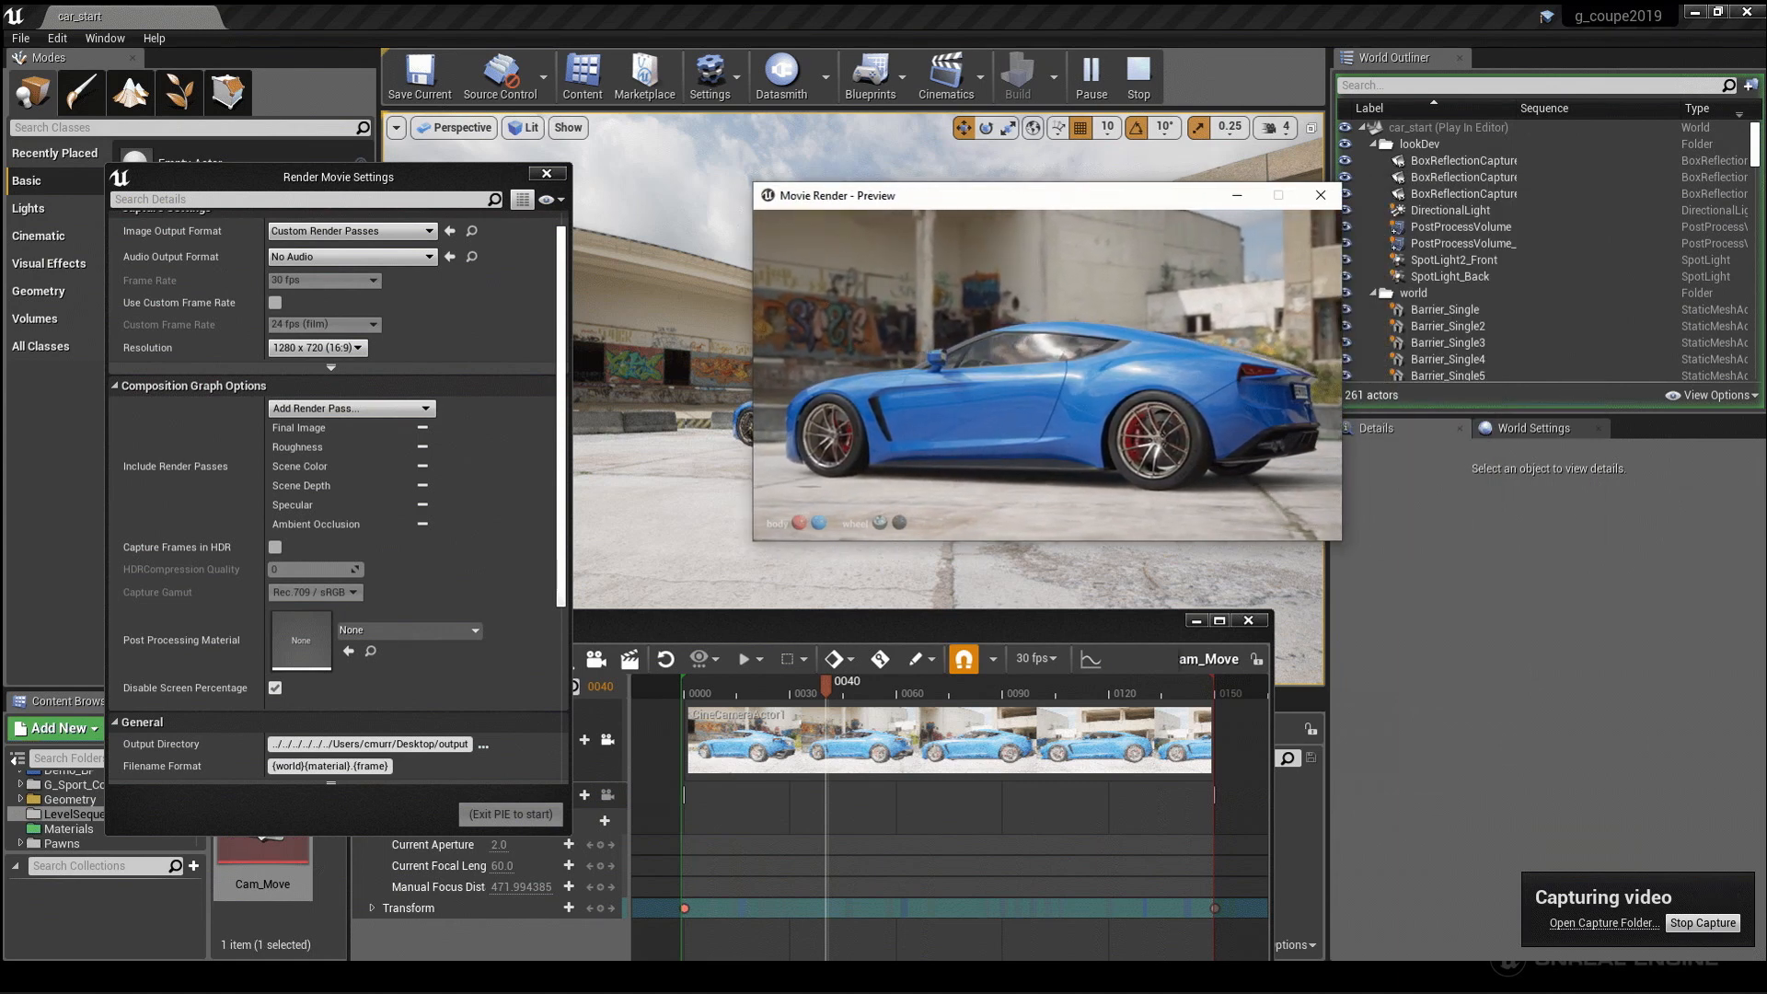
# Move the render preview aside and look through the rendered pass images in the Desktop output folder.
pyautogui.moveTo(1017, 195); pyautogui.dragTo(672, 108)
pyautogui.moveTo(1766, 552); pyautogui.dragTo(1459, 166)
pyautogui.moveTo(1681, 263); pyautogui.dragTo(1709, 628)
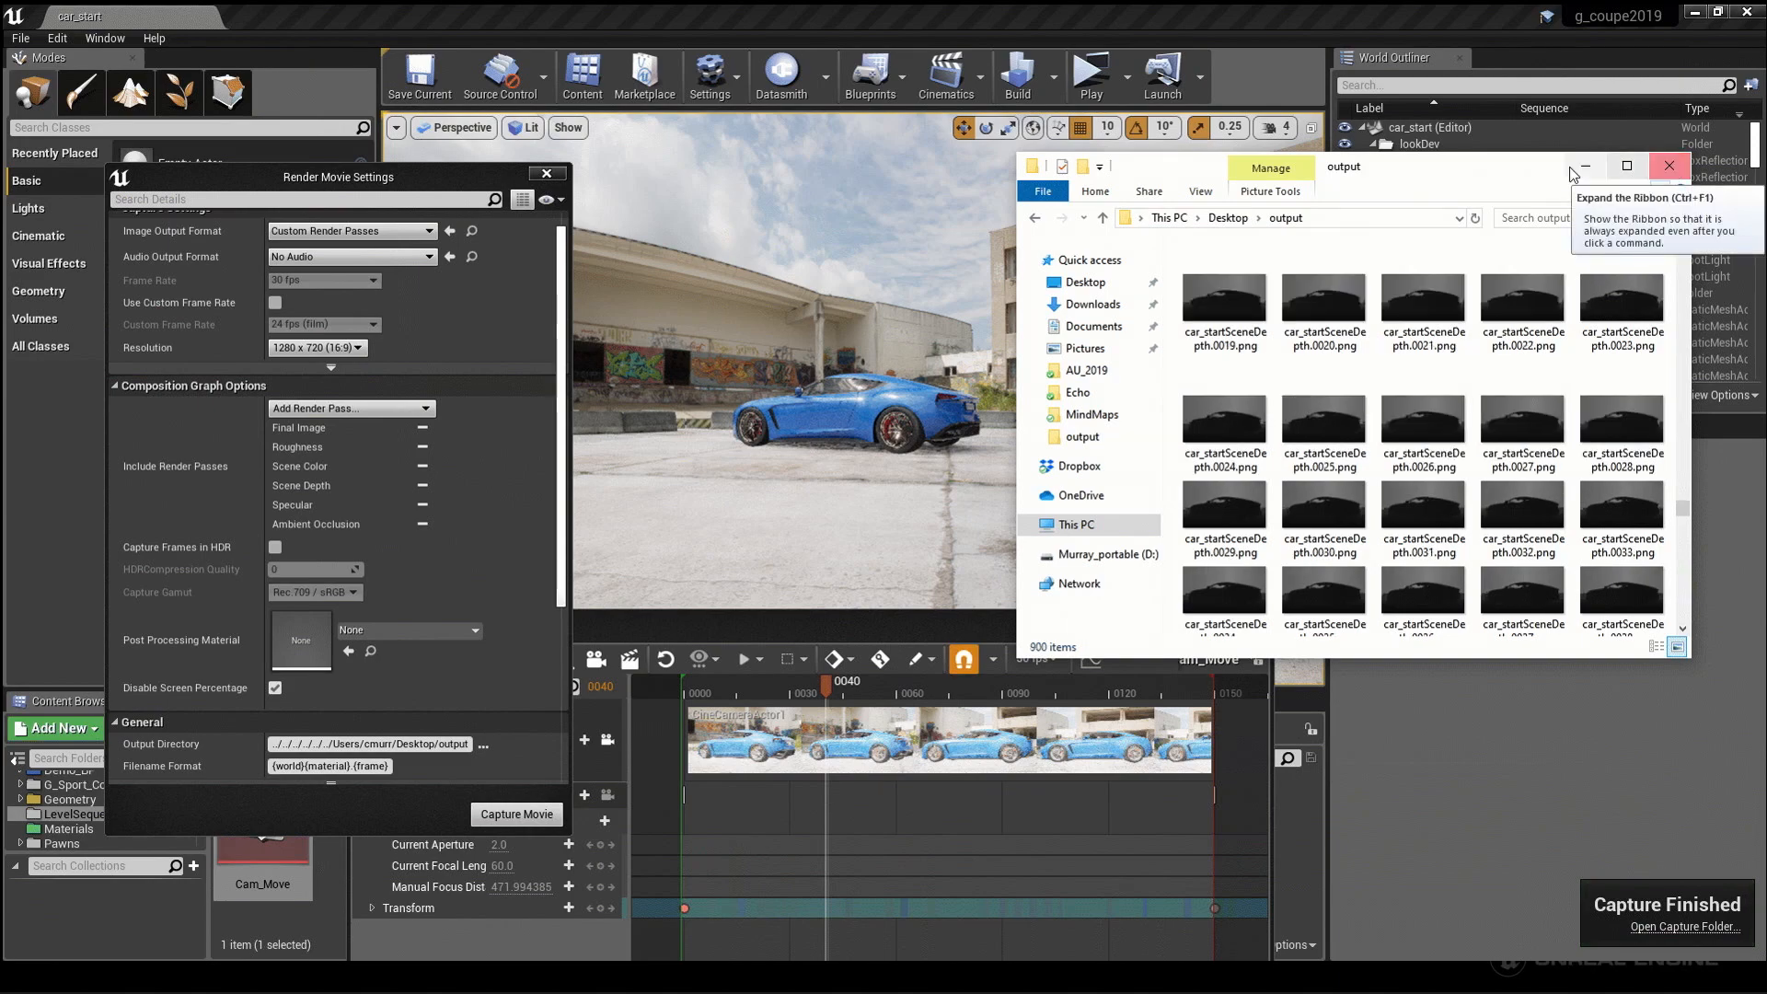
pyautogui.moveTo(1486, 163); pyautogui.dragTo(1733, 236)
pyautogui.click(1747, 204)
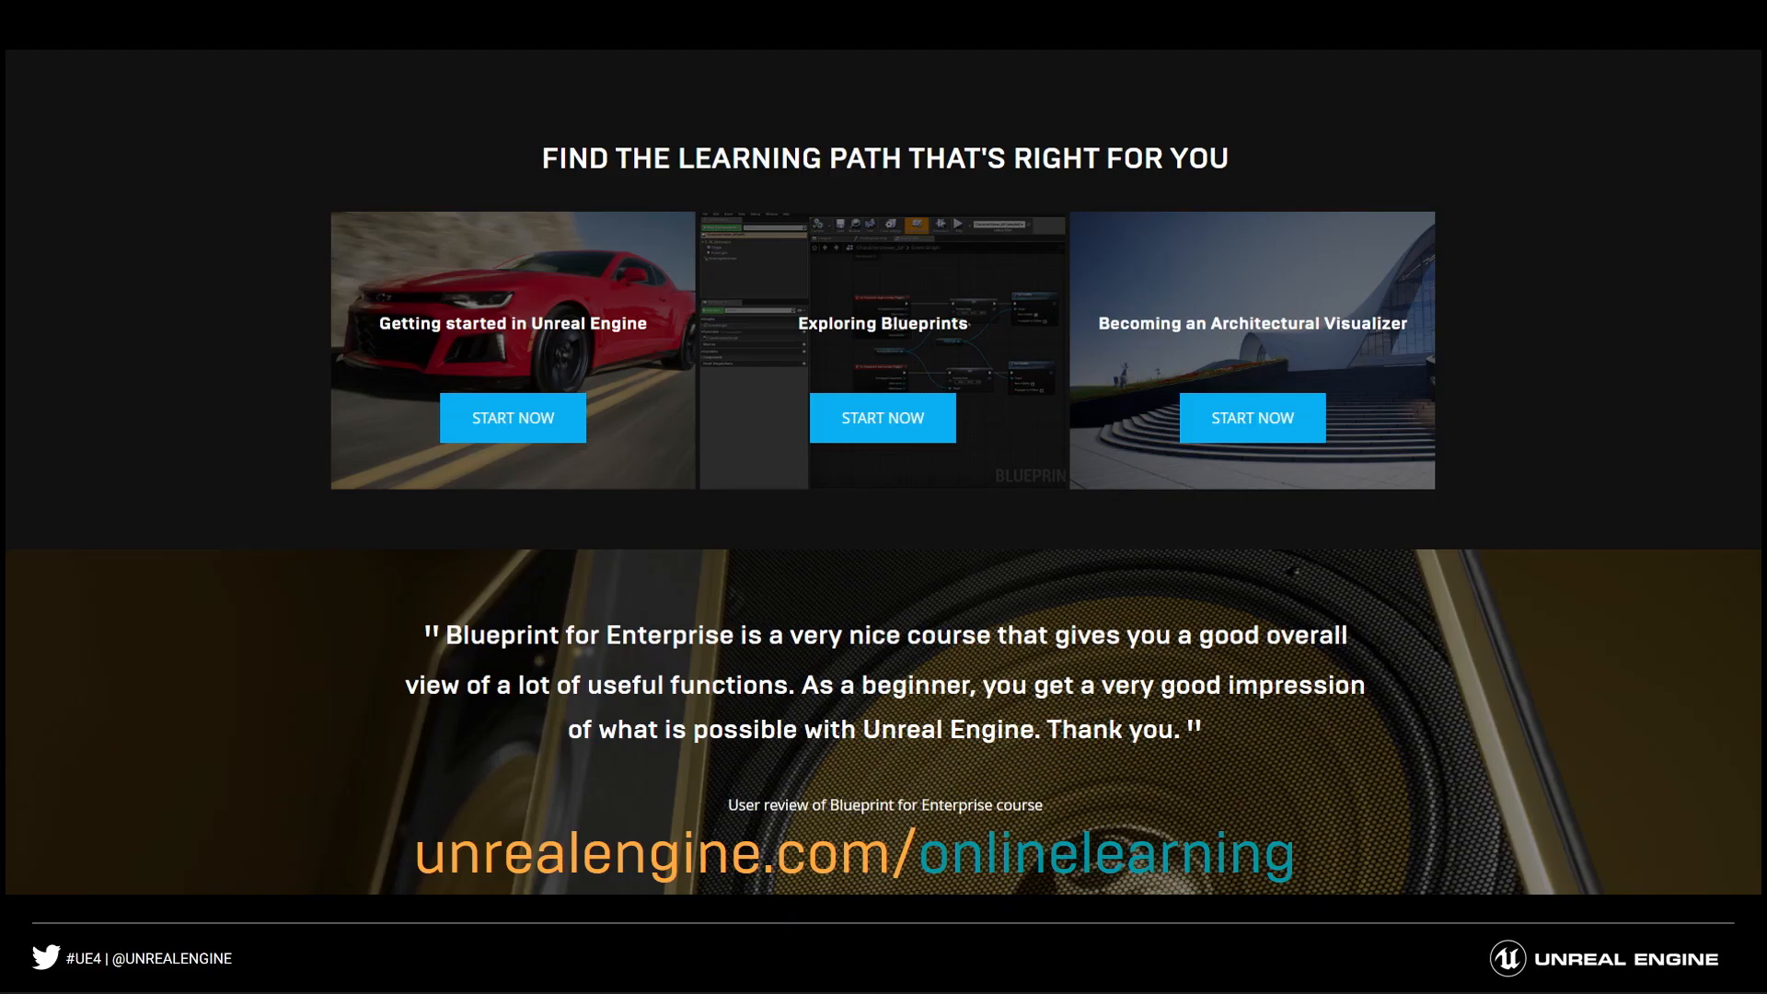
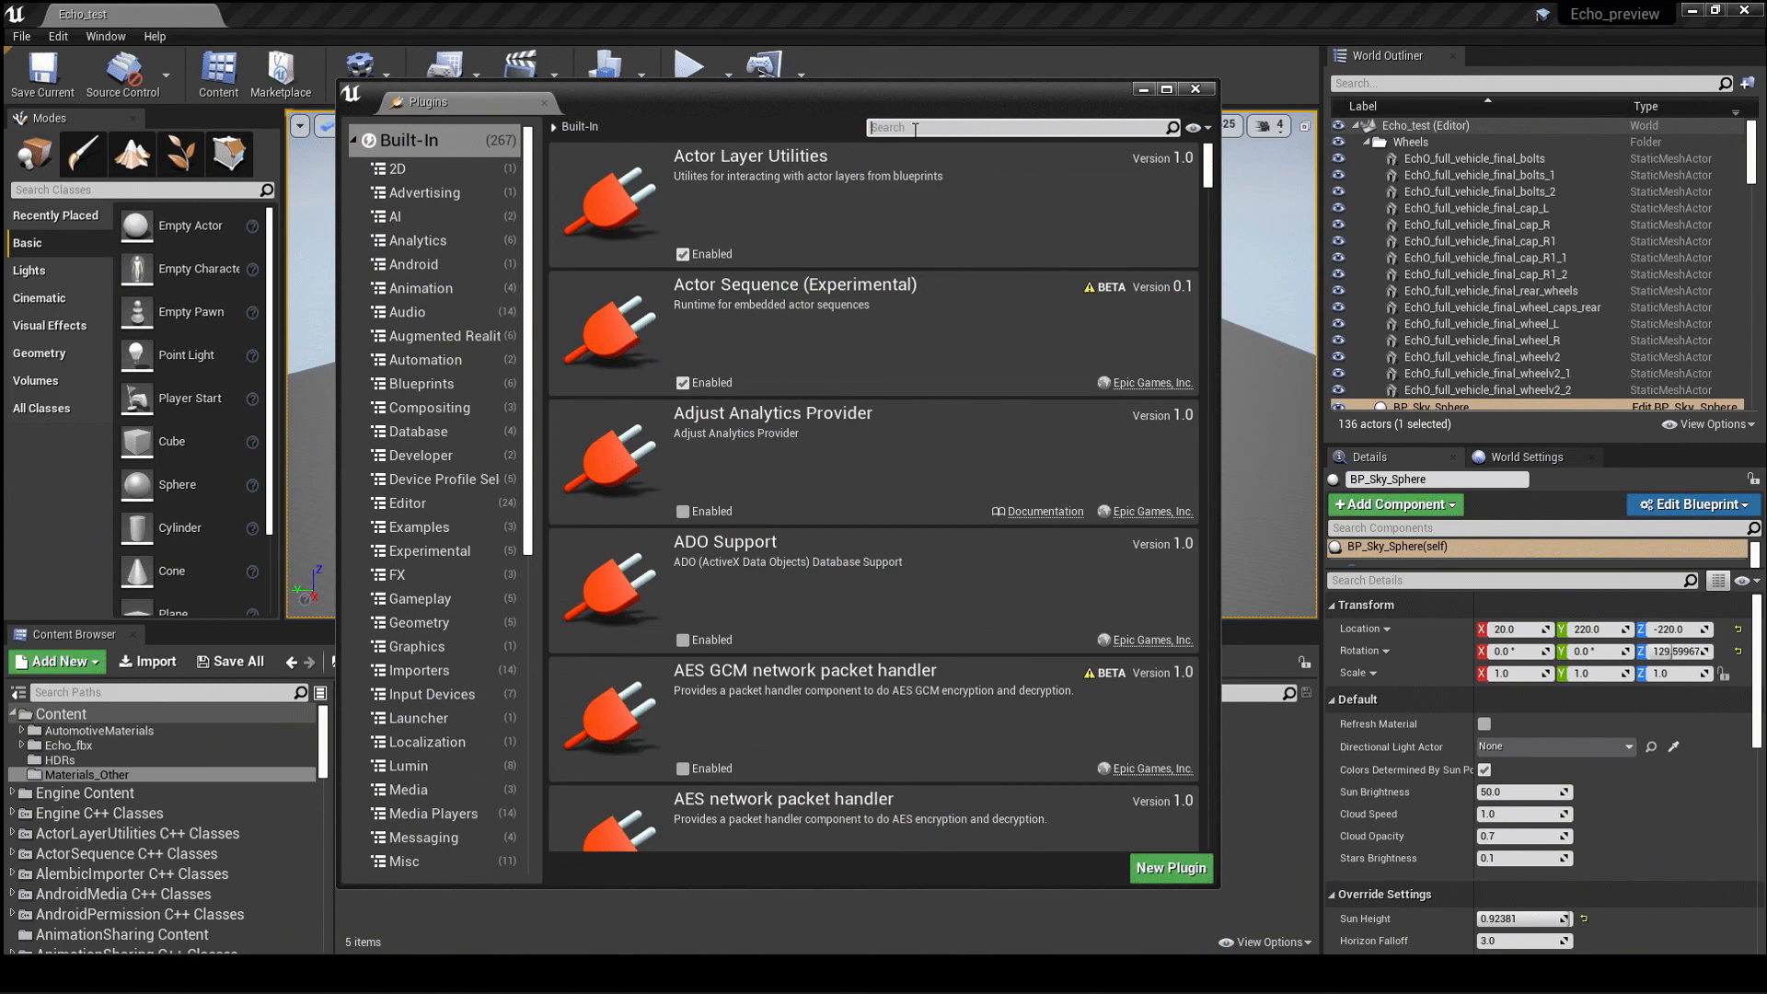
# In the Echo_preview project, enable the HDRIBackdrop plugin, restart the editor, and check the plugin by searching for "hdr".
pyautogui.click(722, 262)
pyautogui.click(1165, 826)
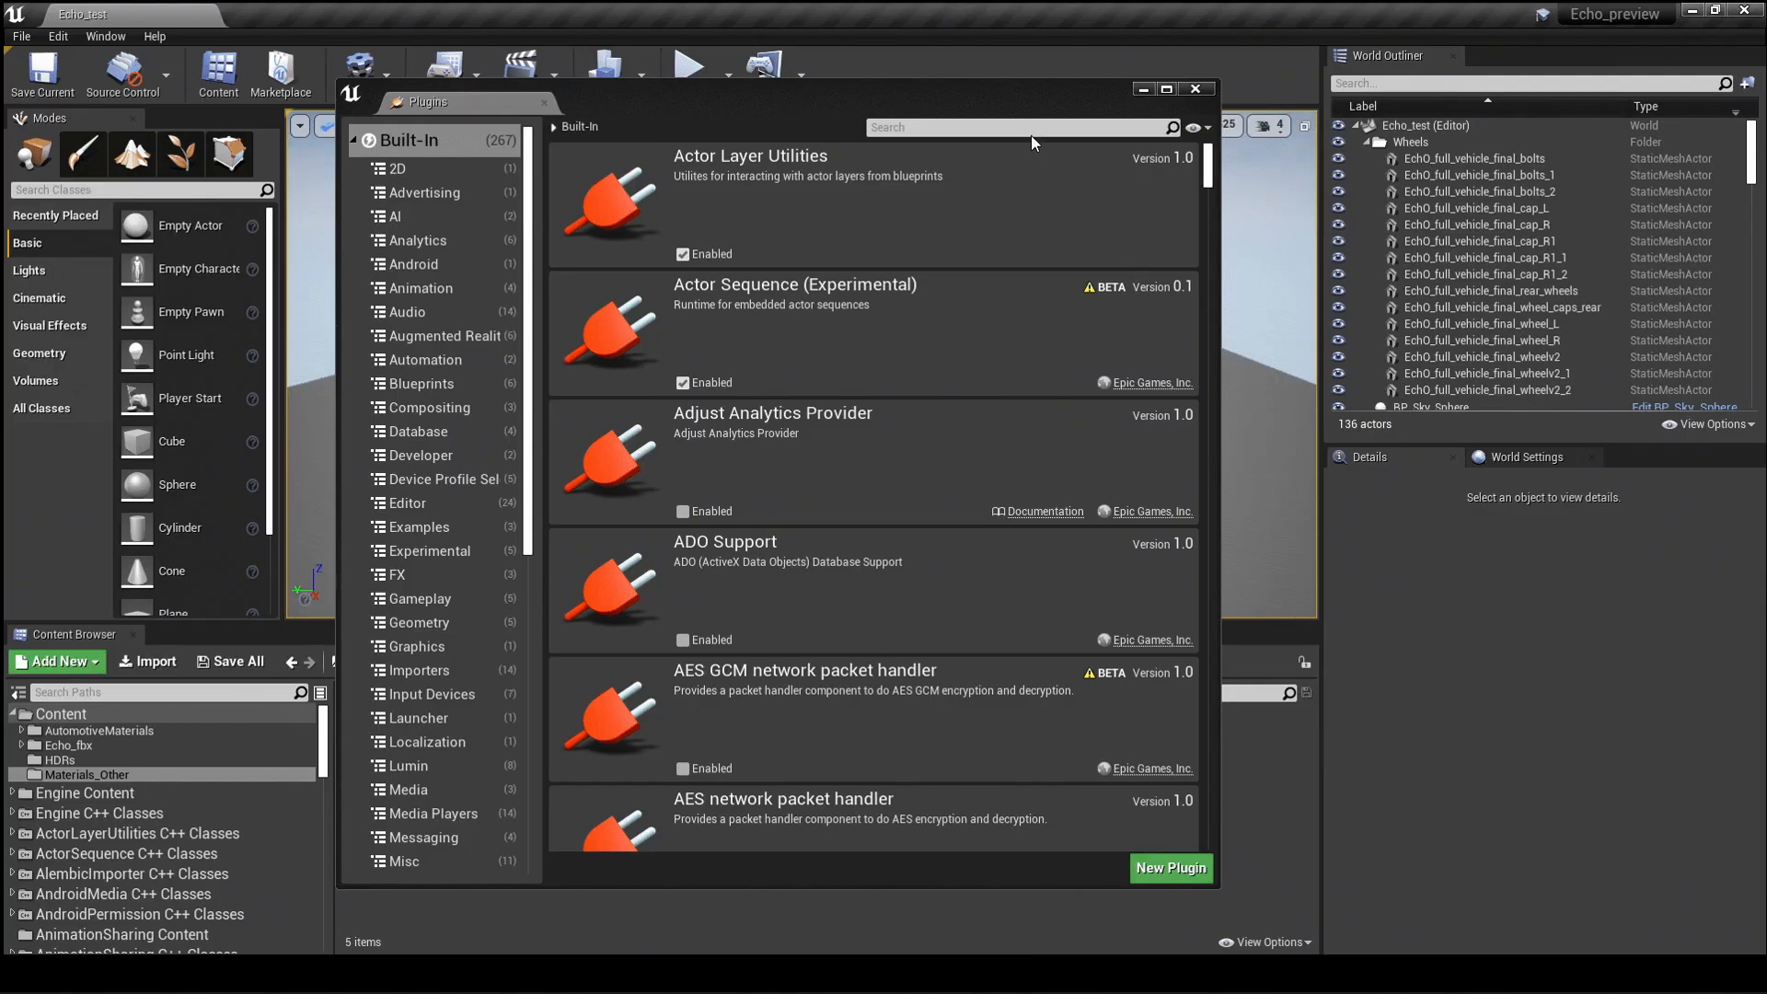
pyautogui.click(1031, 128)
pyautogui.write('hdr')
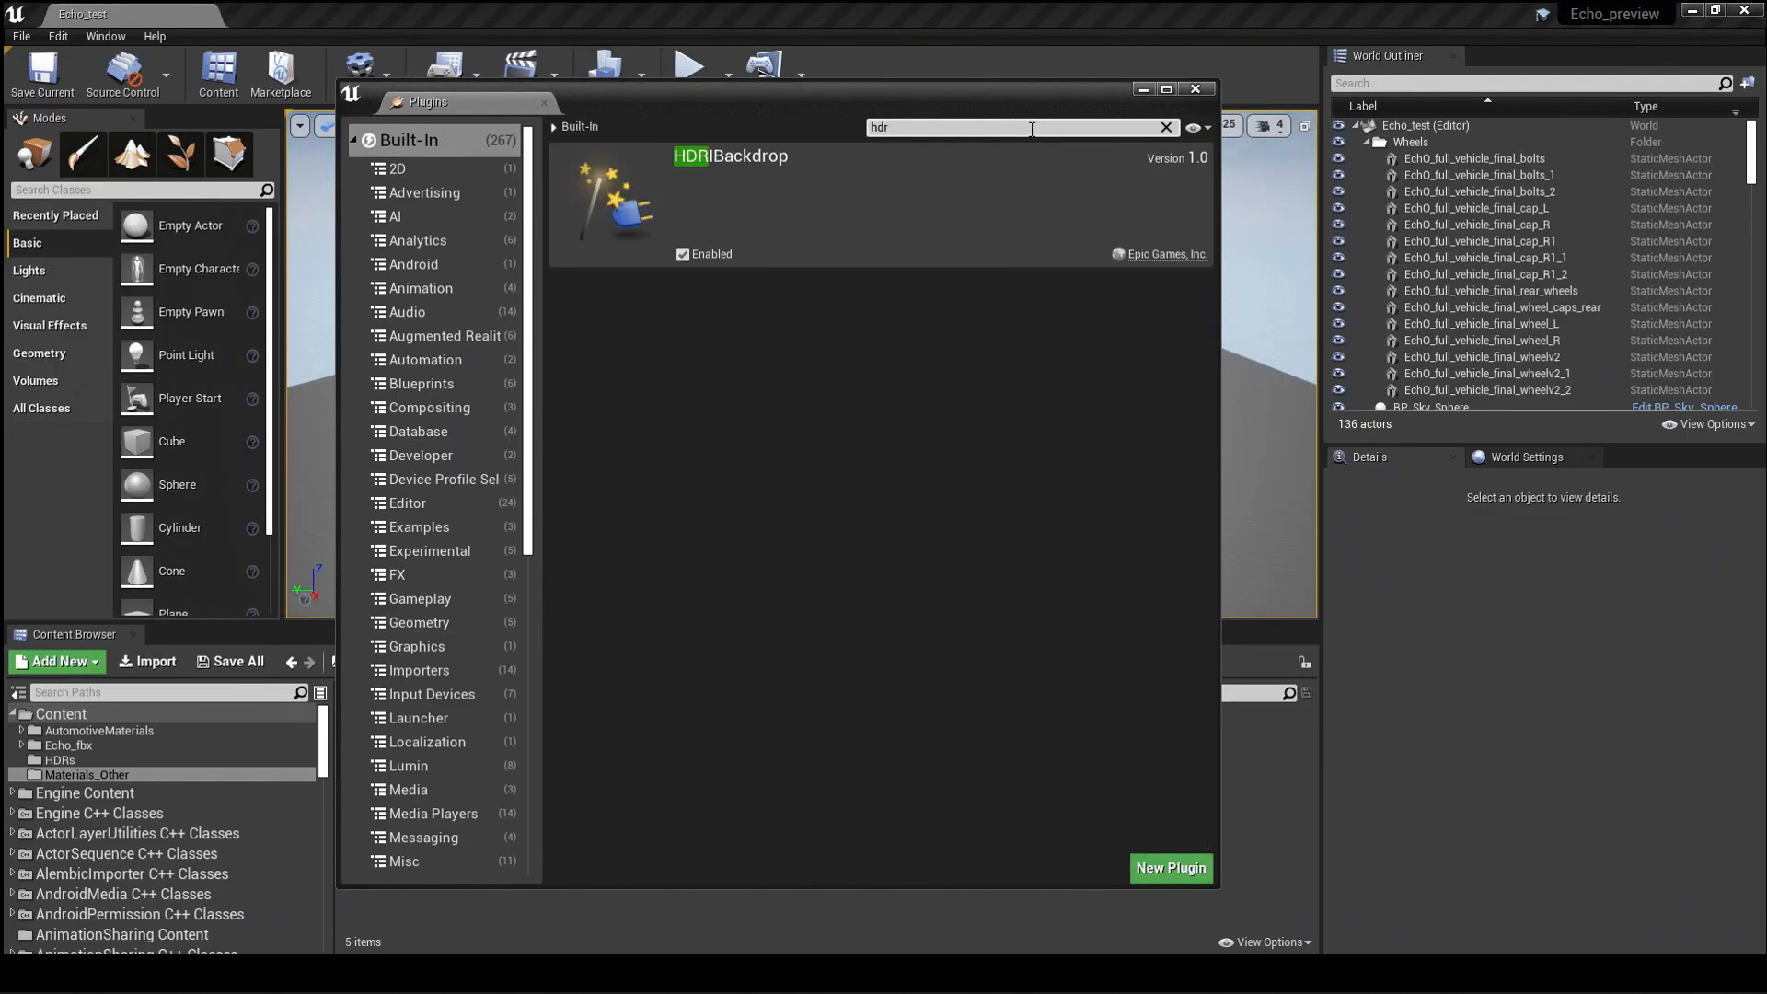
pyautogui.click(1195, 90)
# Hide the ground Plane and place an HDRI Backdrop from the lights category in the level near the car.
pyautogui.click(29, 273)
pyautogui.click(355, 422)
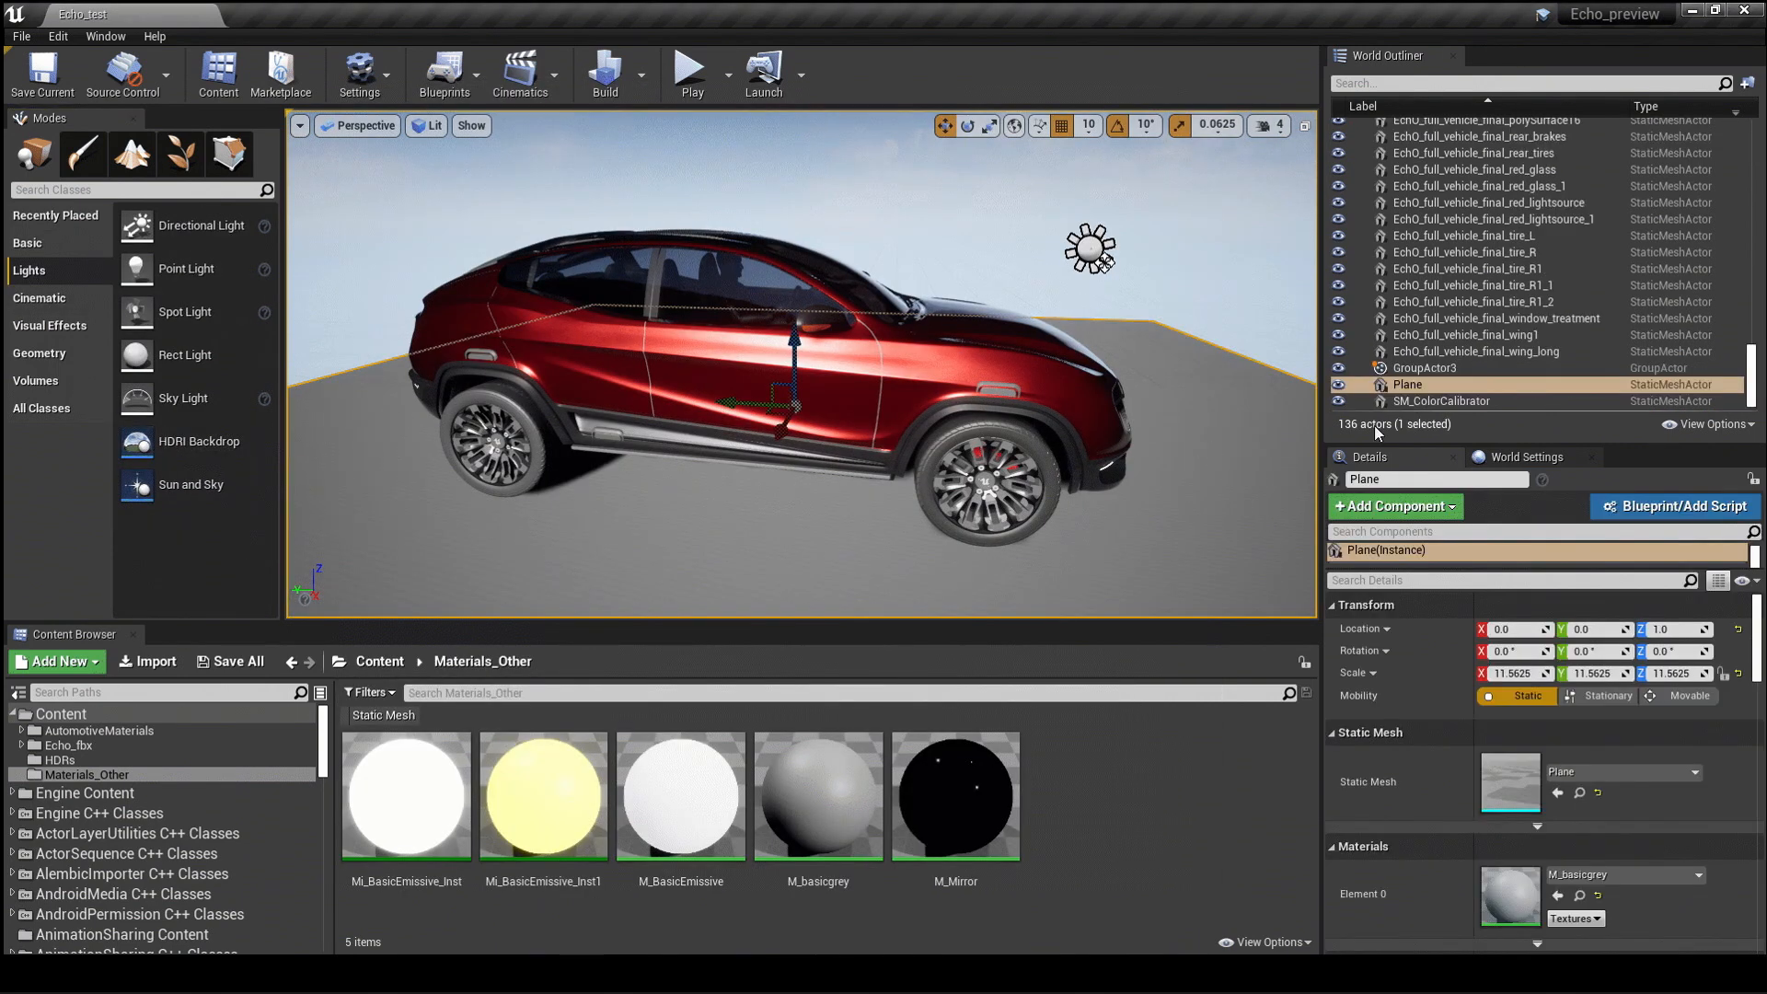
pyautogui.click(1339, 385)
pyautogui.moveTo(193, 444); pyautogui.dragTo(378, 478)
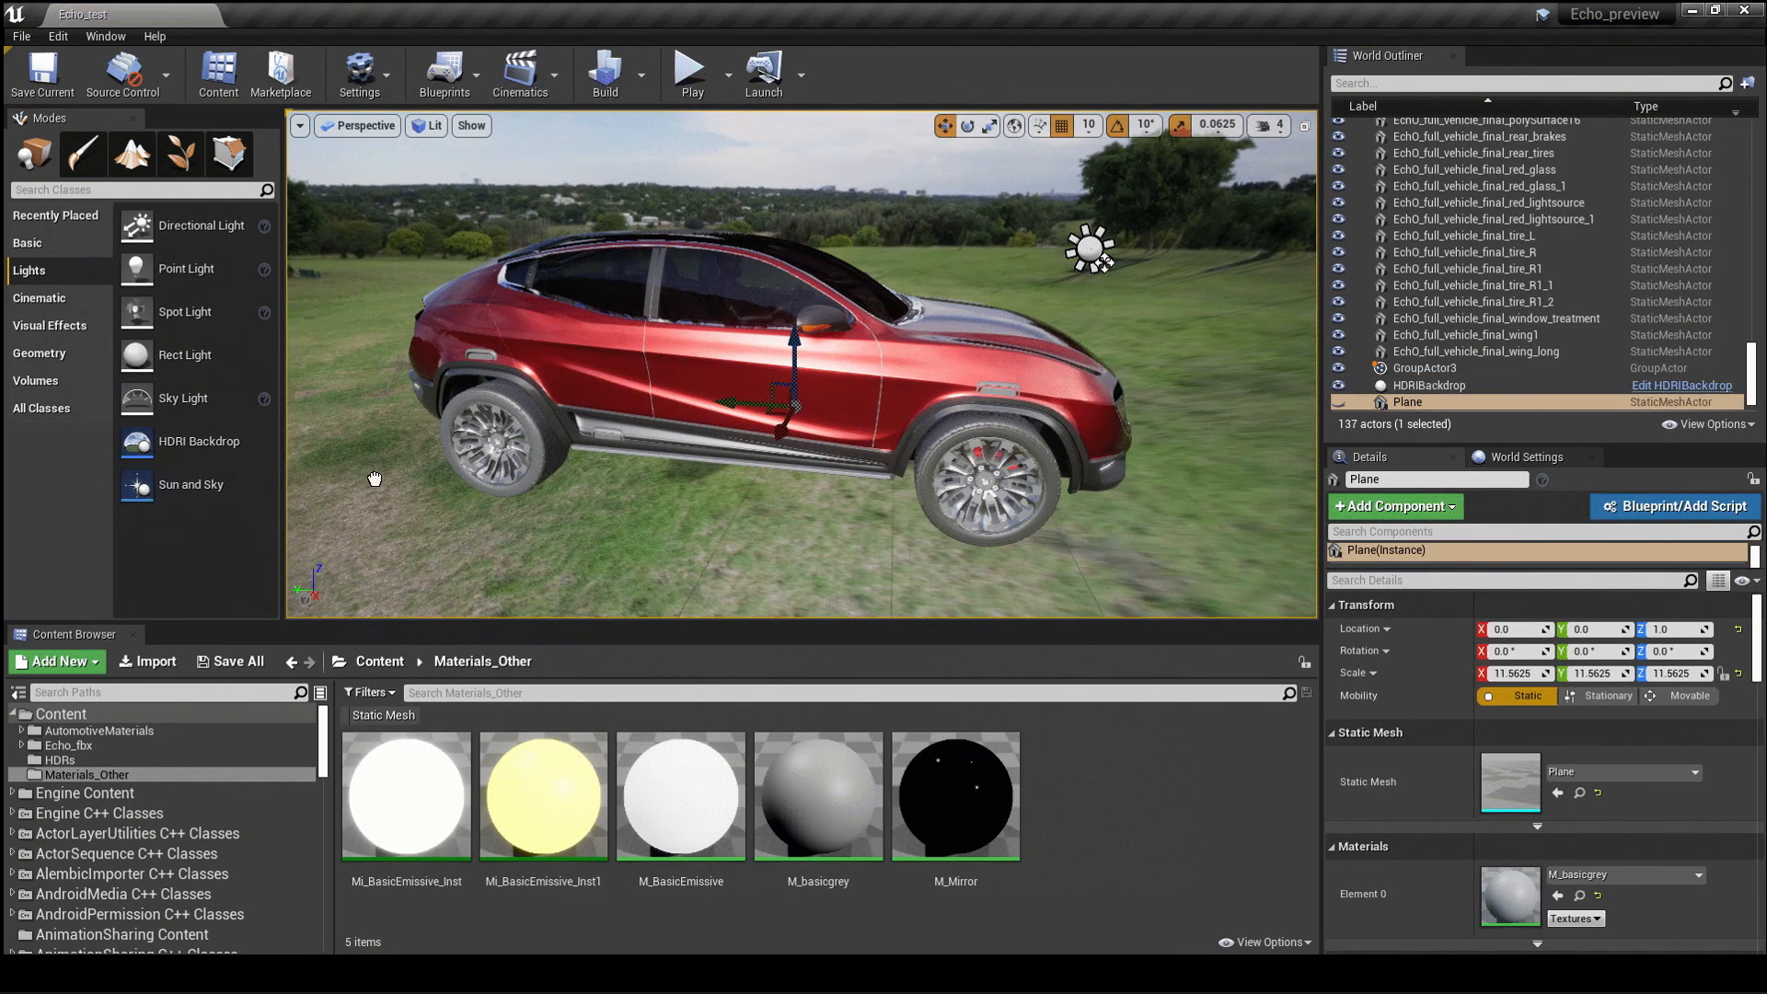
pyautogui.scroll(-3, 869, 492)
pyautogui.moveTo(869, 492); pyautogui.dragTo(824, 511, button='right')
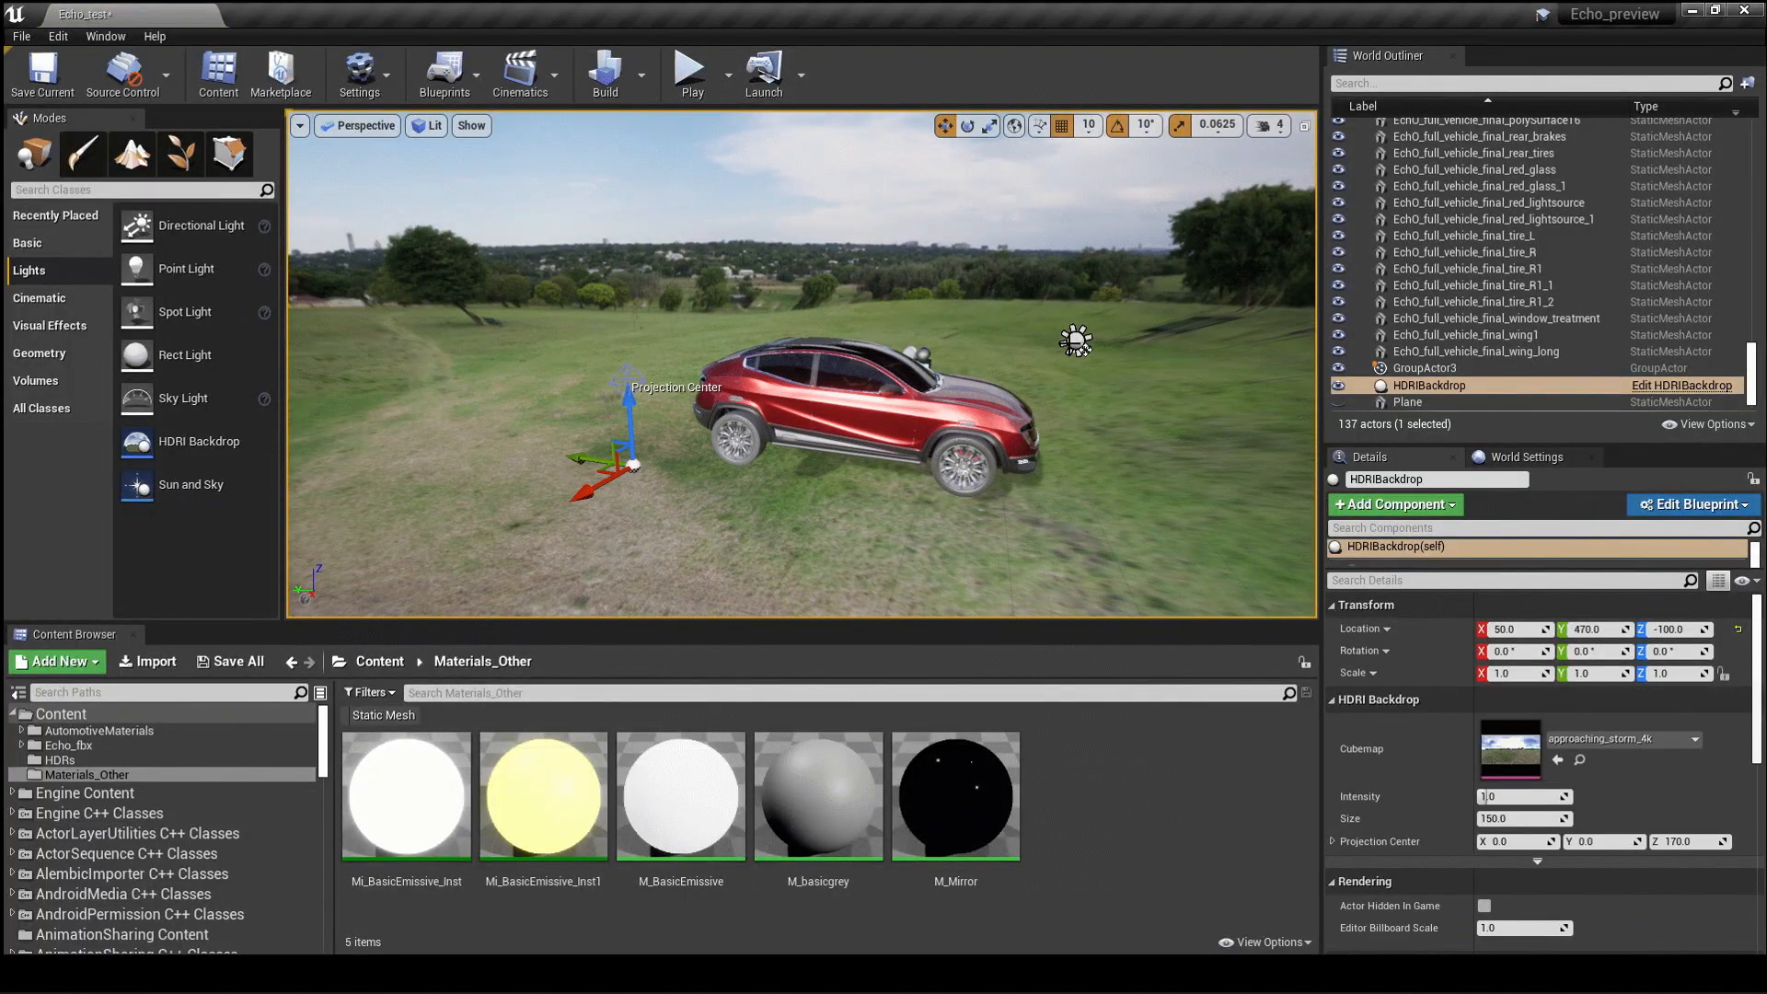
# Delete the existing directional light from the car scene.
pyautogui.click(1075, 340)
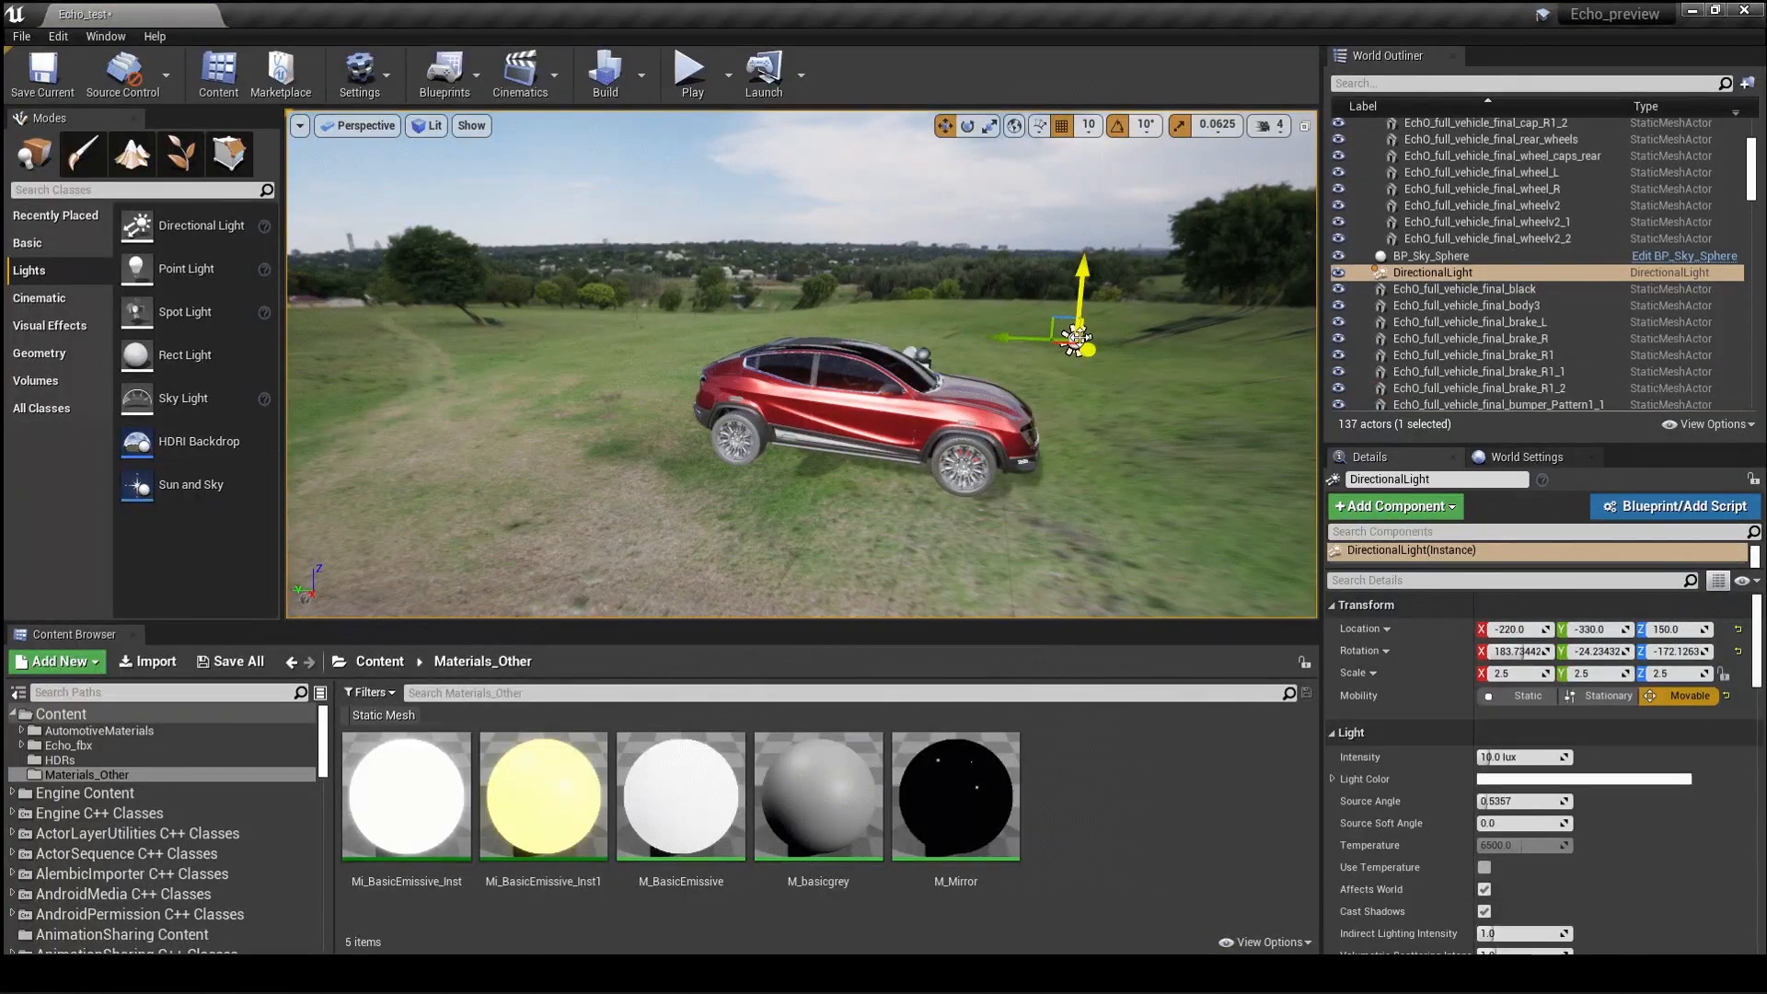
pyautogui.press('Delete')
pyautogui.scroll(2, 801, 364)
# Rotate the HDRI Backdrop about 10° around its Z axis and view the car against it.
pyautogui.click(627, 512)
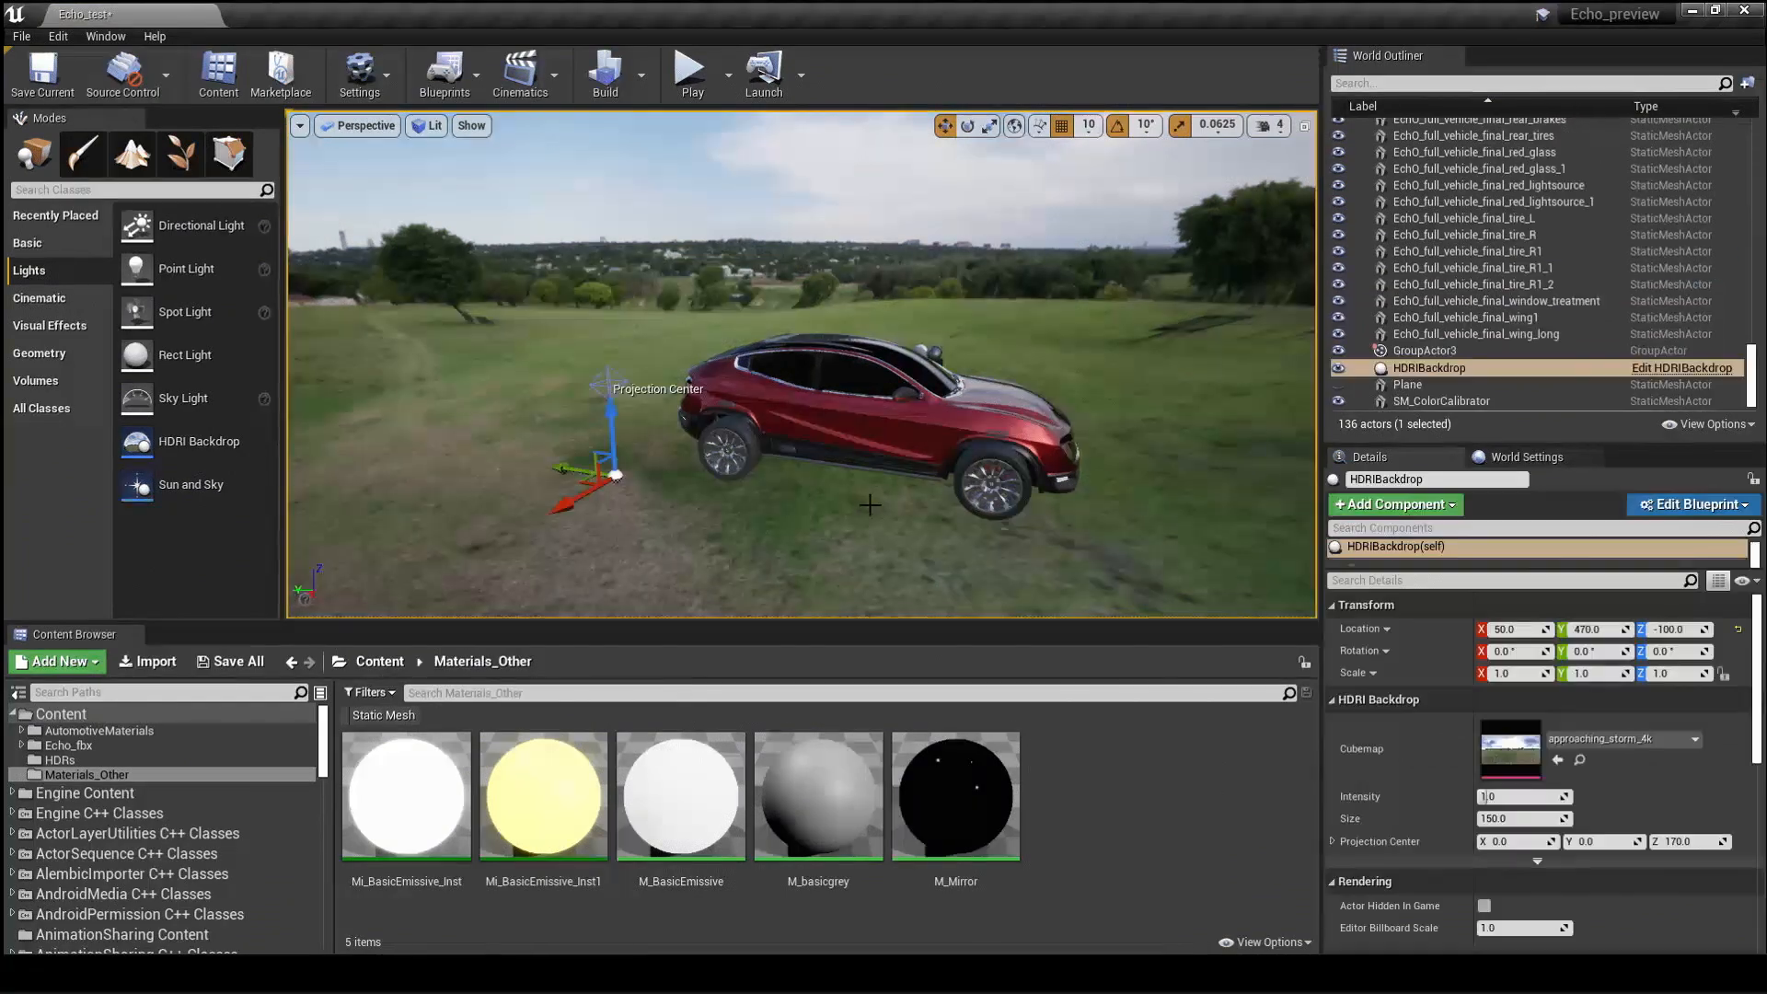
pyautogui.press('e')
pyautogui.moveTo(627, 512); pyautogui.dragTo(725, 521)
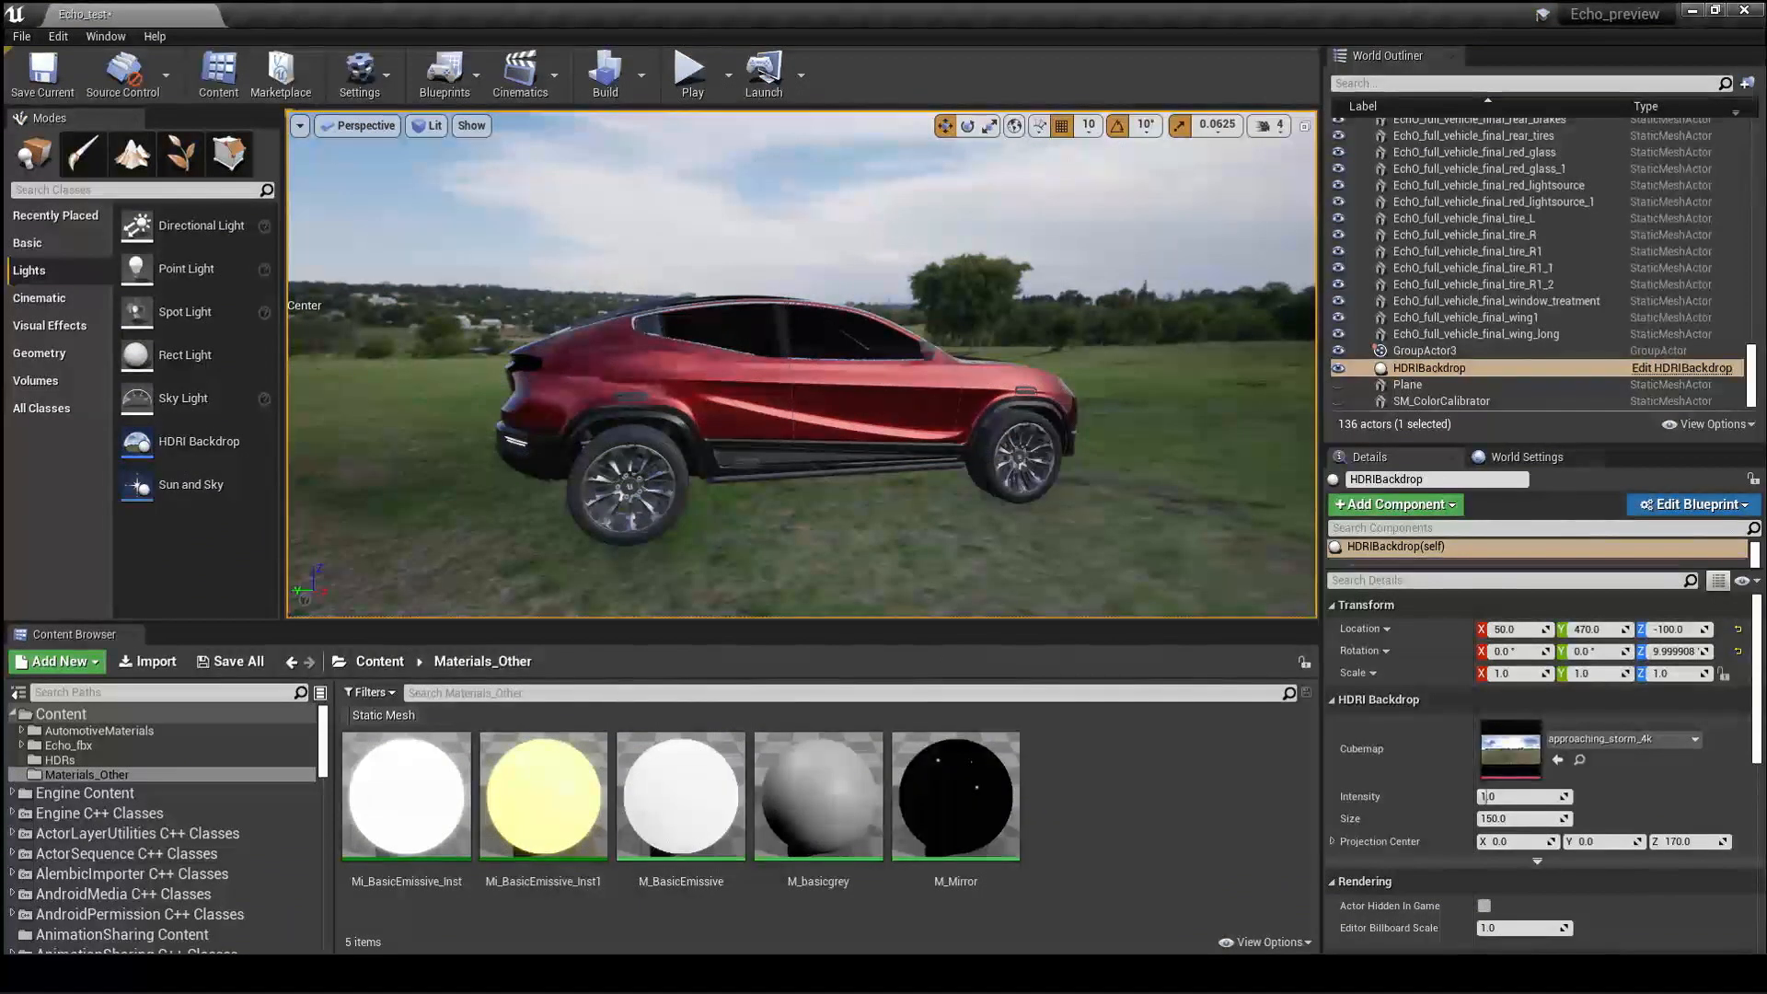
# Try DaylightAmbientCubemap on the HDRI Backdrop and replace it with the autumn_hockey_4k cubemap.
pyautogui.click(1593, 742)
pyautogui.click(1670, 615)
pyautogui.click(1621, 738)
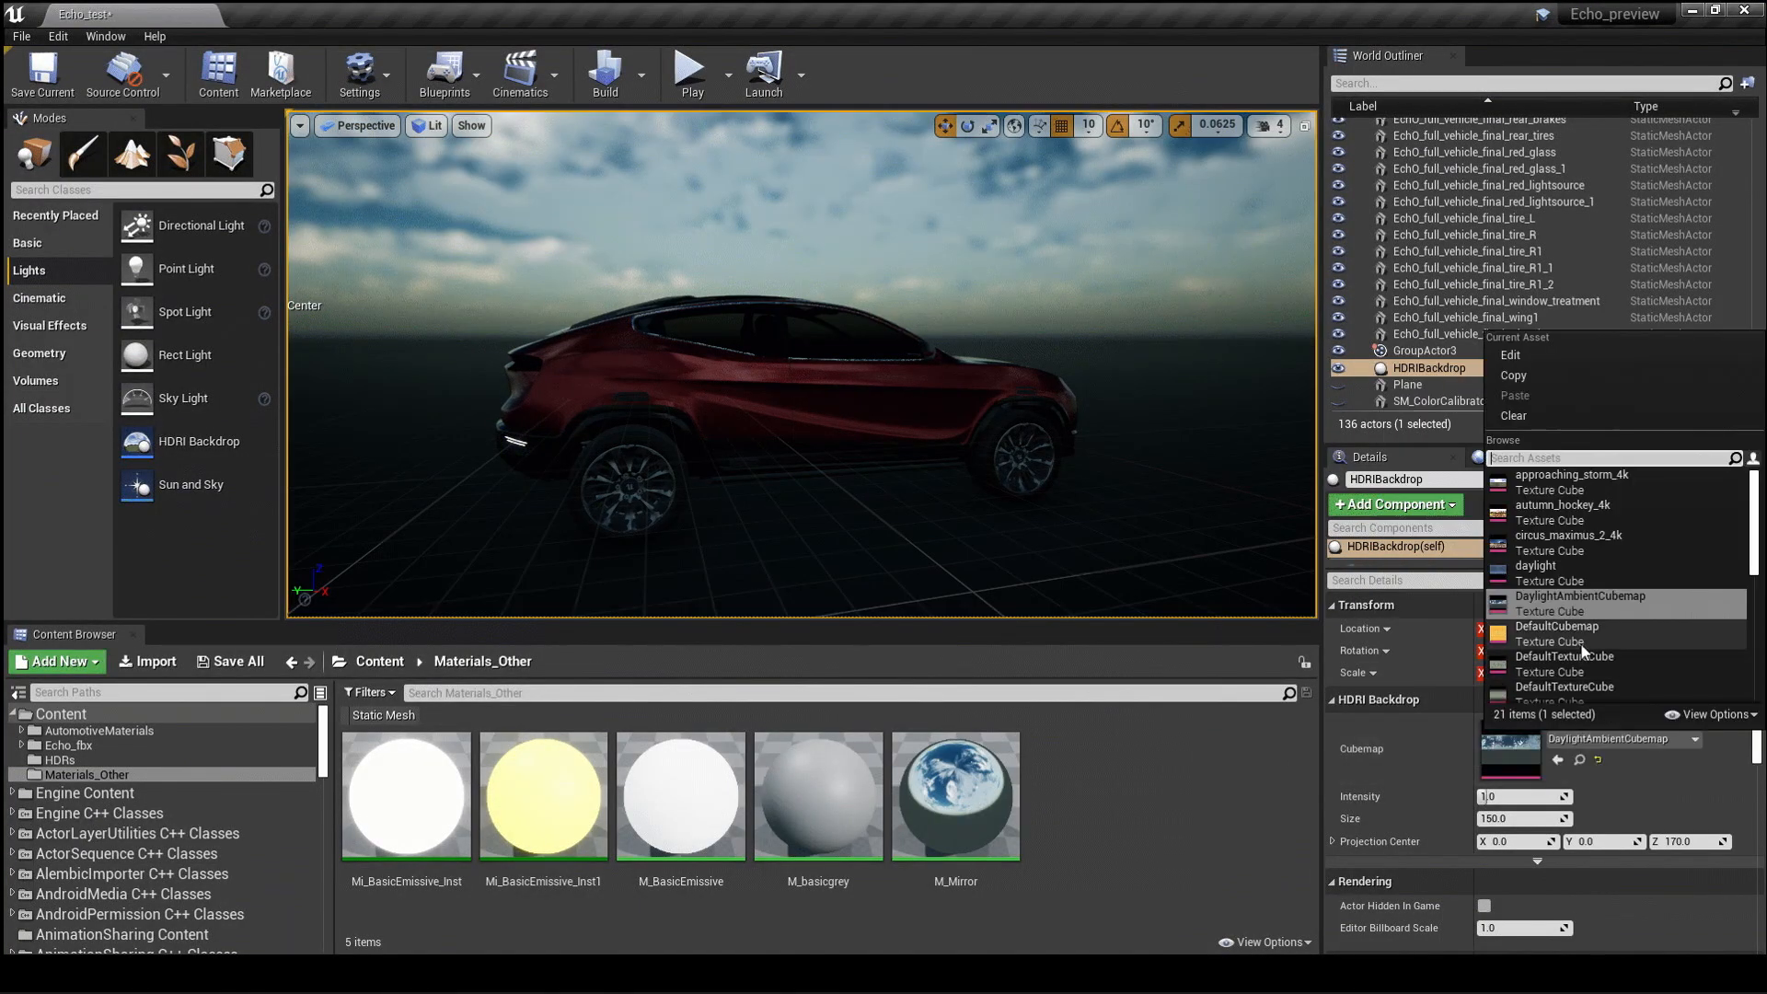
pyautogui.click(1605, 513)
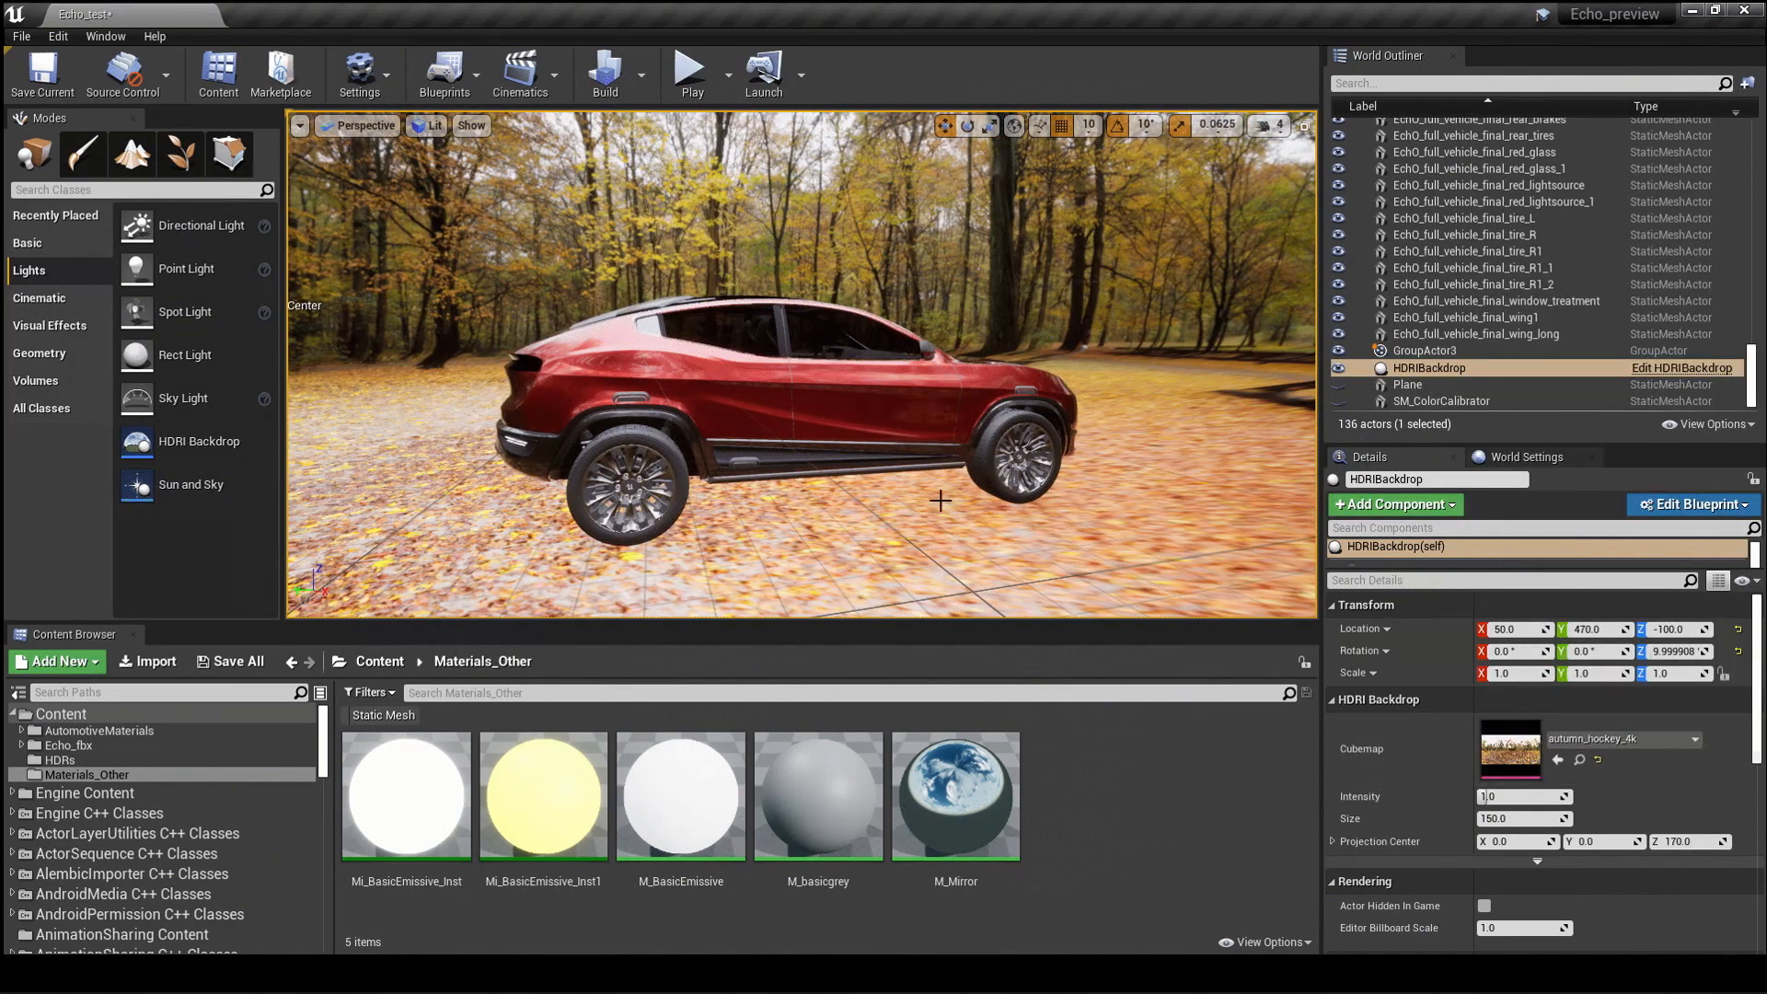
# View the car from its rear corner and set the HDRI Backdrop's cubemap to old_bus_depot_4k.
pyautogui.press('a')
pyautogui.moveTo(939, 499); pyautogui.dragTo(1187, 497, button='right')
pyautogui.press('a')
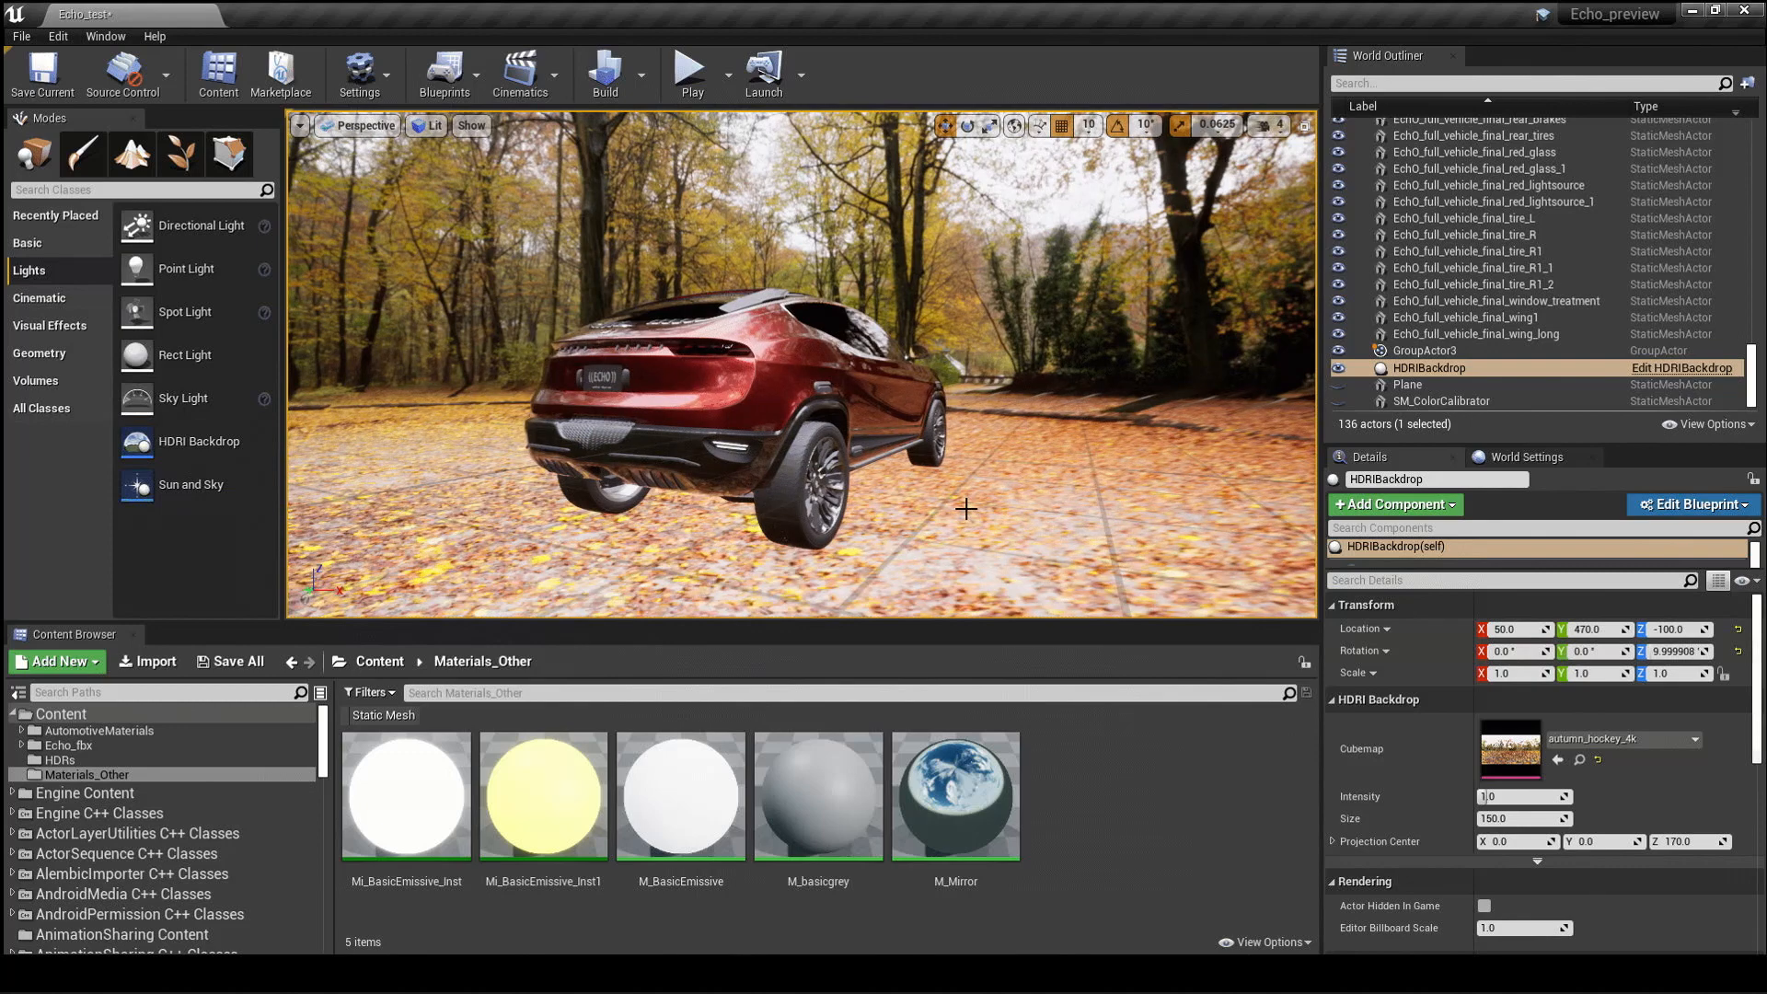
pyautogui.moveTo(955, 504); pyautogui.dragTo(929, 501, button='right')
pyautogui.press('w')
pyautogui.click(1695, 744)
pyautogui.scroll(-5, 1727, 613)
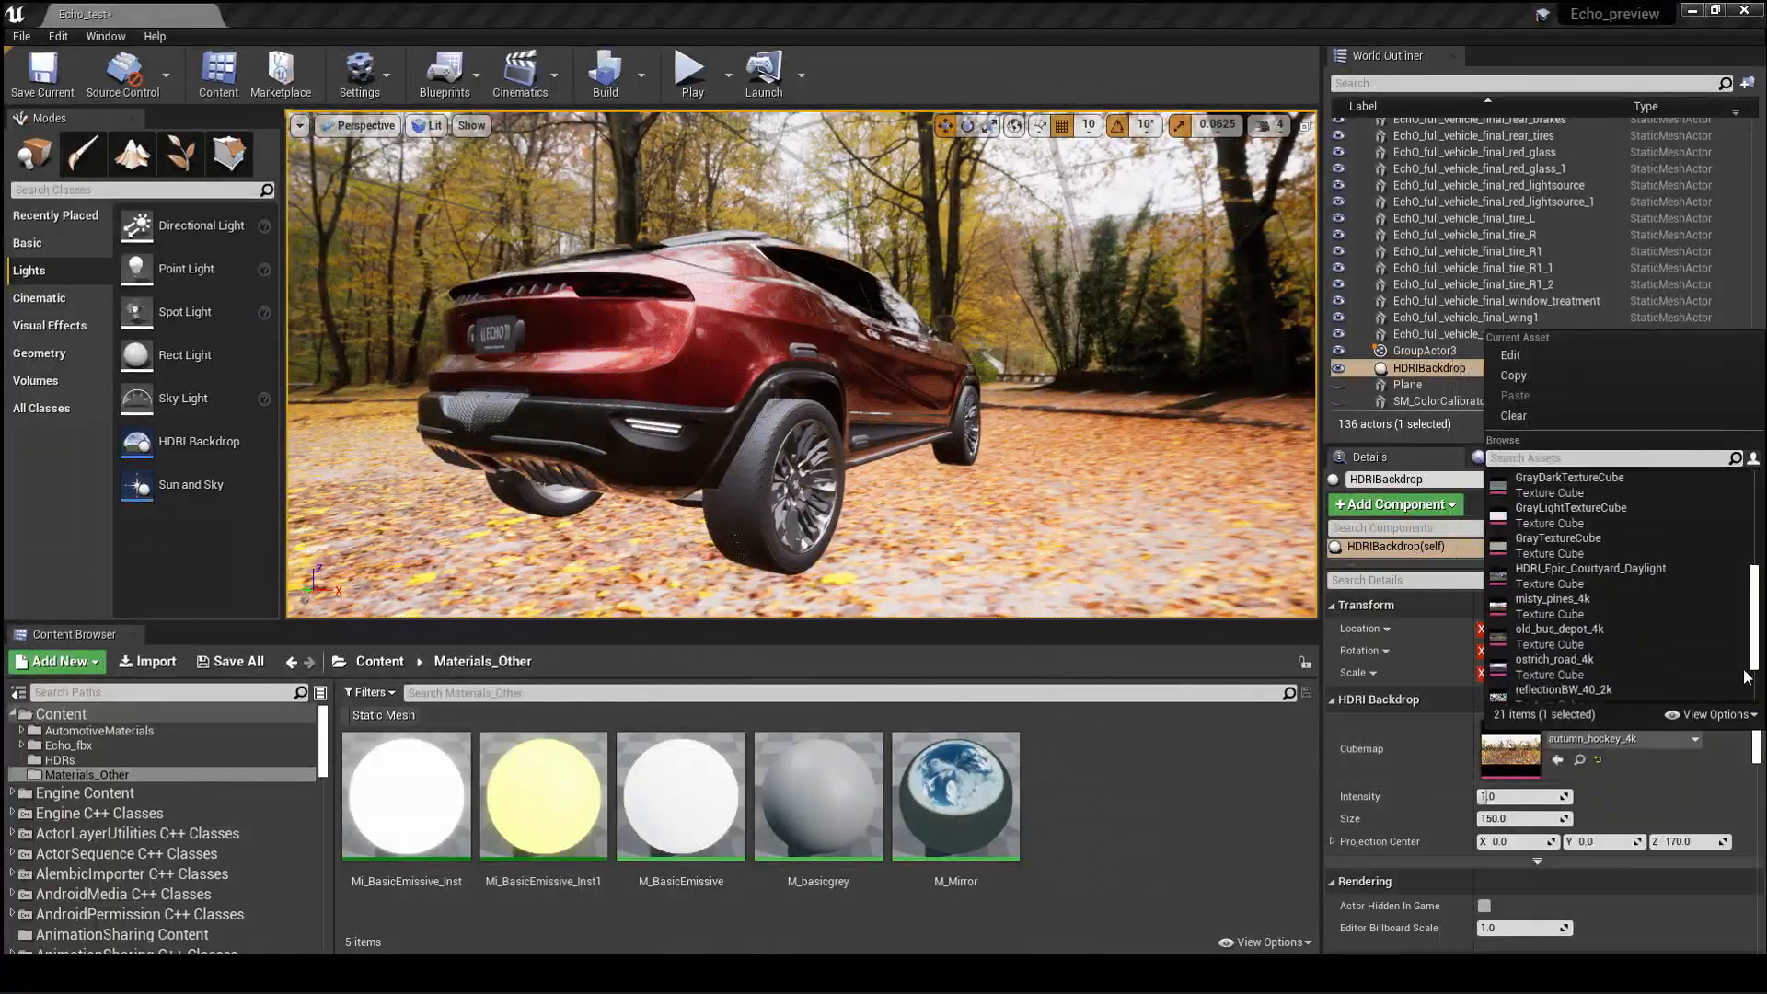
pyautogui.click(1539, 598)
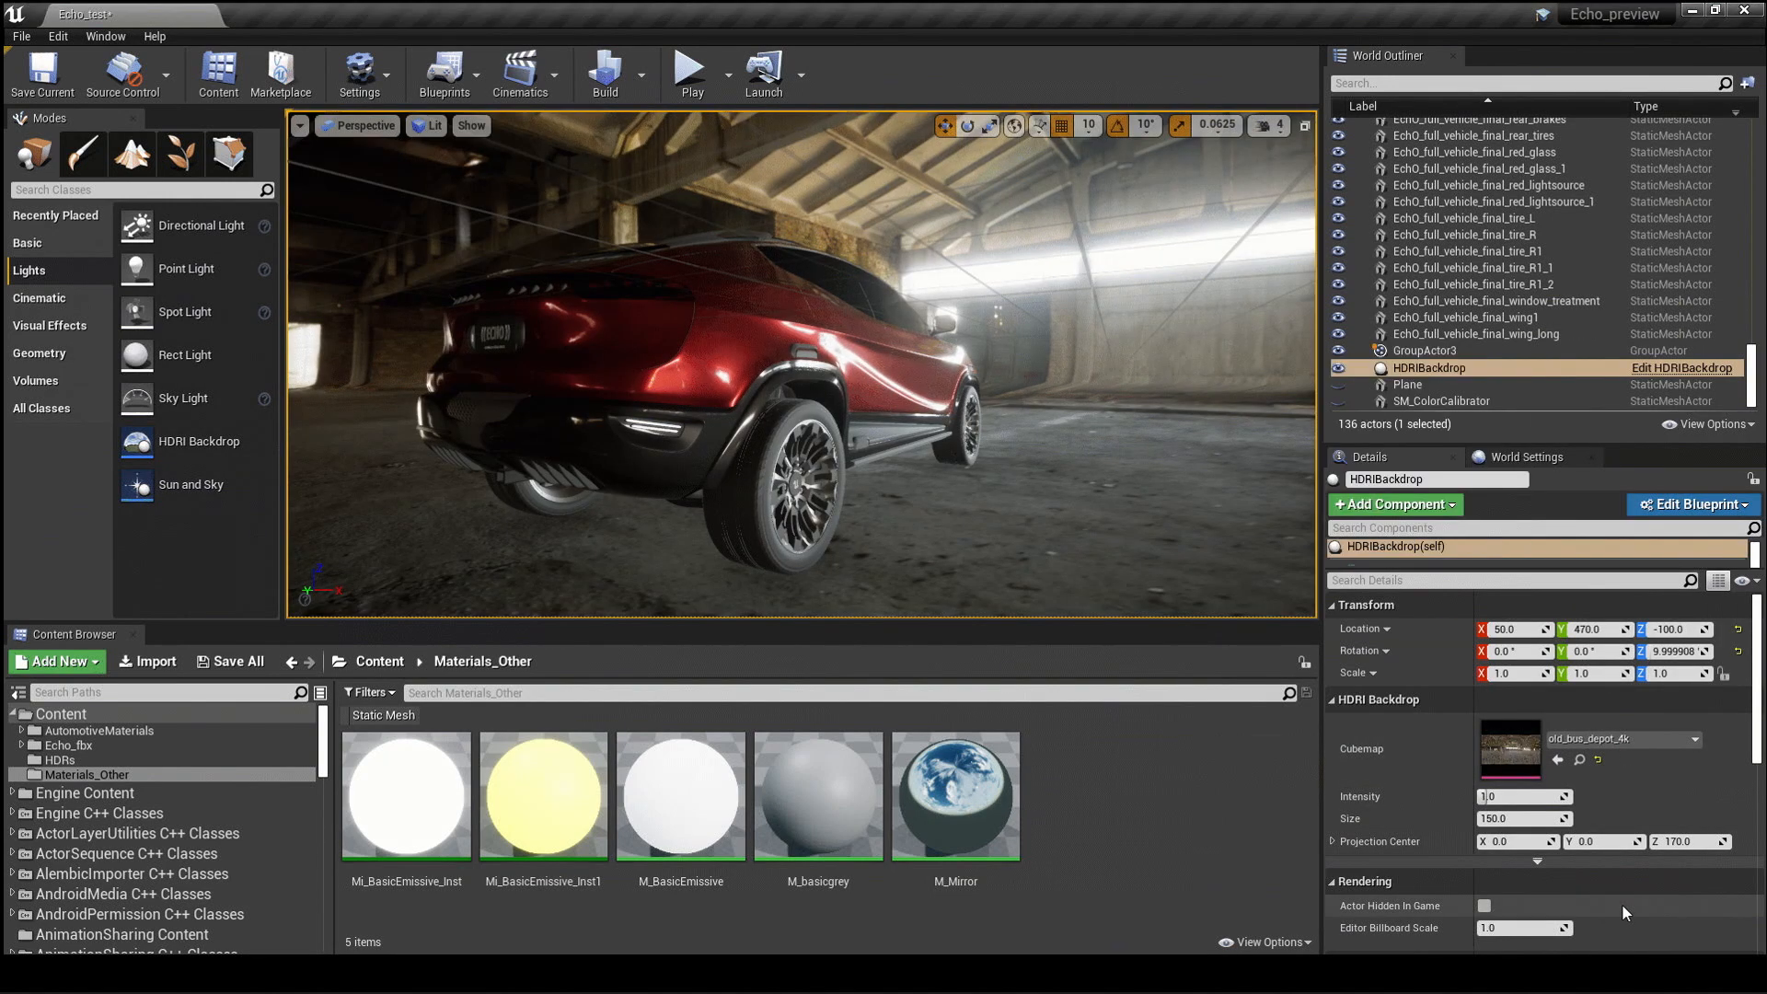
# Change the HDRI Backdrop's cubemap to ostrich_road_4k and try another cubemap from the list.
pyautogui.click(1693, 740)
pyautogui.click(1621, 628)
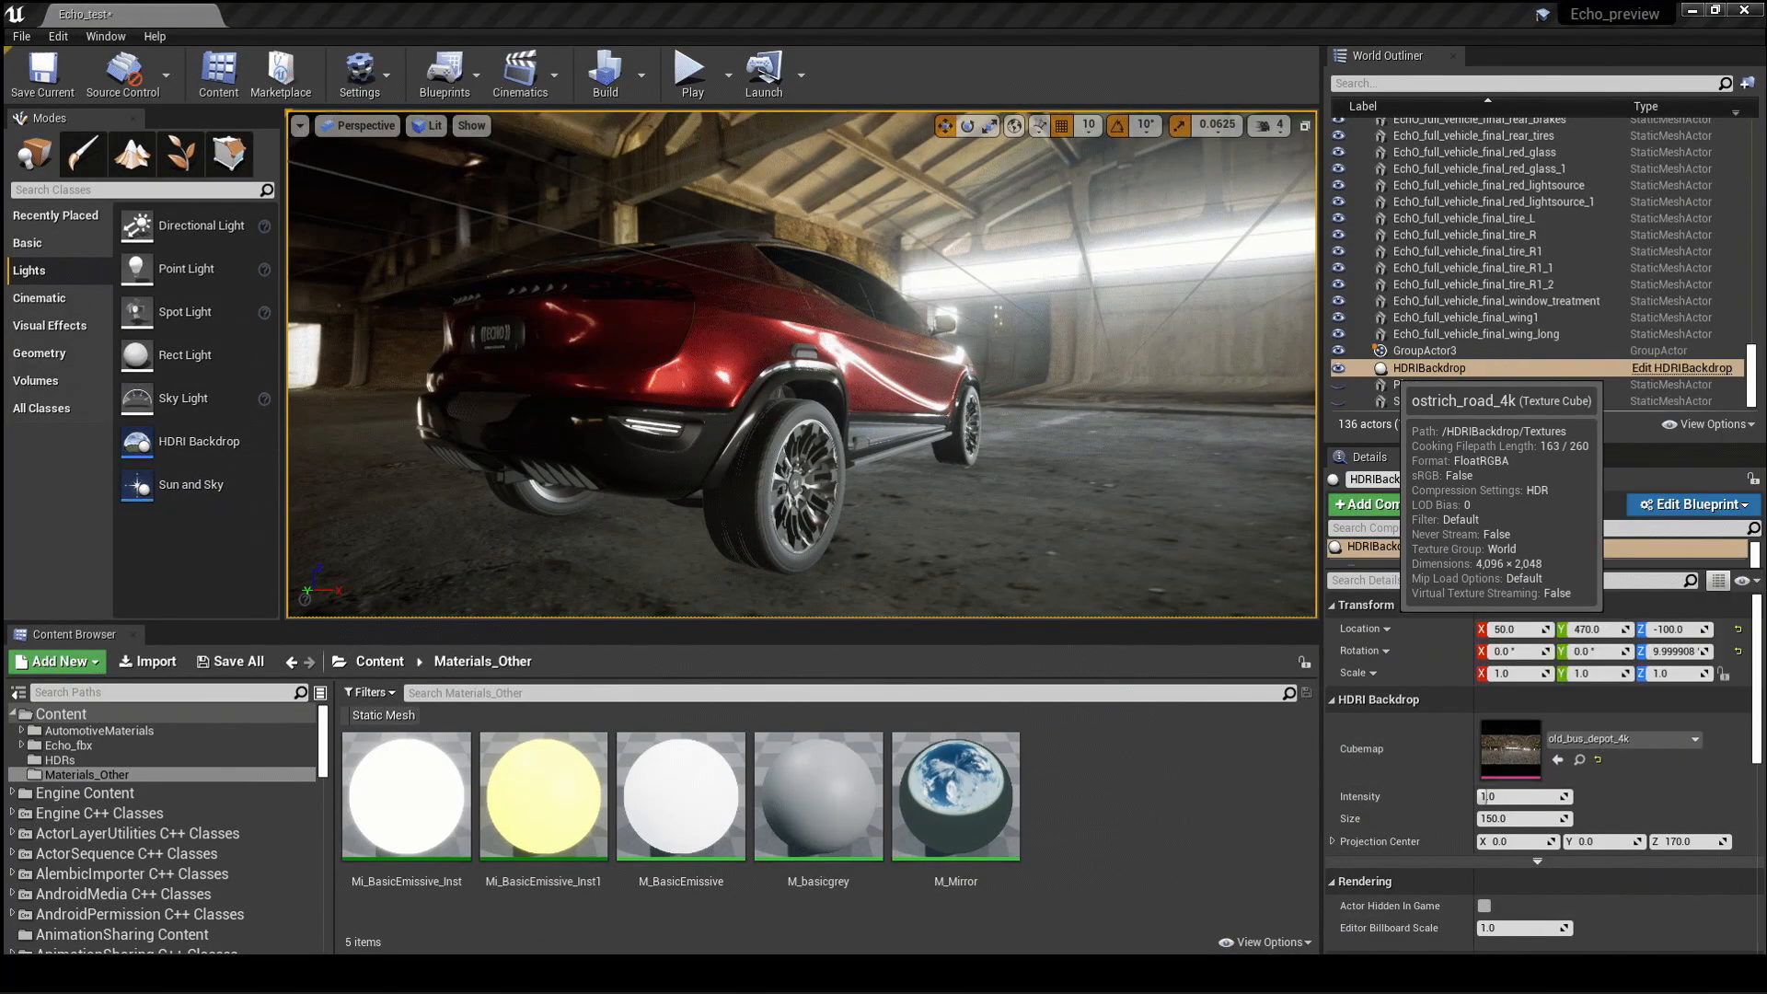
pyautogui.click(1621, 741)
pyautogui.click(1599, 690)
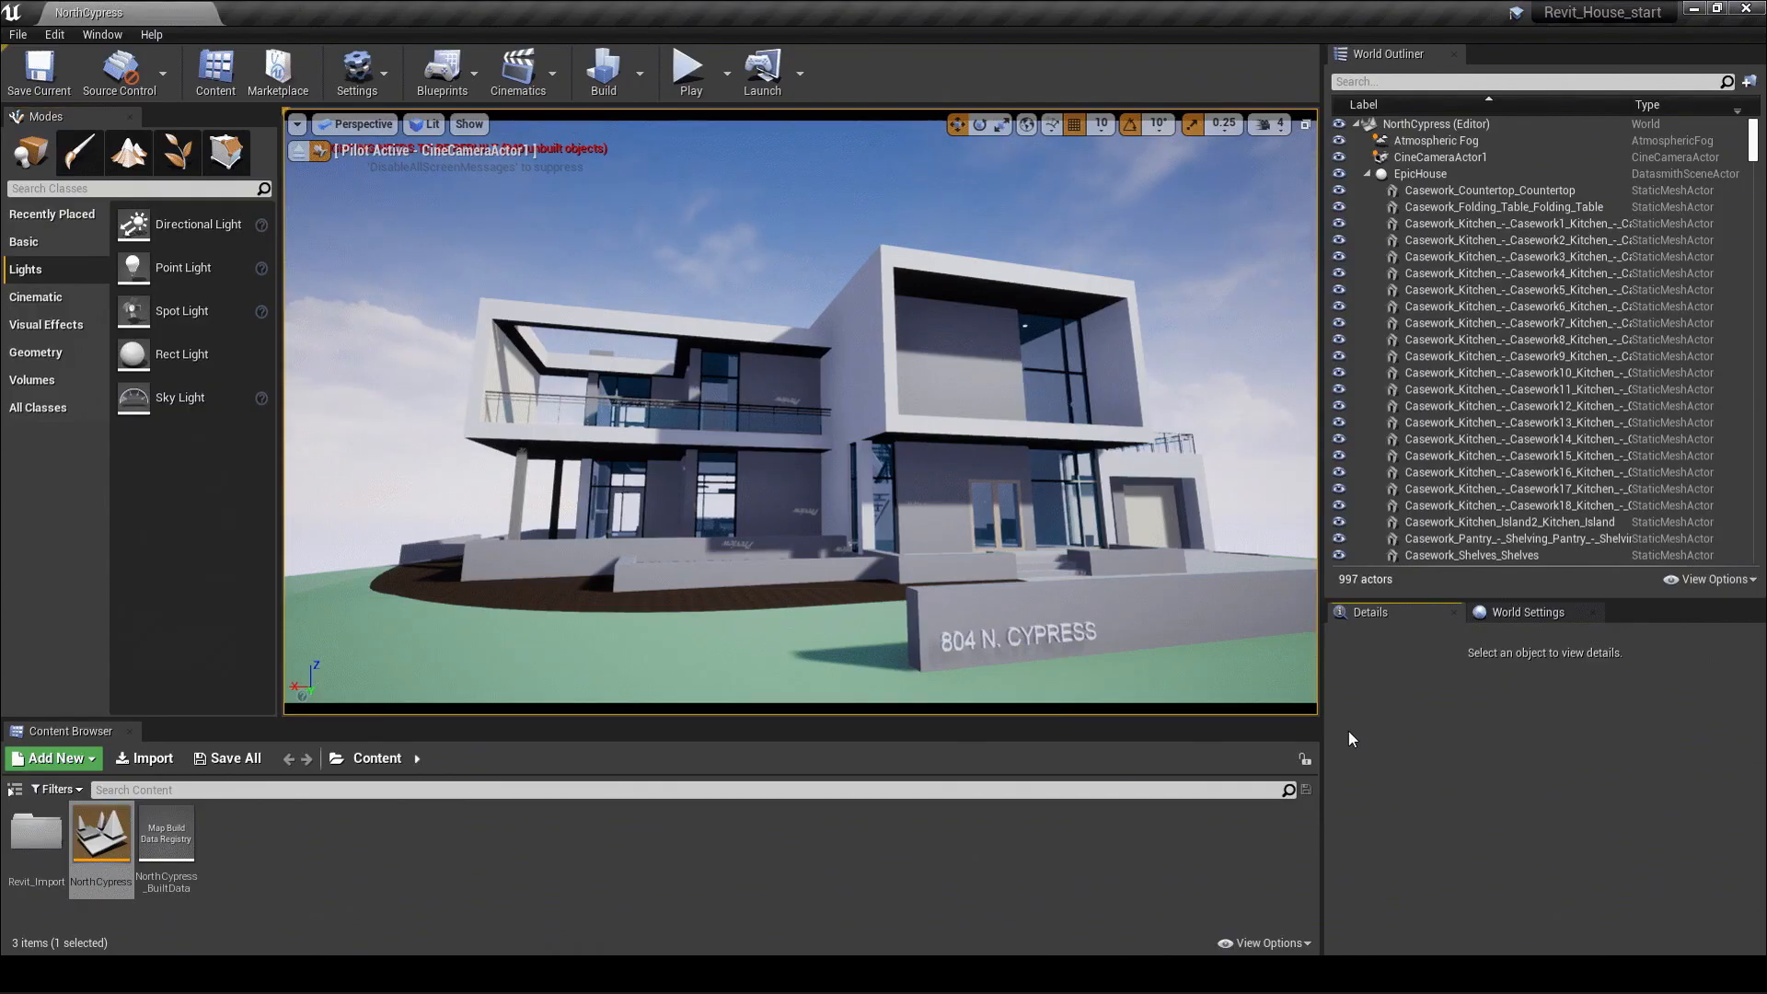
# In the Revit_House_start project, enable the Sun Position Calculator plugin, restart the editor, and close the plugins window.
pyautogui.click(357, 69)
pyautogui.click(425, 173)
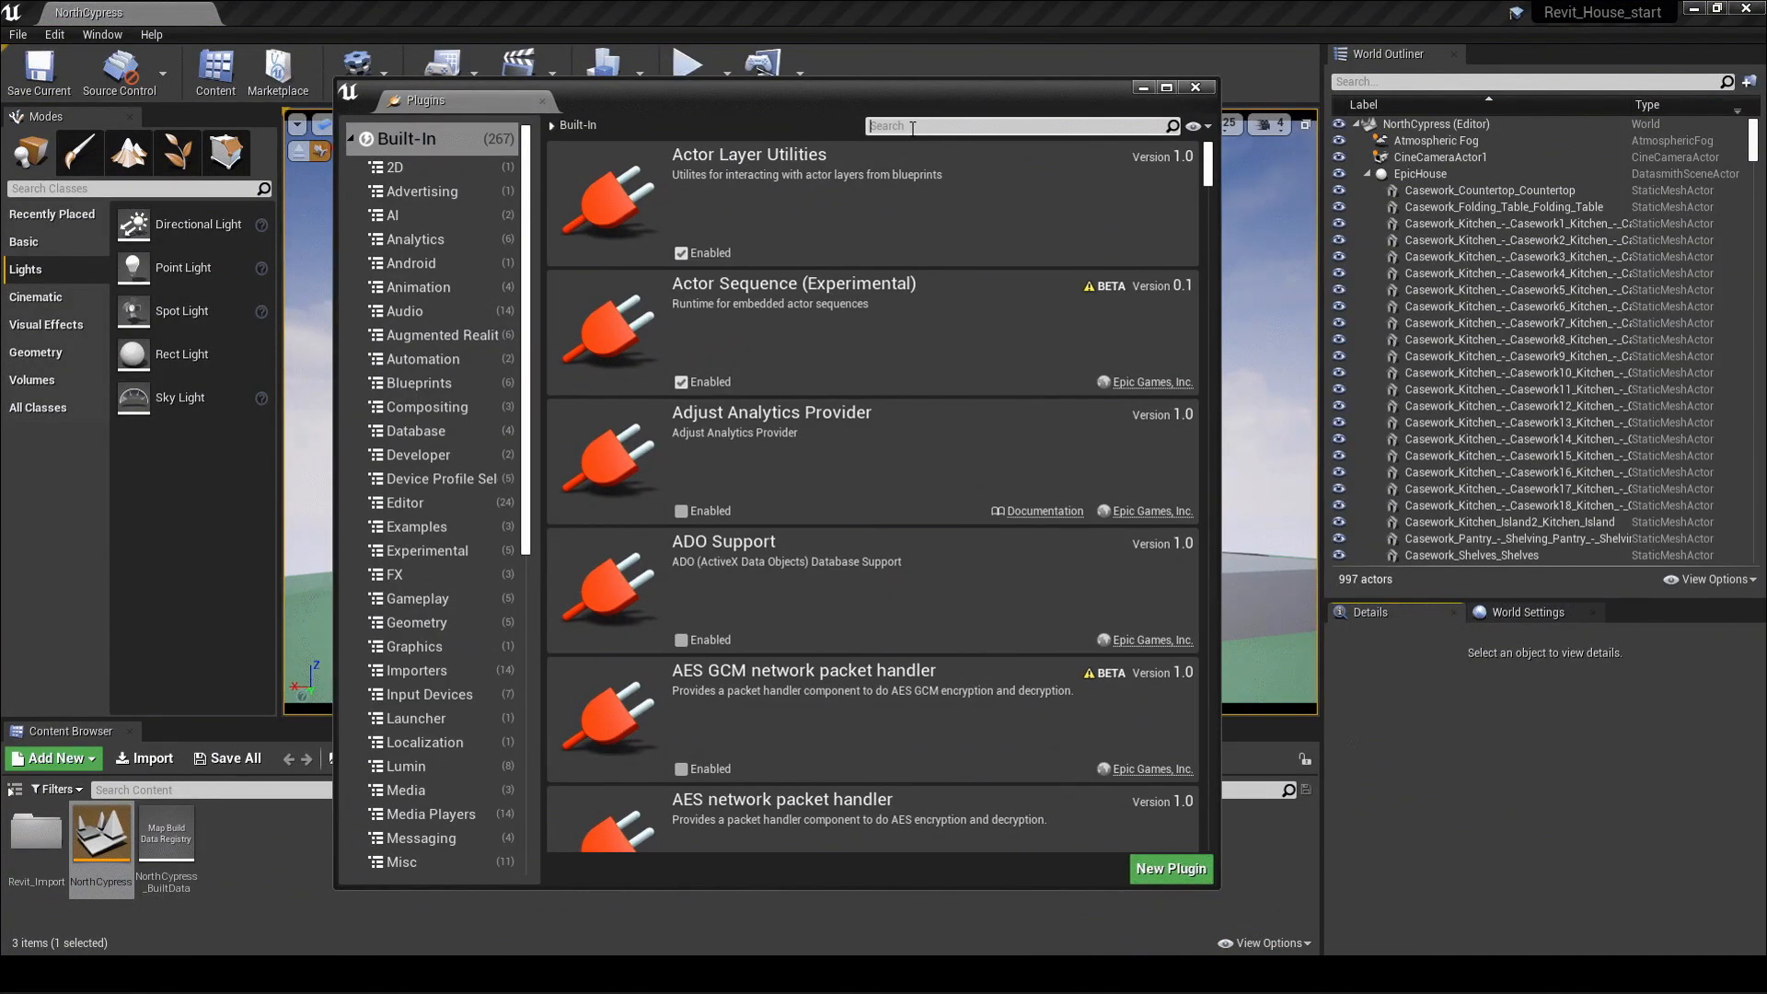
pyautogui.write('sun')
pyautogui.click(704, 254)
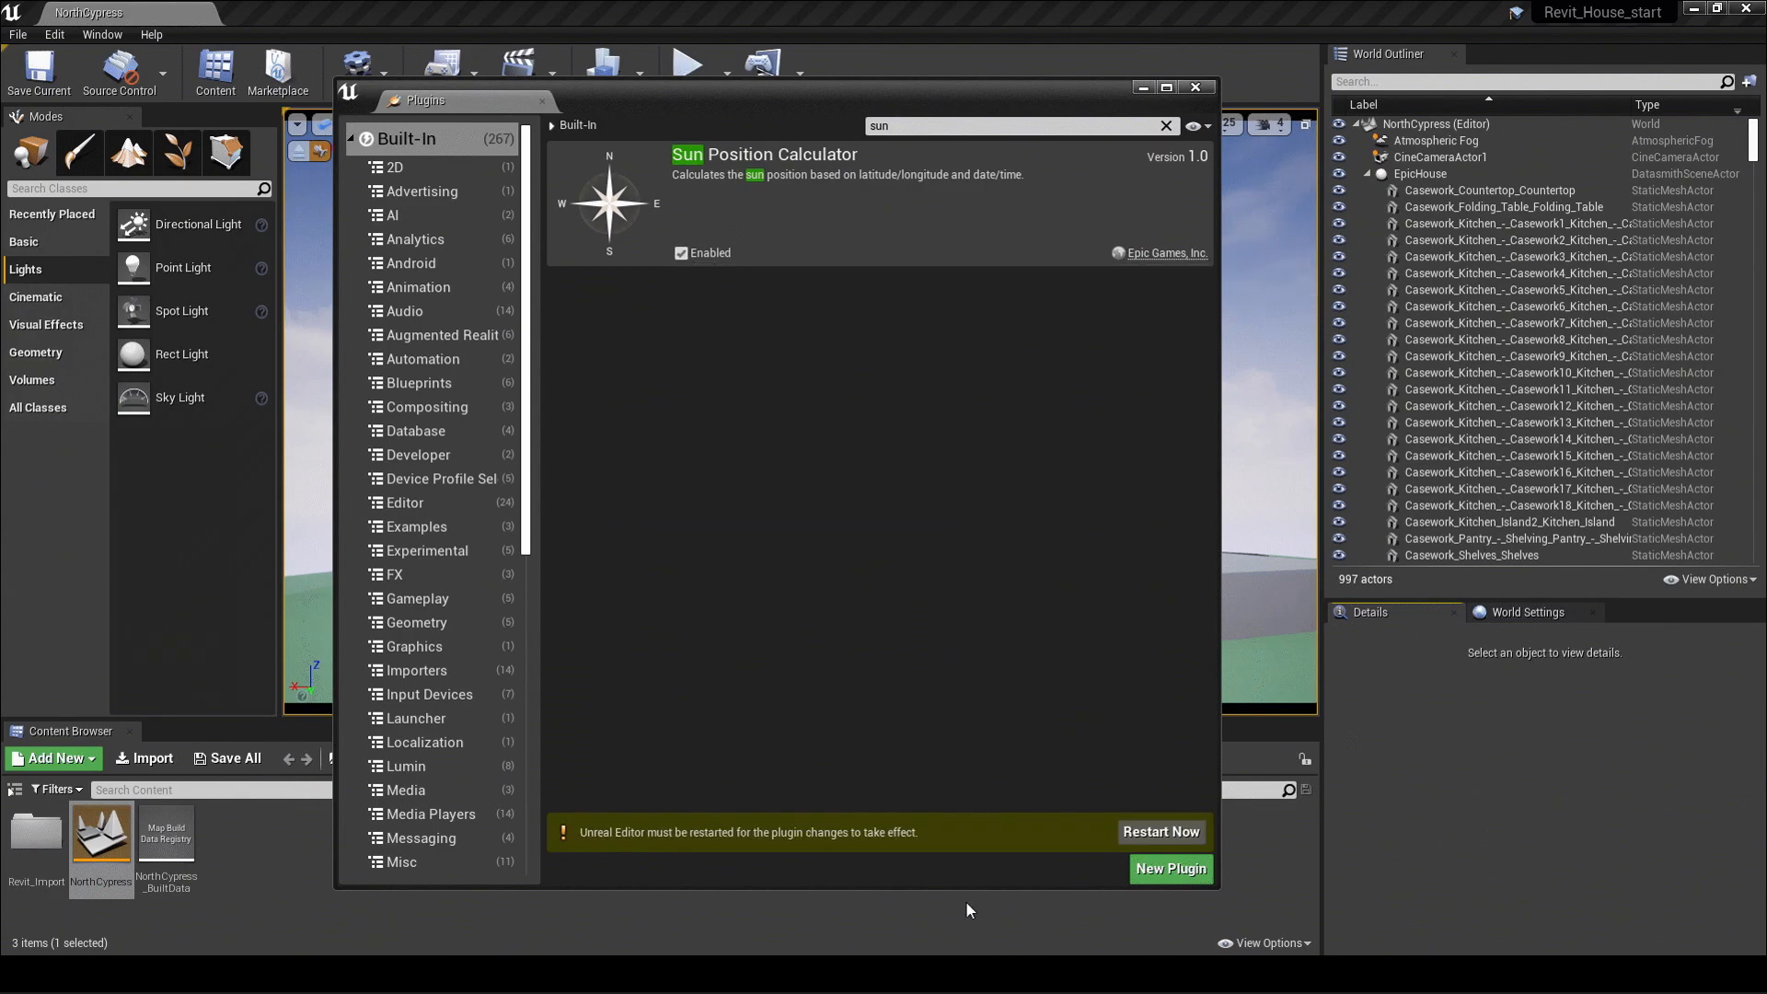
pyautogui.click(1158, 832)
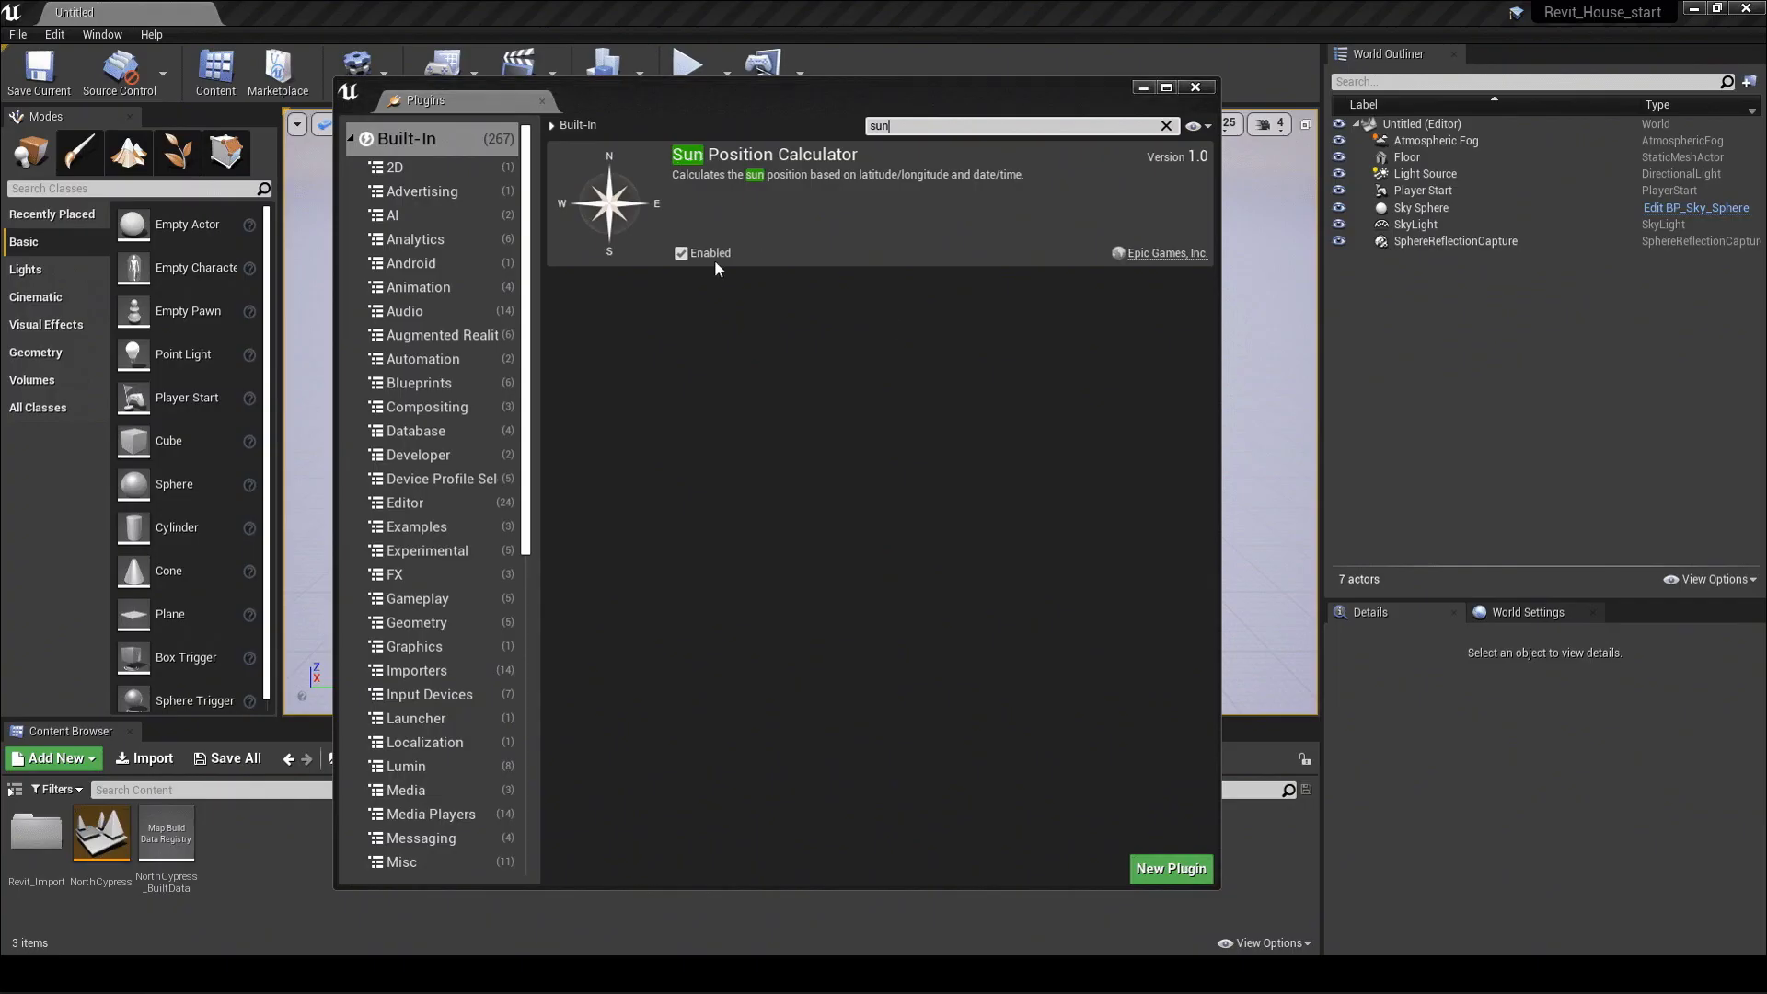
pyautogui.click(1195, 88)
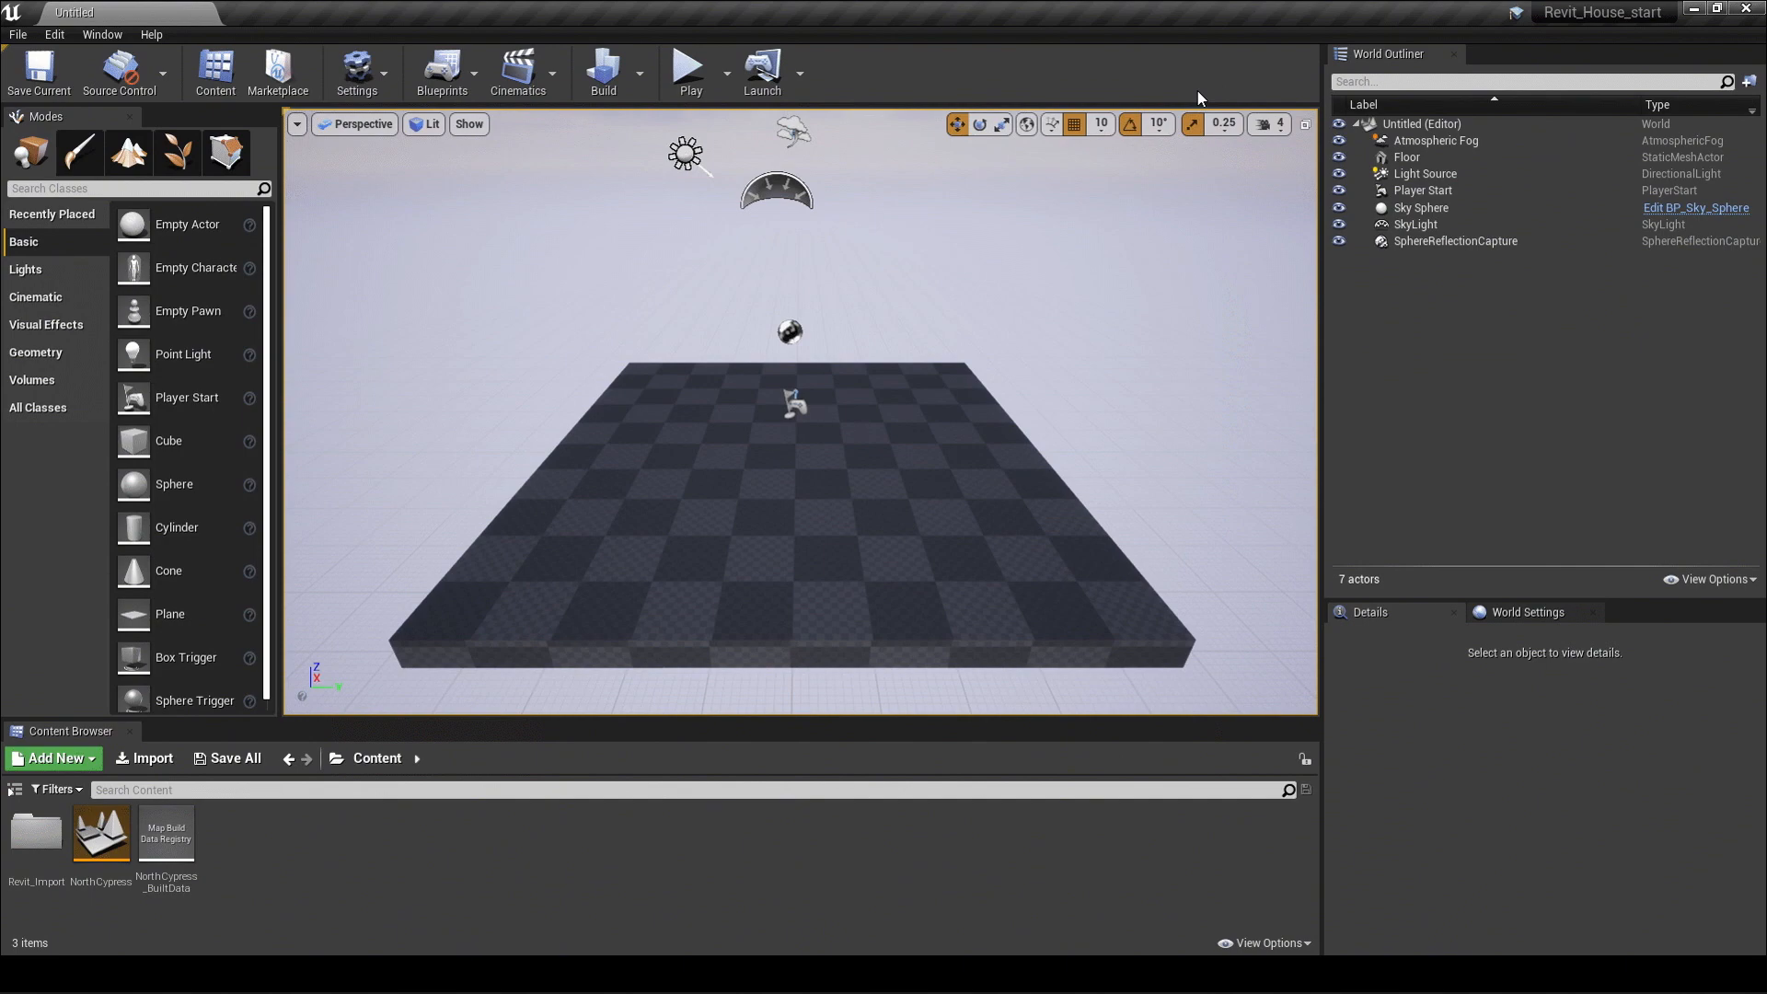
# Open the NorthCypress level and place a Sun and Sky actor beside the checkered floor.
pyautogui.doubleClick(102, 831)
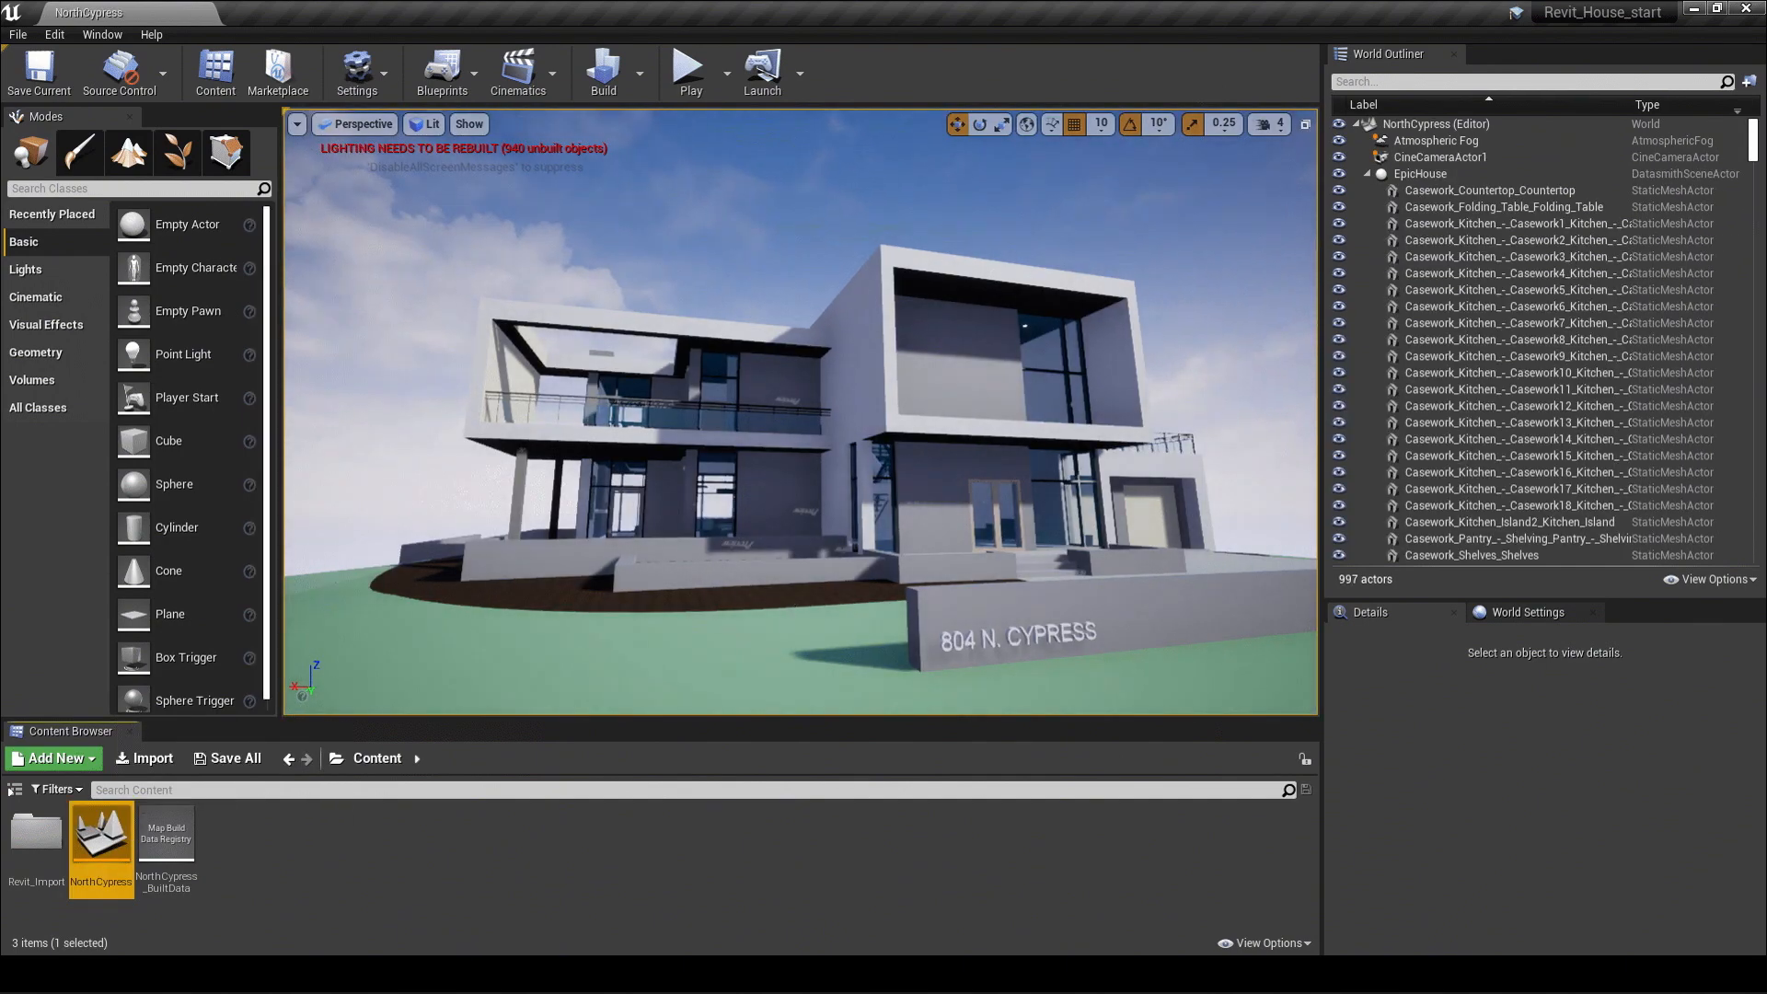
pyautogui.moveTo(1000, 510); pyautogui.dragTo(645, 525, button='right')
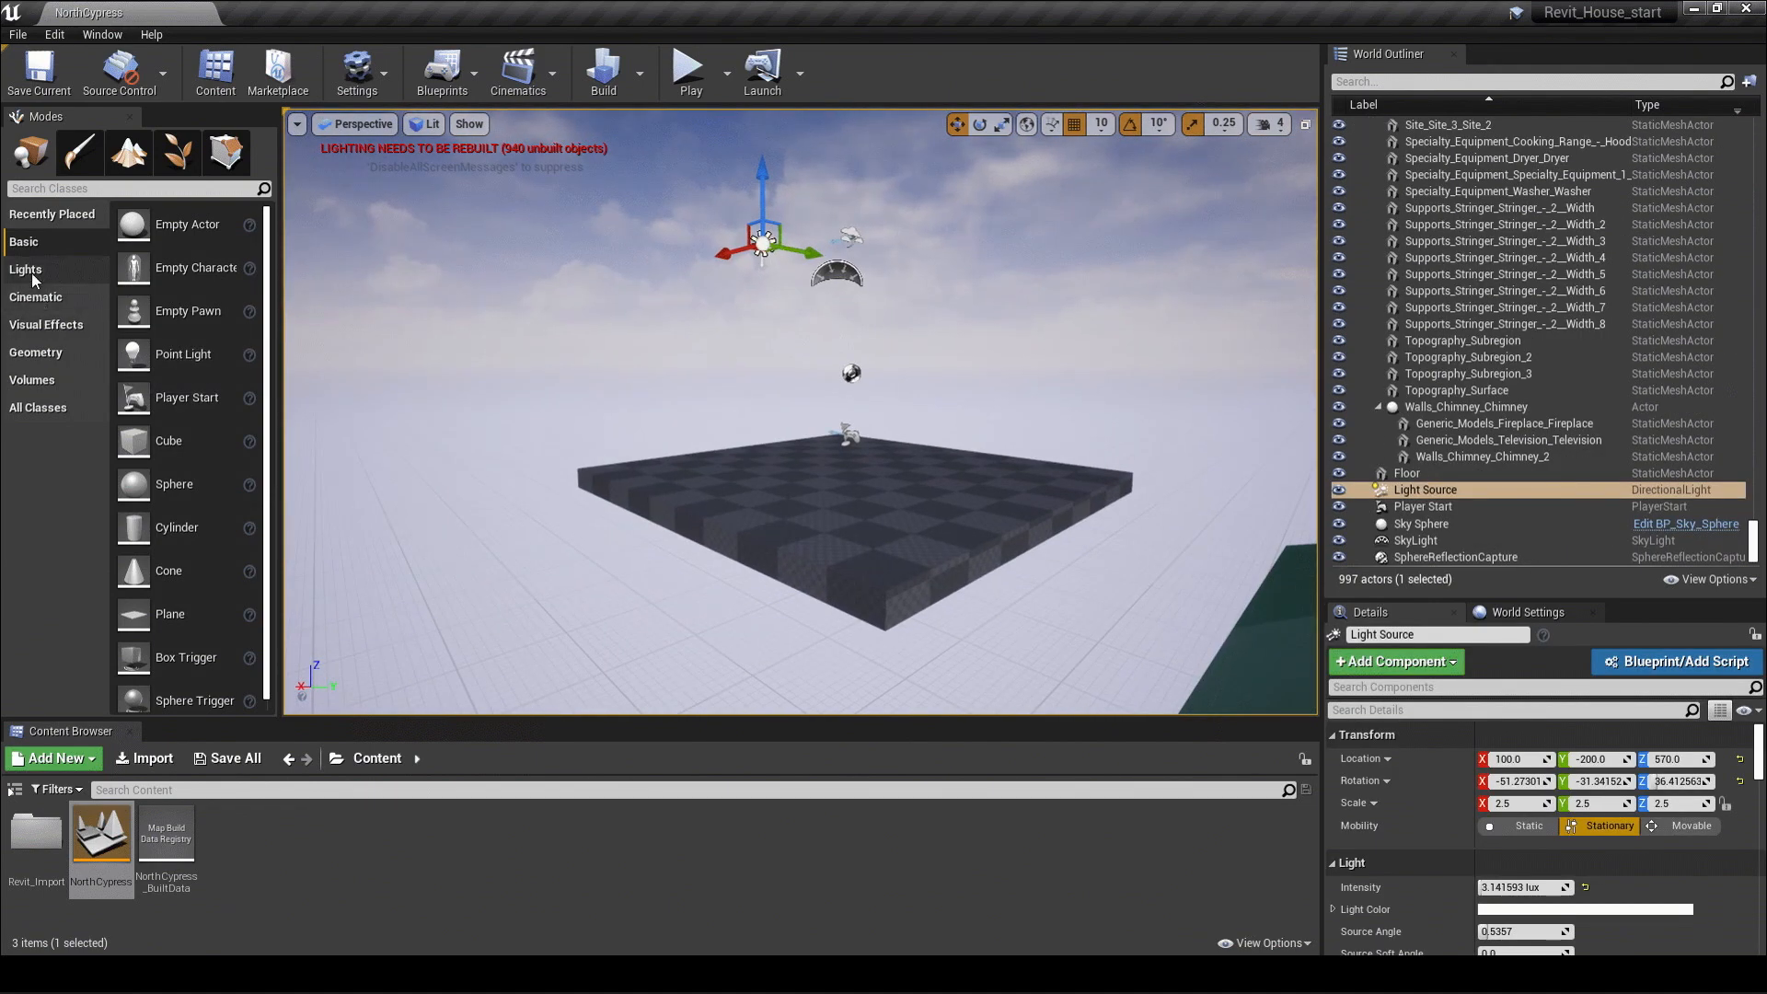
pyautogui.click(33, 271)
pyautogui.moveTo(203, 442); pyautogui.dragTo(575, 518)
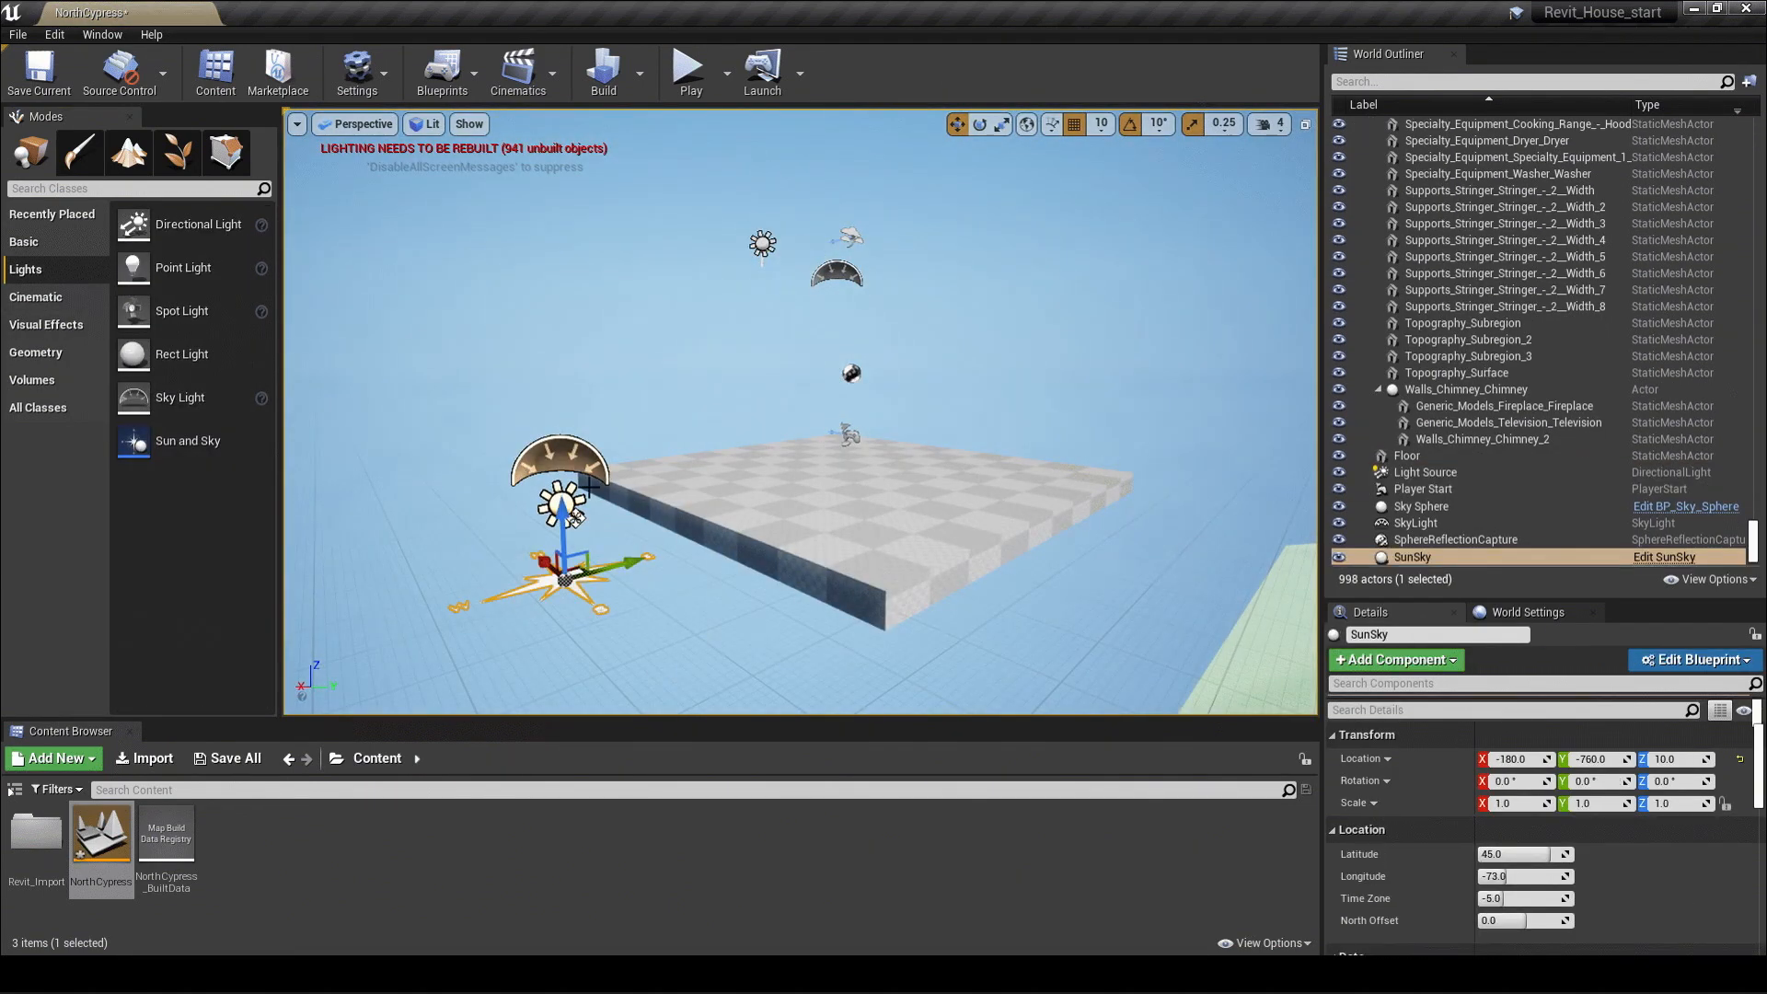
# Delete the level's original Light Source and SkyLight actors above the checkered floor.
pyautogui.click(763, 243)
pyautogui.press('Delete')
pyautogui.click(969, 578)
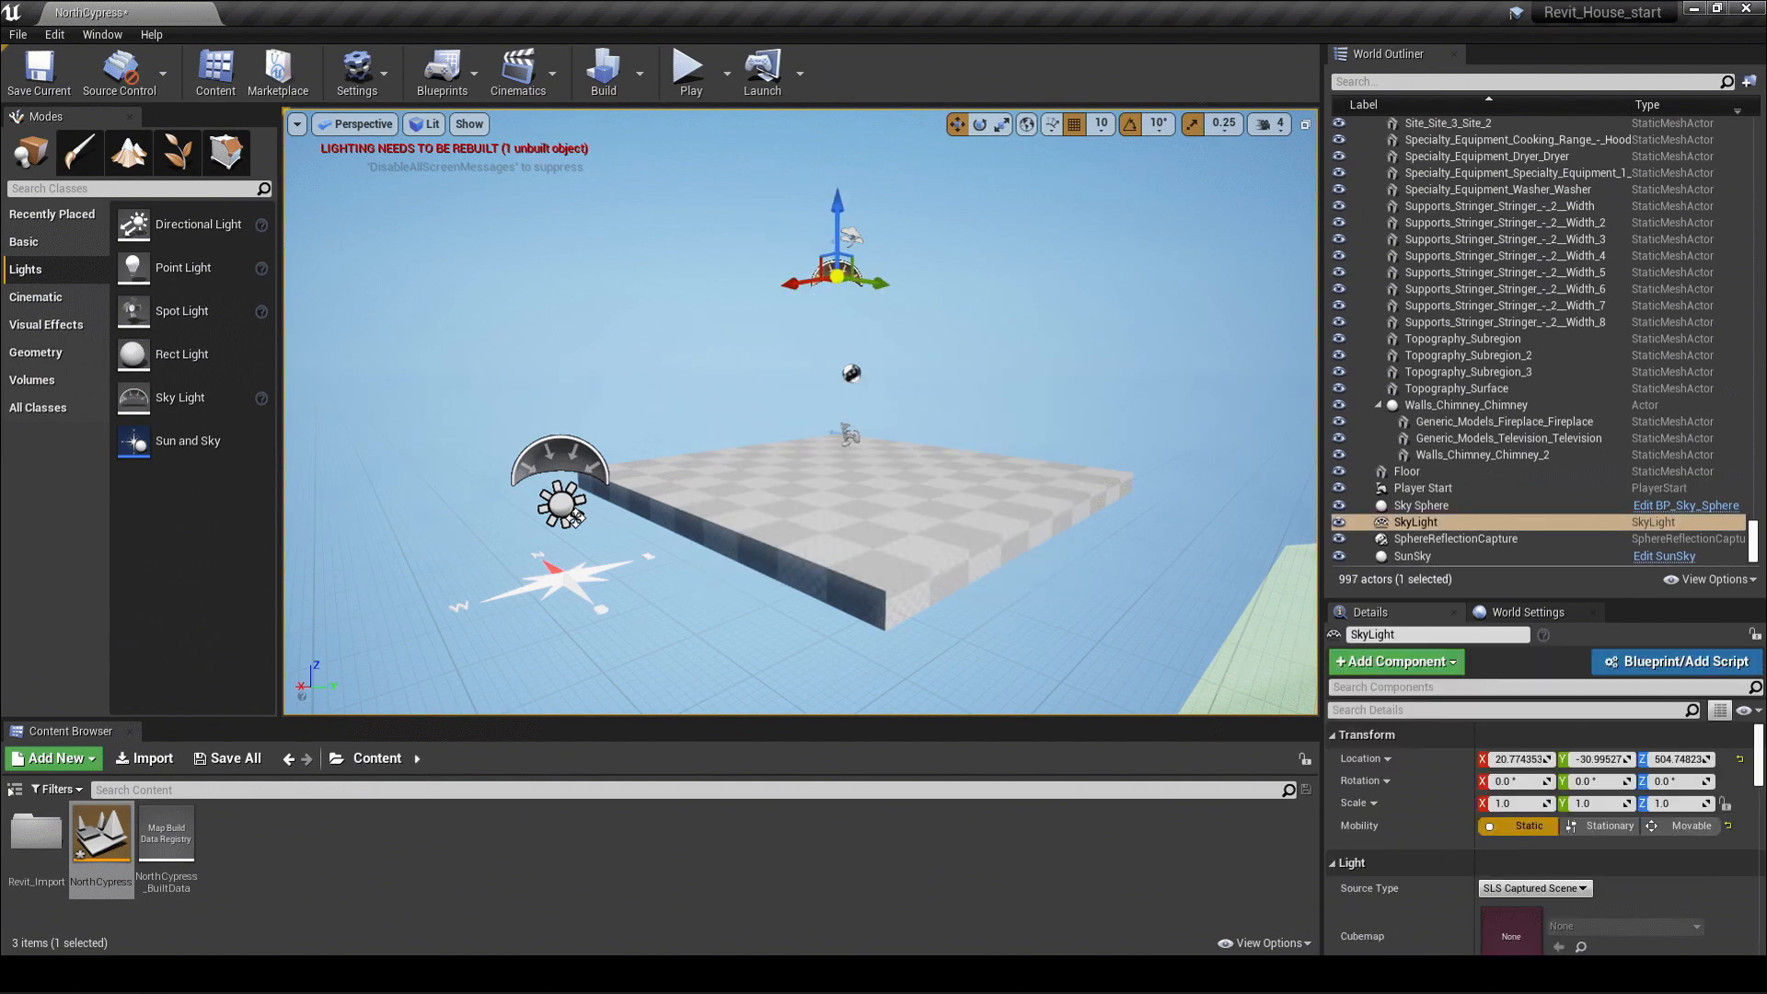
pyautogui.moveTo(968, 390); pyautogui.dragTo(953, 497)
pyautogui.moveTo(916, 362); pyautogui.dragTo(1150, 350)
# Switch to the cinematic viewport and return to the framed front view of the house.
pyautogui.moveTo(959, 344); pyautogui.dragTo(1011, 283, button='right')
pyautogui.click(355, 129)
pyautogui.click(396, 413)
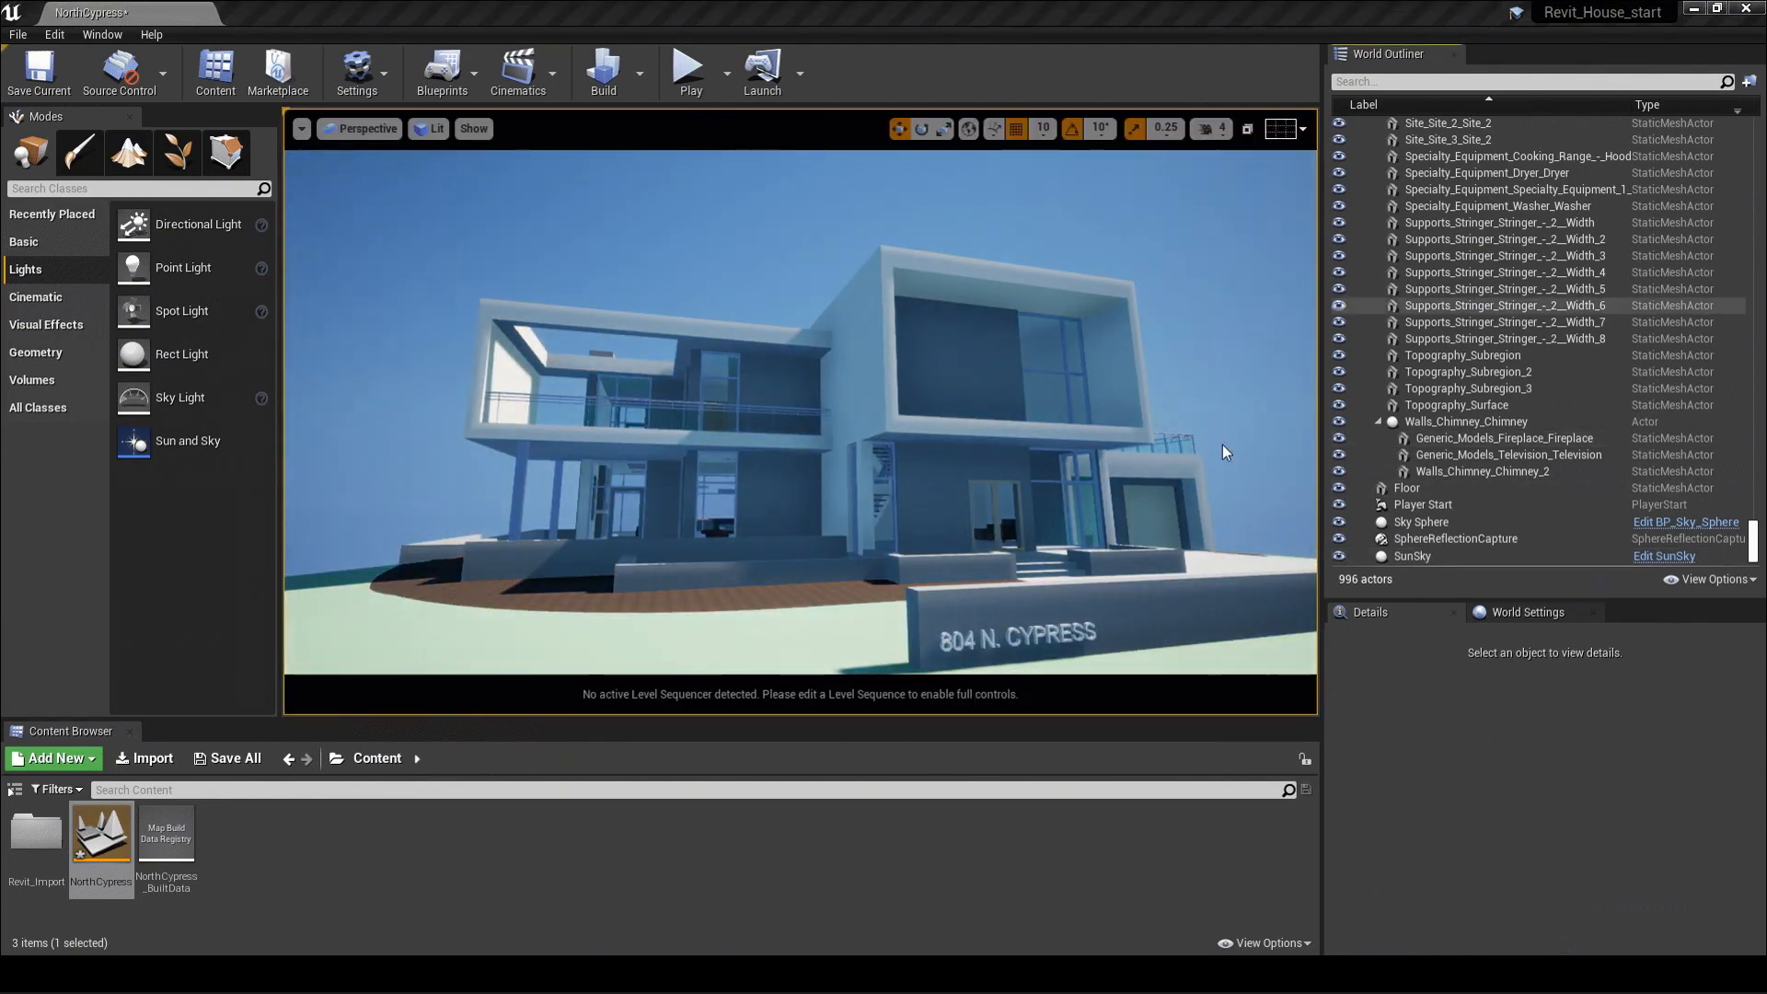
# Set the SunSky actor's longitude to about -49 and adjust its date and time settings to shift the sunlight.
pyautogui.click(1422, 556)
pyautogui.moveTo(1547, 736); pyautogui.dragTo(1619, 759)
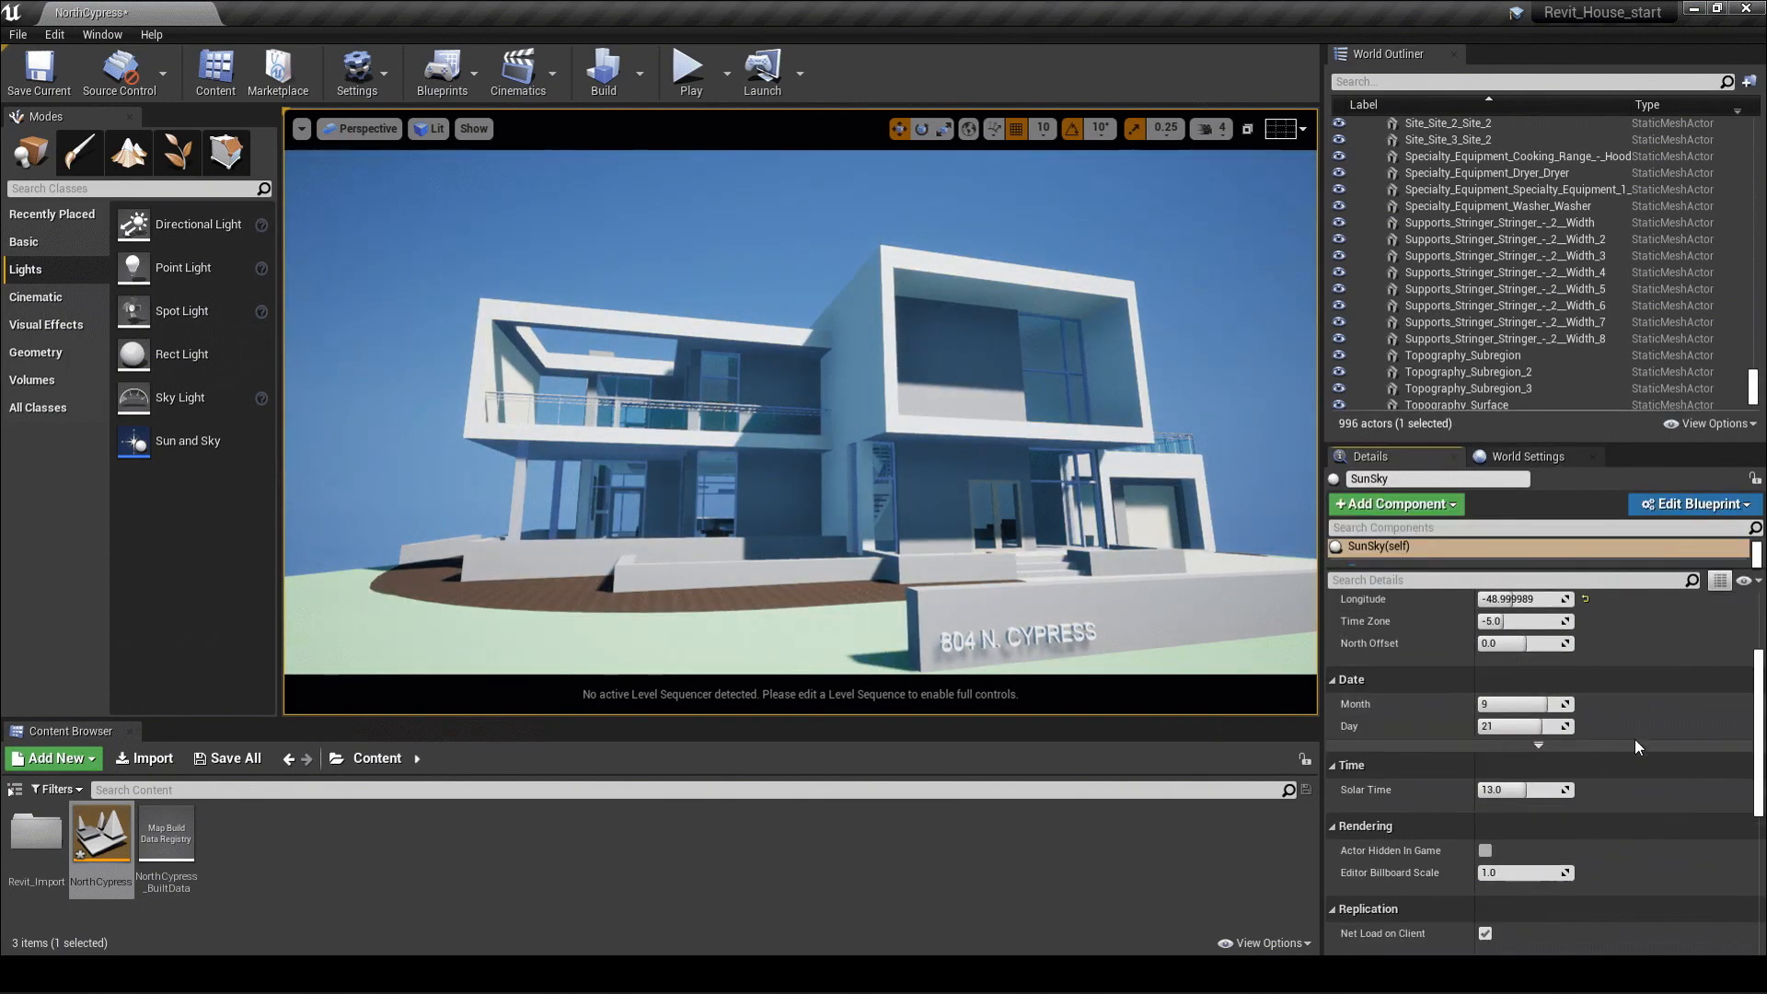
pyautogui.scroll(-2, 1637, 747)
pyautogui.moveTo(1523, 730); pyautogui.dragTo(1588, 731)
pyautogui.scroll(-3, 1546, 782)
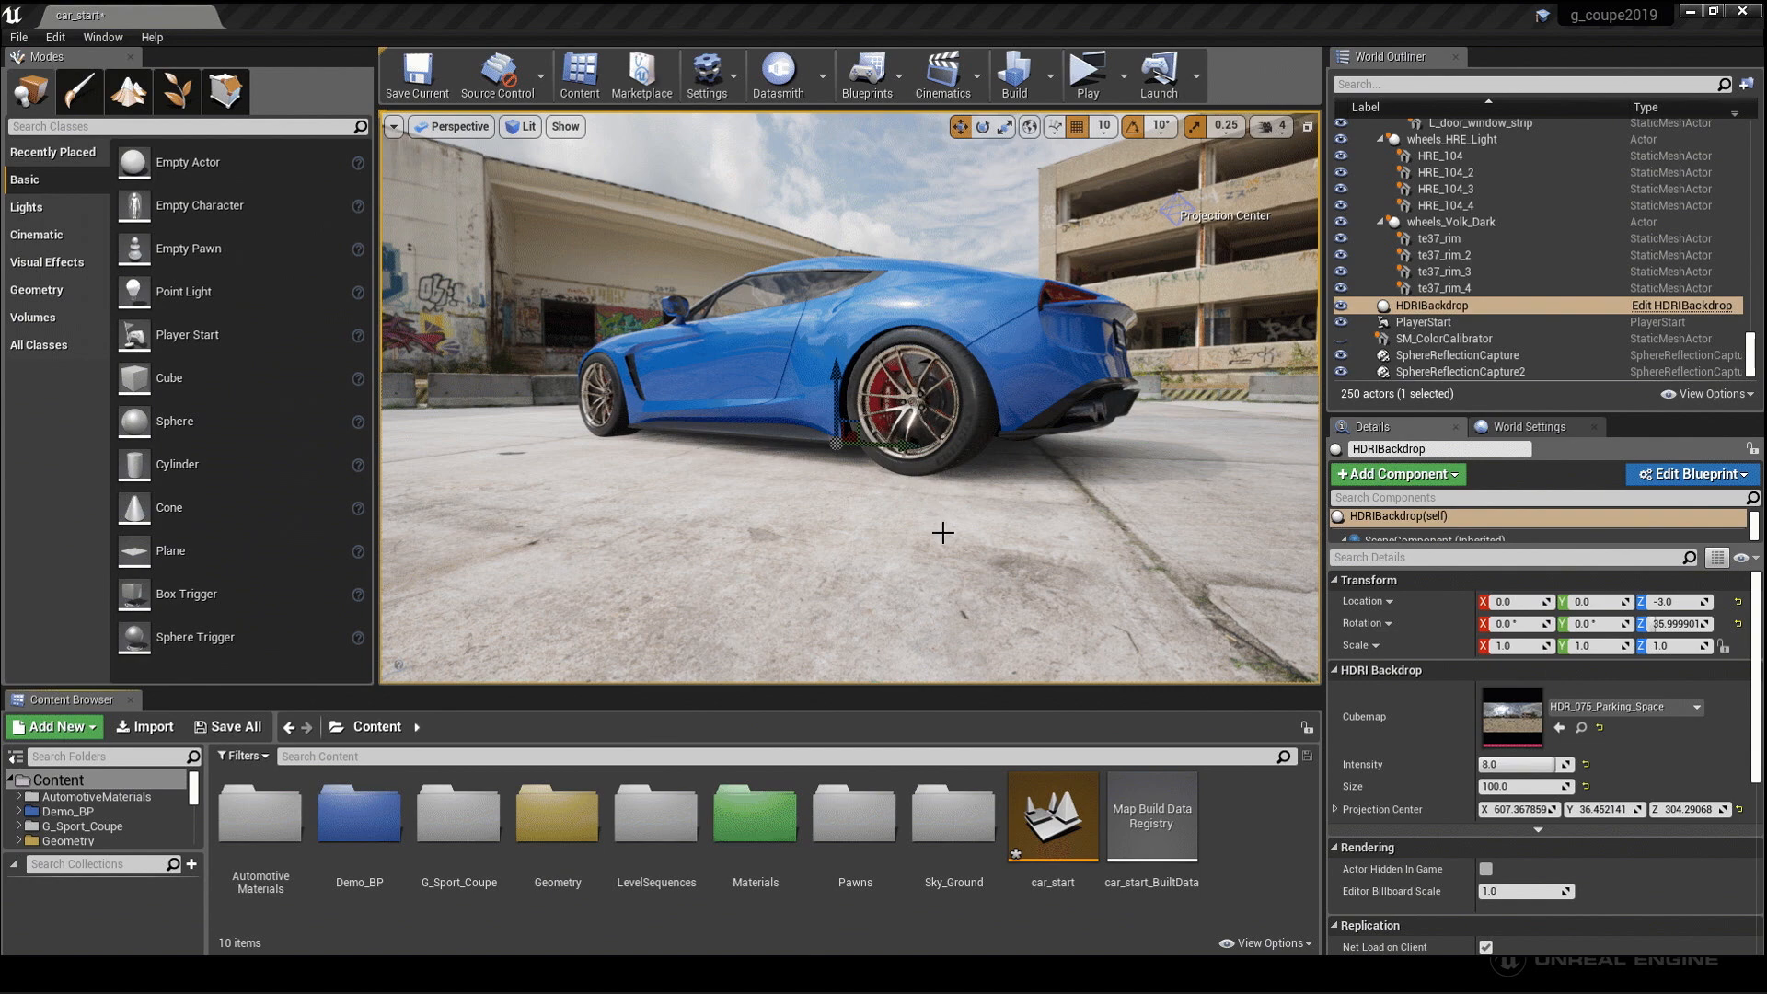
# In the g_coupe2019 project, select the car's rear wheel rim and open its HRE_104_2 static mesh for editing.
pyautogui.moveTo(849, 398); pyautogui.dragTo(920, 390, button='right')
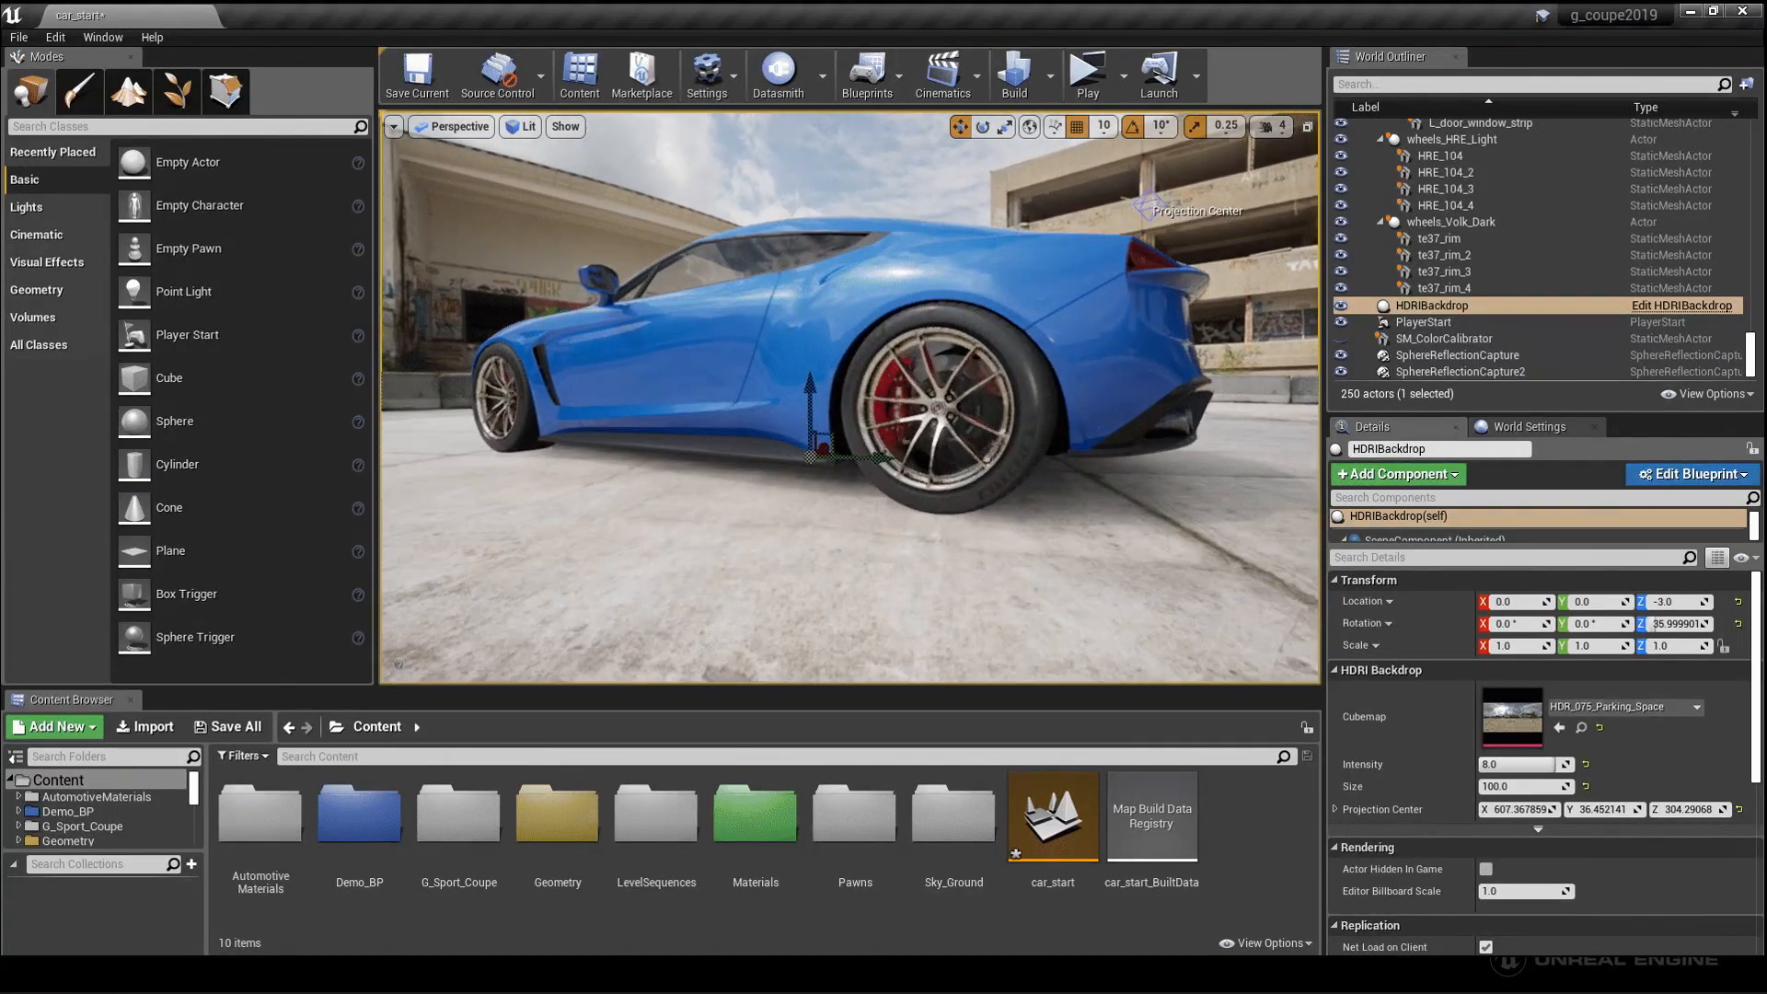
pyautogui.click(1065, 382)
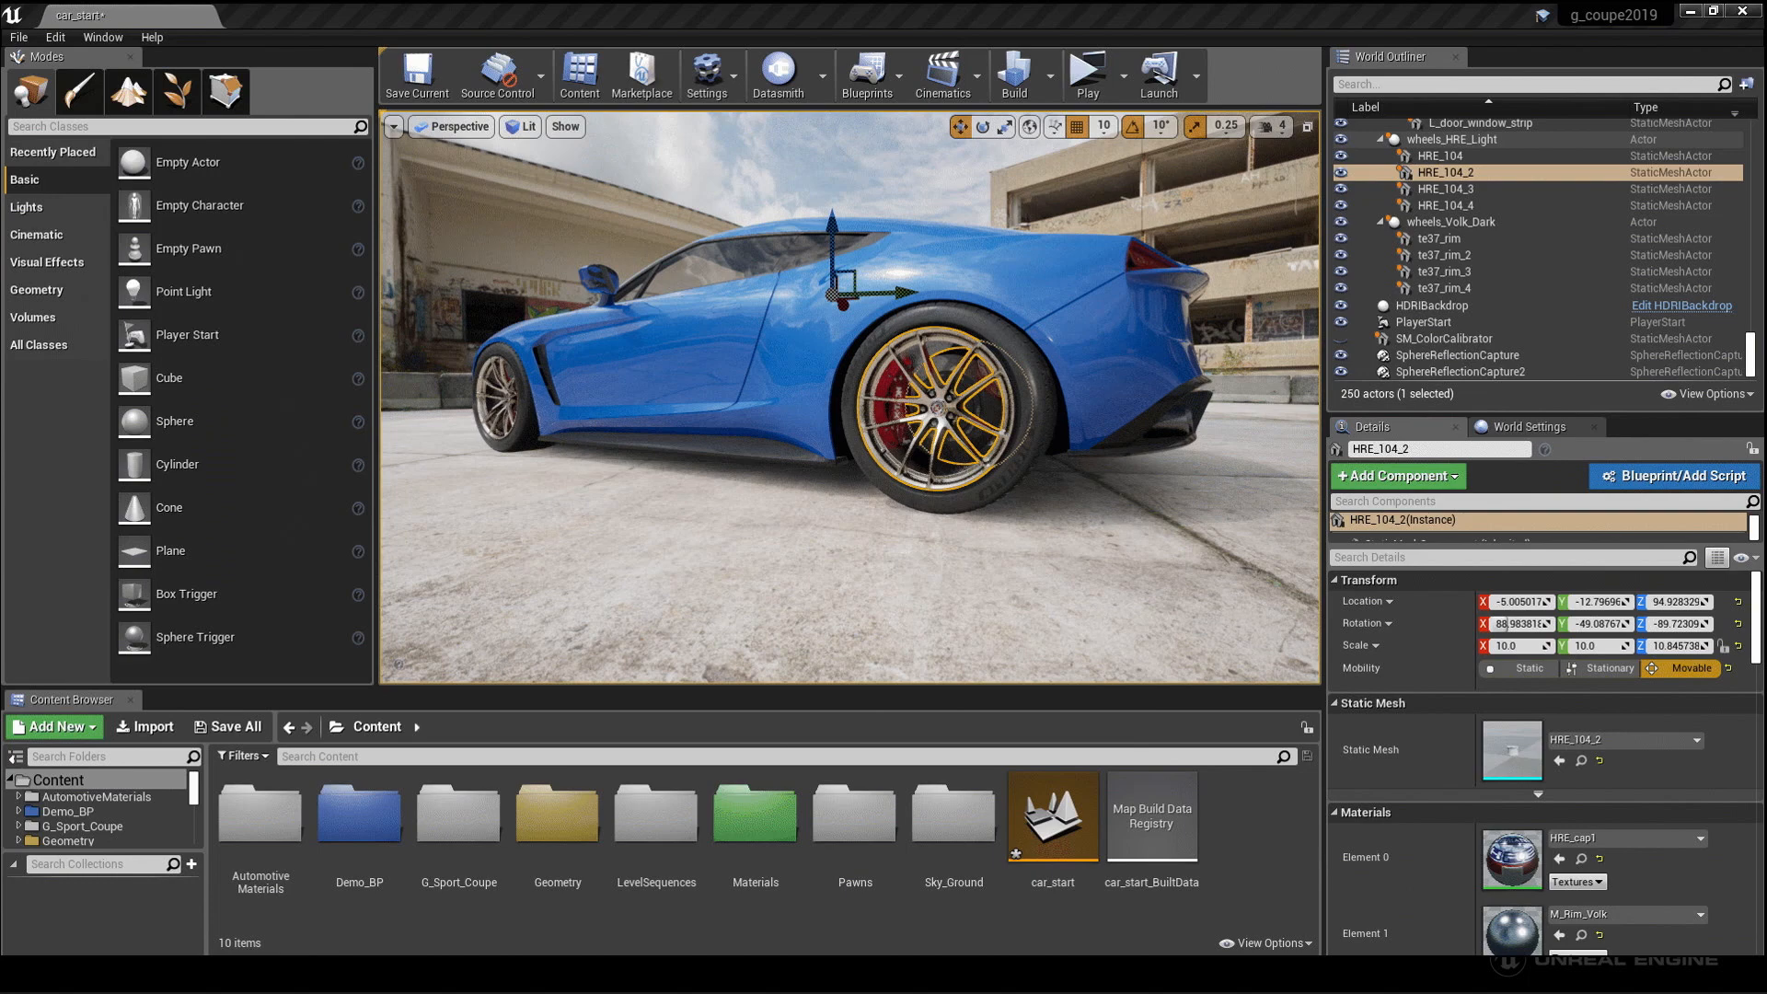
pyautogui.doubleClick(1511, 757)
pyautogui.moveTo(817, 544); pyautogui.dragTo(809, 497)
pyautogui.moveTo(810, 497); pyautogui.dragTo(856, 530, button='right')
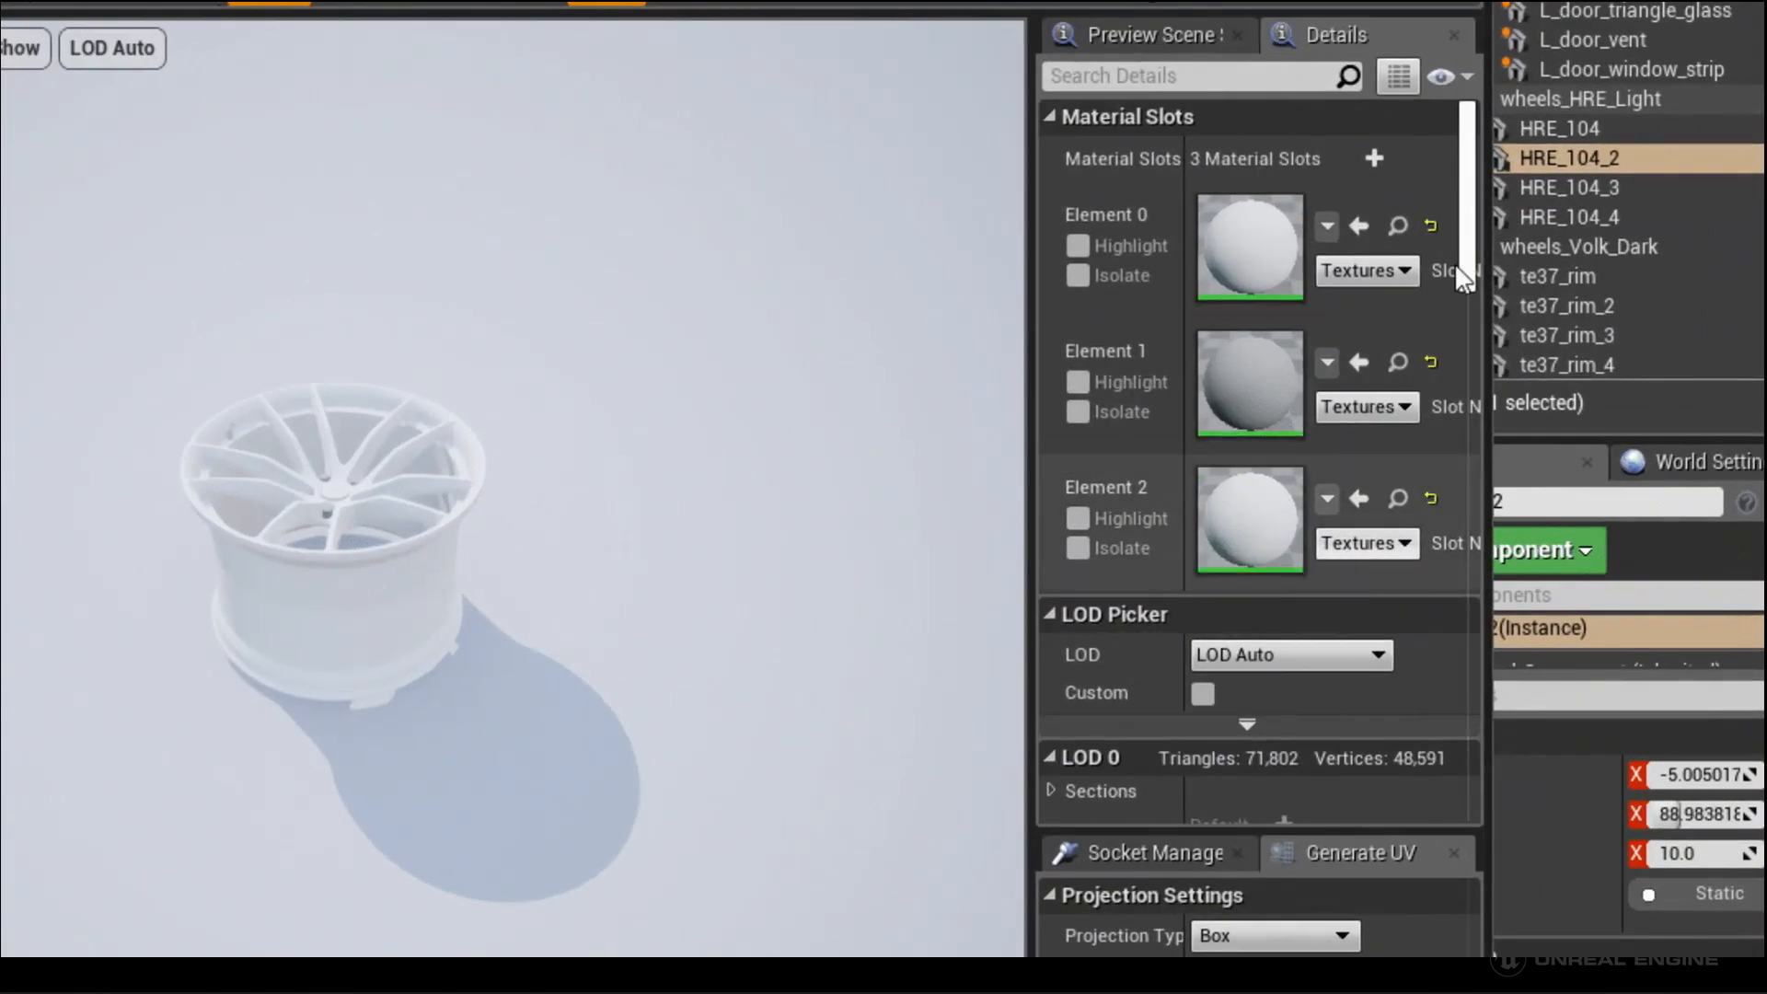
# Assign the HighDetail LOD group to the wheel rim mesh and accept overwriting its current LOD settings.
pyautogui.scroll(-6, 1443, 322)
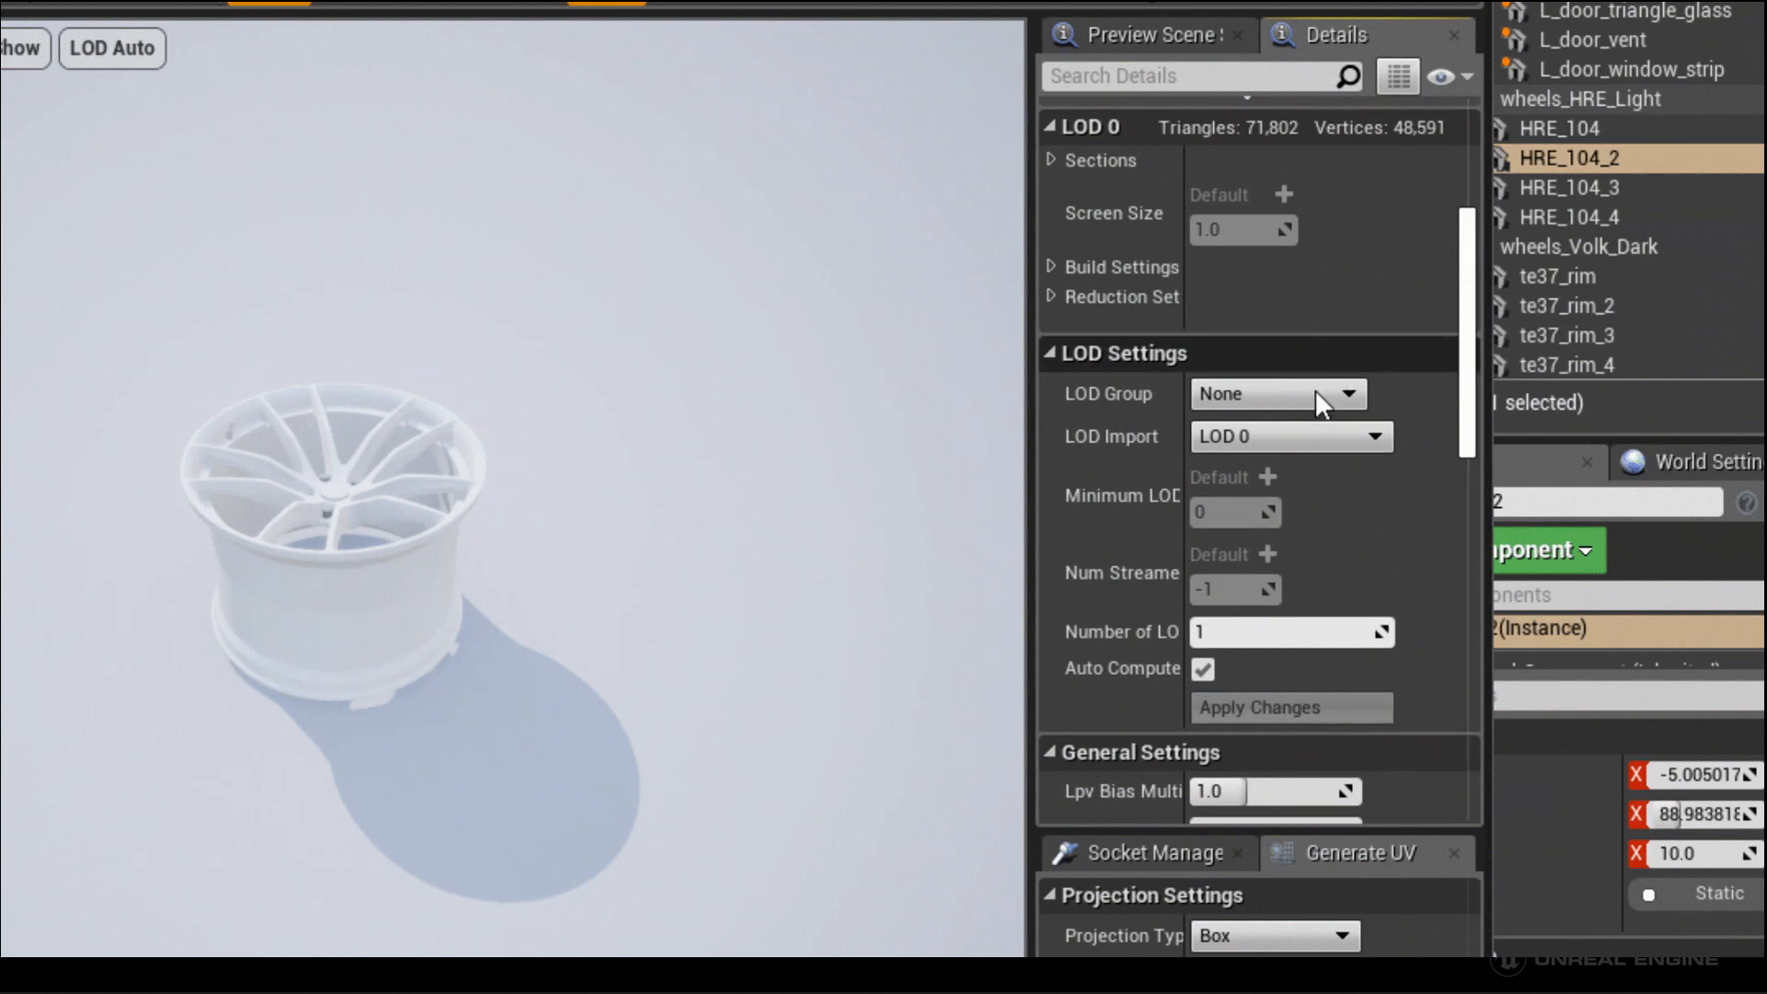
pyautogui.click(1314, 396)
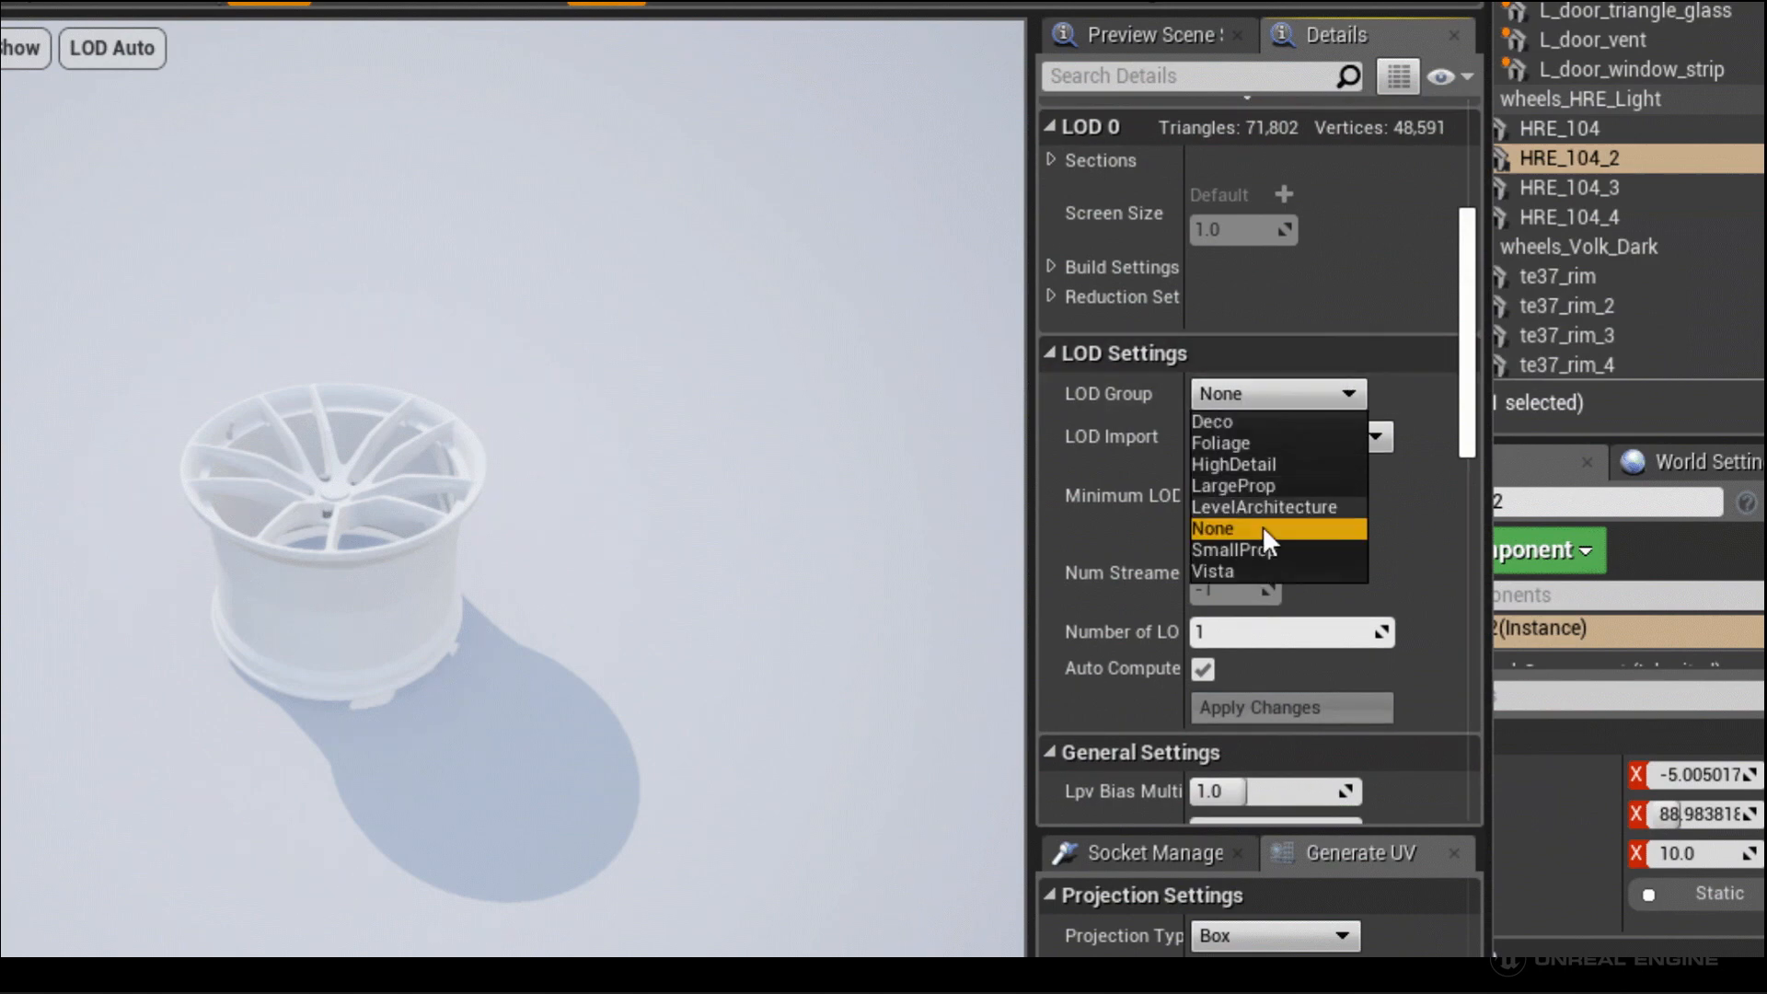
pyautogui.click(1300, 464)
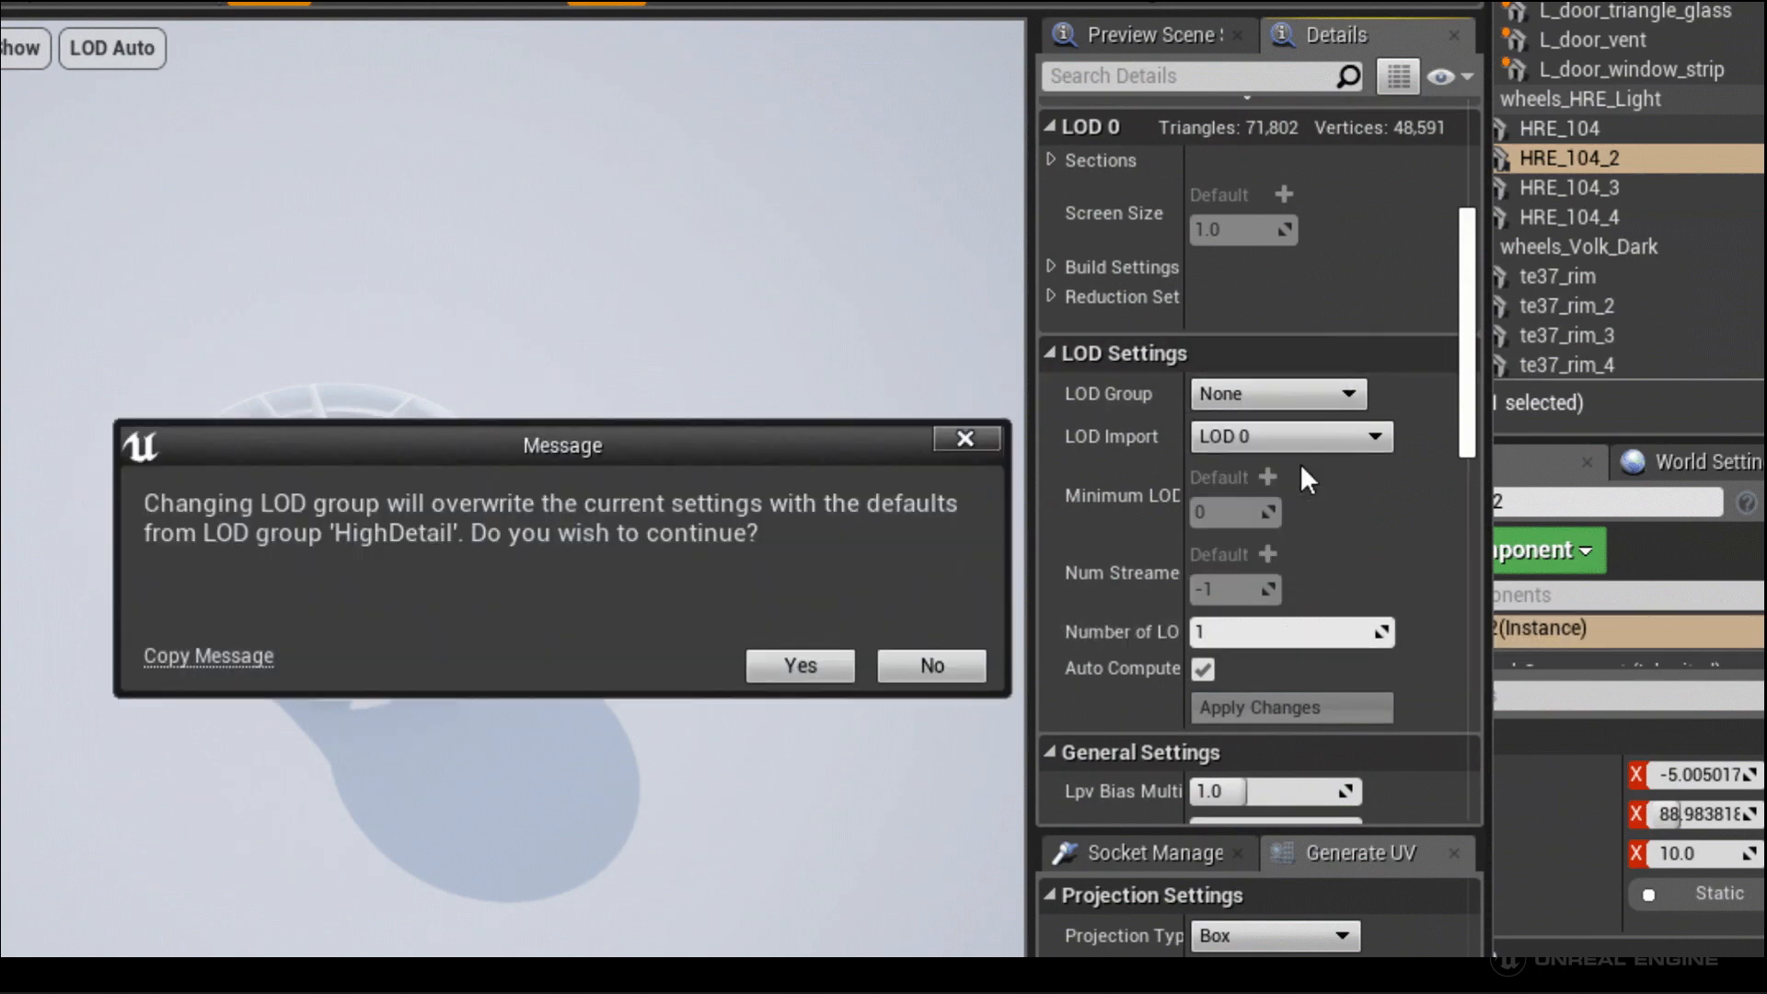
pyautogui.click(827, 670)
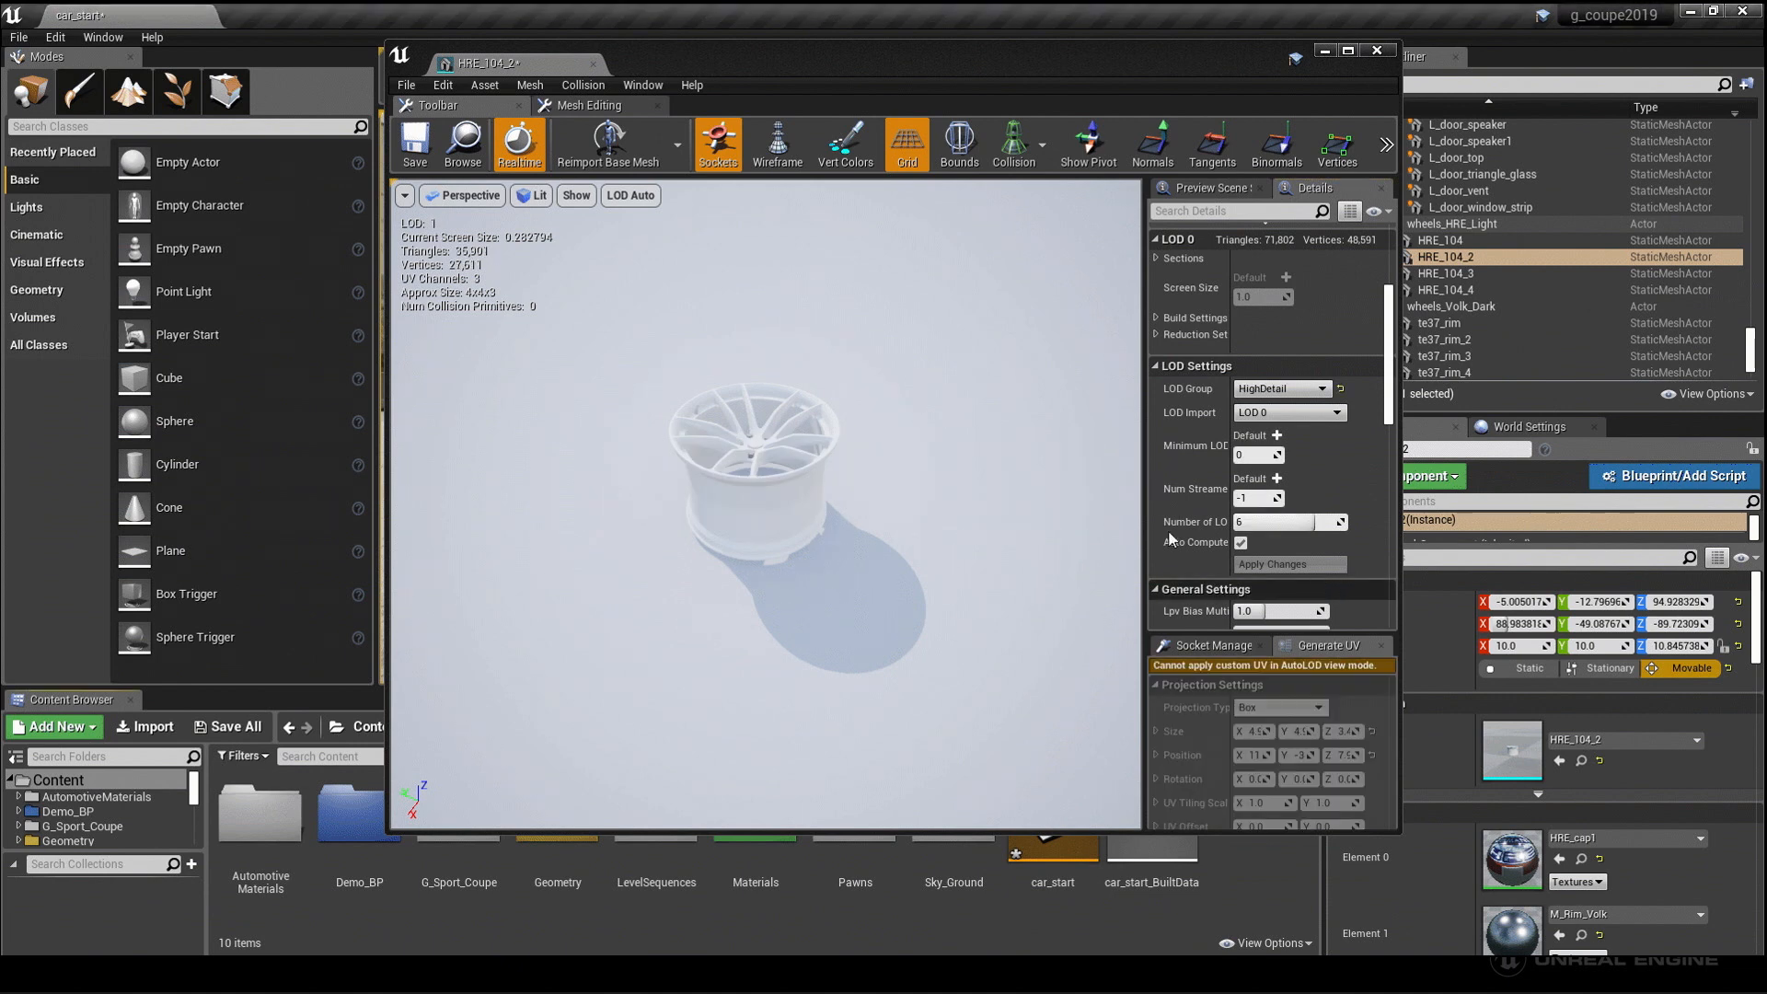
# Display the wheel rim with Mesh LODs coloration and examine its level of detail at different viewing distances.
pyautogui.click(536, 195)
pyautogui.moveTo(565, 455)
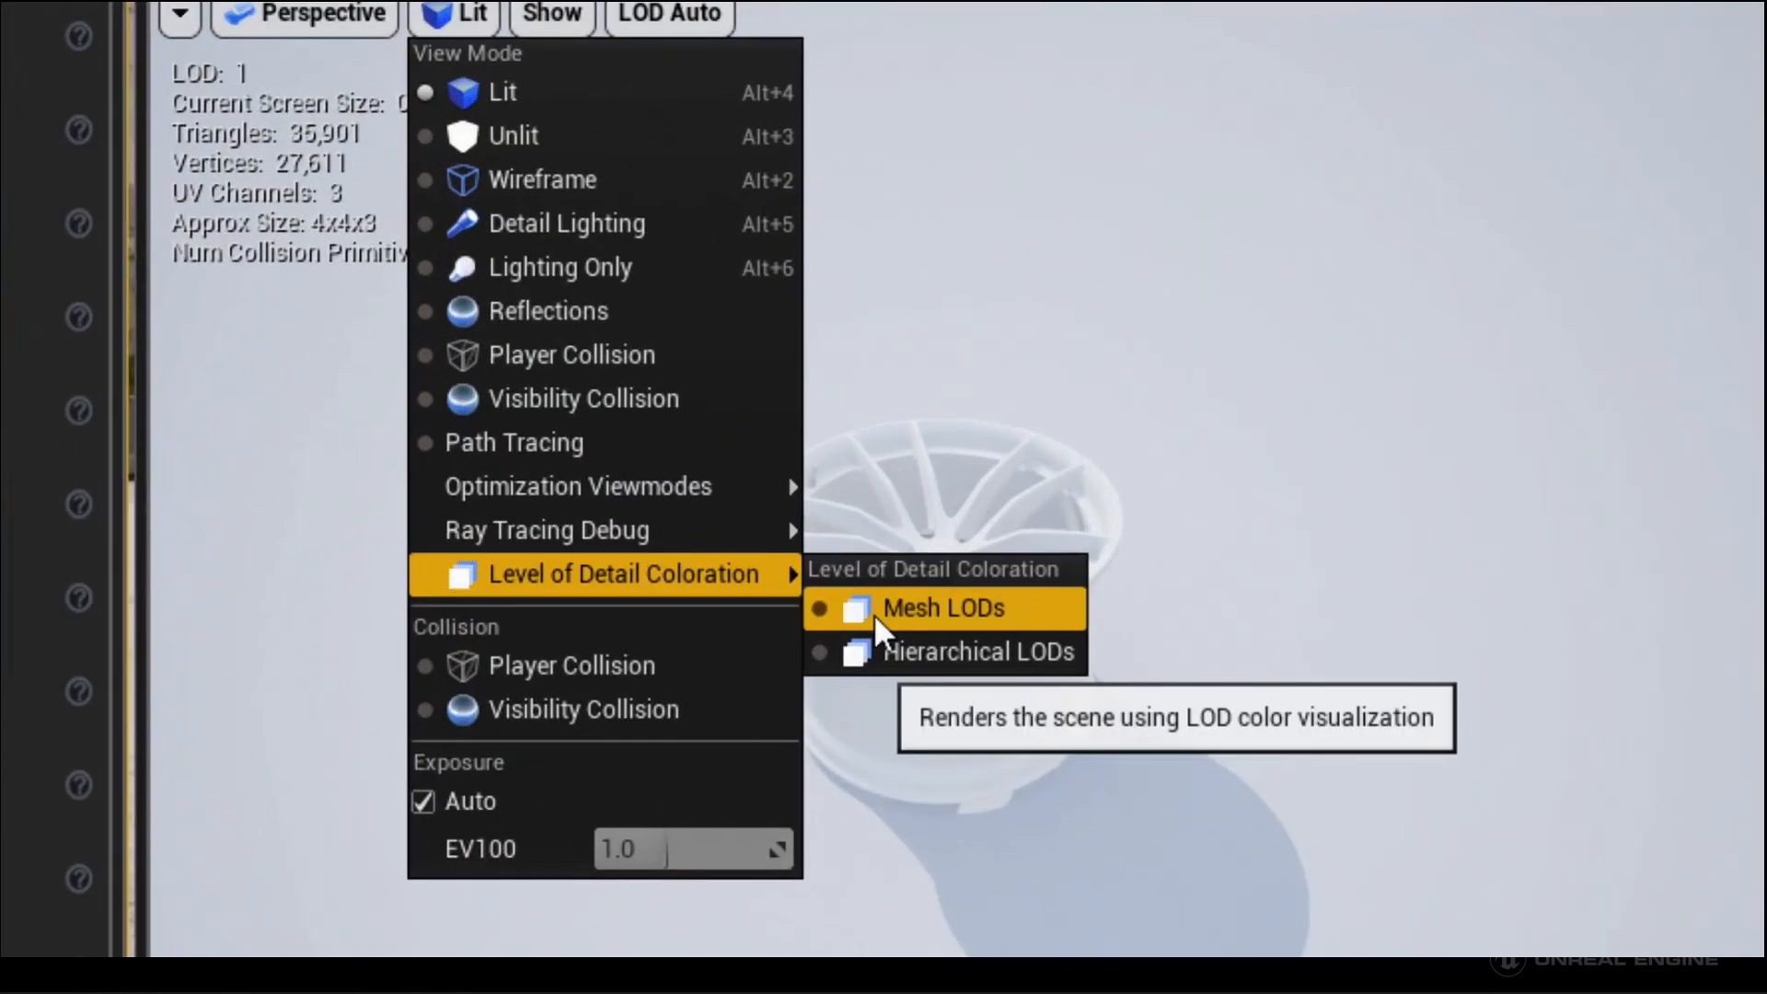
pyautogui.click(875, 609)
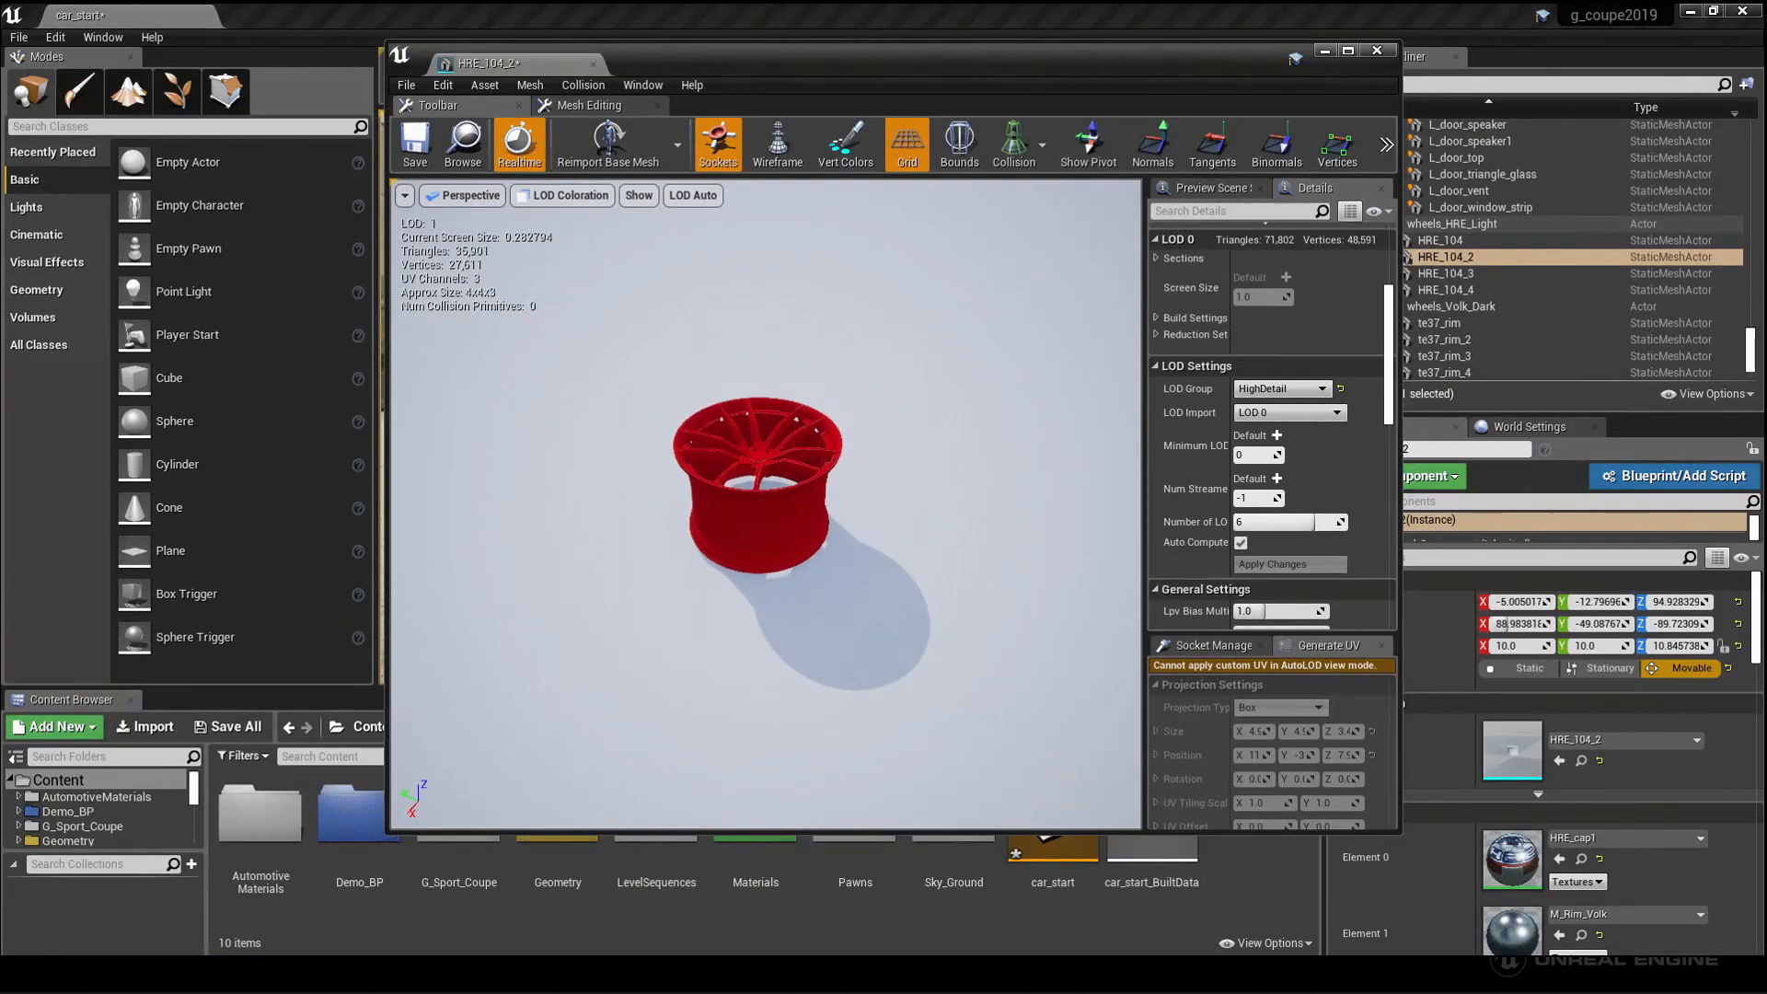
pyautogui.moveTo(765, 503); pyautogui.dragTo(764, 448, button='right')
pyautogui.moveTo(764, 447); pyautogui.dragTo(757, 783)
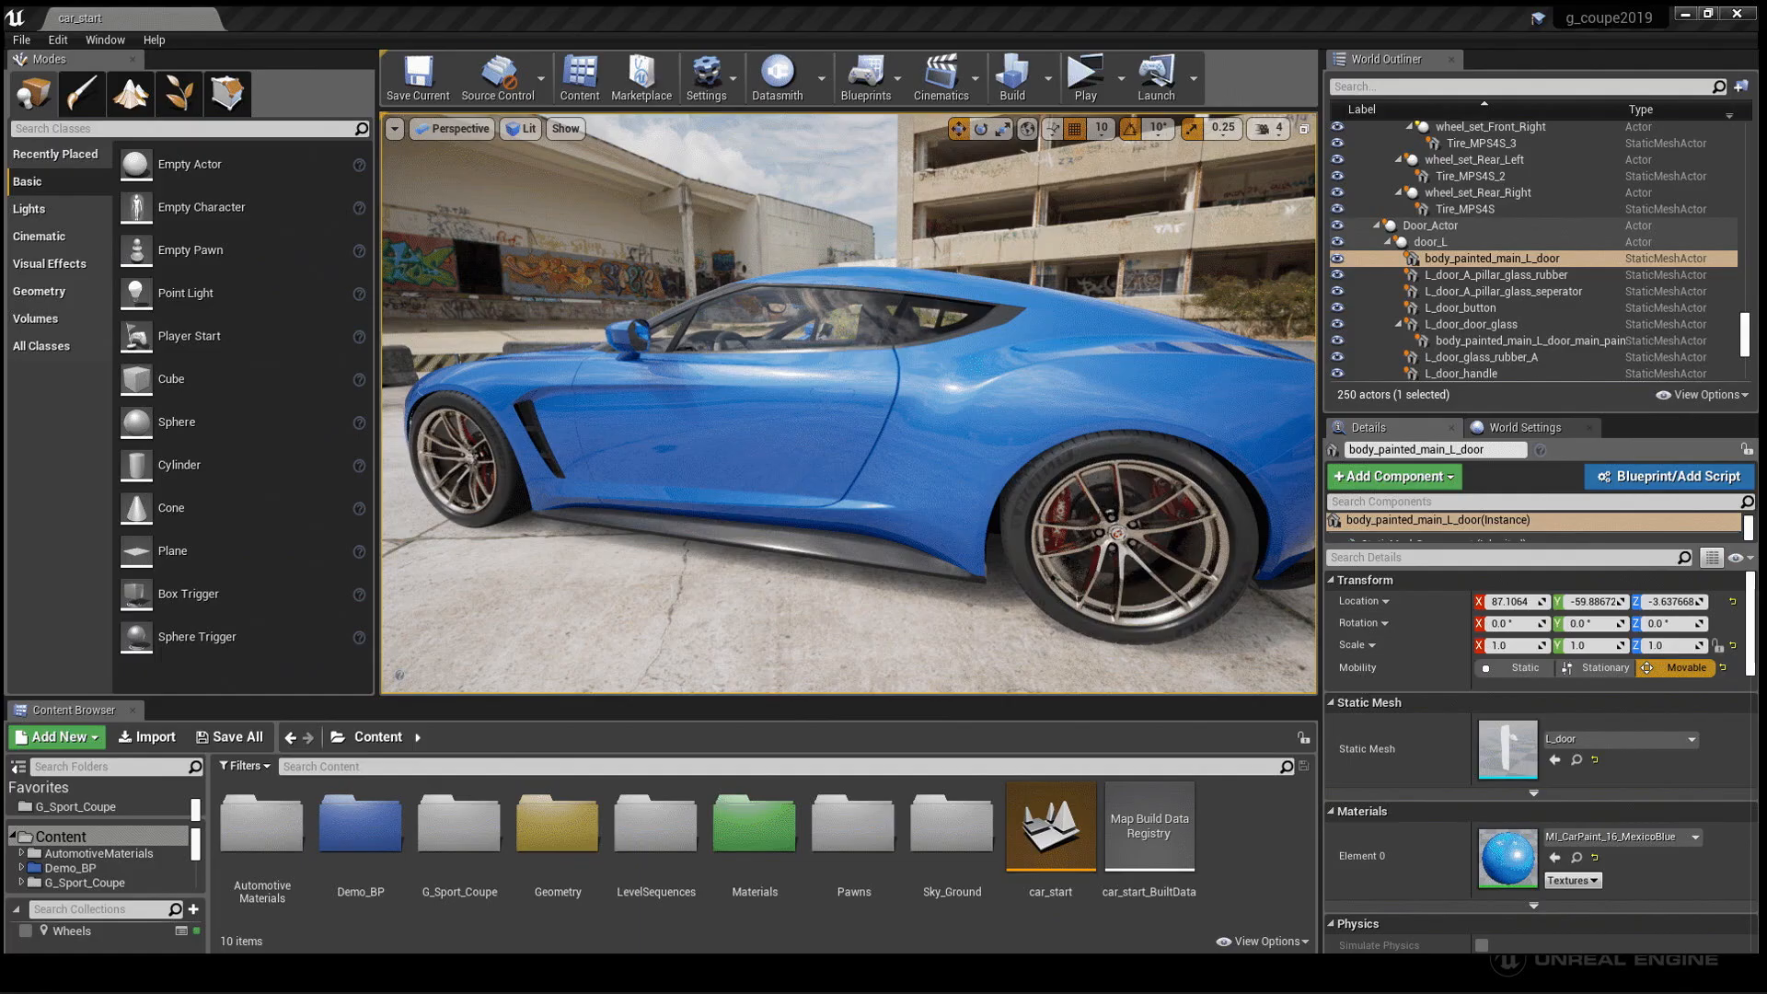
# Profile the car scene's current frame in the GPU Visualizer and expand the Scene entry to examine its render pass durations.
pyautogui.moveTo(908, 508); pyautogui.dragTo(877, 574, button='right')
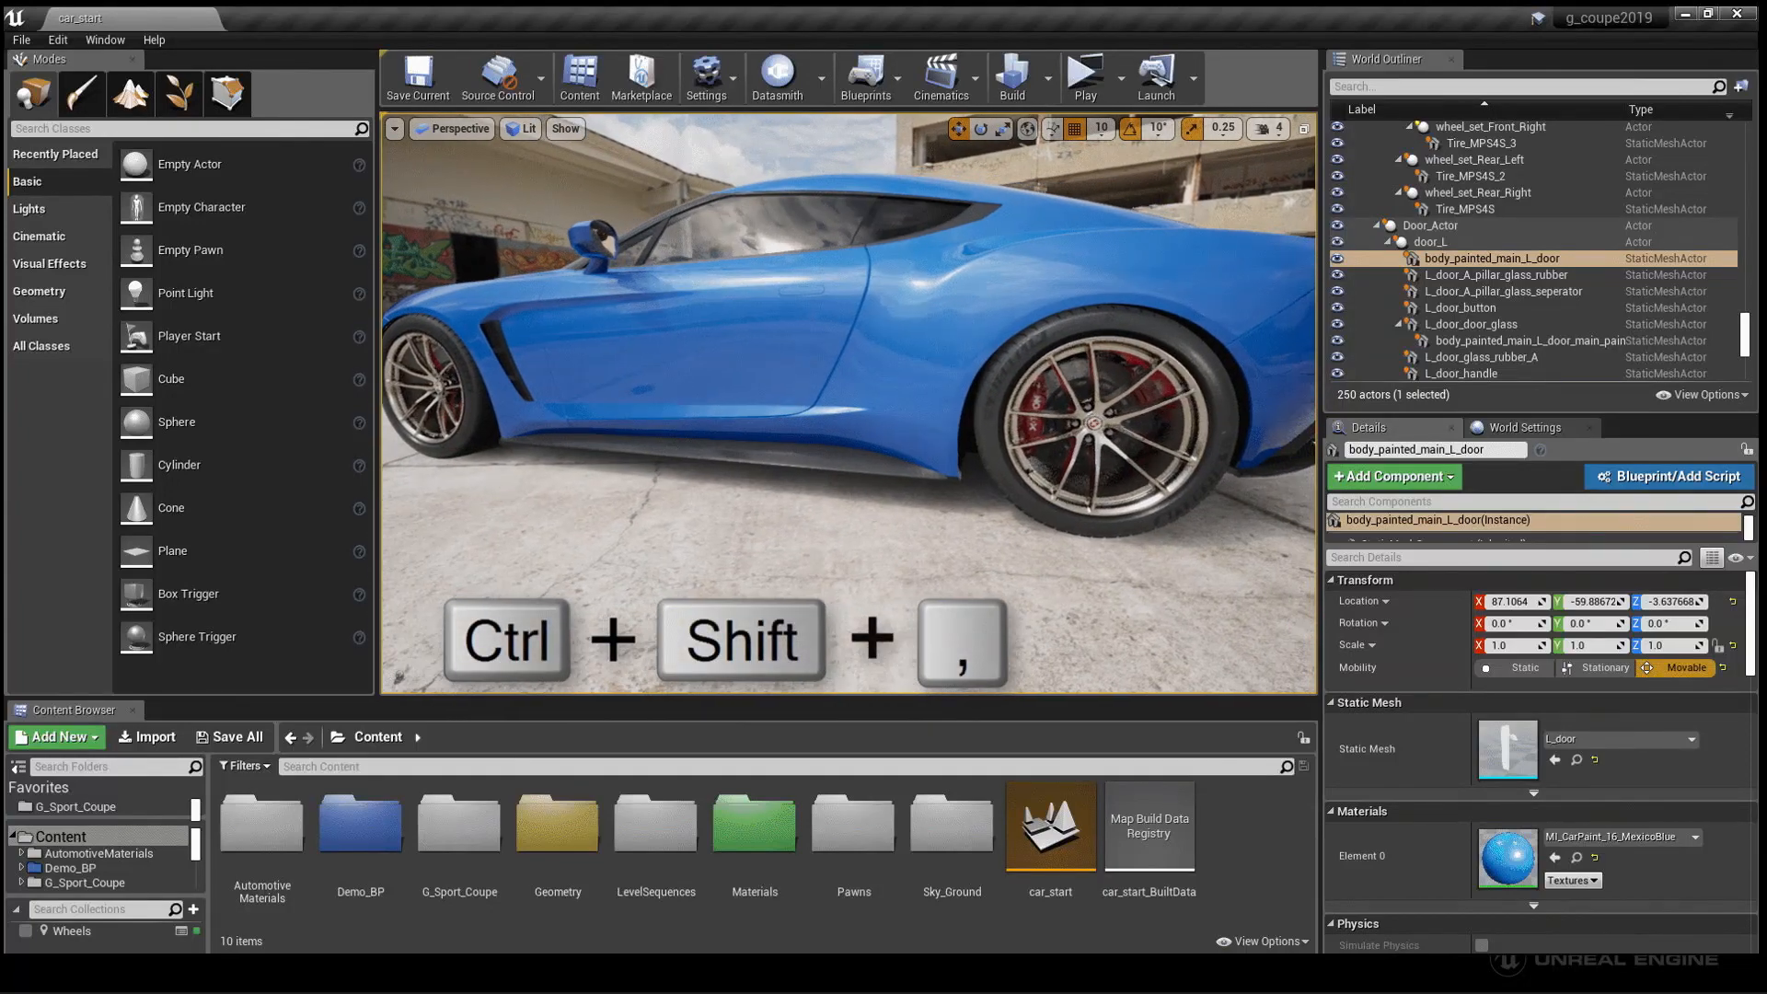
pyautogui.hotkey('ctrl', 'shift', ',')
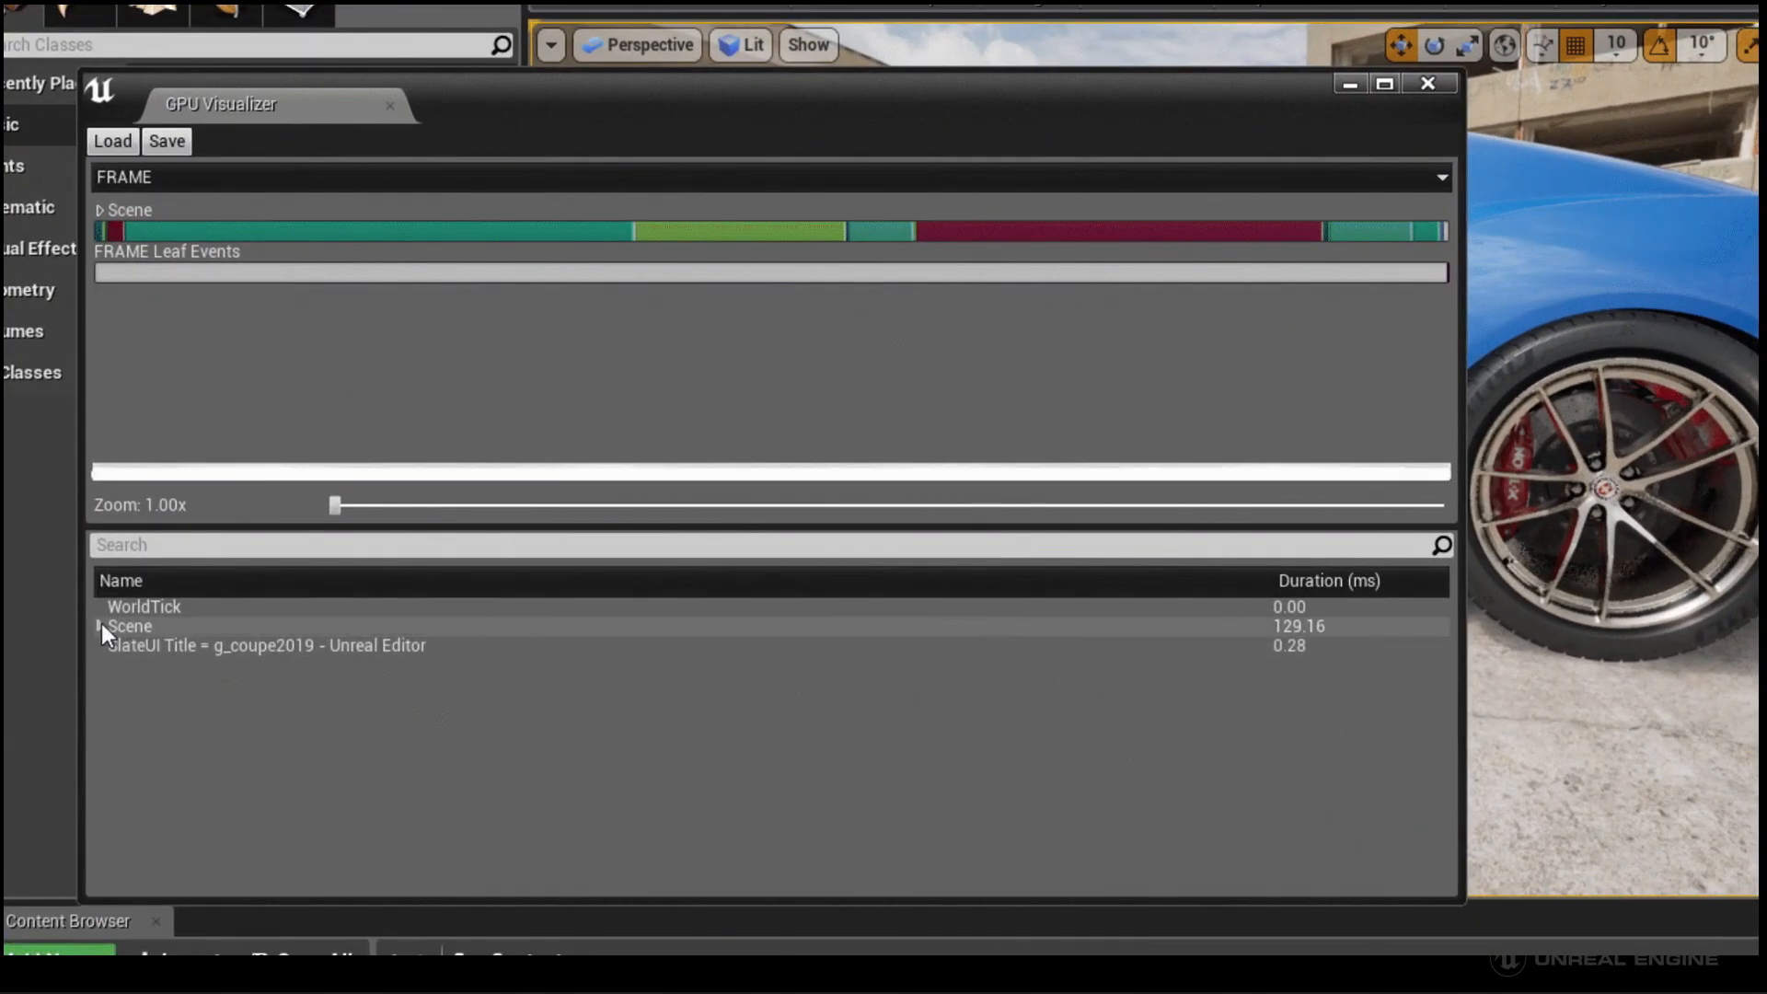
pyautogui.click(58, 631)
pyautogui.moveTo(1439, 652)
pyautogui.mouseDown()
pyautogui.moveTo(1450, 771)
pyautogui.moveTo(1458, 635)
pyautogui.mouseUp()
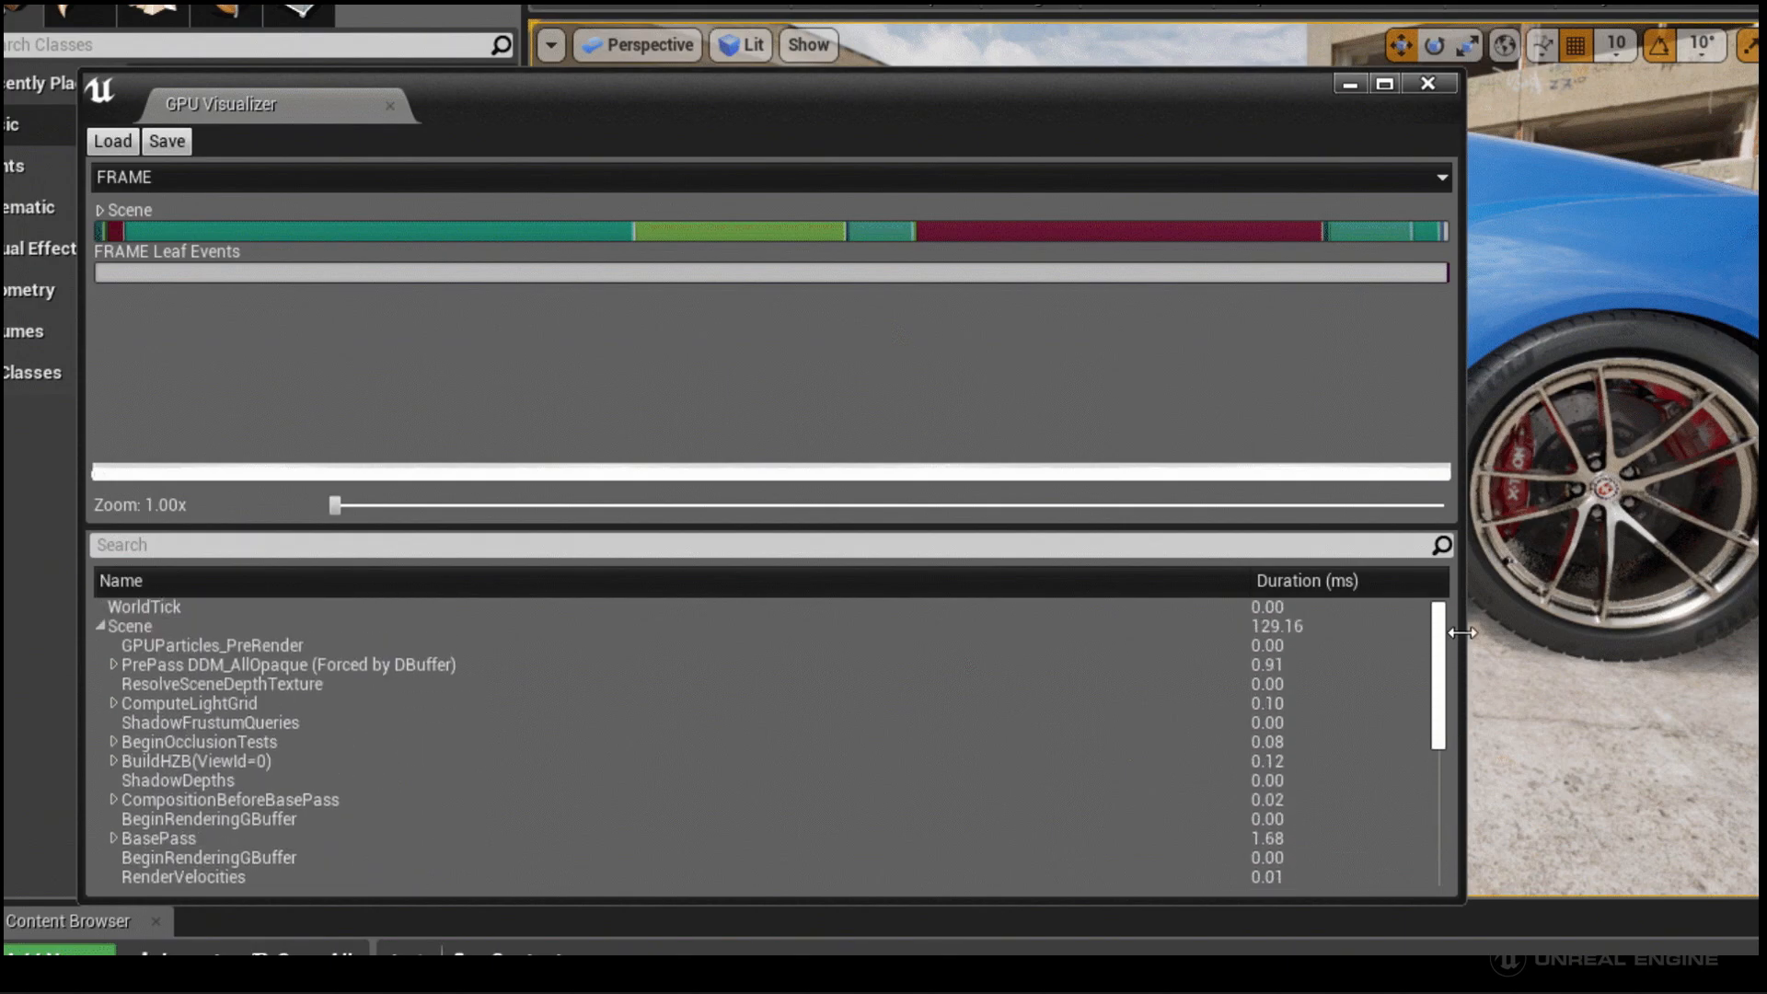
pyautogui.click(1255, 625)
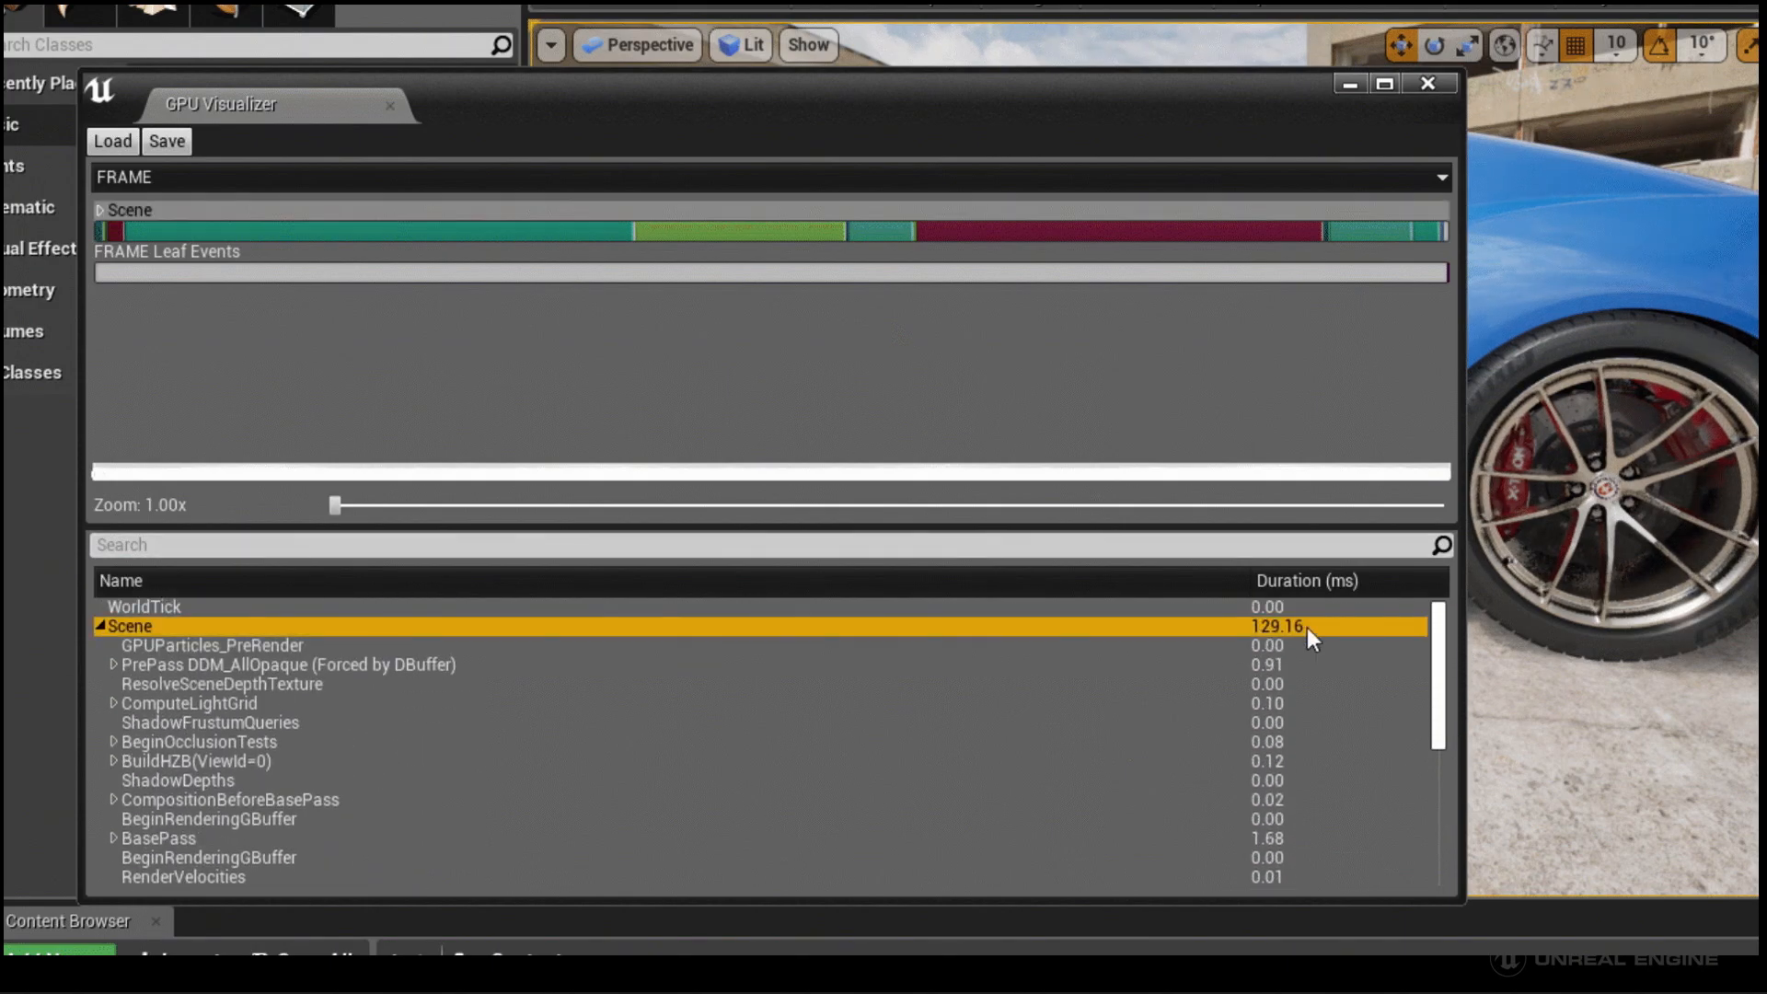
# Inspect the RayTracingSkyLight, Ray Tracing Ambient Occlusion and large maroon segments of the frame timeline for their durations.
pyautogui.click(585, 230)
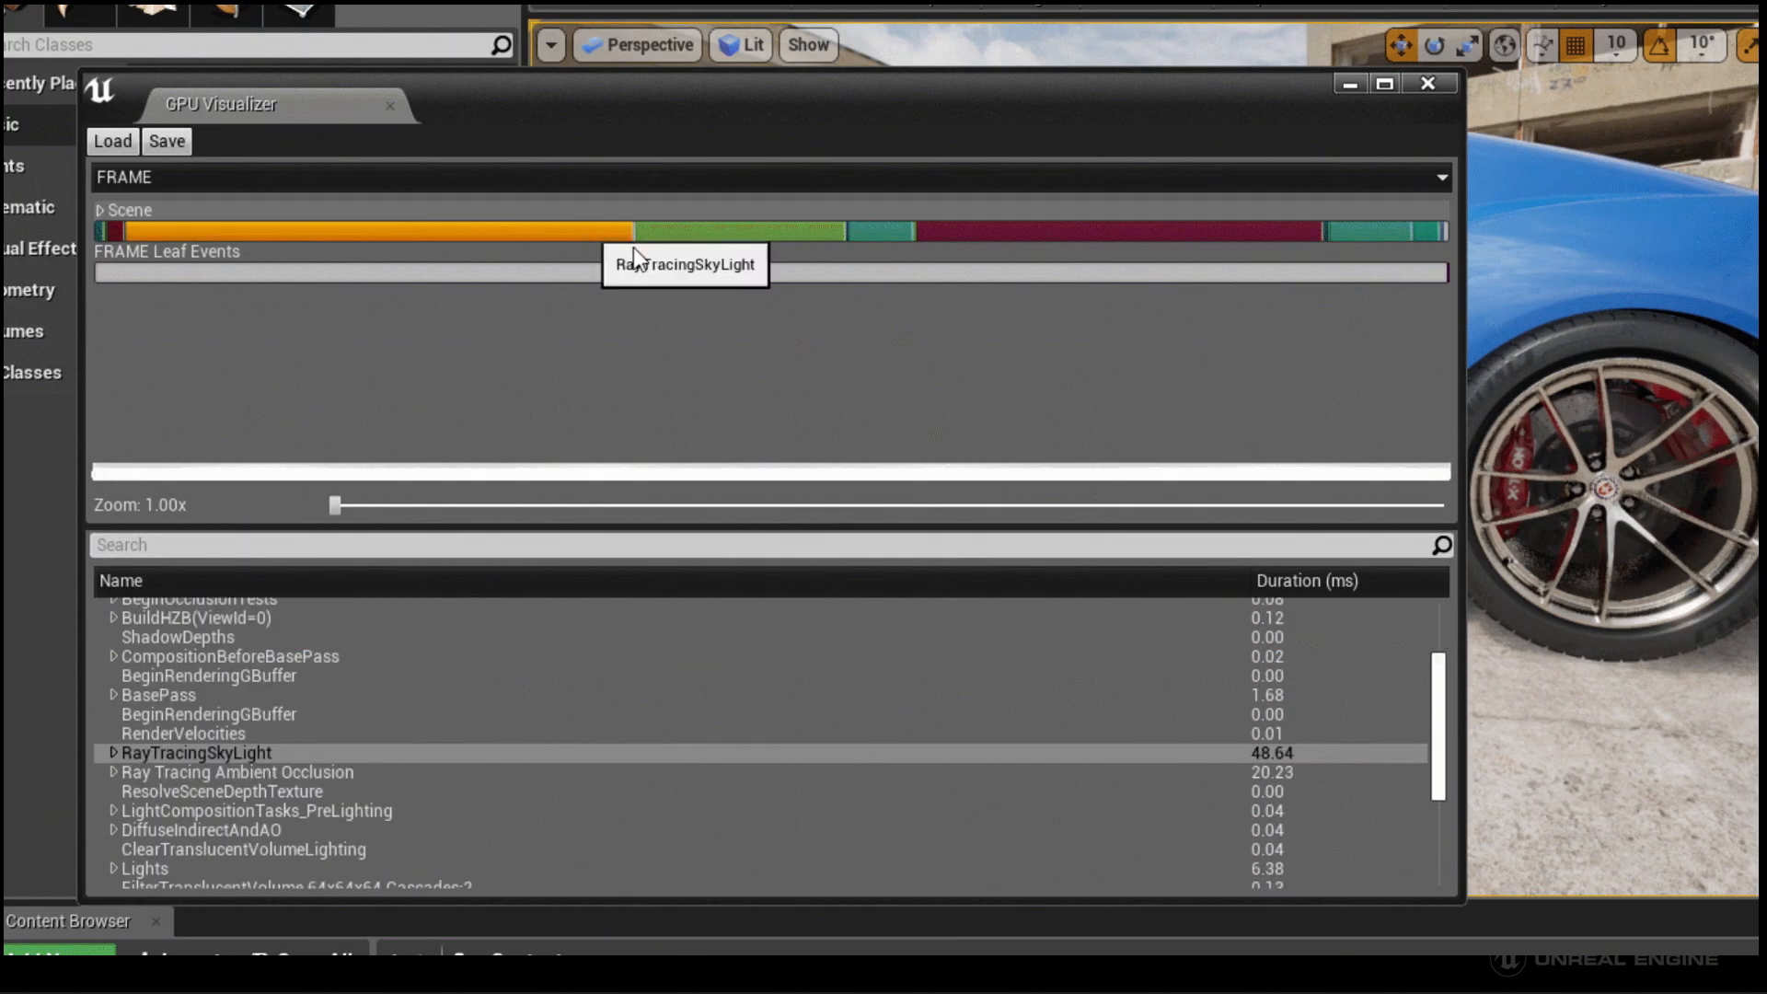
pyautogui.click(788, 232)
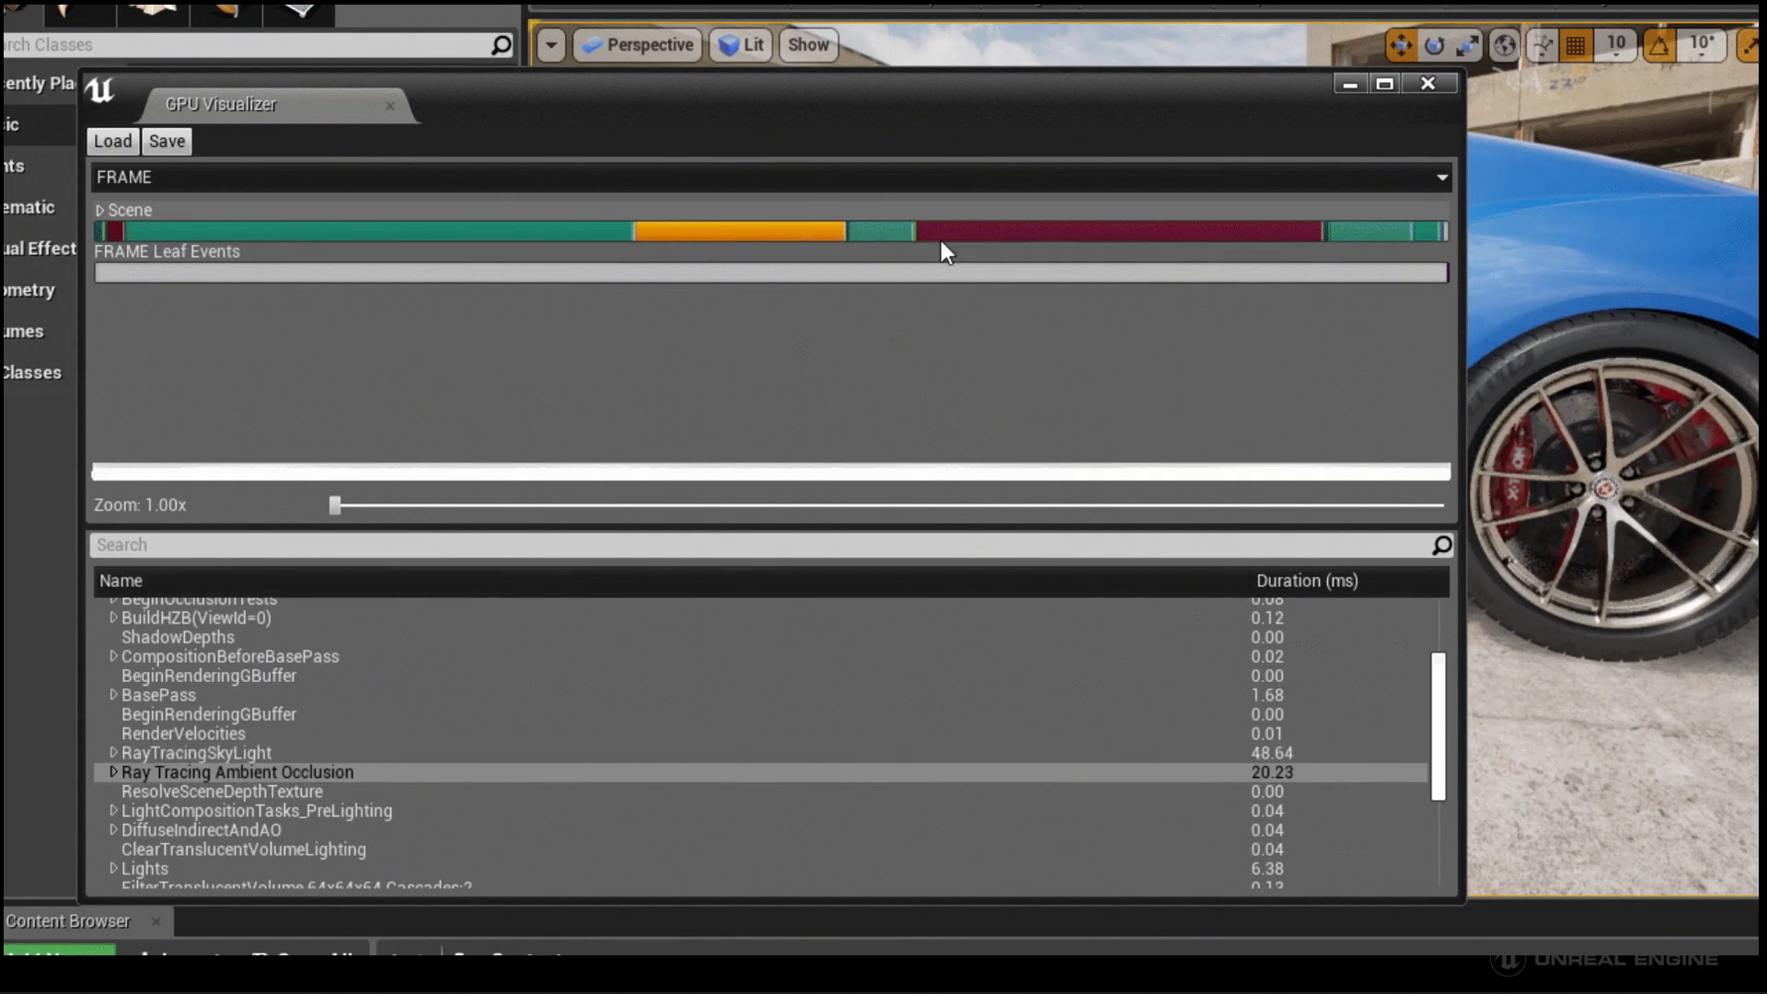
pyautogui.click(964, 232)
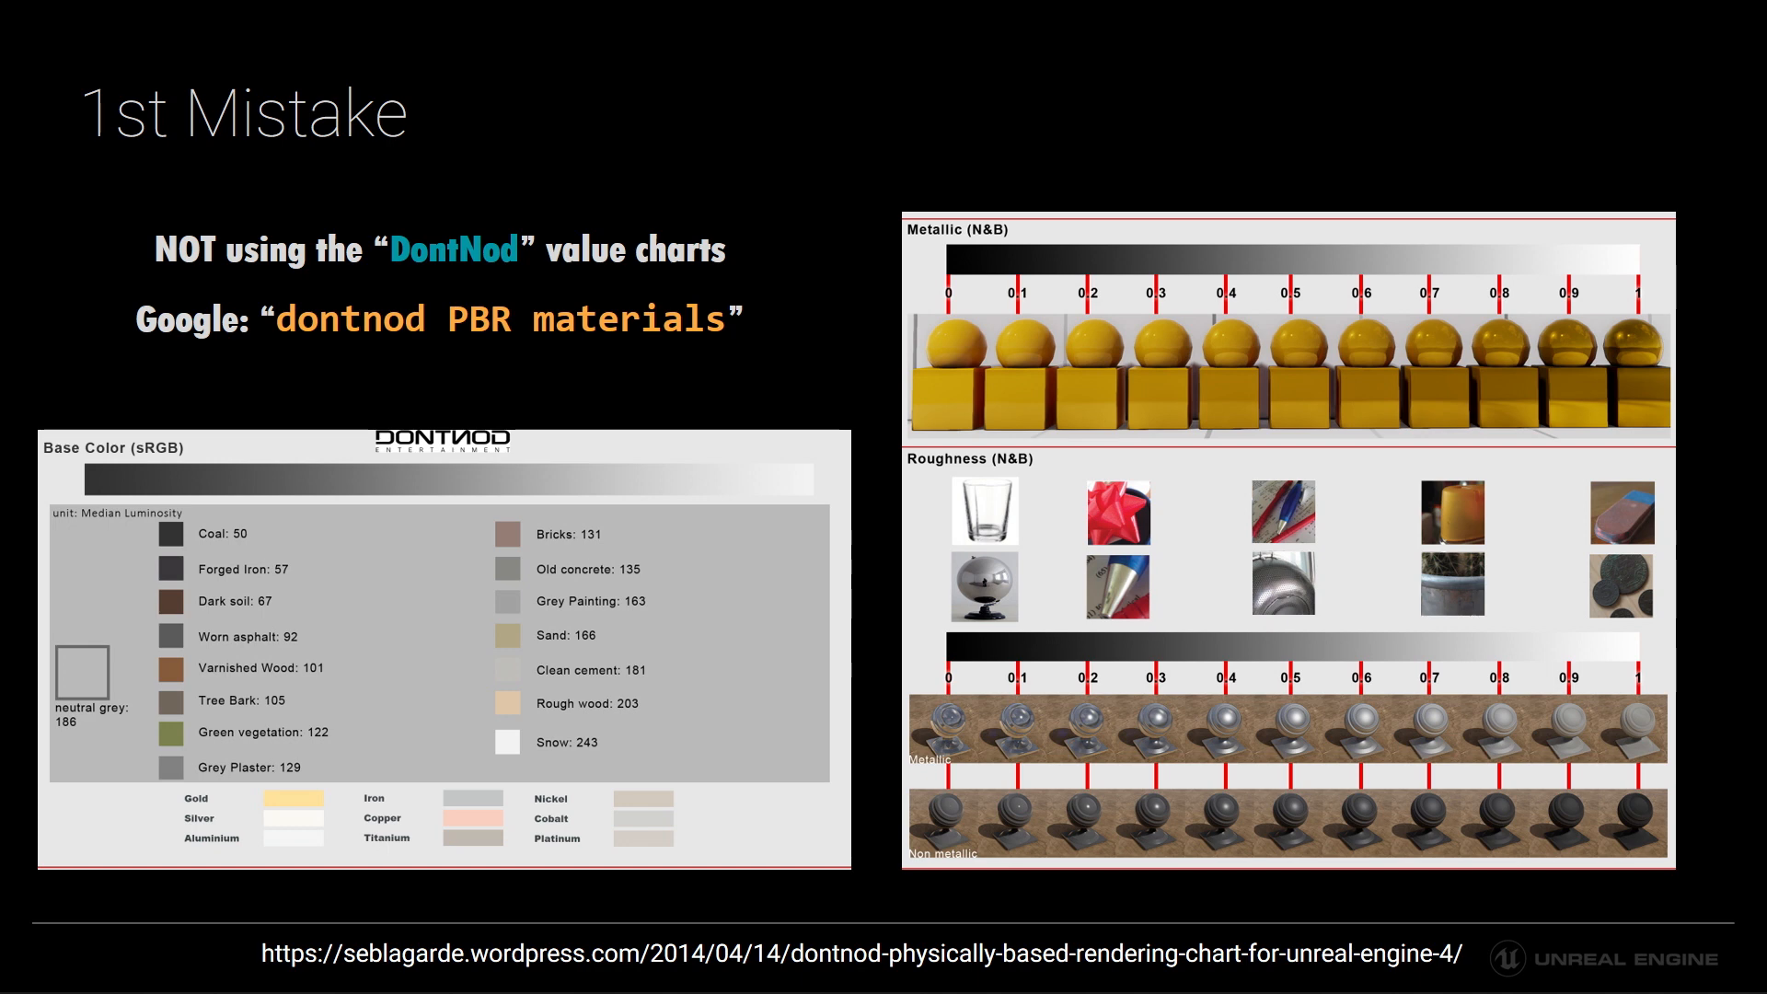
pyautogui.press('Right')
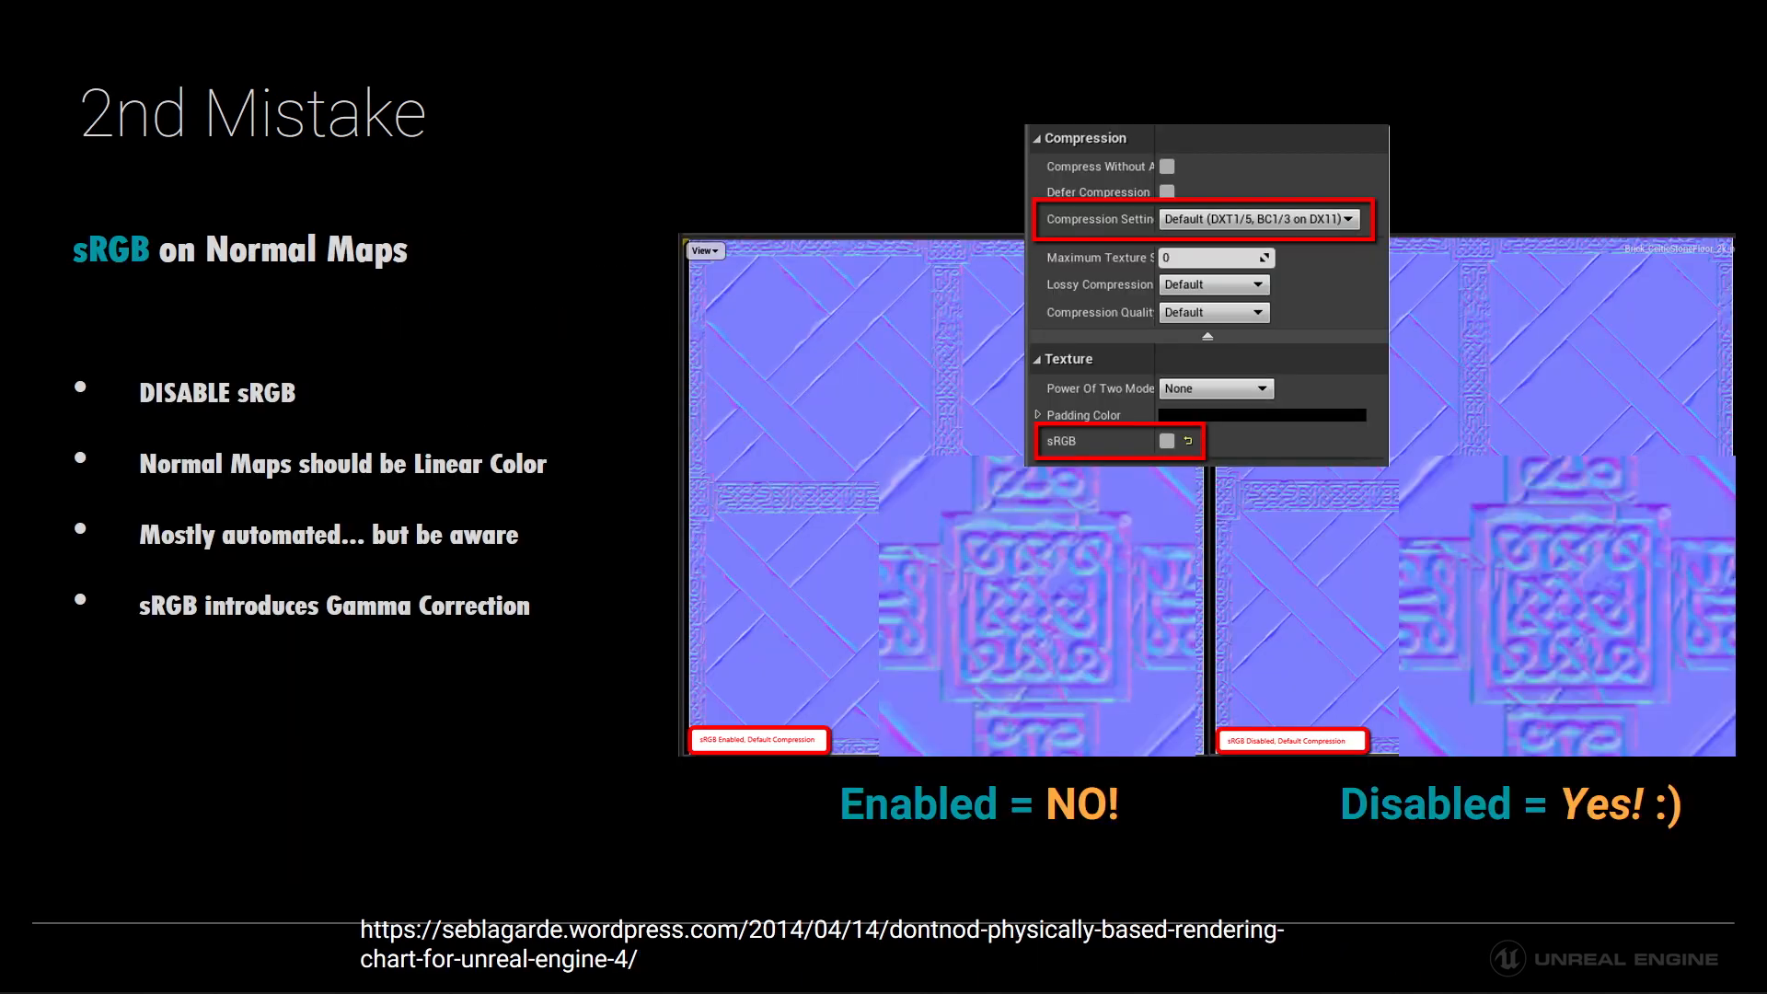